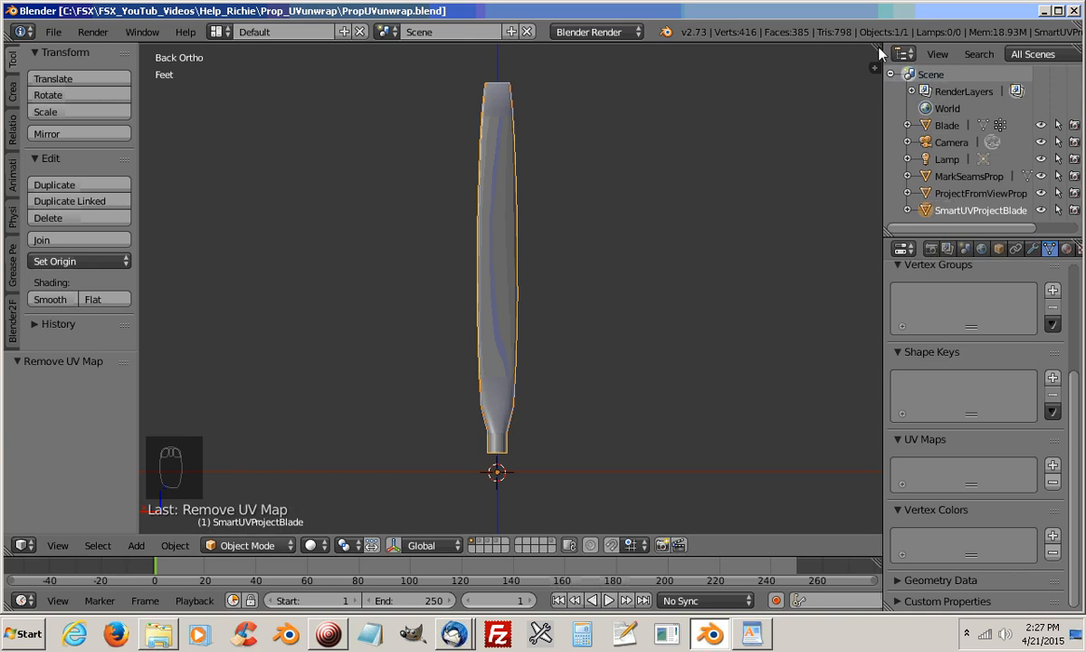
# Split the 3D view into two side-by-side areas and make the new one a UV/Image Editor
pyautogui.moveTo(856, 57); pyautogui.dragTo(517, 76)
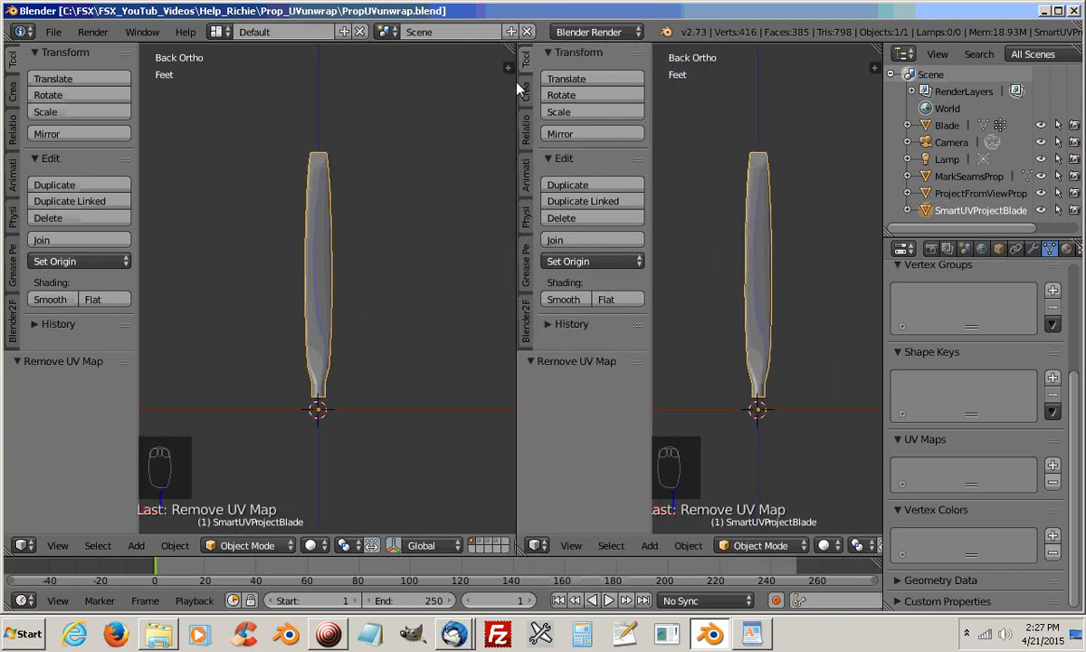
pyautogui.click(537, 547)
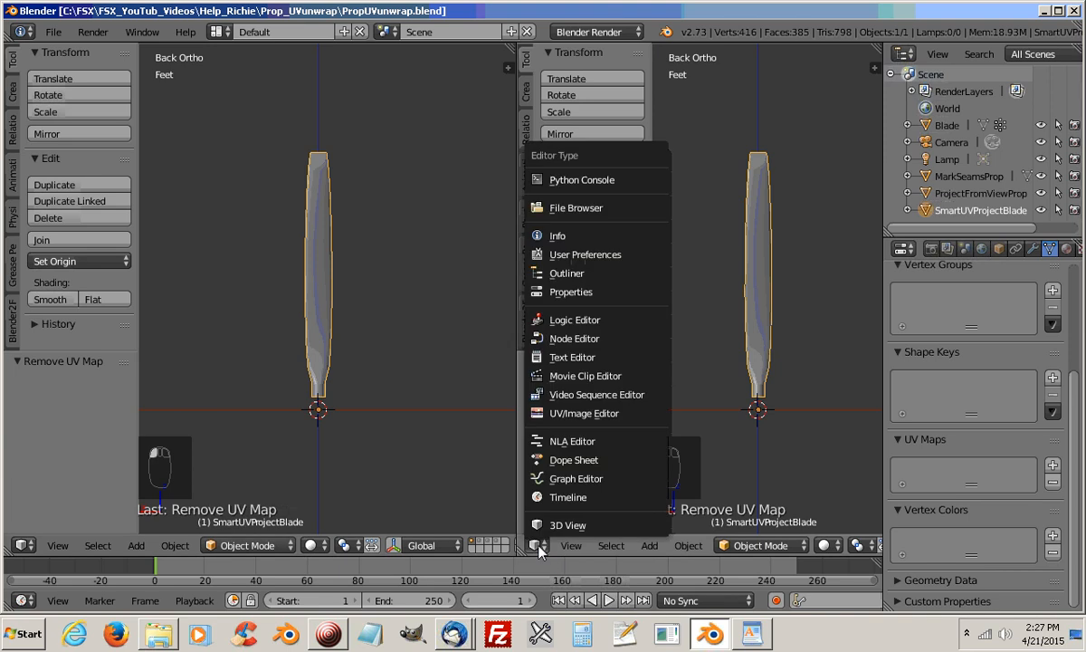
pyautogui.click(590, 414)
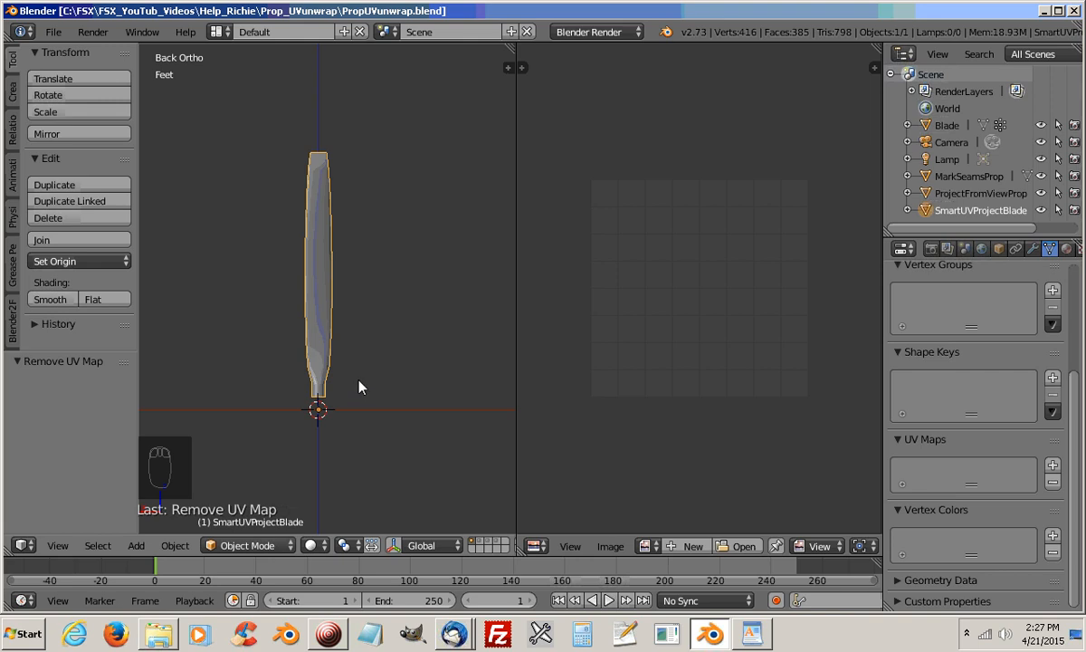
# Unwrap the entire SmartUVProjectBlade mesh with Smart UV Project, using angle limit 66.00, island margin 0.10, area weight 0.00 and Correct Aspect
pyautogui.moveTo(361, 385); pyautogui.dragTo(433, 370, button='middle')
pyautogui.press('ctrl+KP_1')
pyautogui.scroll(3, 425, 368)
pyautogui.scroll(-2, 418, 364)
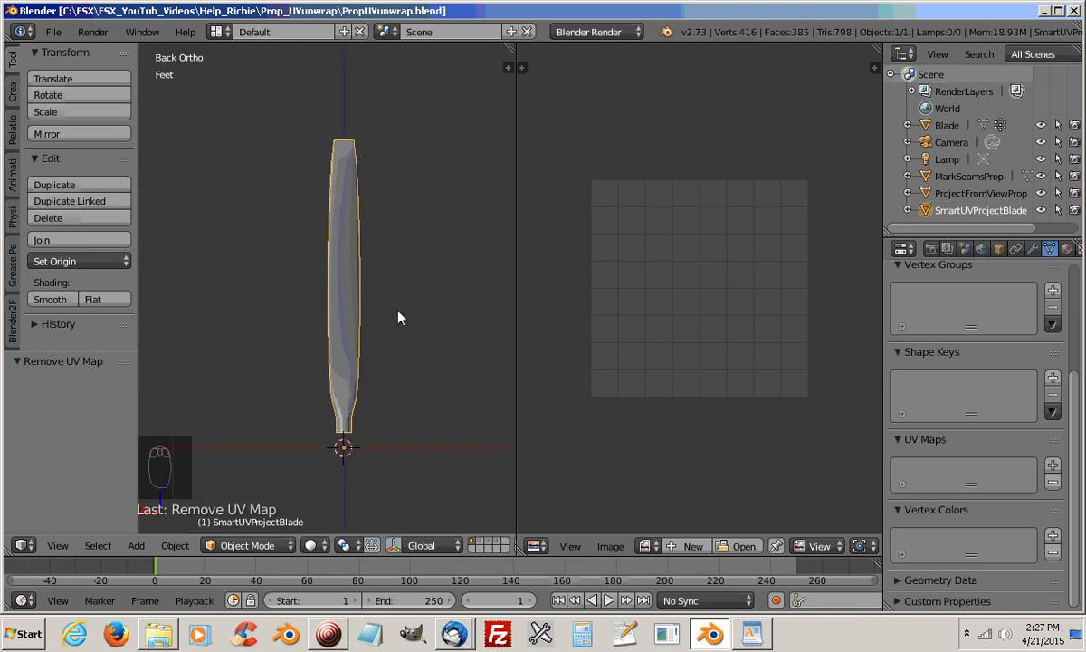
pyautogui.press('Tab')
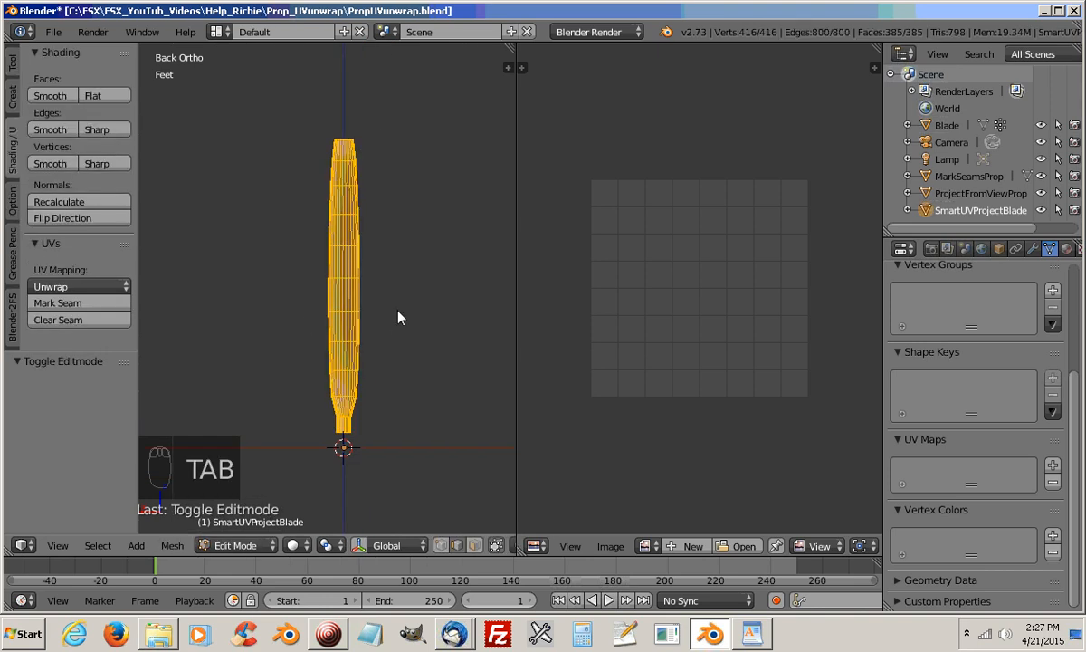
pyautogui.press('a')
pyautogui.press('a')
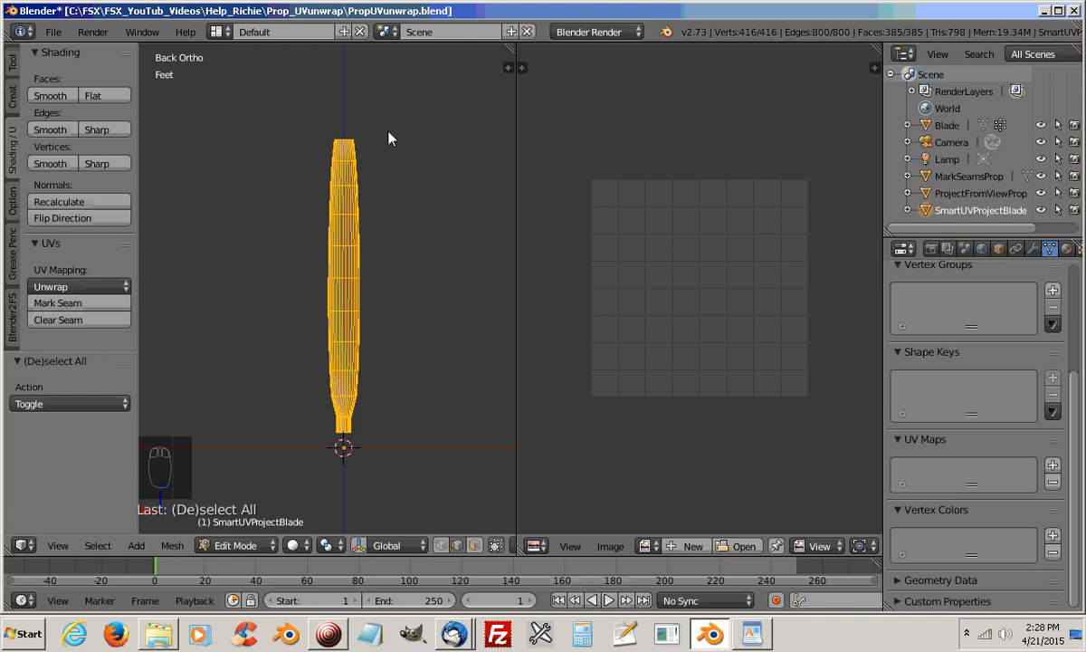
pyautogui.press('u')
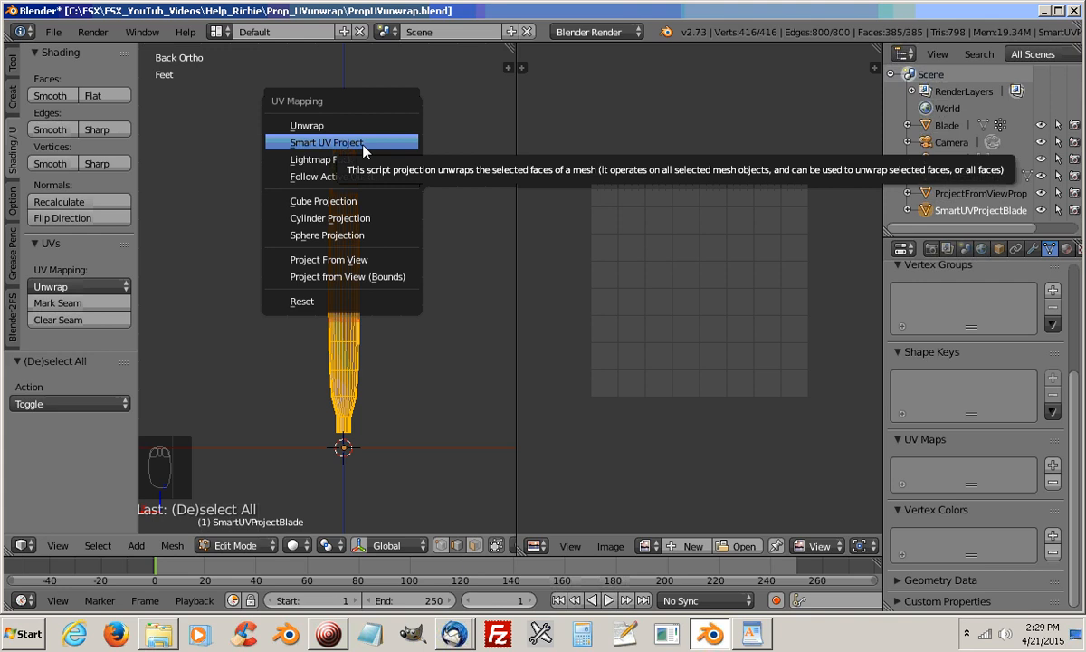
pyautogui.click(377, 145)
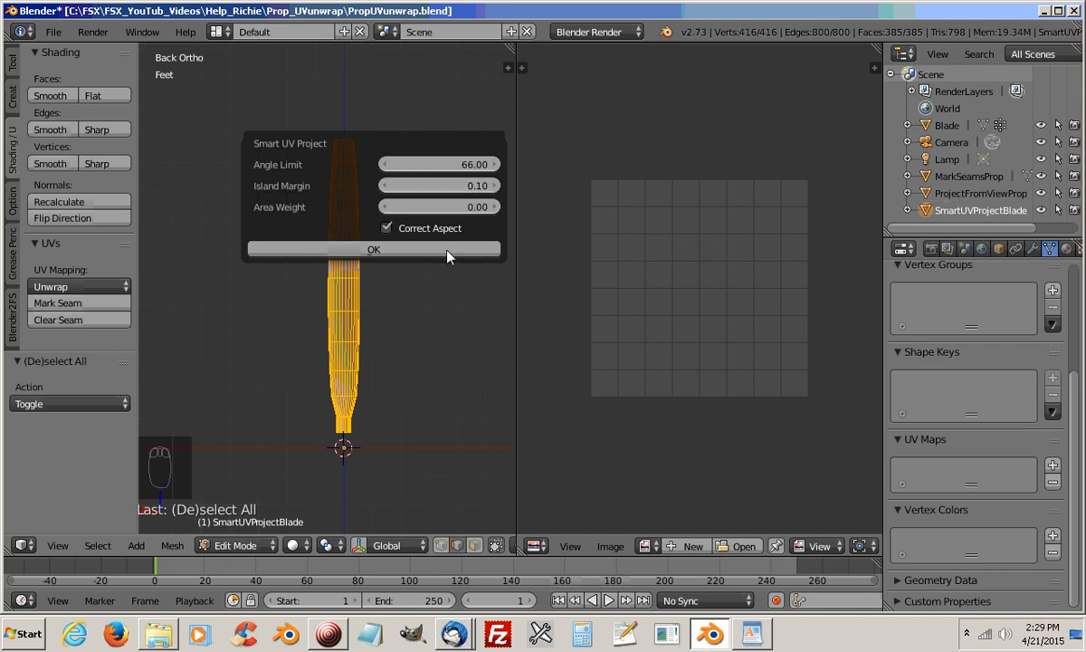
pyautogui.click(372, 249)
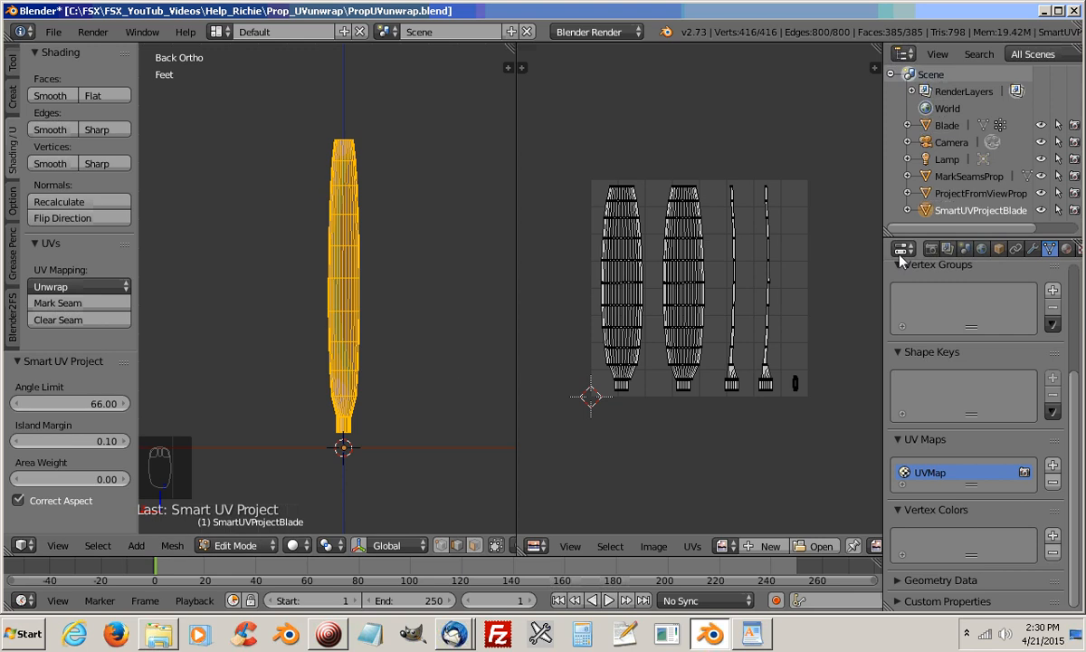
# Switch from the unwrapped blade to the MarkSeamsProp blade and open that mesh in Edit Mode
pyautogui.press('Tab')
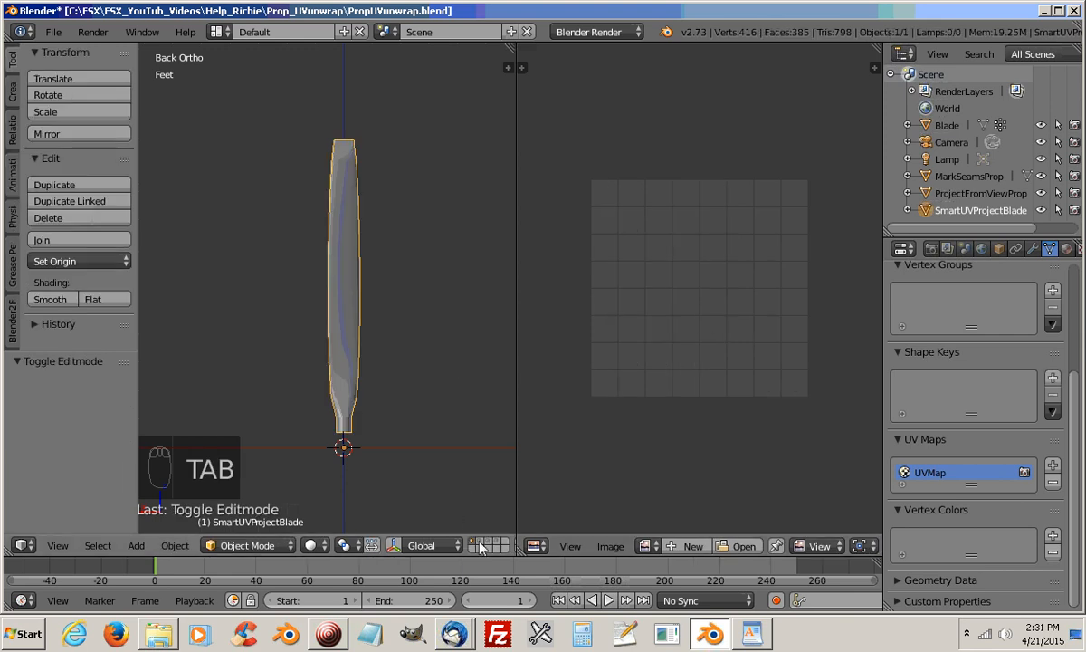
pyautogui.click(411, 395)
pyautogui.click(350, 266)
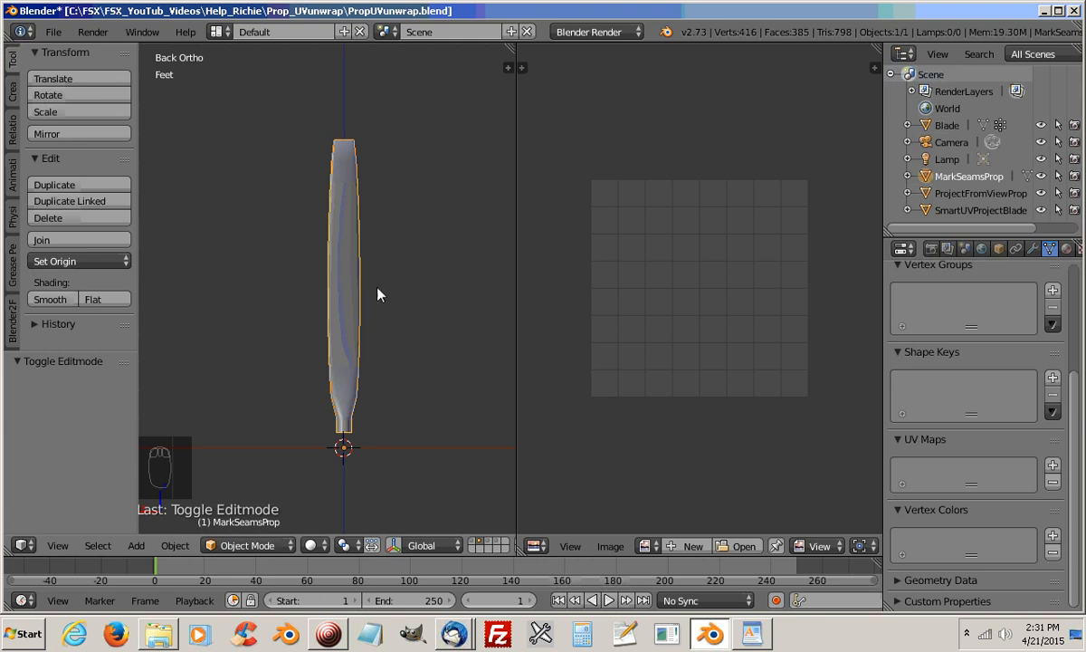
pyautogui.press('Tab')
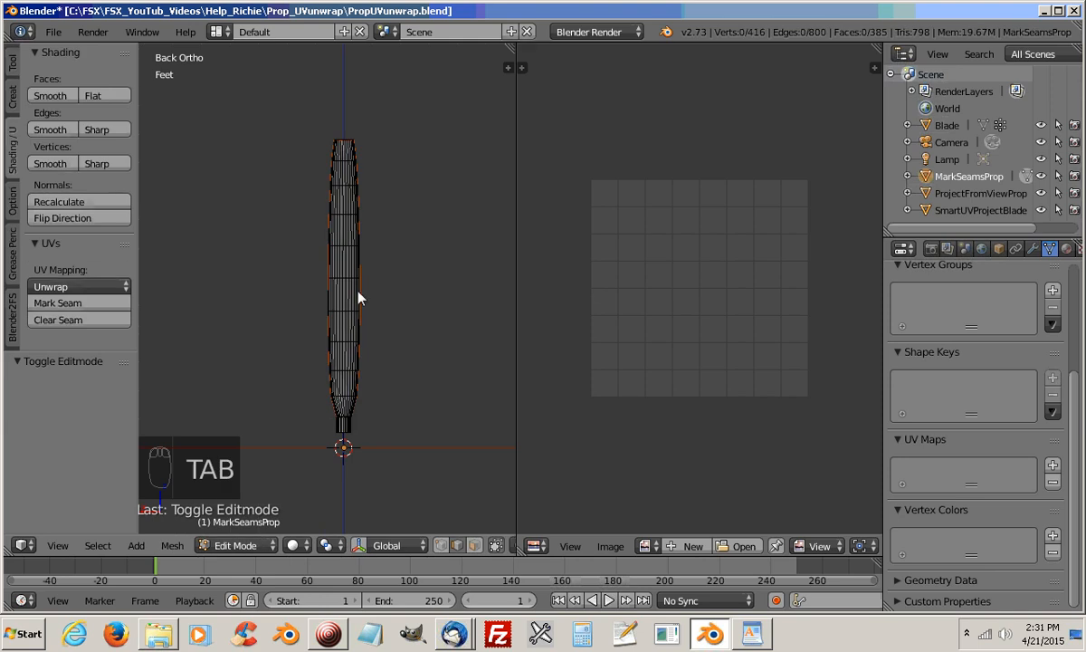
# Switch to edge selection and select one edge at the trailing corner of the blade's tip
pyautogui.moveTo(350, 280); pyautogui.dragTo(434, 307, button='middle')
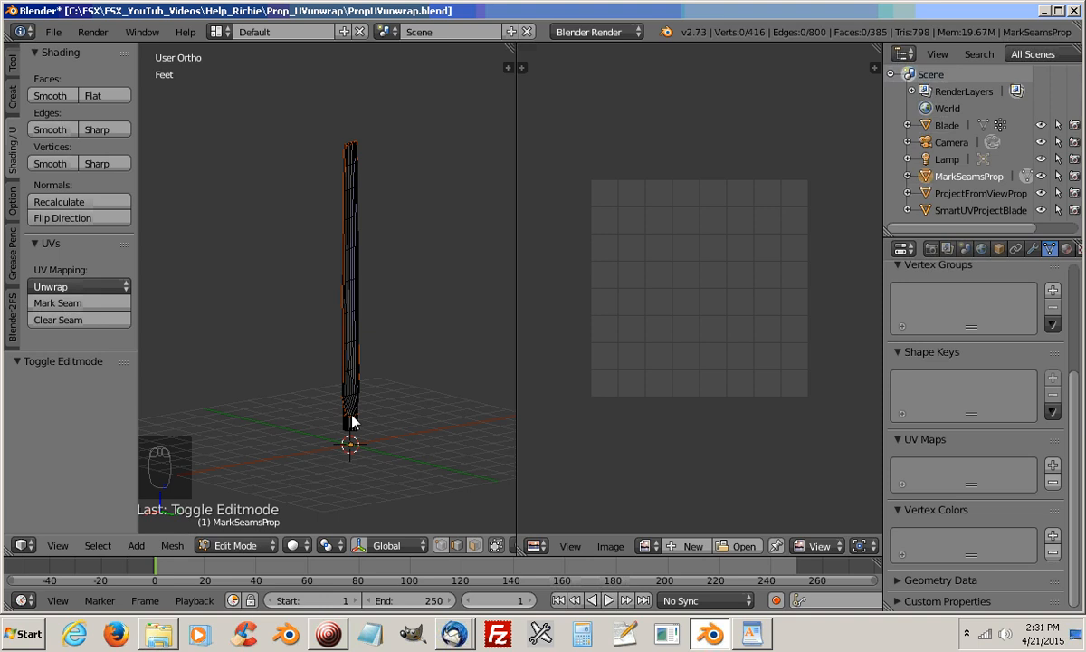
pyautogui.moveTo(344, 358); pyautogui.dragTo(175, 317, button='middle')
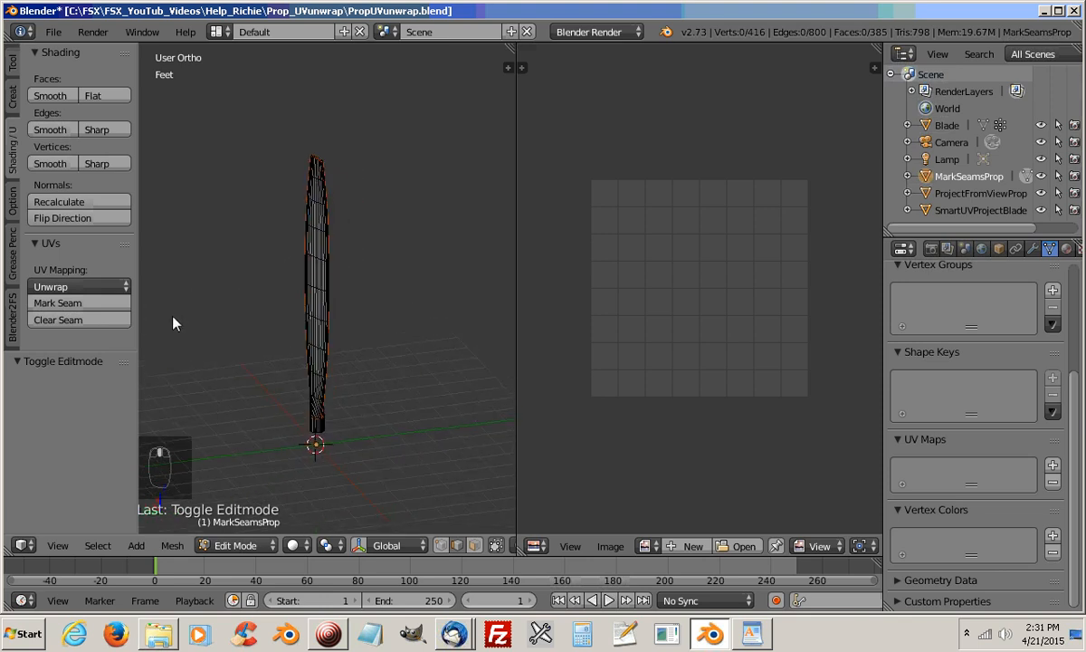
pyautogui.click(457, 545)
pyautogui.moveTo(339, 240); pyautogui.dragTo(333, 296, button='middle')
pyautogui.scroll(6, 332, 289)
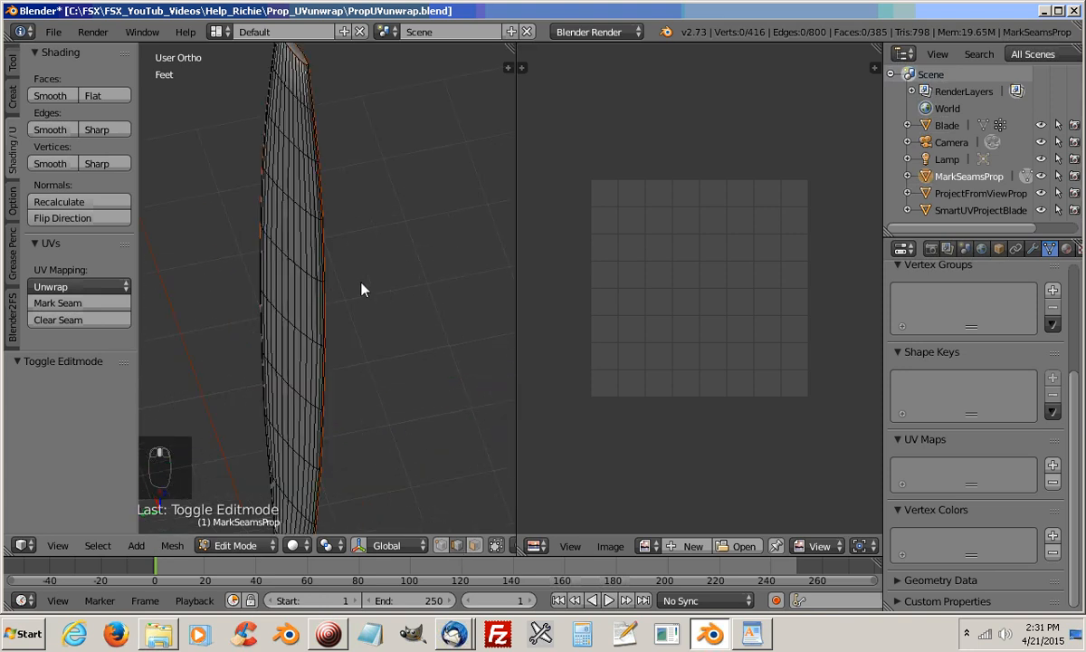
pyautogui.keyDown('shift'); pyautogui.moveTo(301, 184); pyautogui.dragTo(329, 369, button='middle'); pyautogui.keyUp('shift')
pyautogui.scroll(5, 329, 368)
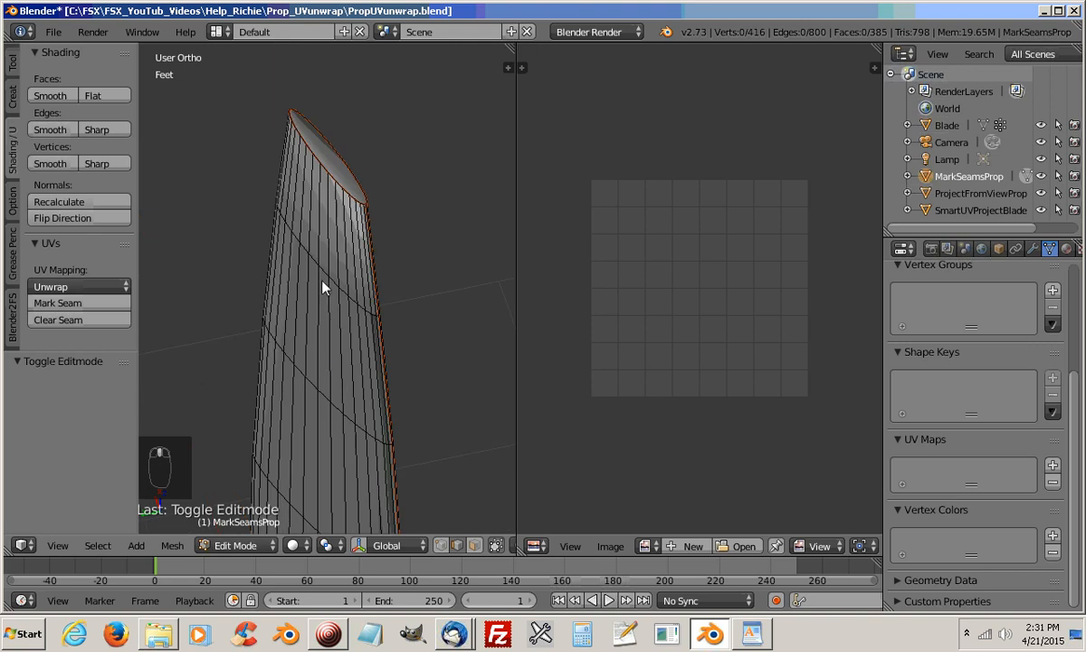
pyautogui.moveTo(323, 288)
pyautogui.mouseDown(button='middle')
pyautogui.moveTo(314, 310)
pyautogui.moveTo(320, 288)
pyautogui.mouseUp(button='middle')
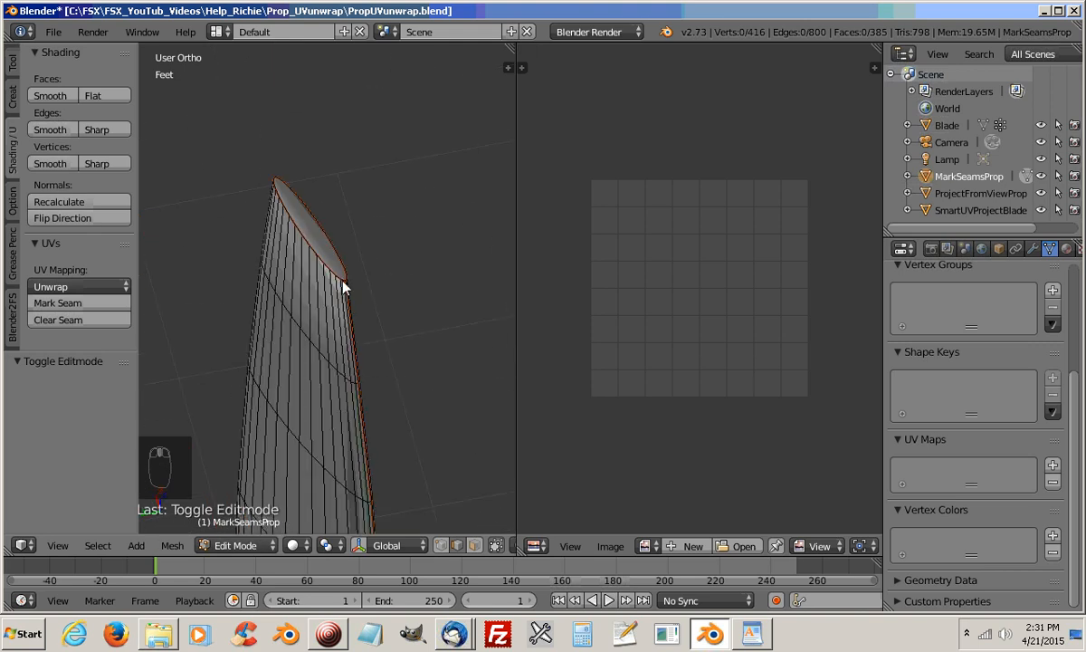
pyautogui.rightClick(341, 283)
# Examine the existing seams along both sides of the blade, from the tip down to the cylindrical root
pyautogui.moveTo(318, 376); pyautogui.dragTo(352, 272, button='middle')
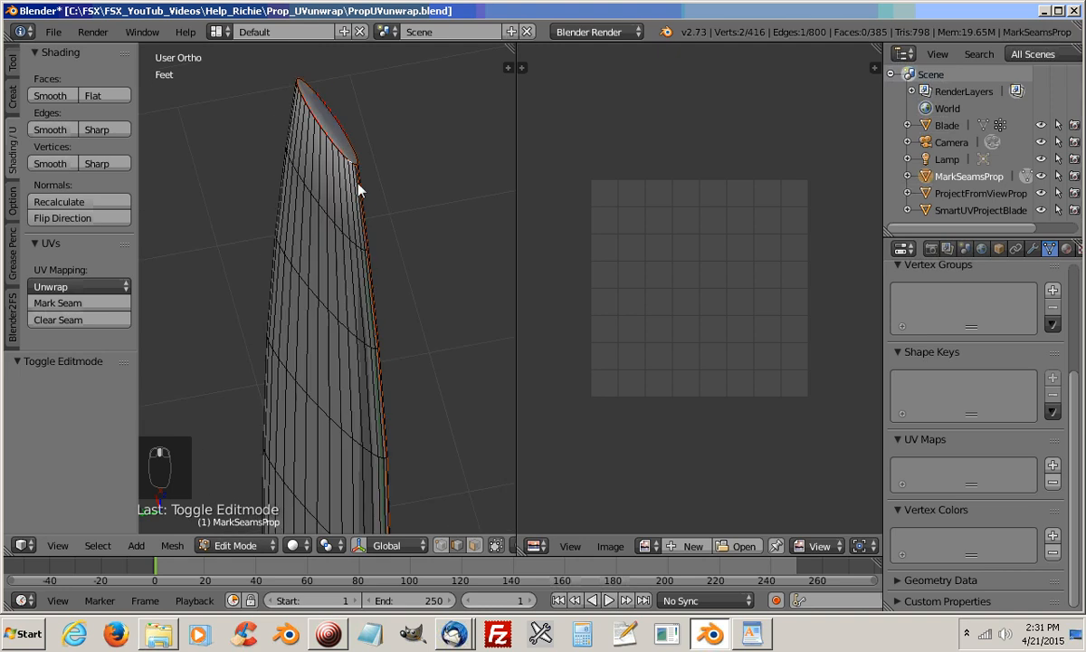
pyautogui.keyDown('shift'); pyautogui.moveTo(377, 418); pyautogui.dragTo(379, 370, button='middle'); pyautogui.keyUp('shift')
pyautogui.scroll(-5, 389, 403)
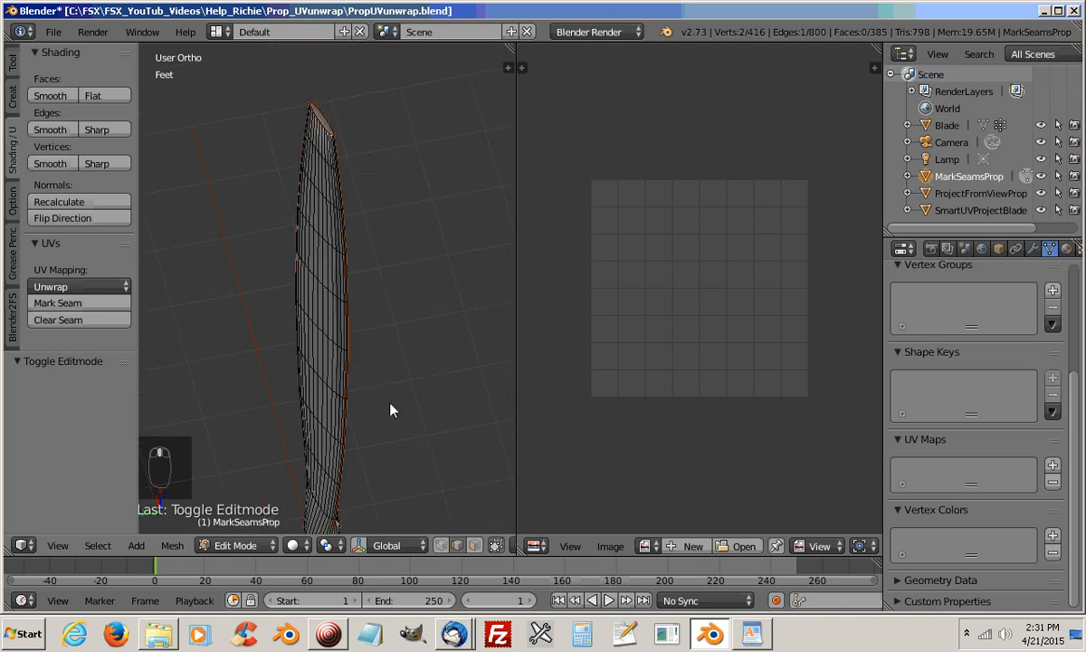
pyautogui.scroll(-1, 357, 477)
pyautogui.moveTo(357, 463); pyautogui.dragTo(354, 238, button='middle')
pyautogui.moveTo(343, 382); pyautogui.dragTo(263, 403, button='middle')
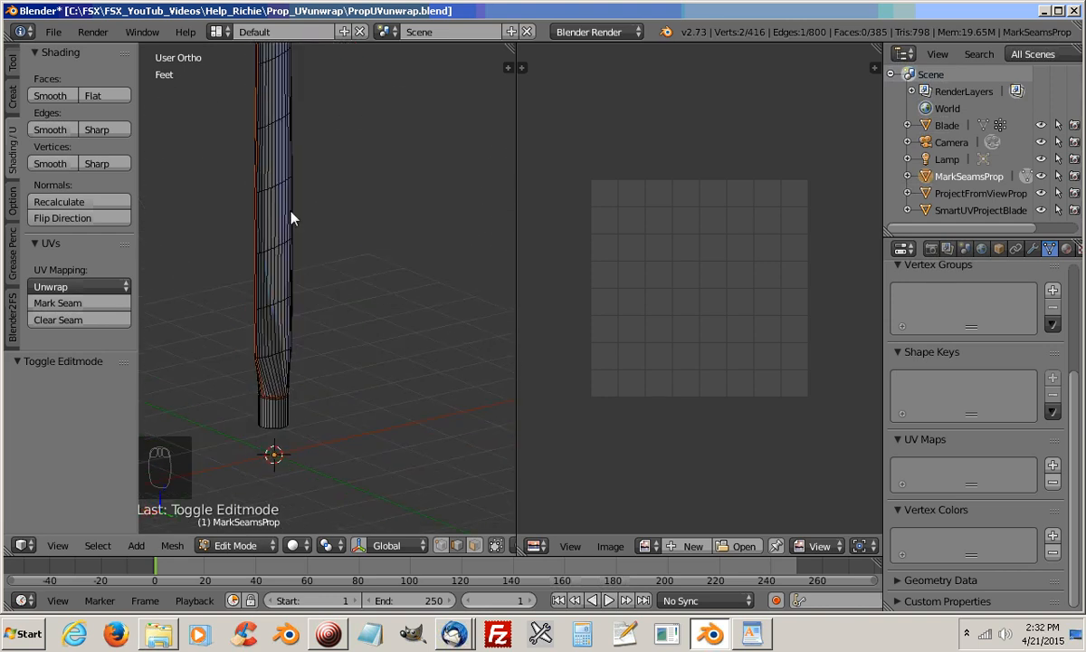
pyautogui.moveTo(292, 217); pyautogui.dragTo(424, 309, button='middle')
pyautogui.scroll(3, 412, 328)
pyautogui.keyDown('shift'); pyautogui.moveTo(394, 349); pyautogui.dragTo(348, 367, button='middle'); pyautogui.keyUp('shift')
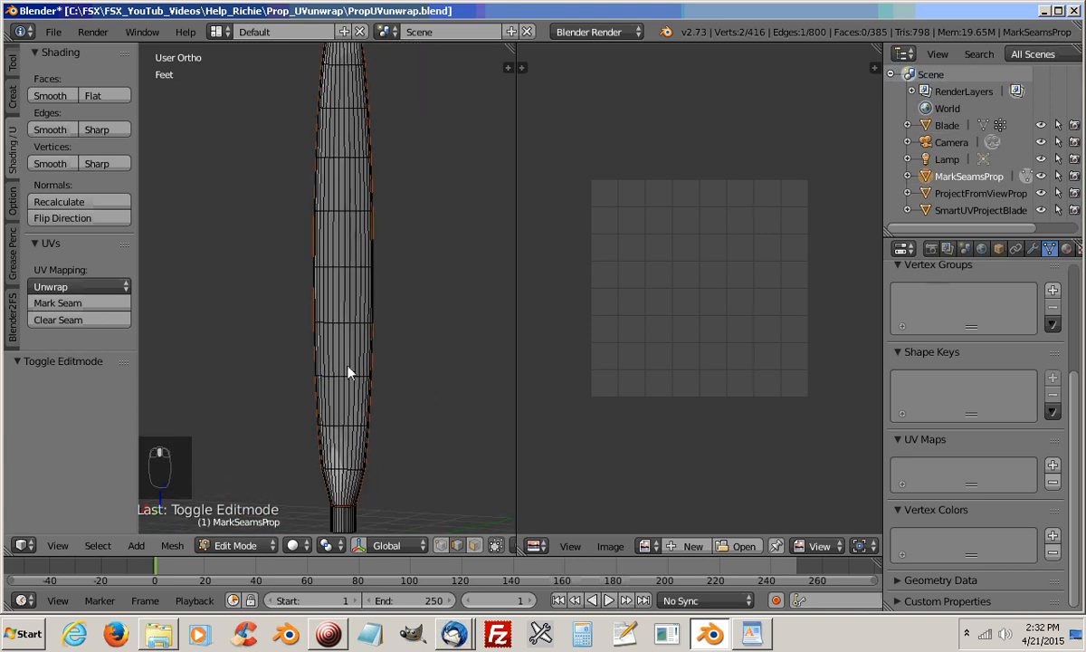
pyautogui.scroll(-2, 371, 253)
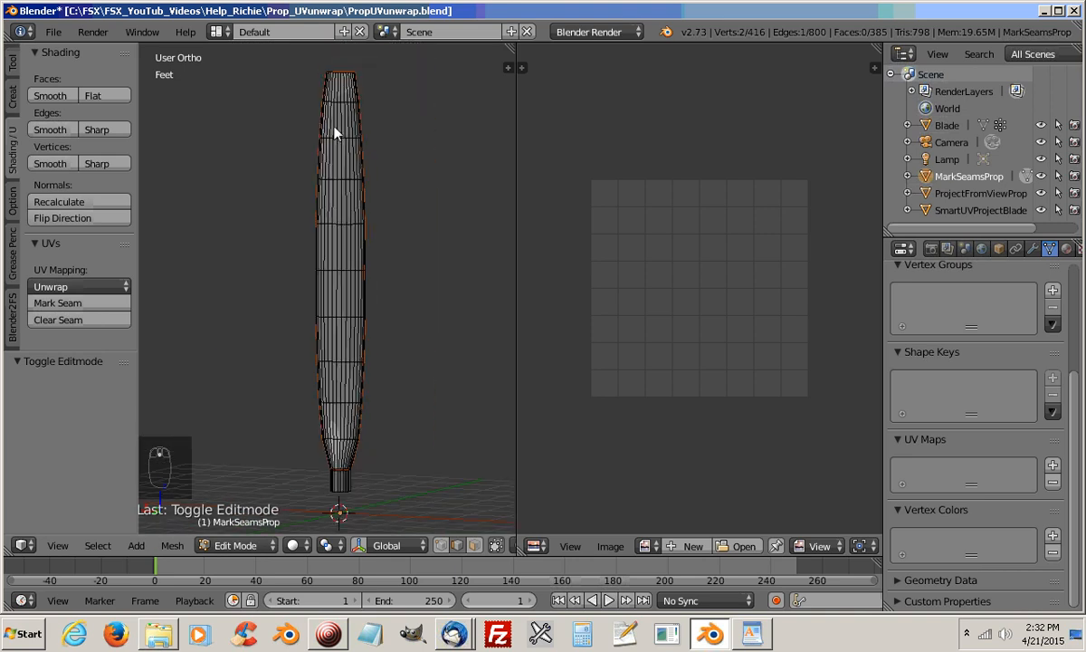
pyautogui.moveTo(340, 106); pyautogui.dragTo(313, 339, button='middle')
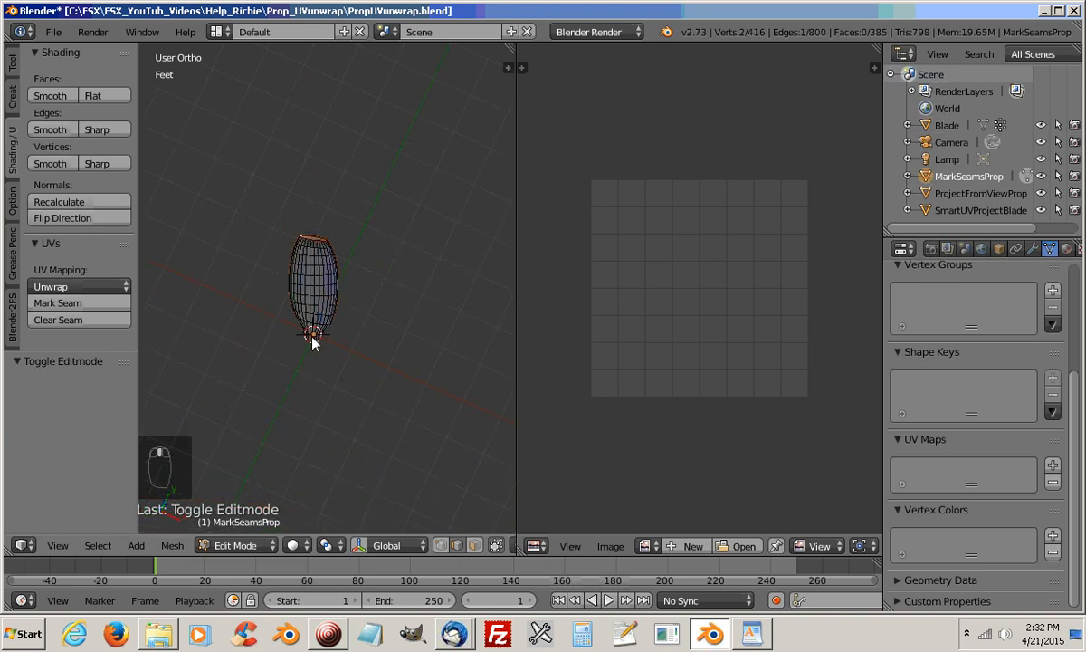
pyautogui.moveTo(314, 380); pyautogui.dragTo(225, 246, button='middle')
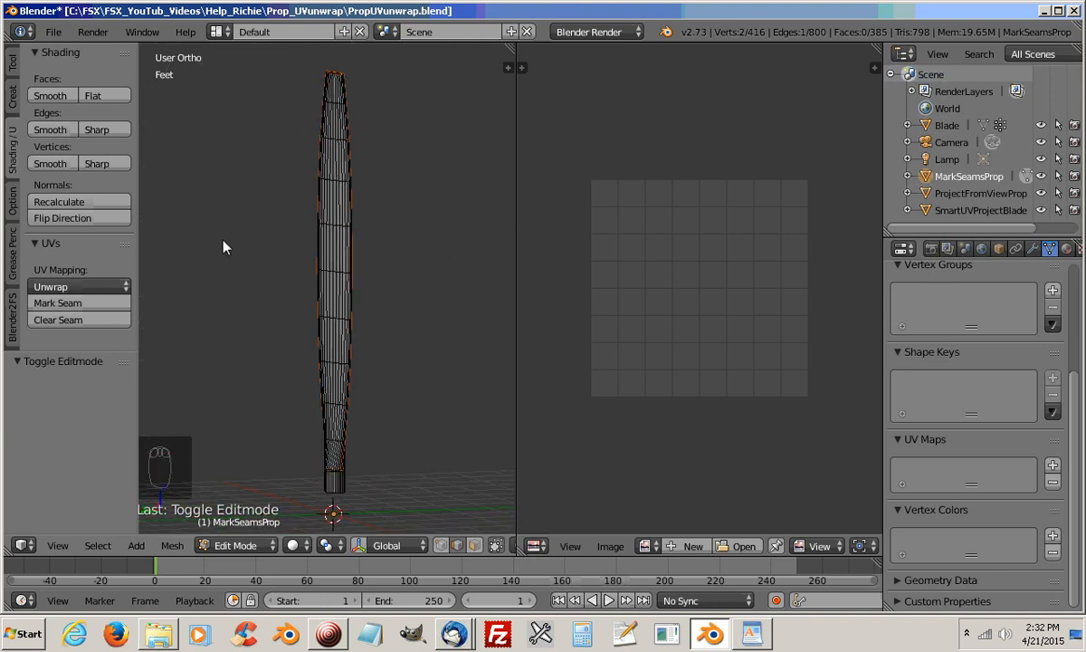
pyautogui.keyDown('shift'); pyautogui.moveTo(358, 445); pyautogui.dragTo(335, 347, button='middle'); pyautogui.keyUp('shift')
pyautogui.scroll(7, 324, 355)
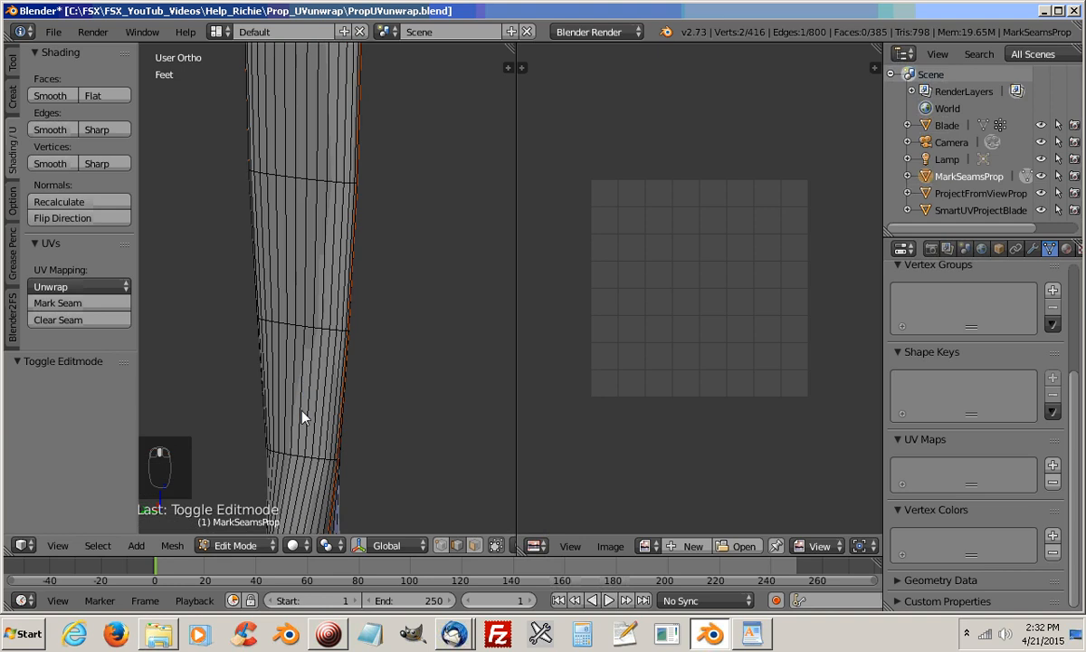
pyautogui.keyDown('shift'); pyautogui.moveTo(302, 411); pyautogui.dragTo(314, 56, button='middle'); pyautogui.keyUp('shift')
pyautogui.scroll(3, 308, 274)
pyautogui.moveTo(308, 309)
pyautogui.mouseDown(button='middle')
pyautogui.moveTo(237, 307)
pyautogui.moveTo(303, 327)
pyautogui.moveTo(354, 311)
pyautogui.moveTo(355, 265)
pyautogui.moveTo(332, 327)
pyautogui.moveTo(327, 303)
pyautogui.mouseUp(button='middle')
pyautogui.scroll(2, 354, 308)
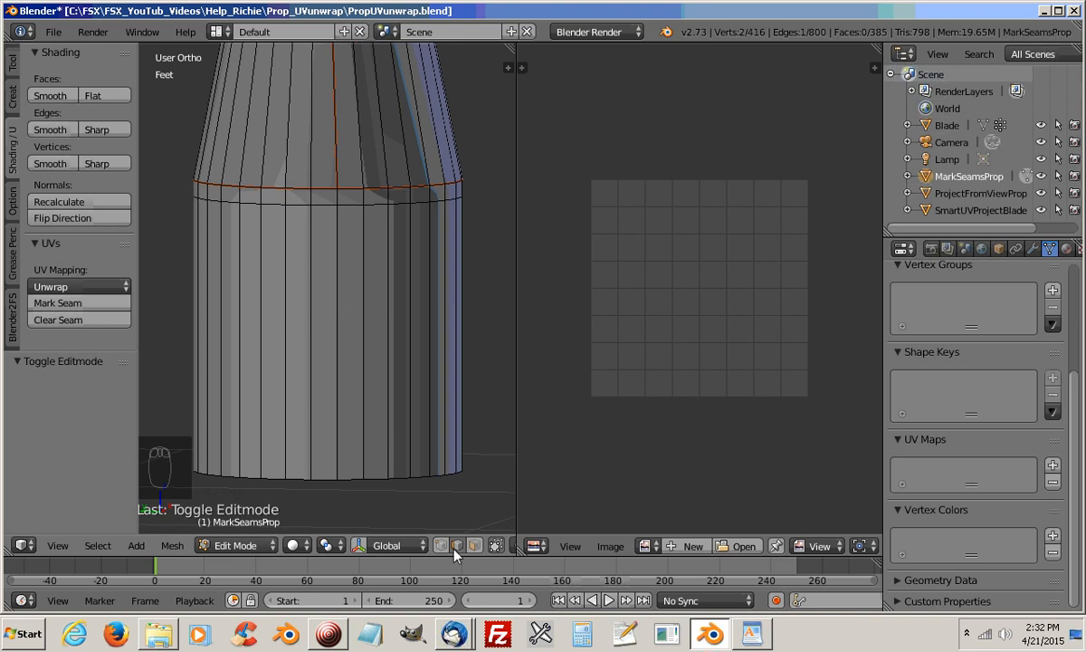
# Try to select an edge path down the root cylinder and around part of its open end
pyautogui.click(337, 198)
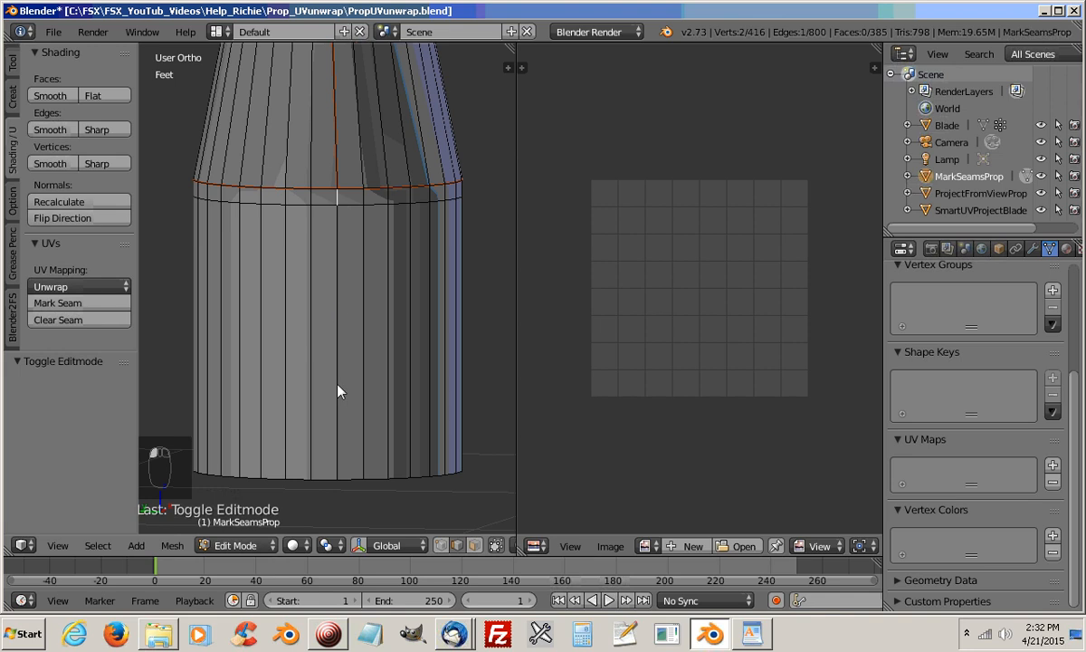
pyautogui.keyDown('ctrl'); pyautogui.click(349, 478); pyautogui.keyUp('ctrl')
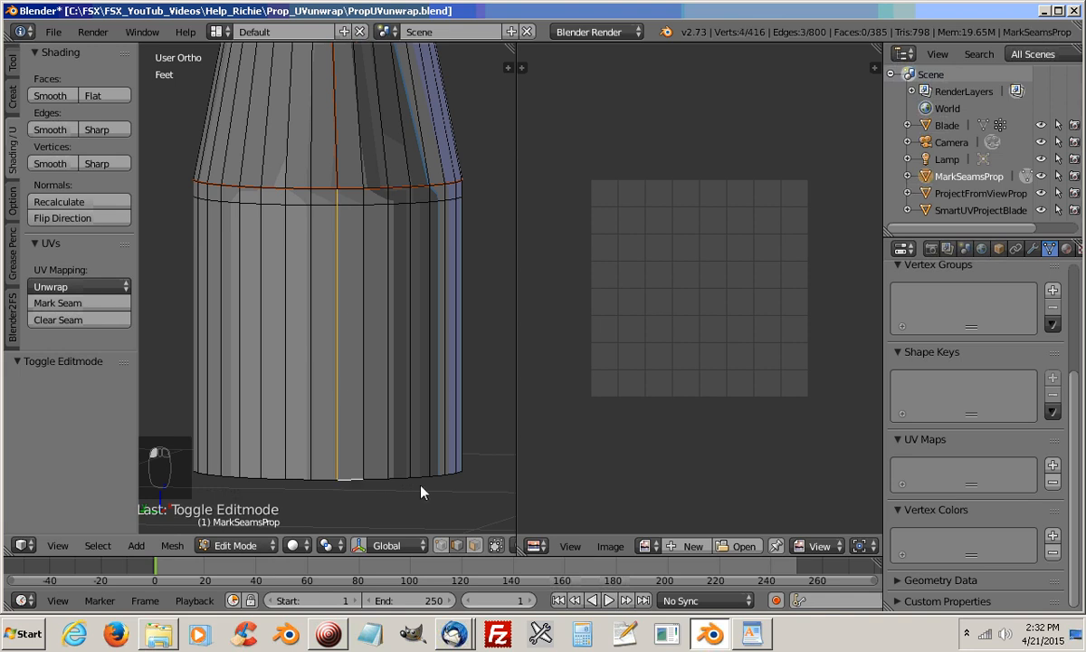
pyautogui.moveTo(421, 492); pyautogui.dragTo(367, 447, button='middle')
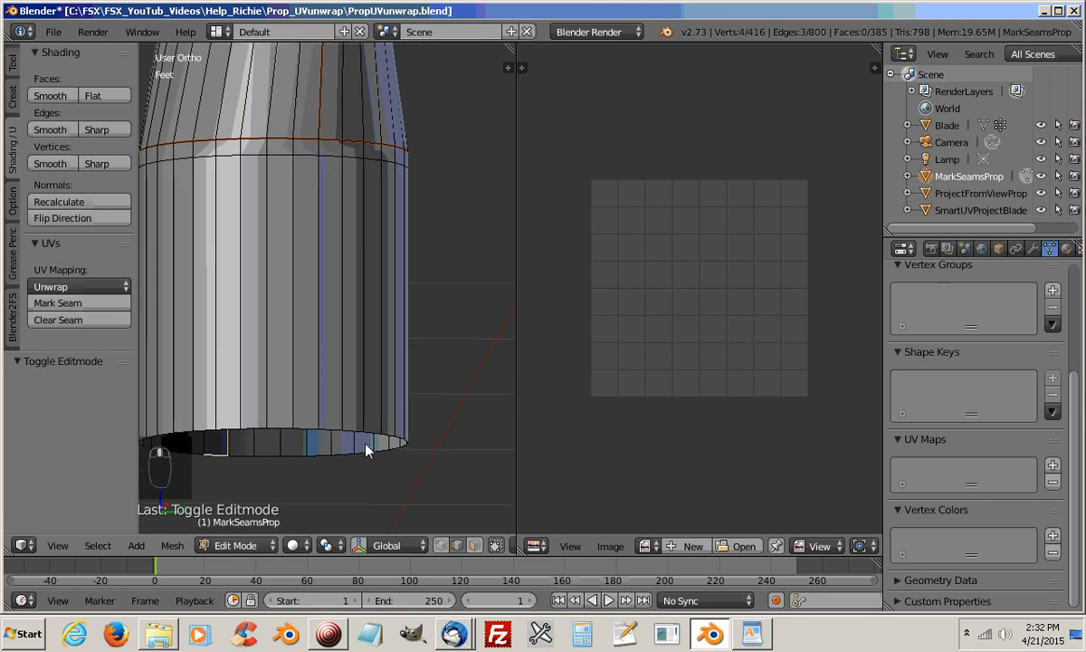
pyautogui.keyDown('ctrl'); pyautogui.rightClick(309, 437); pyautogui.keyUp('ctrl')
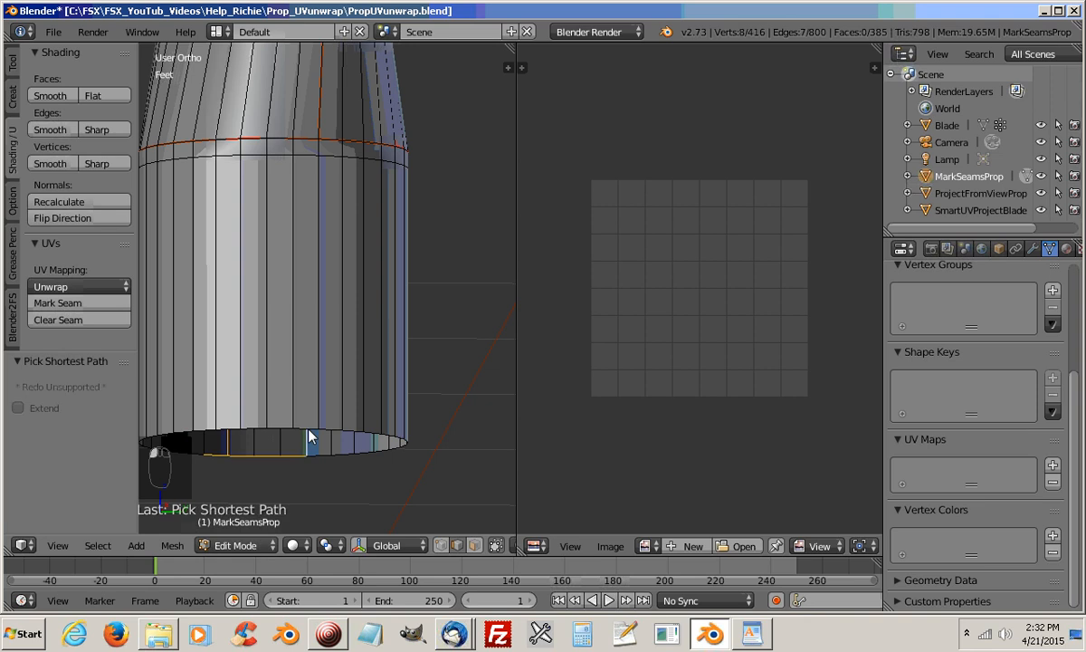
pyautogui.moveTo(276, 432); pyautogui.dragTo(320, 335, button='middle')
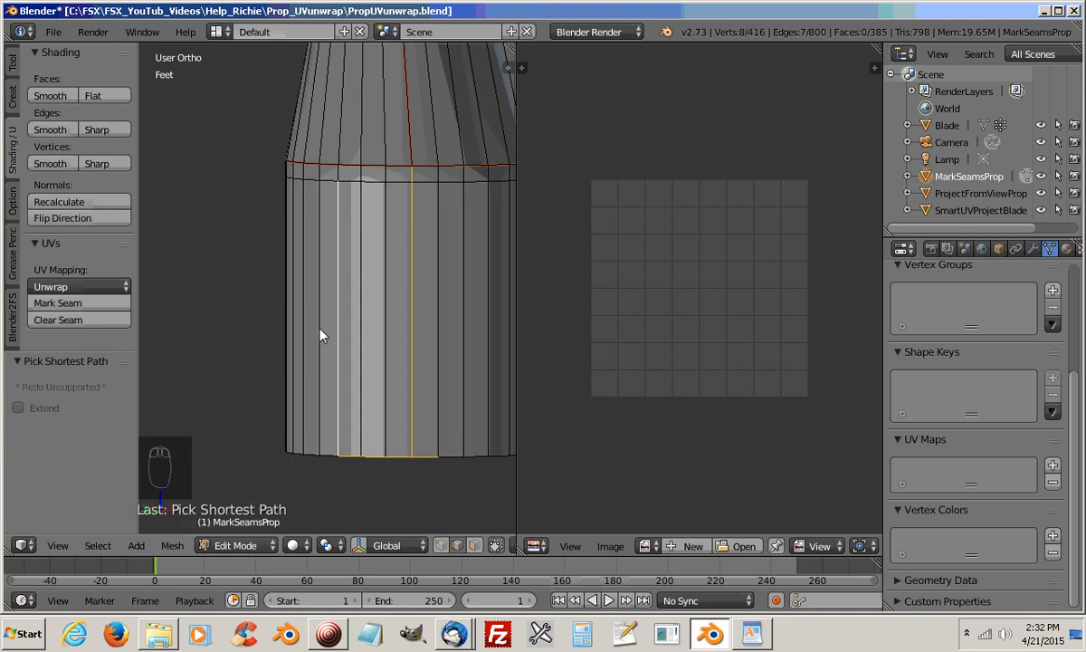
# Select the edges running down one side of the root cylinder from the blade seam, and extend the path along the open-end rim
pyautogui.rightClick(412, 179)
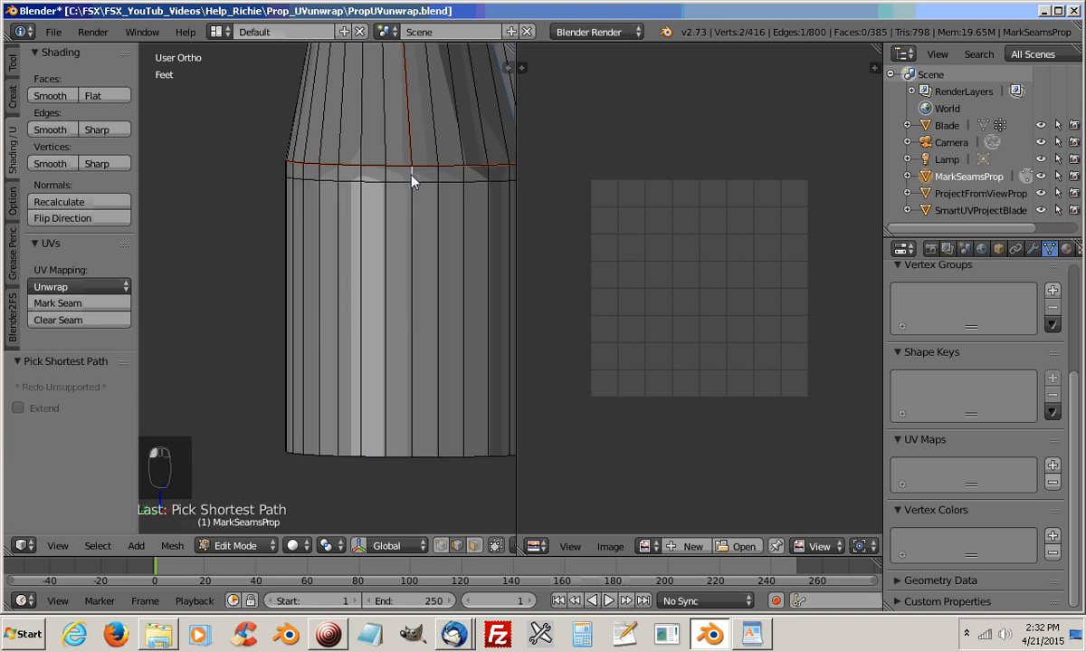
pyautogui.keyDown('ctrl'); pyautogui.rightClick(428, 462); pyautogui.keyUp('ctrl')
pyautogui.moveTo(444, 478); pyautogui.dragTo(279, 484, button='middle')
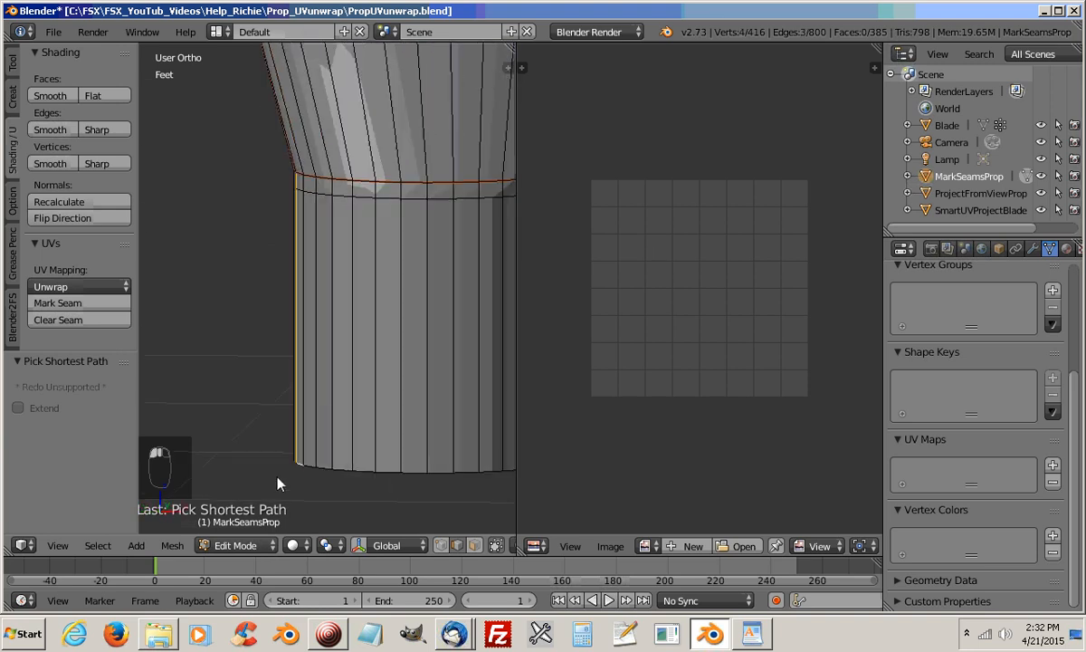
pyautogui.keyDown('ctrl'); pyautogui.rightClick(425, 474); pyautogui.keyUp('ctrl')
pyautogui.moveTo(447, 504); pyautogui.dragTo(333, 468, button='middle')
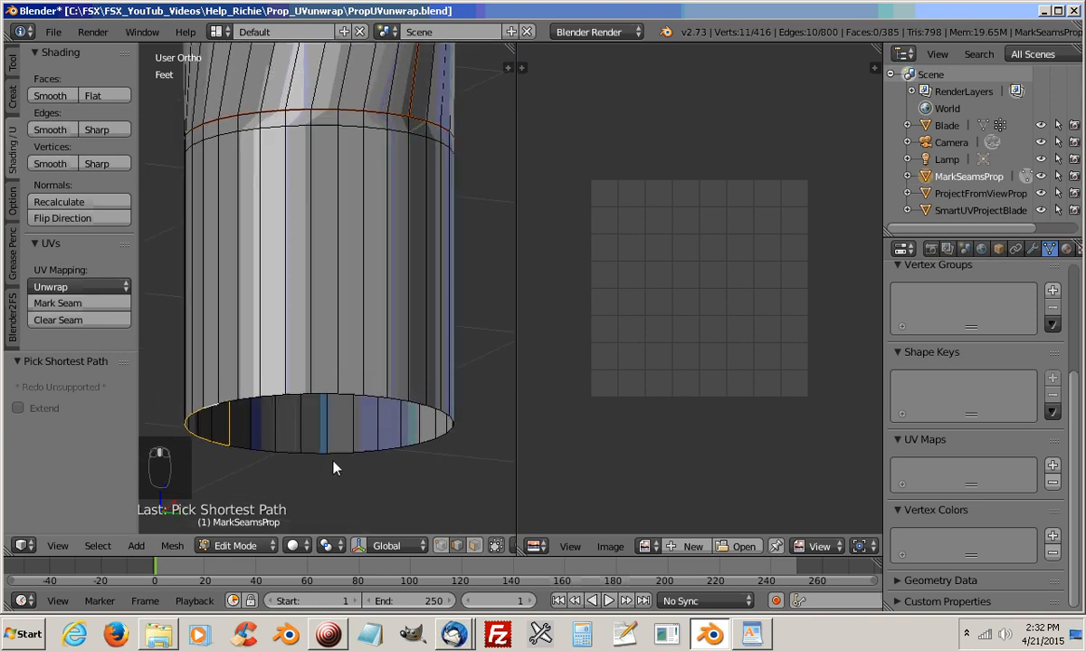
# Extend the edge path around half of the open end and up the opposite side of the root cylinder to the blade seam
pyautogui.keyDown('ctrl'); pyautogui.rightClick(400, 404); pyautogui.keyUp('ctrl')
pyautogui.moveTo(403, 432); pyautogui.dragTo(378, 482, button='middle')
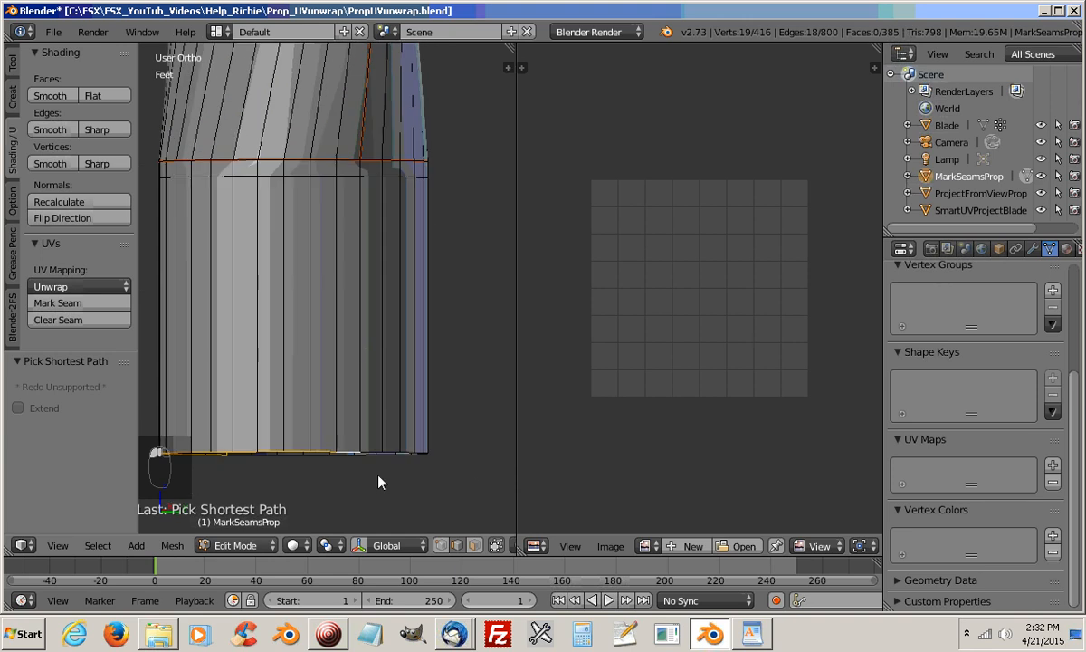
pyautogui.keyDown('ctrl'); pyautogui.rightClick(375, 227); pyautogui.keyUp('ctrl')
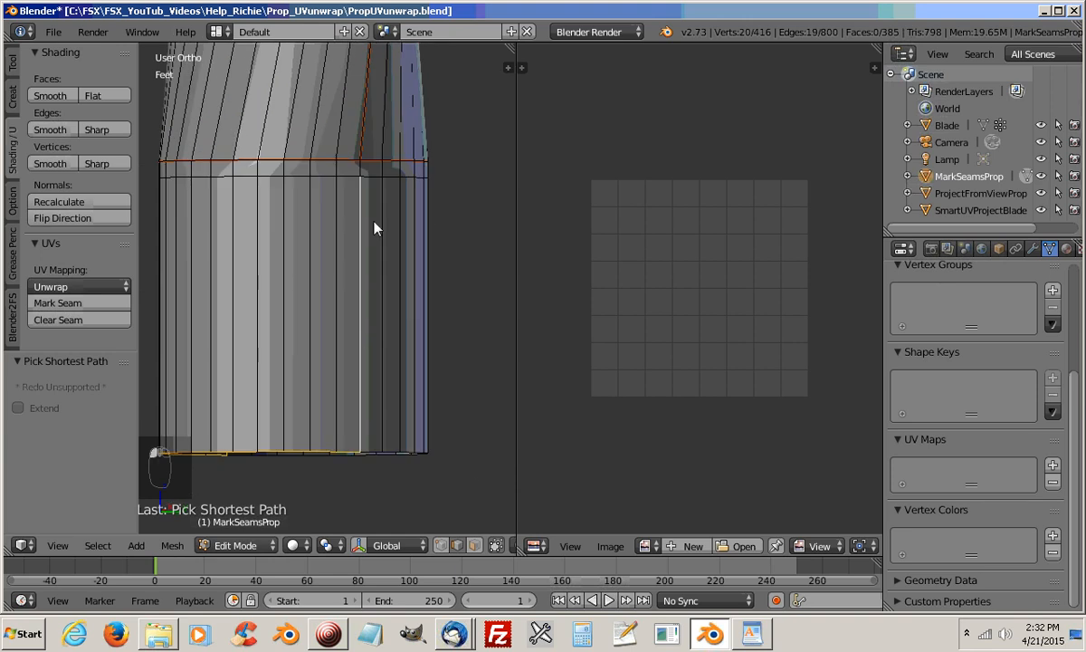
pyautogui.keyDown('ctrl'); pyautogui.rightClick(361, 170); pyautogui.keyUp('ctrl')
pyautogui.moveTo(328, 341); pyautogui.dragTo(264, 364, button='middle')
pyautogui.scroll(-3, 400, 361)
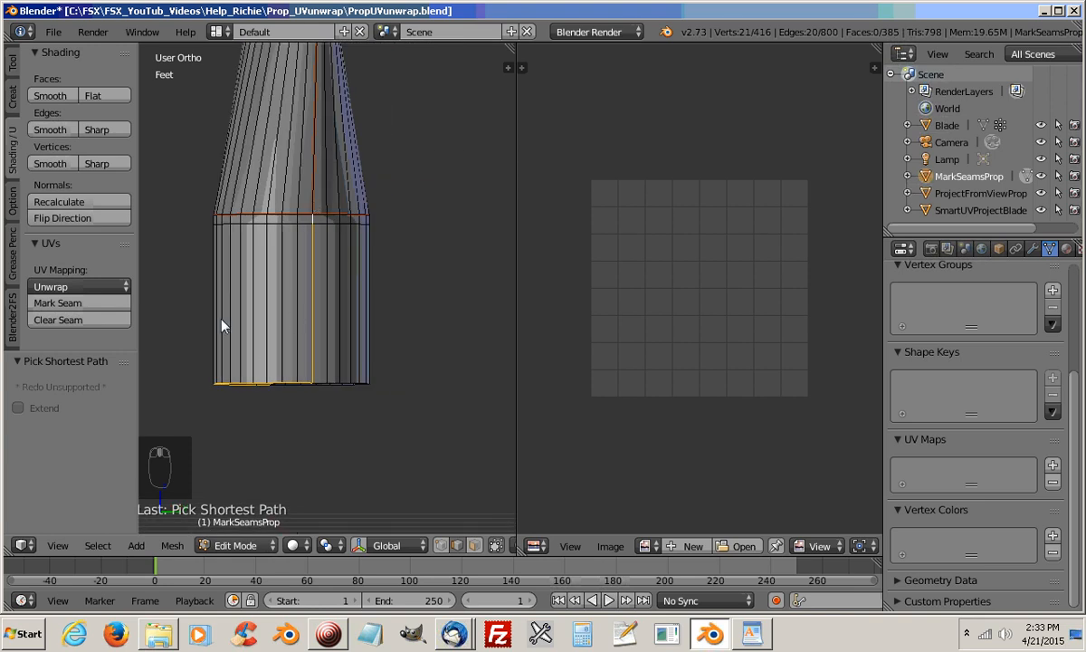
# Mark the selected edges down both sides of the root cylinder and around half its open end as a seam
pyautogui.moveTo(223, 321); pyautogui.dragTo(143, 347, button='middle')
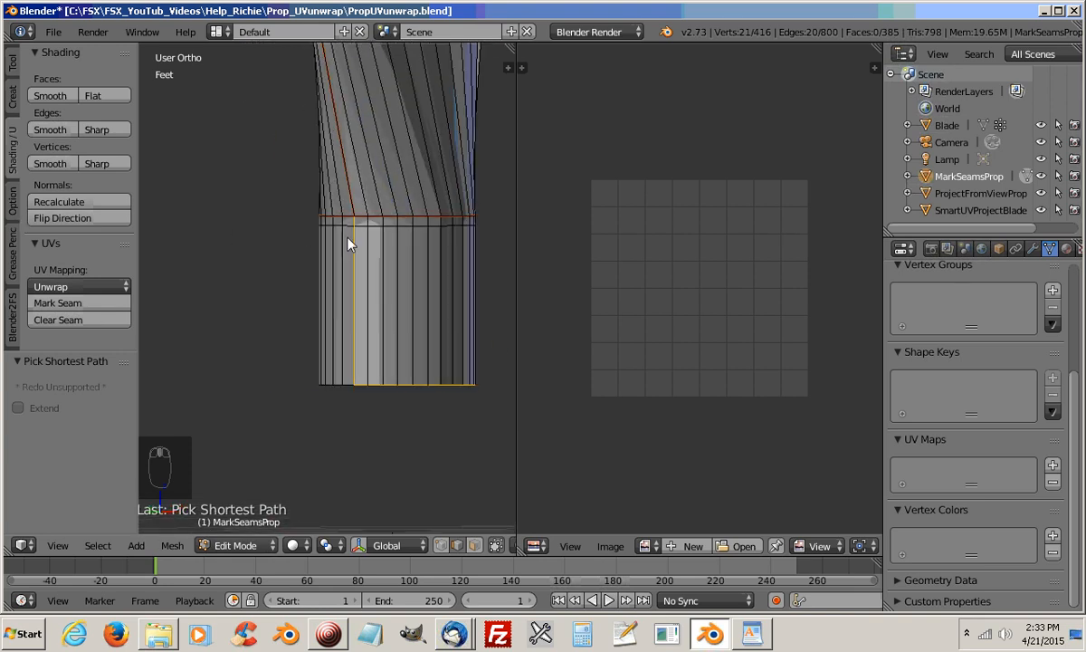
pyautogui.moveTo(430, 263); pyautogui.dragTo(263, 344, button='middle')
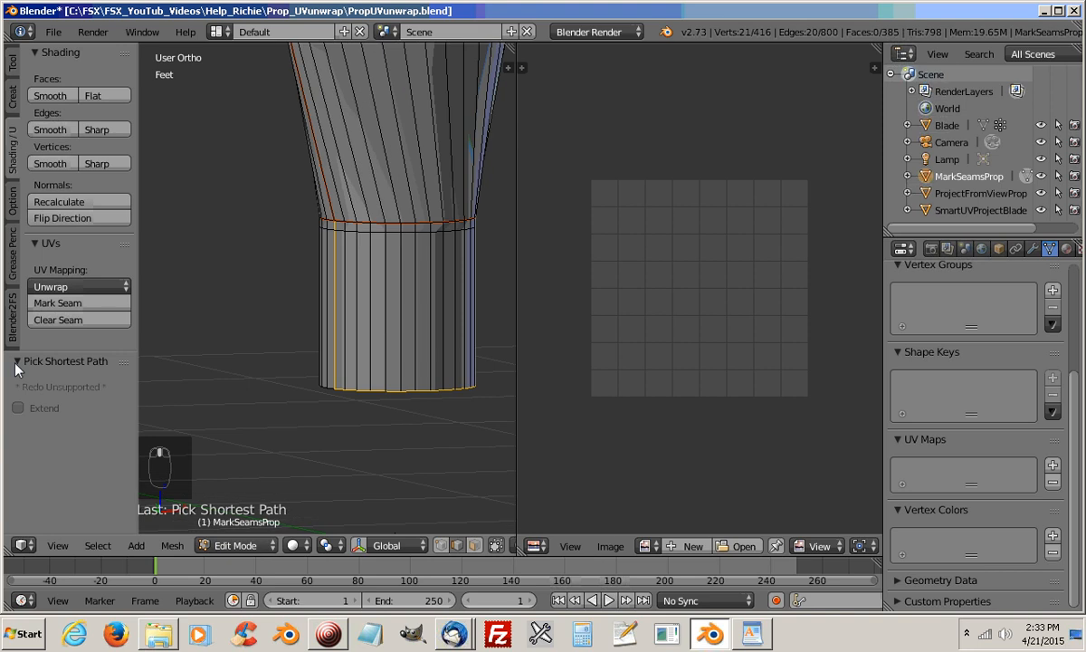
pyautogui.click(77, 304)
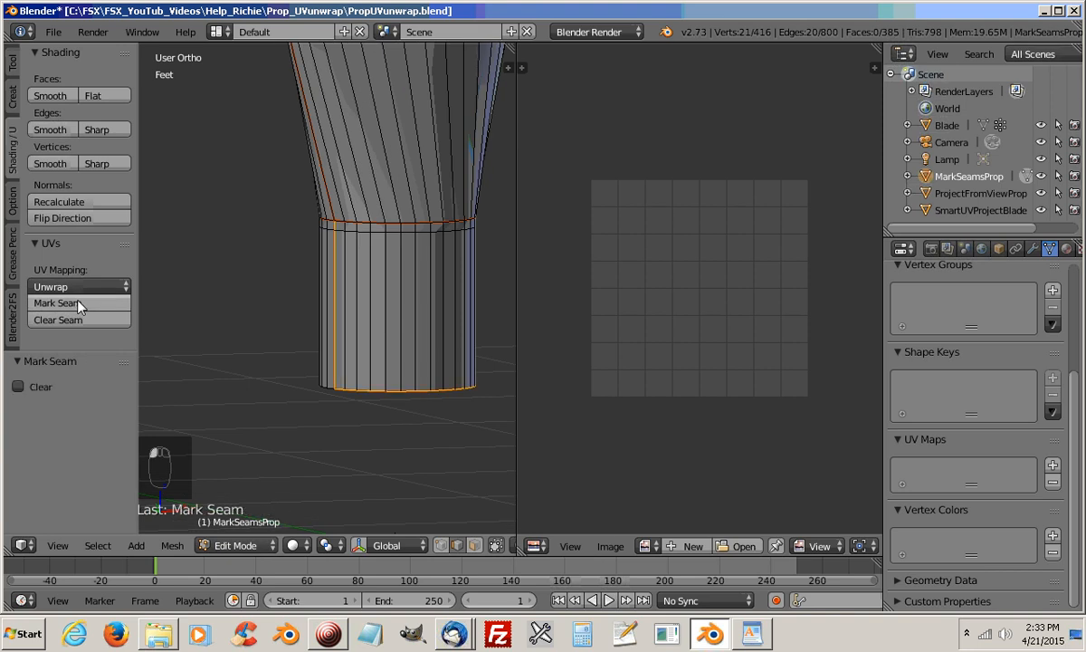
# Deselect the marked rim edges one by one, keeping only the vertical edges on both sides of the root cylinder selected
pyautogui.moveTo(385, 345); pyautogui.dragTo(487, 327, button='middle')
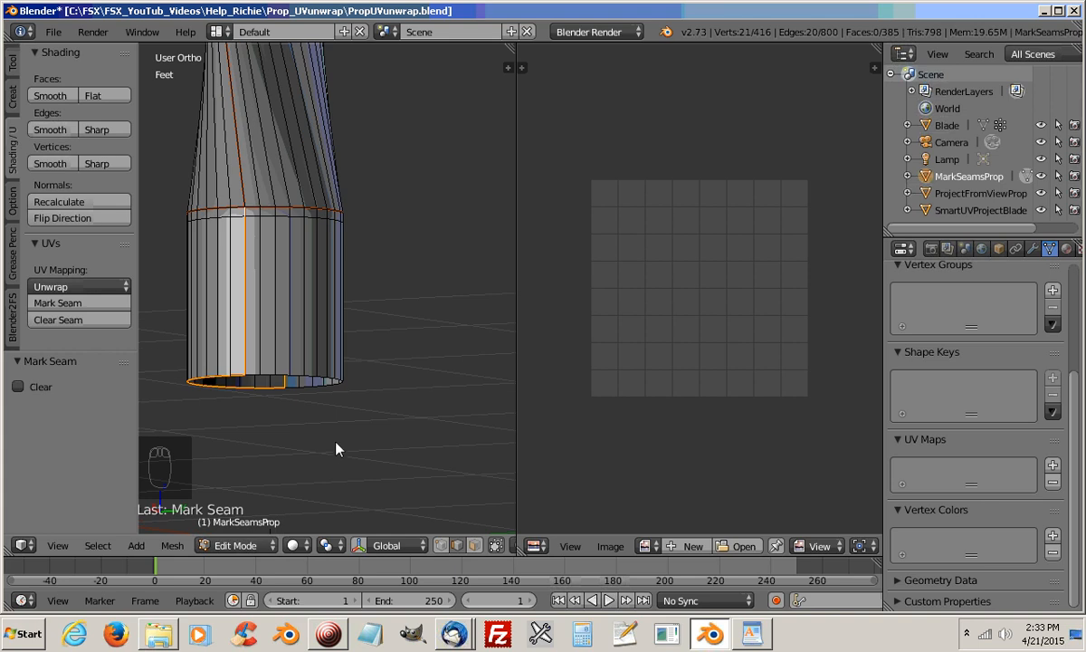
pyautogui.scroll(1, 299, 440)
pyautogui.keyDown('shift'); pyautogui.moveTo(299, 441); pyautogui.dragTo(408, 409, button='middle'); pyautogui.keyUp('shift')
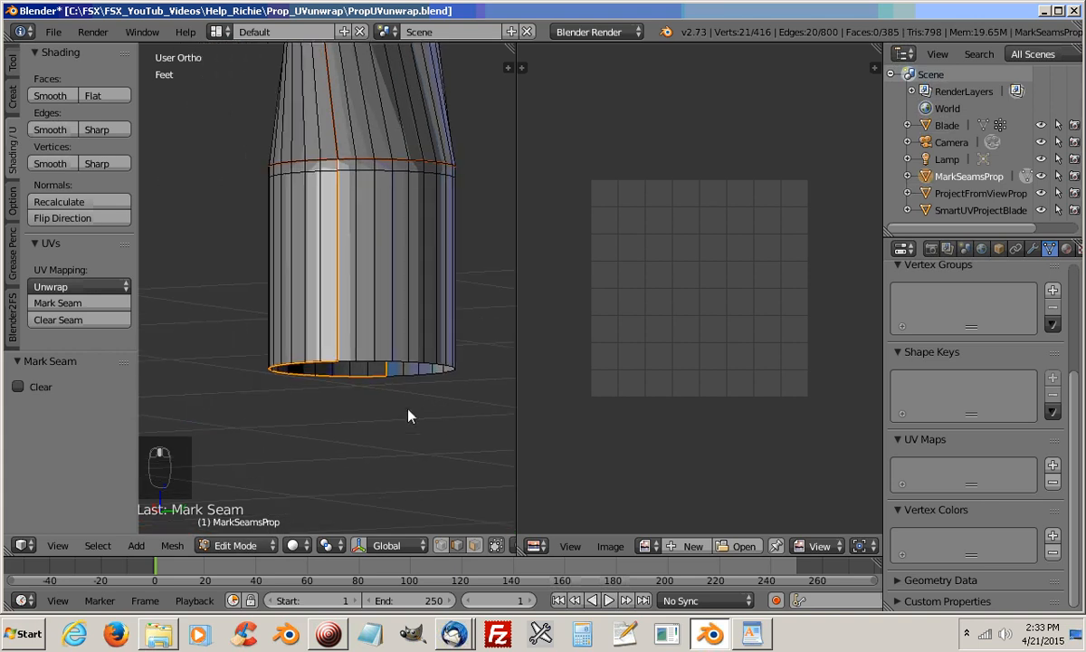
pyautogui.keyDown('shift'); pyautogui.click(331, 363); pyautogui.keyUp('shift')
pyautogui.keyDown('shift'); pyautogui.click(312, 363); pyautogui.keyUp('shift')
pyautogui.keyDown('shift'); pyautogui.click(286, 368); pyautogui.keyUp('shift')
pyautogui.moveTo(341, 439); pyautogui.dragTo(174, 453, button='middle')
pyautogui.keyDown('shift'); pyautogui.click(414, 375); pyautogui.keyUp('shift')
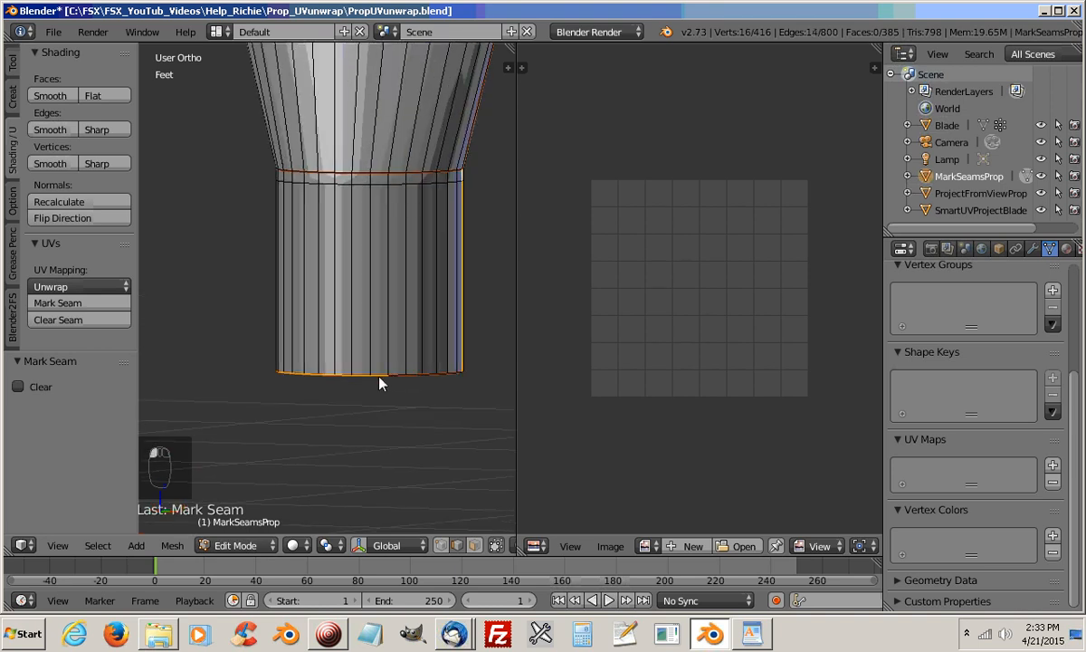
pyautogui.keyDown('shift'); pyautogui.click(328, 378); pyautogui.keyUp('shift')
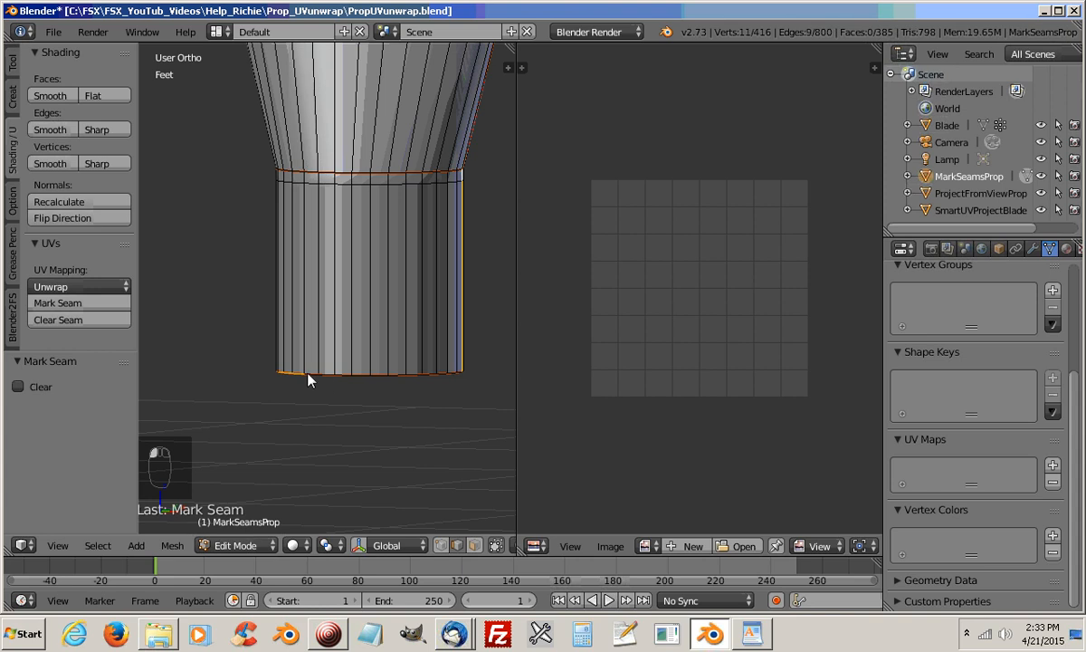
pyautogui.keyDown('shift'); pyautogui.click(309, 373); pyautogui.keyUp('shift')
pyautogui.keyDown('shift'); pyautogui.click(296, 374); pyautogui.keyUp('shift')
pyautogui.keyDown('shift'); pyautogui.click(290, 374); pyautogui.keyUp('shift')
pyautogui.moveTo(292, 401); pyautogui.dragTo(448, 432, button='middle')
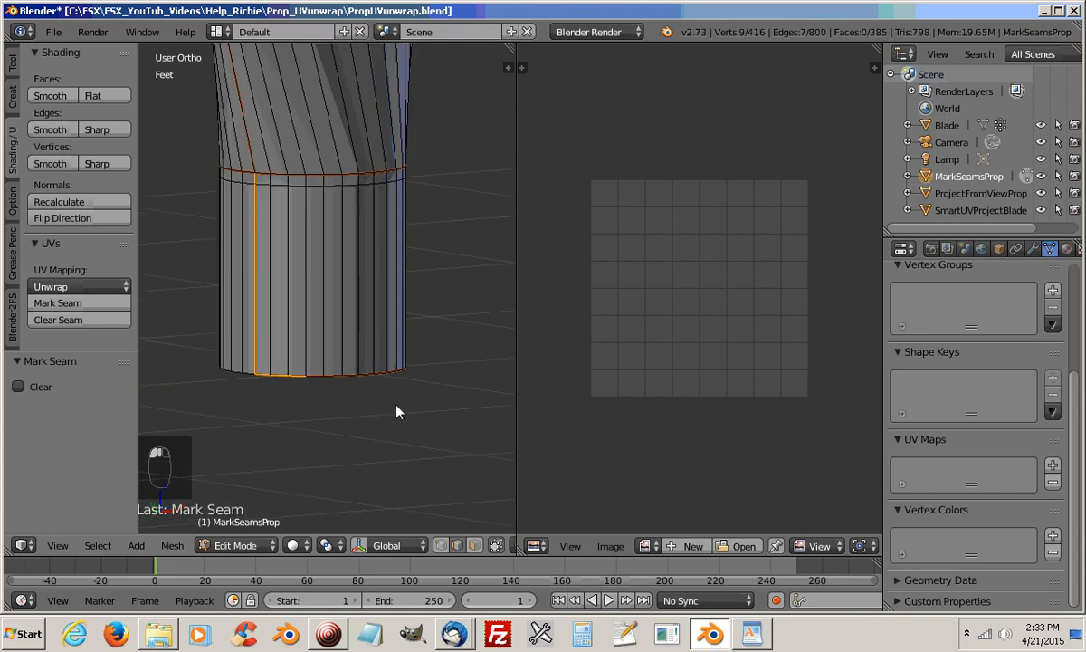
pyautogui.keyDown('shift'); pyautogui.click(295, 378); pyautogui.keyUp('shift')
pyautogui.keyDown('shift'); pyautogui.click(275, 378); pyautogui.keyUp('shift')
pyautogui.keyDown('shift'); pyautogui.click(275, 377); pyautogui.keyUp('shift')
pyautogui.moveTo(265, 419); pyautogui.dragTo(410, 368, button='middle')
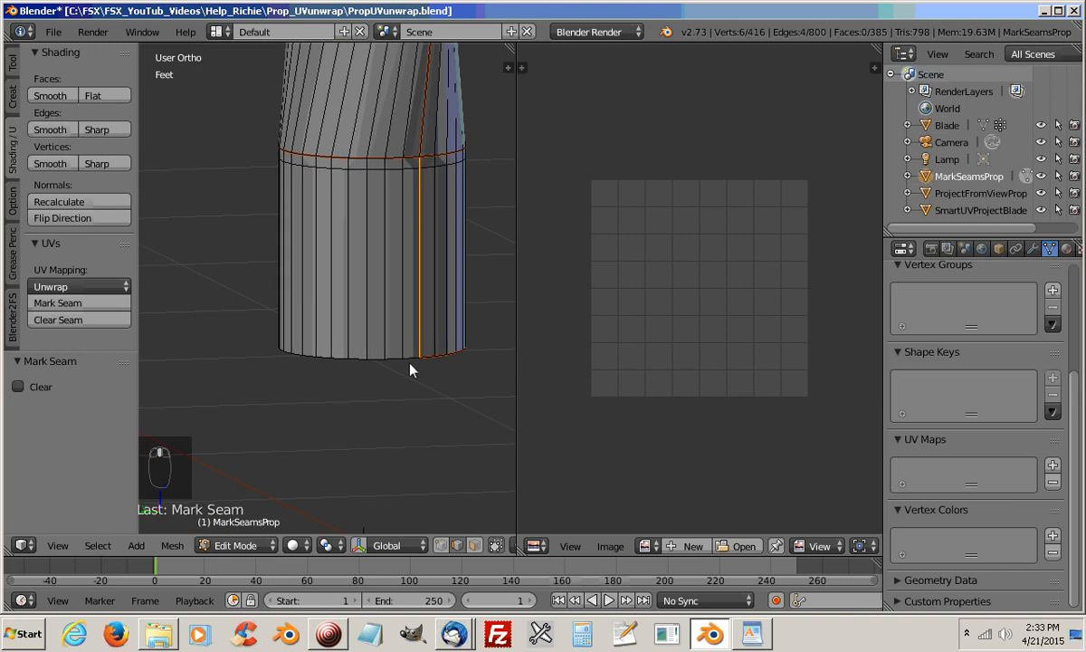
# Select the remaining half of the root cylinder's open-end rim, mark it as a seam, and clear the selection
pyautogui.keyDown('shift'); pyautogui.click(410, 363); pyautogui.keyUp('shift')
pyautogui.moveTo(253, 449); pyautogui.dragTo(471, 436, button='middle')
pyautogui.keyDown('shift'); pyautogui.click(414, 371); pyautogui.keyUp('shift')
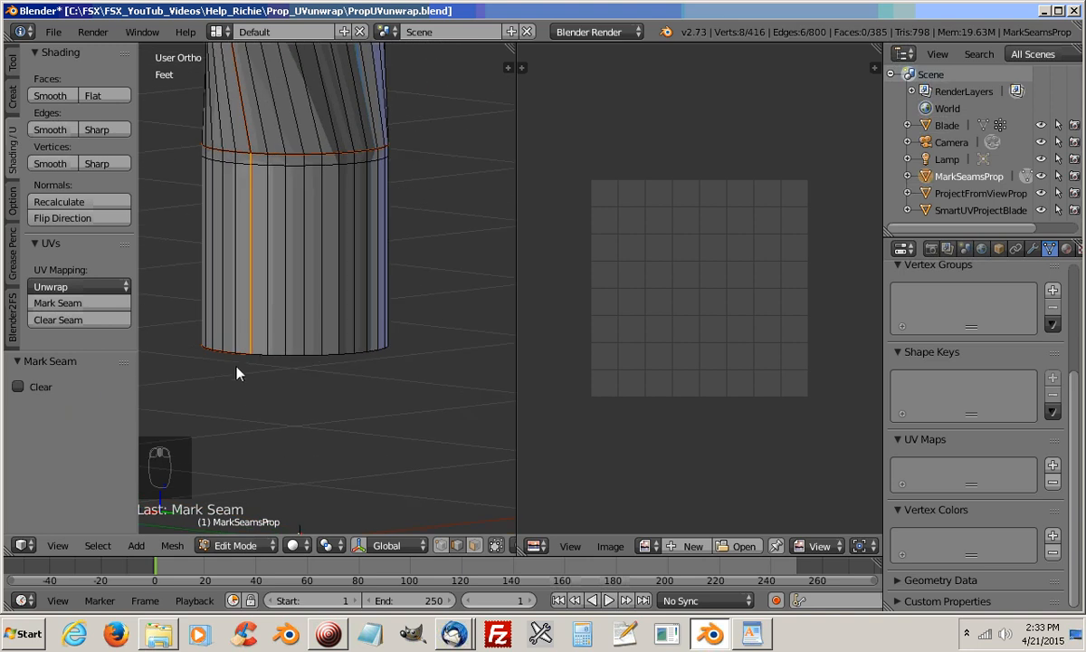
pyautogui.keyDown('ctrl'); pyautogui.click(262, 359); pyautogui.keyUp('ctrl')
pyautogui.moveTo(262, 360); pyautogui.dragTo(420, 312, button='middle')
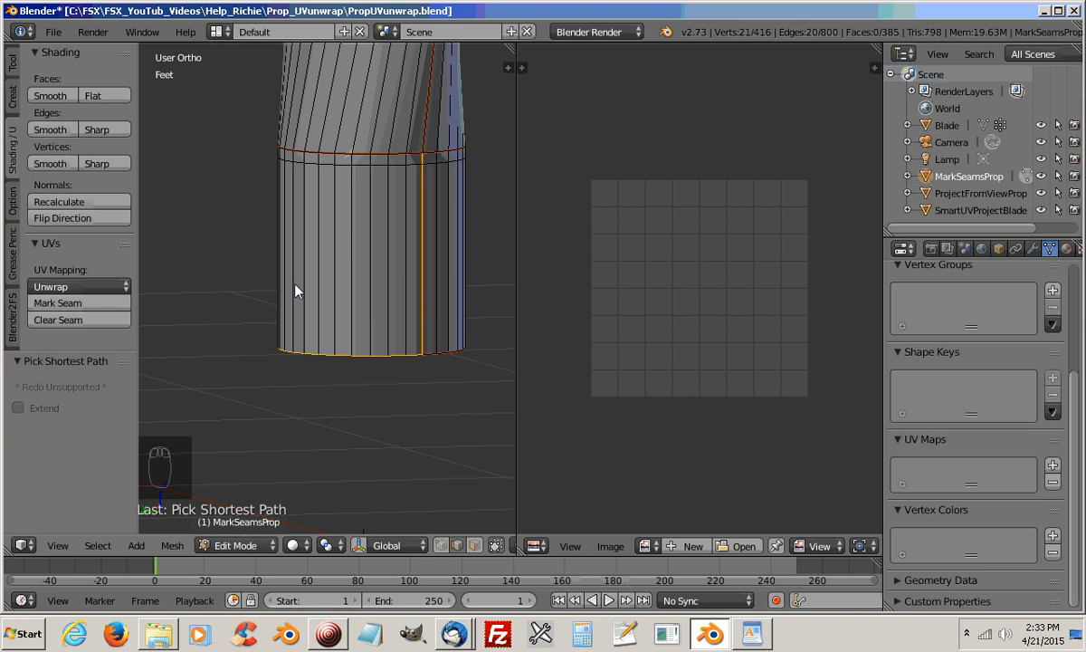
pyautogui.click(70, 302)
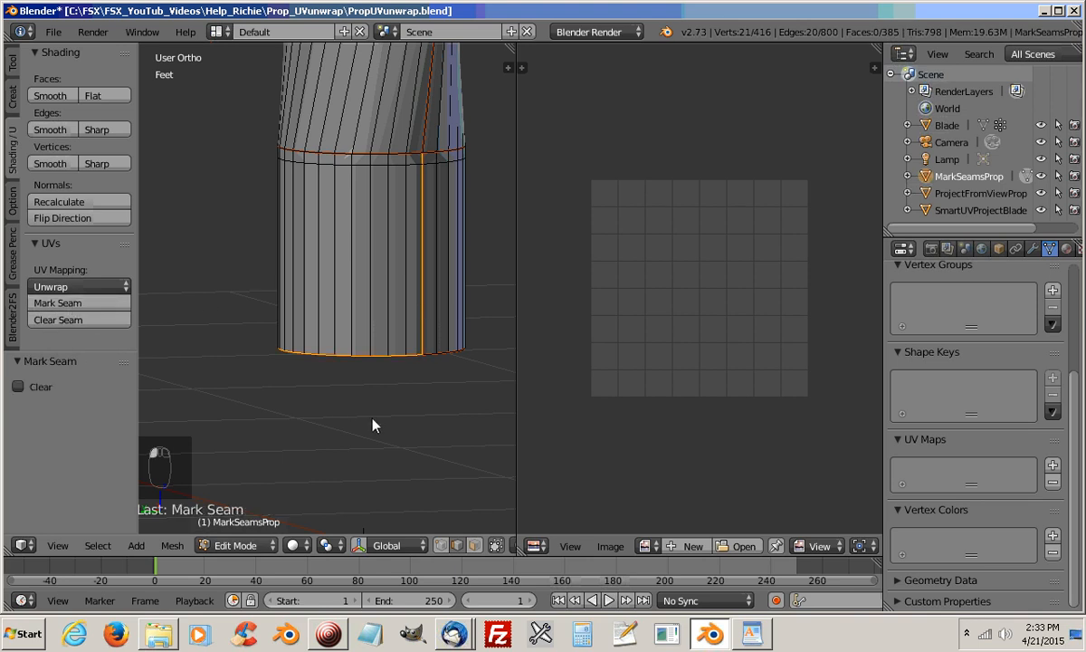
pyautogui.press('a')
# Select the entire blade mesh and unwrap it along the marked seams with Unwrap
pyautogui.moveTo(375, 427); pyautogui.dragTo(379, 402, button='middle')
pyautogui.scroll(-5, 290, 414)
pyautogui.scroll(-2, 378, 408)
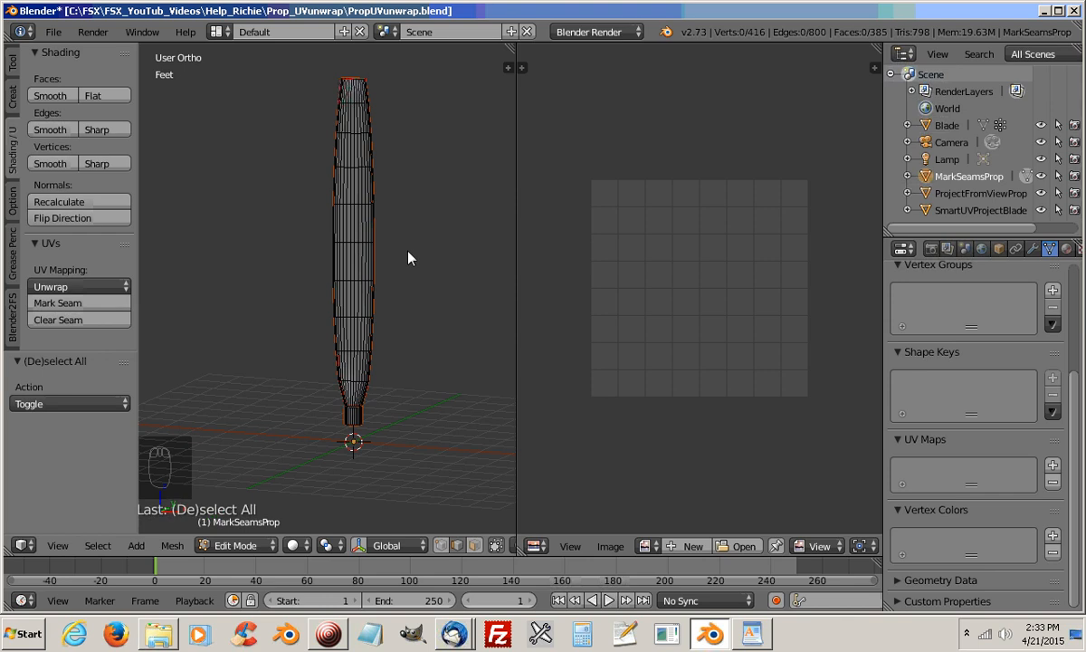
pyautogui.press('a')
pyautogui.press('a')
pyautogui.press('a')
pyautogui.press('a')
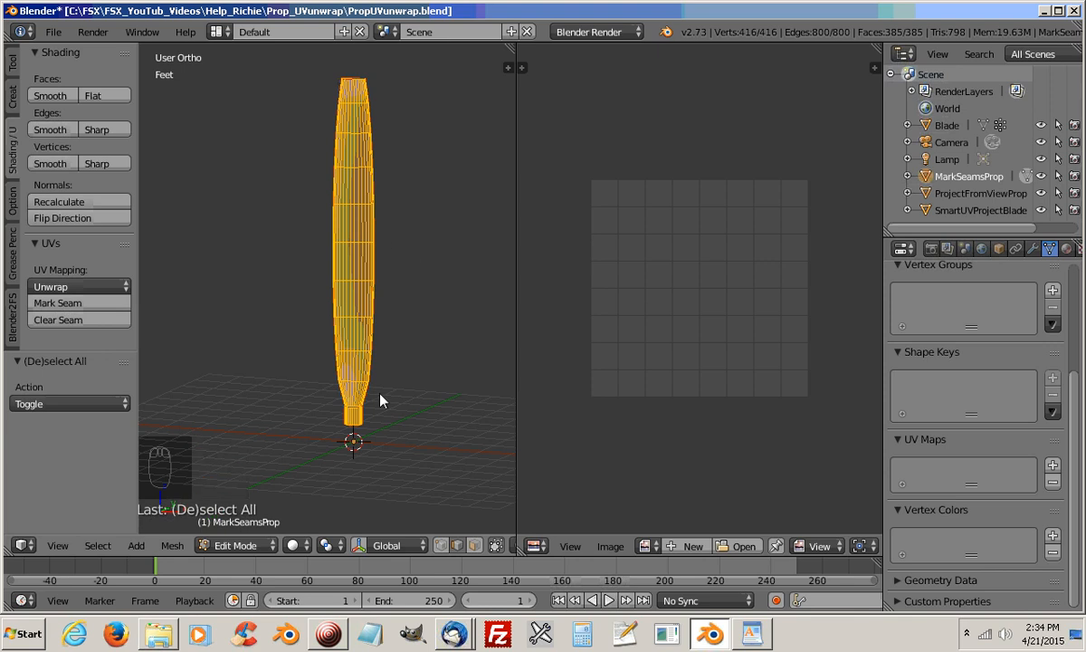
pyautogui.press('u')
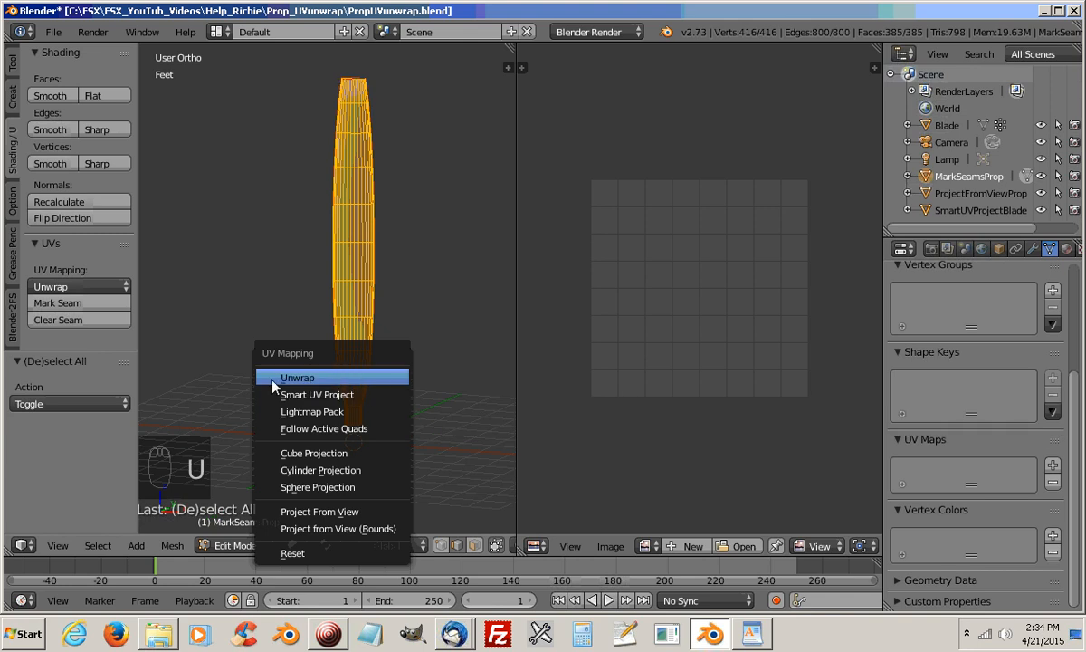
pyautogui.click(336, 386)
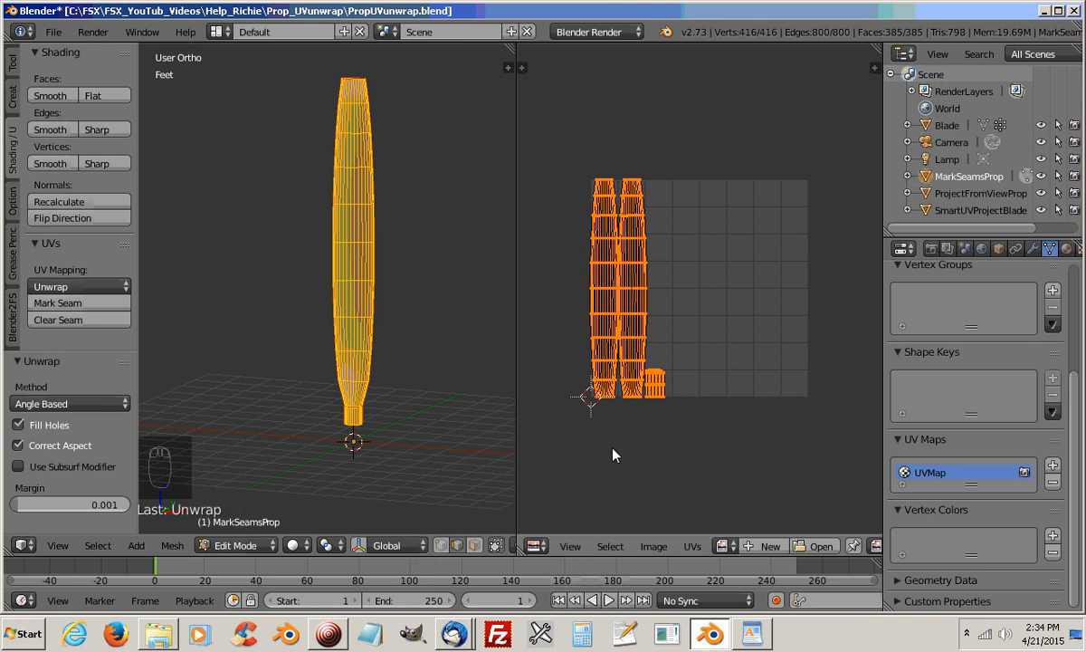
# Examine the root islands in the UV layout, selecting the linked cylinder strip and the small oval end cap in turn
pyautogui.scroll(4, 618, 429)
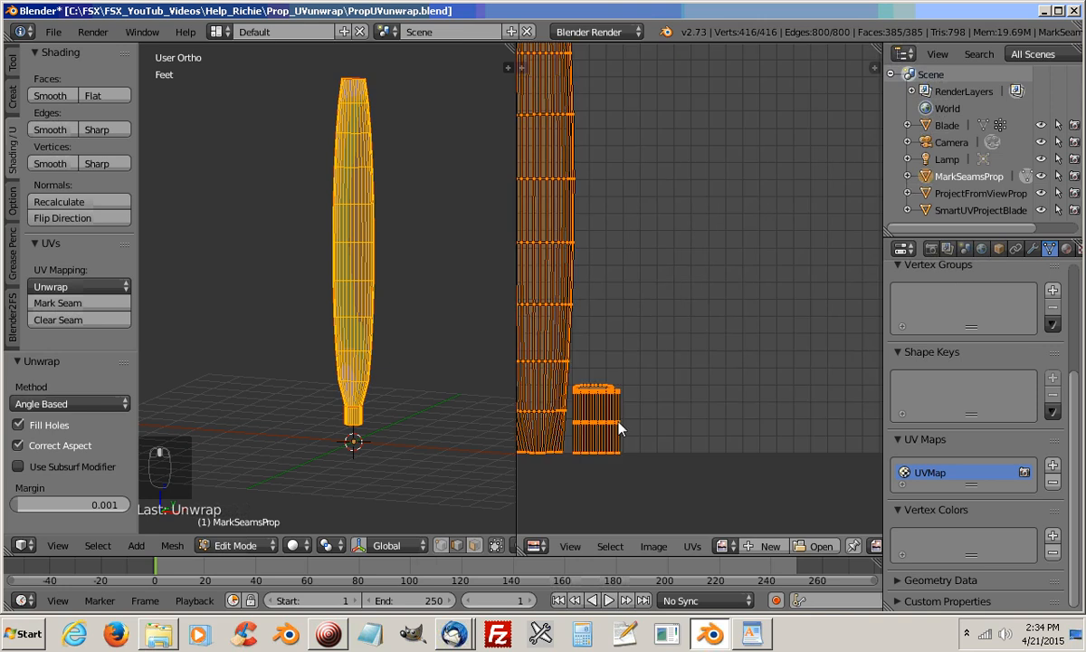
pyautogui.scroll(-1, 646, 474)
pyautogui.moveTo(604, 468); pyautogui.dragTo(714, 472, button='middle')
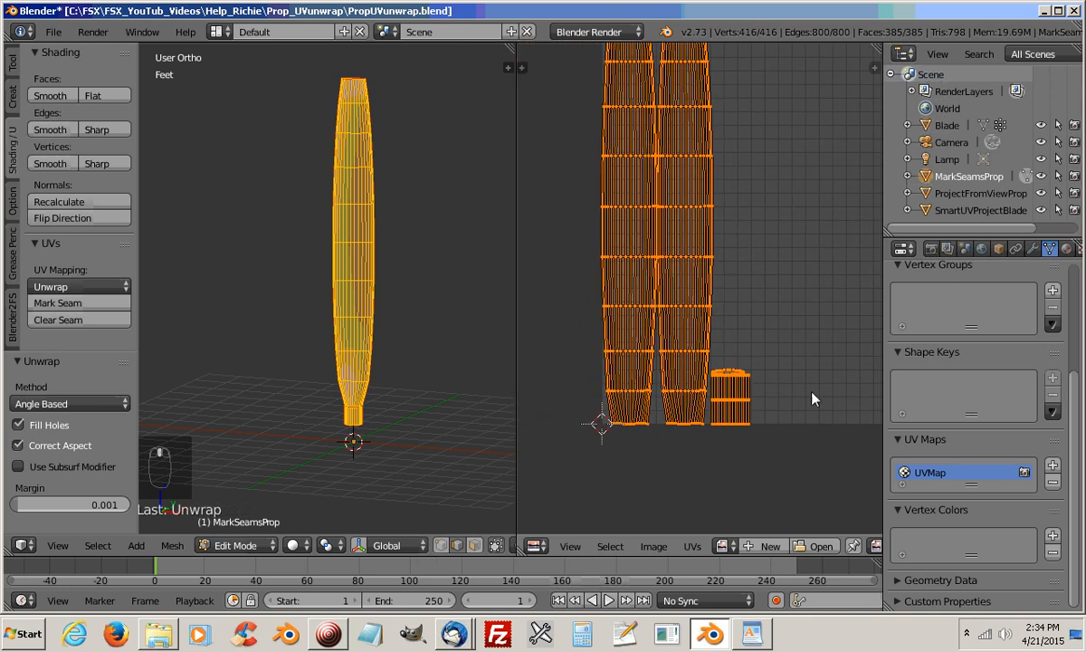
pyautogui.rightClick(726, 372)
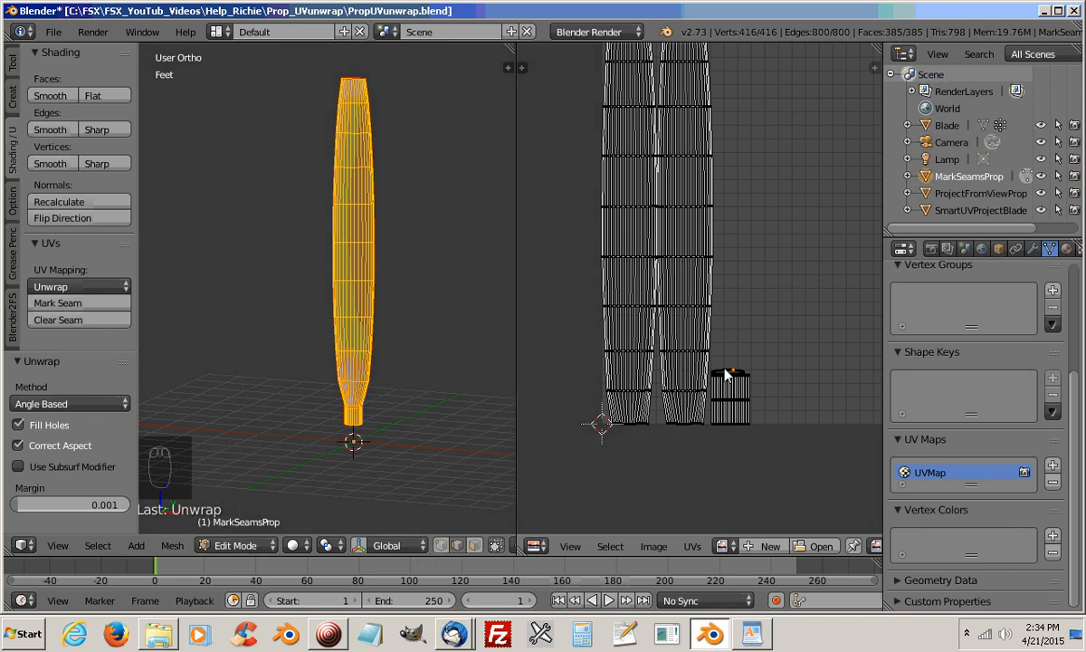
pyautogui.press('l')
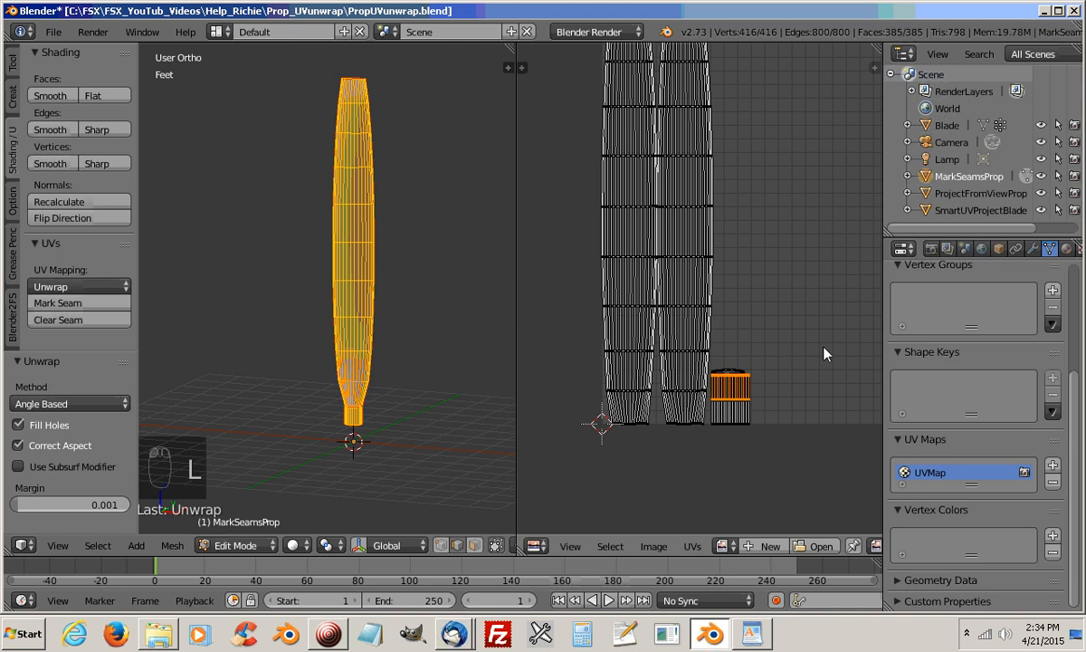
pyautogui.click(735, 369)
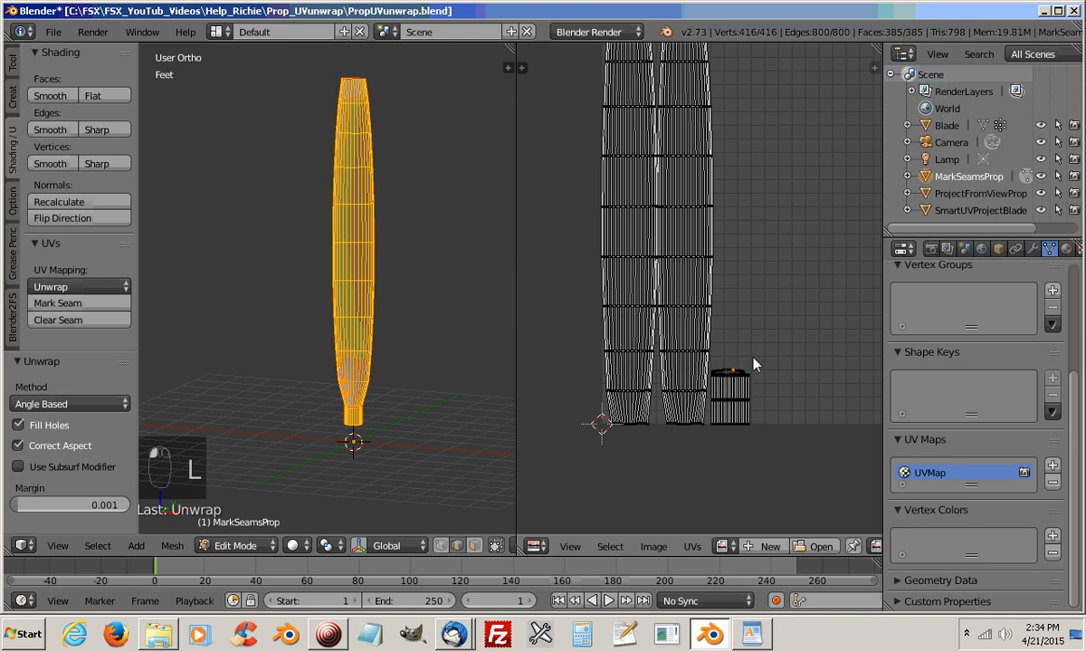
pyautogui.press('l')
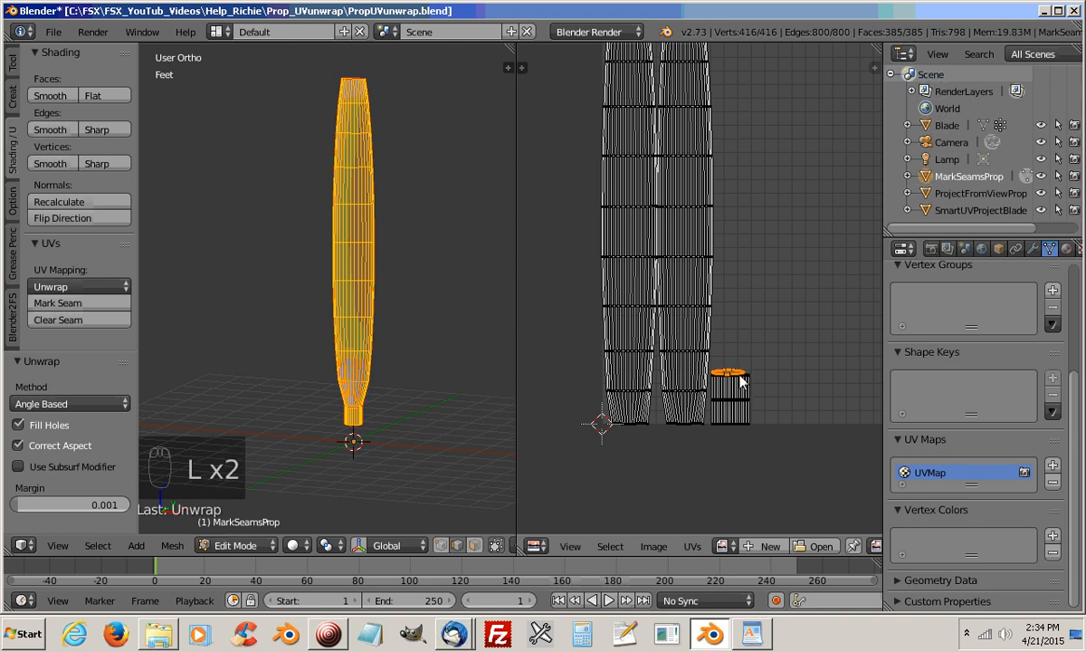
pyautogui.scroll(4, 674, 358)
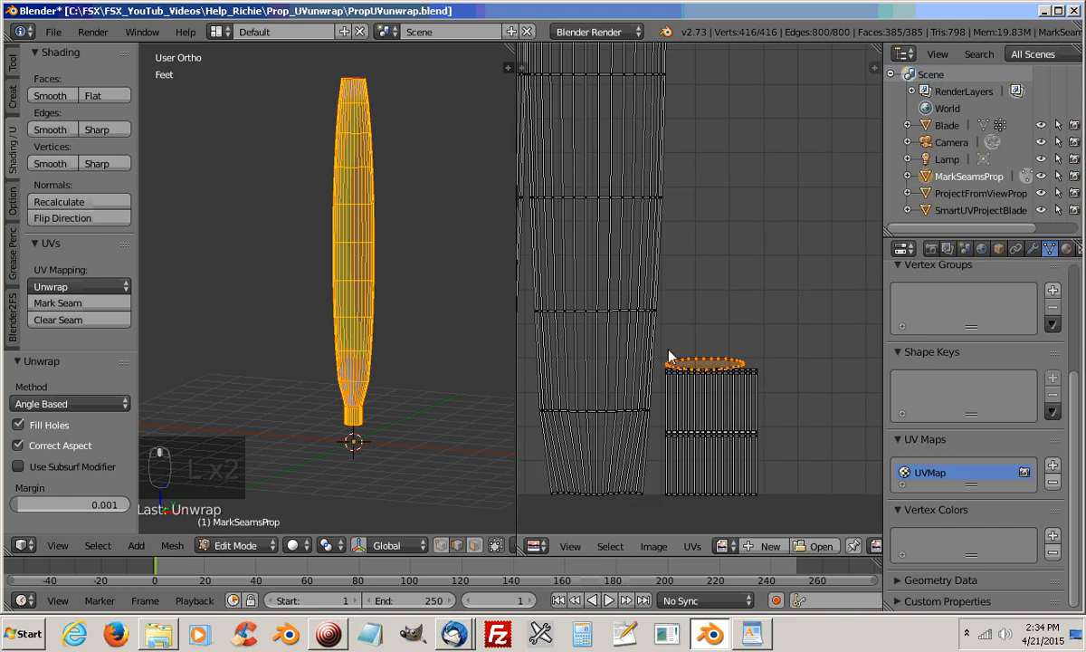
pyautogui.scroll(2, 670, 358)
pyautogui.scroll(1, 703, 425)
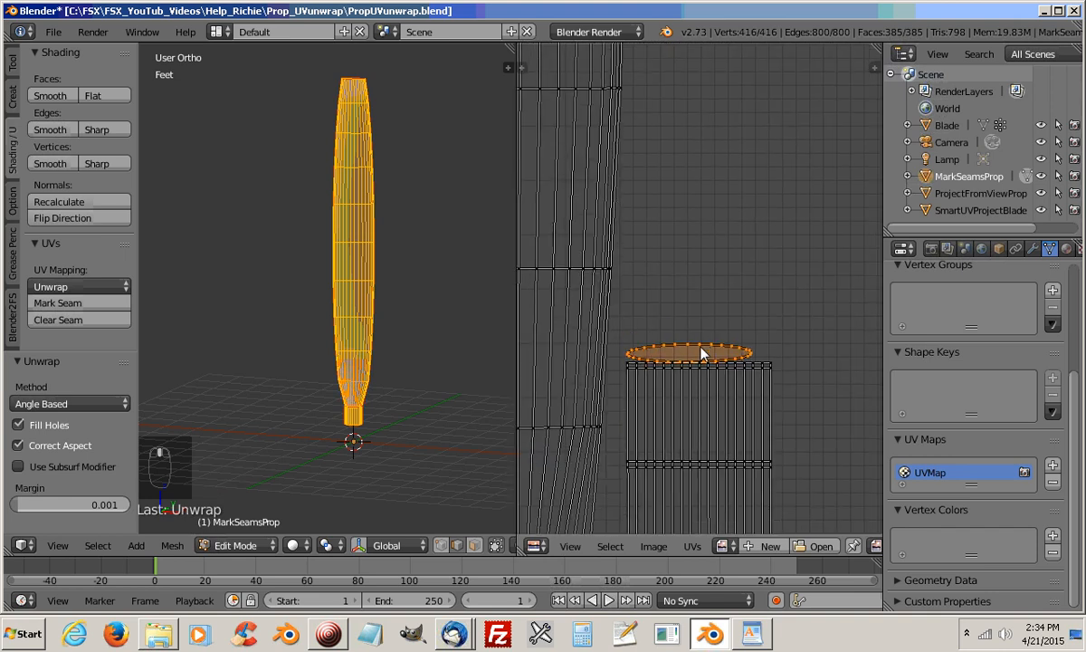
# Select only the linked oval end-cap island and move it slightly up, clear of the root cylinder islands
pyautogui.press('a')
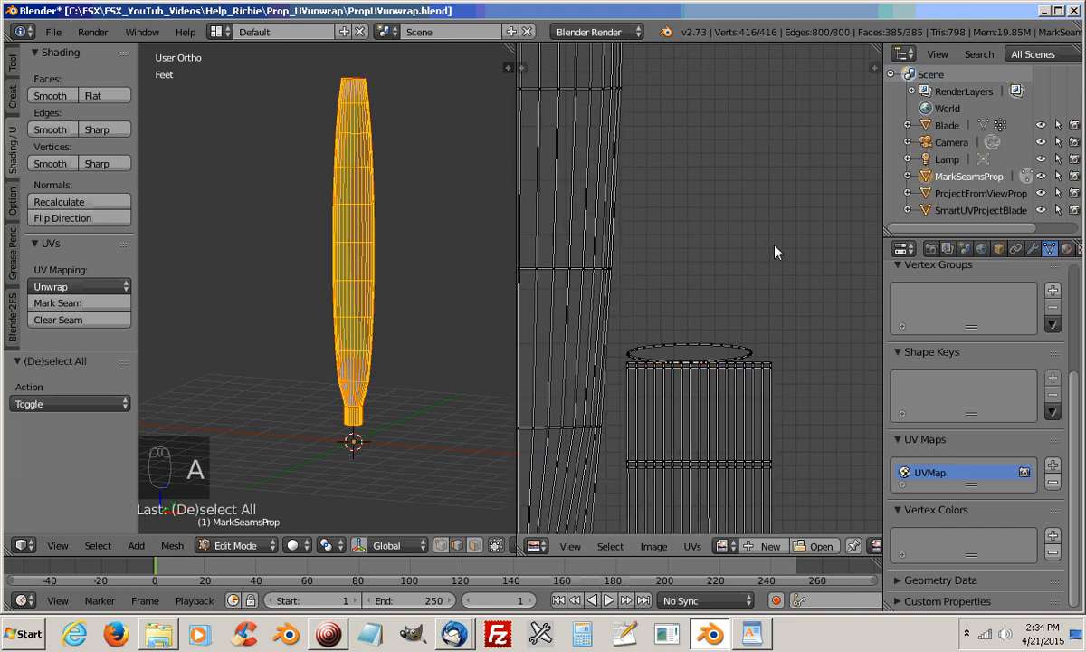
pyautogui.click(721, 342)
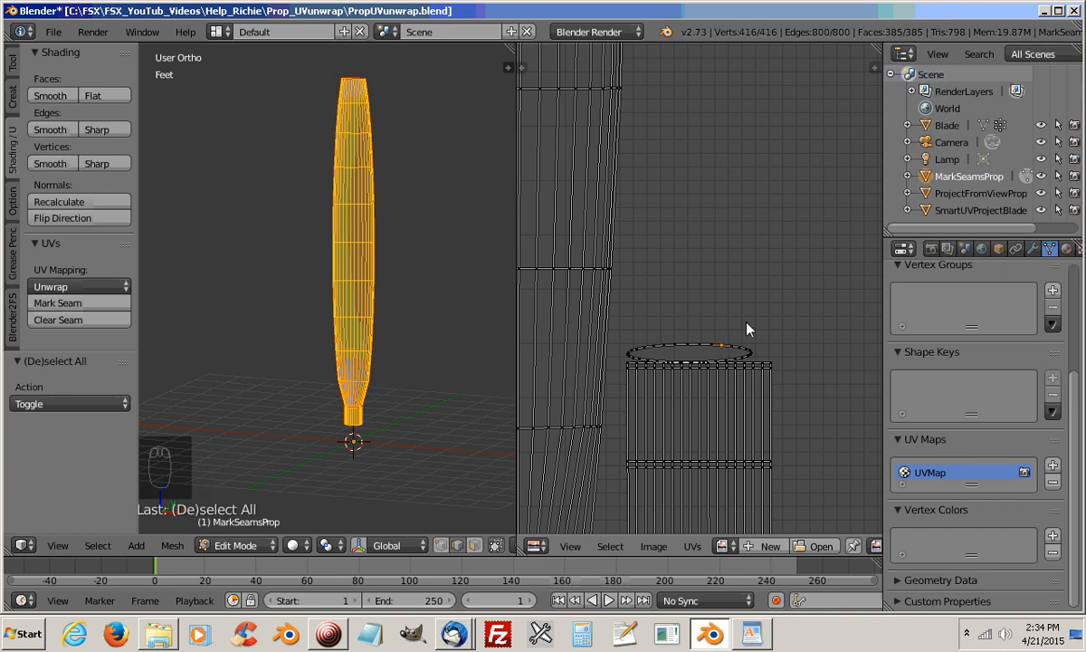
pyautogui.press('l')
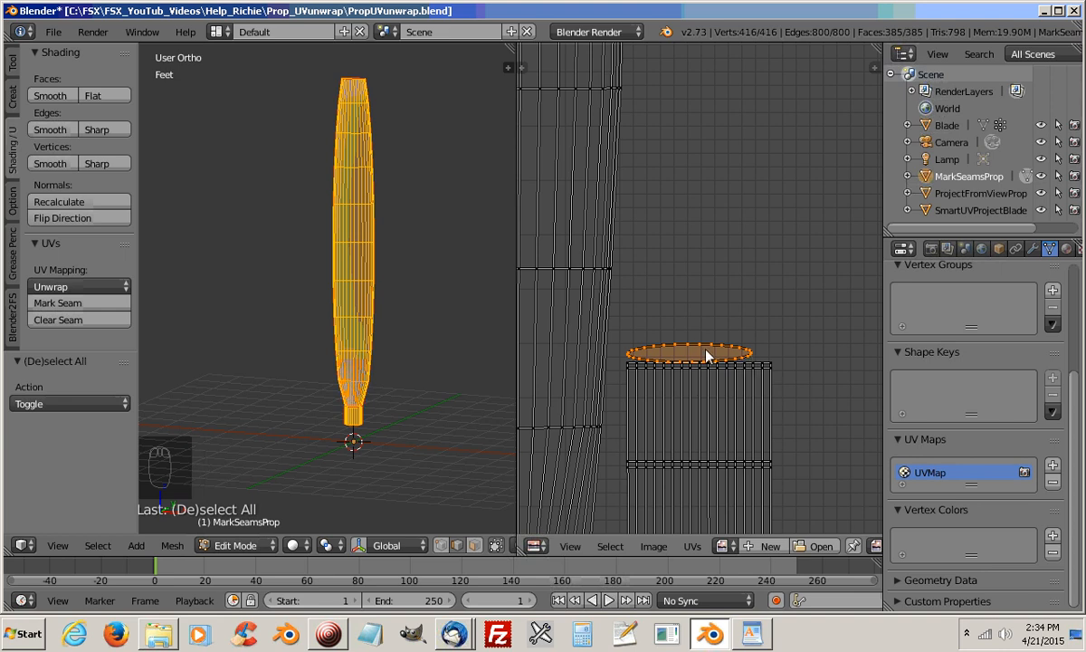
pyautogui.press('g')
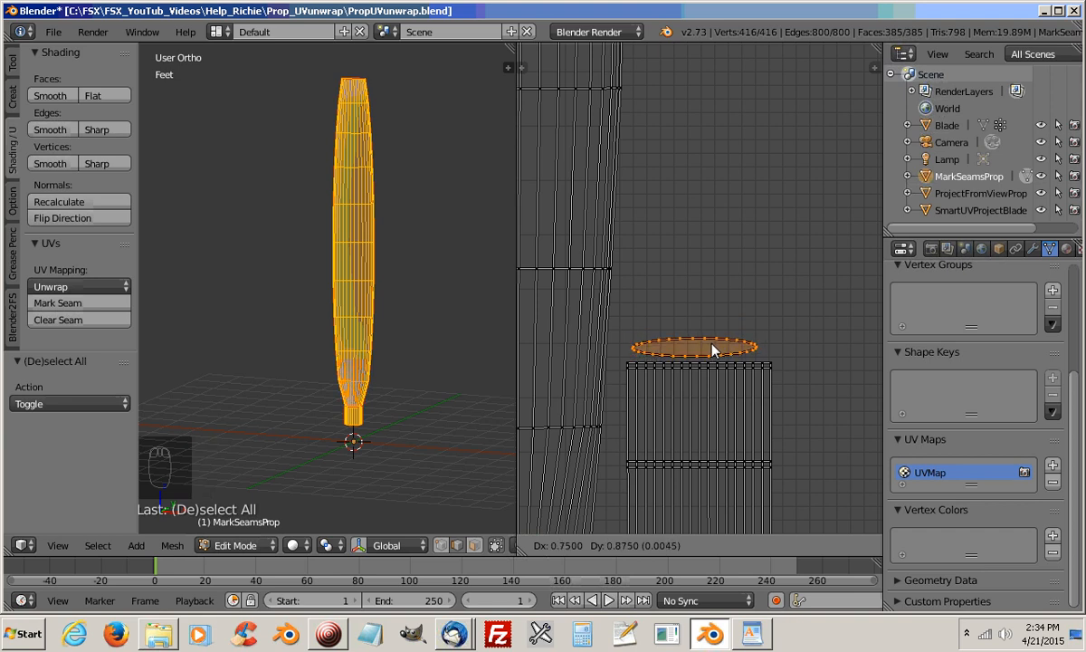
pyautogui.click(715, 350)
# Examine the root cylinder islands in the UV layout, selecting each linked strip in turn, and compare them with the blade halves
pyautogui.click(708, 369)
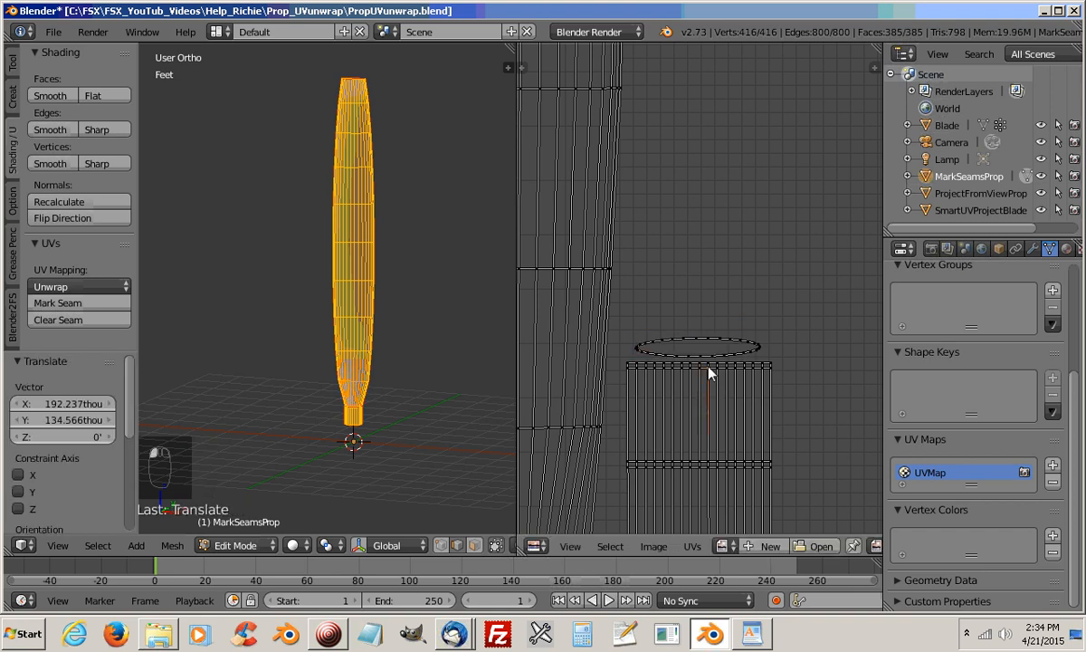
pyautogui.press('l')
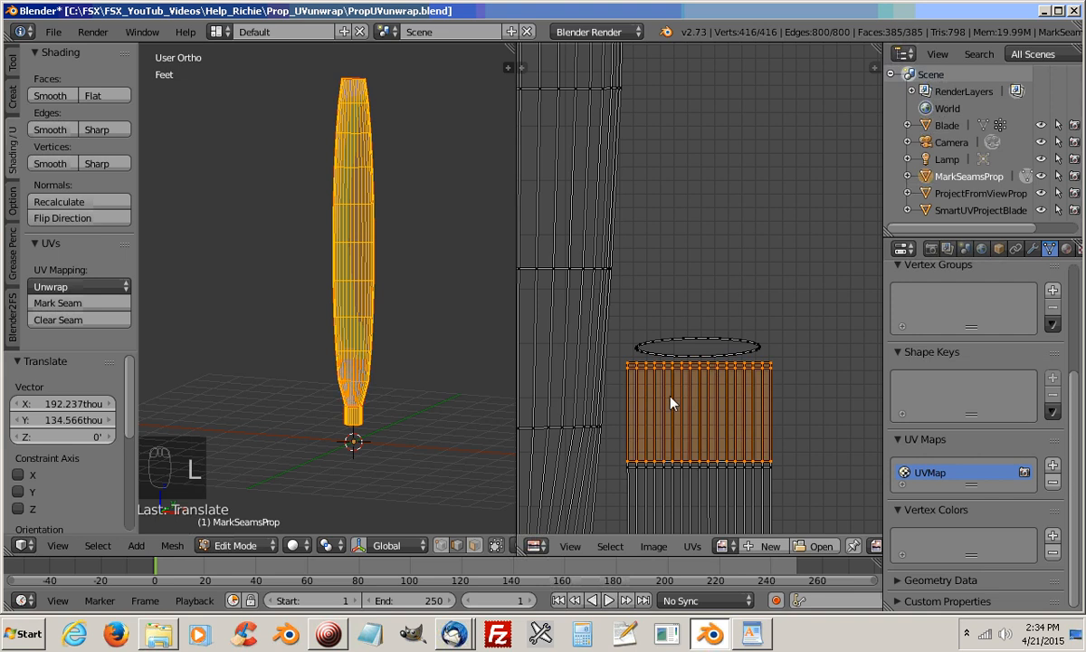
pyautogui.click(710, 472)
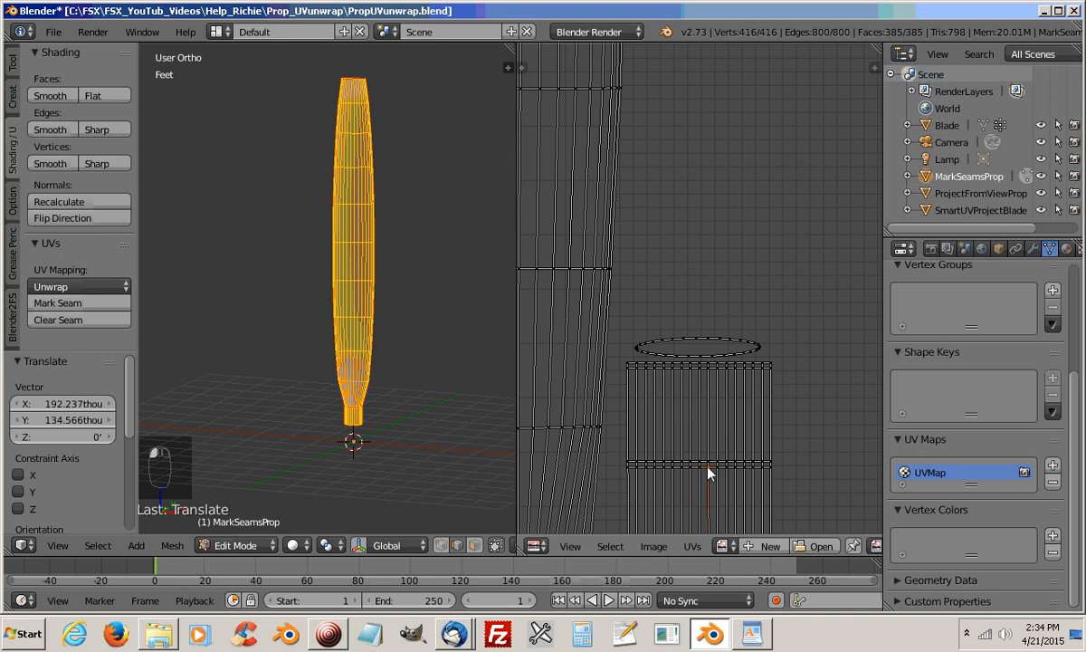
pyautogui.press('l')
pyautogui.moveTo(759, 478); pyautogui.dragTo(876, 485, button='middle')
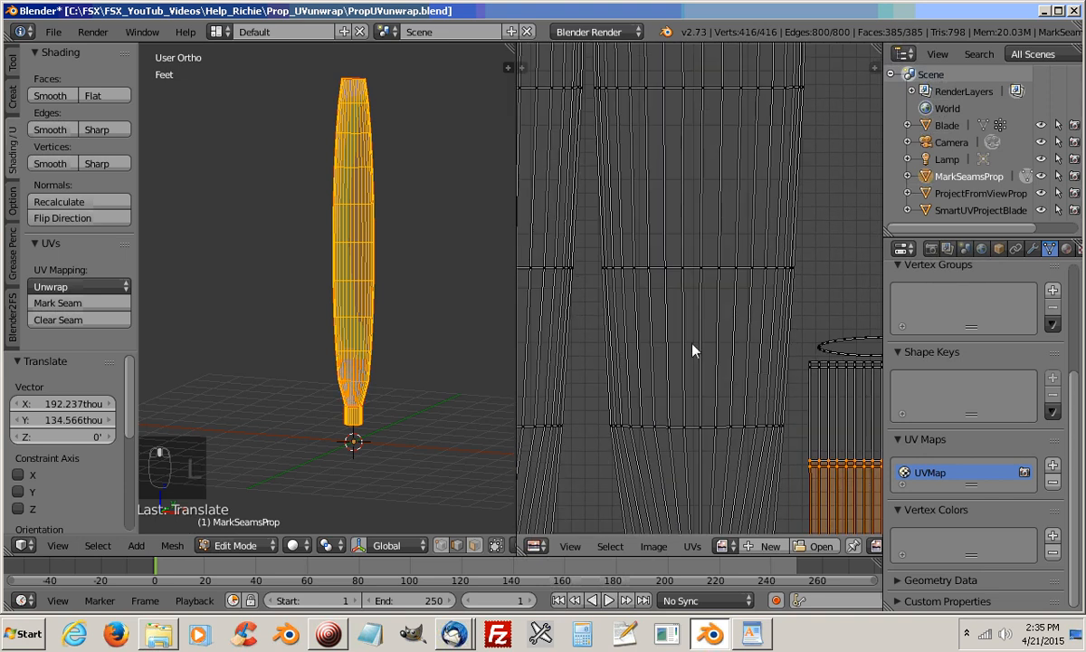
pyautogui.scroll(-4, 690, 348)
pyautogui.scroll(-2, 690, 352)
pyautogui.moveTo(712, 249); pyautogui.dragTo(714, 371, button='middle')
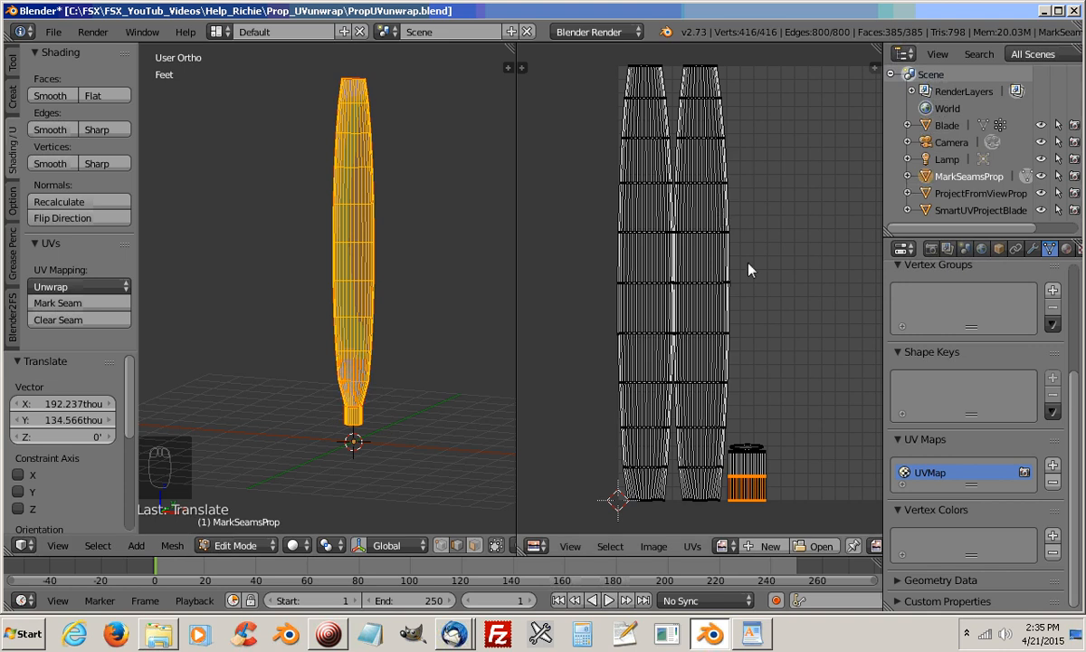
pyautogui.moveTo(750, 267); pyautogui.dragTo(704, 267, button='middle')
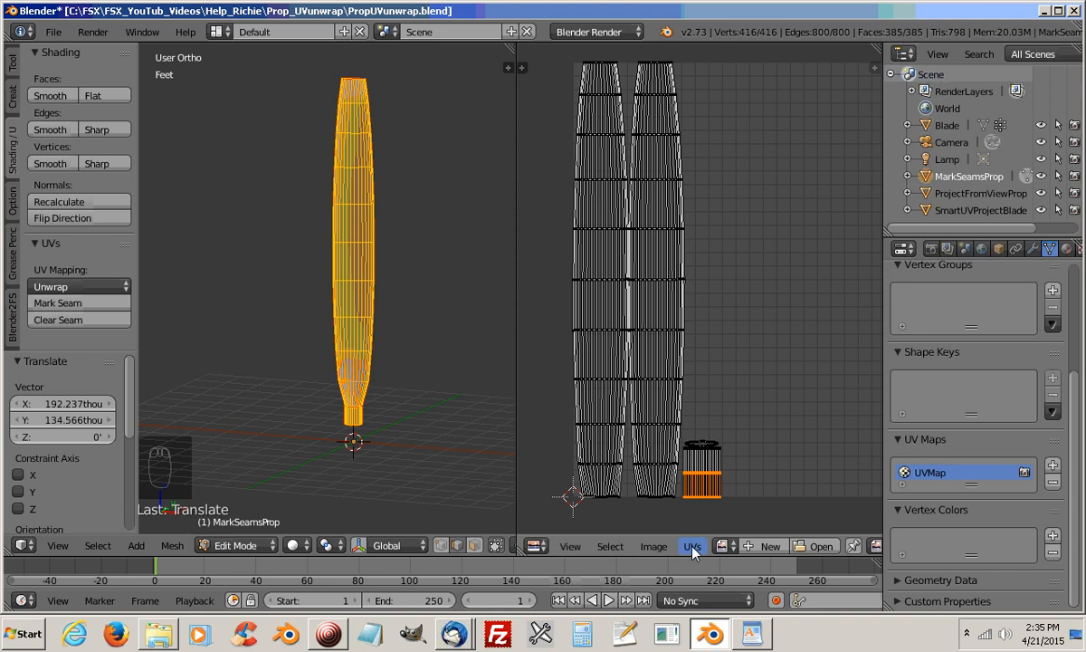
# Open the Export UV Layout file settings for MarkSeamsProp, view the proposed file name, and cancel the export
pyautogui.click(691, 547)
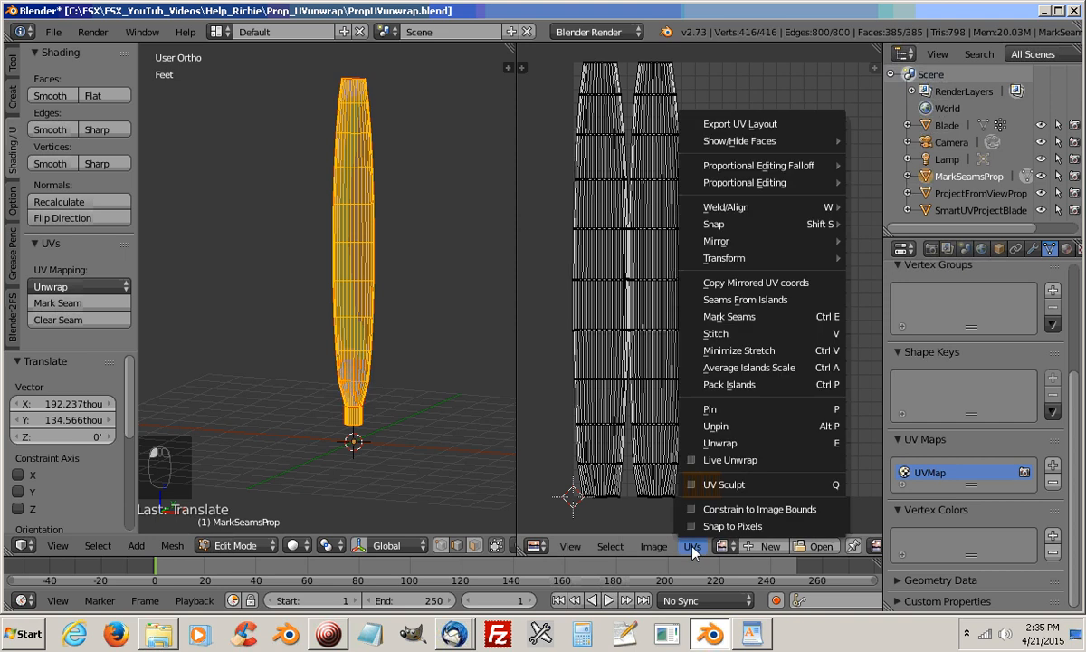
pyautogui.click(754, 129)
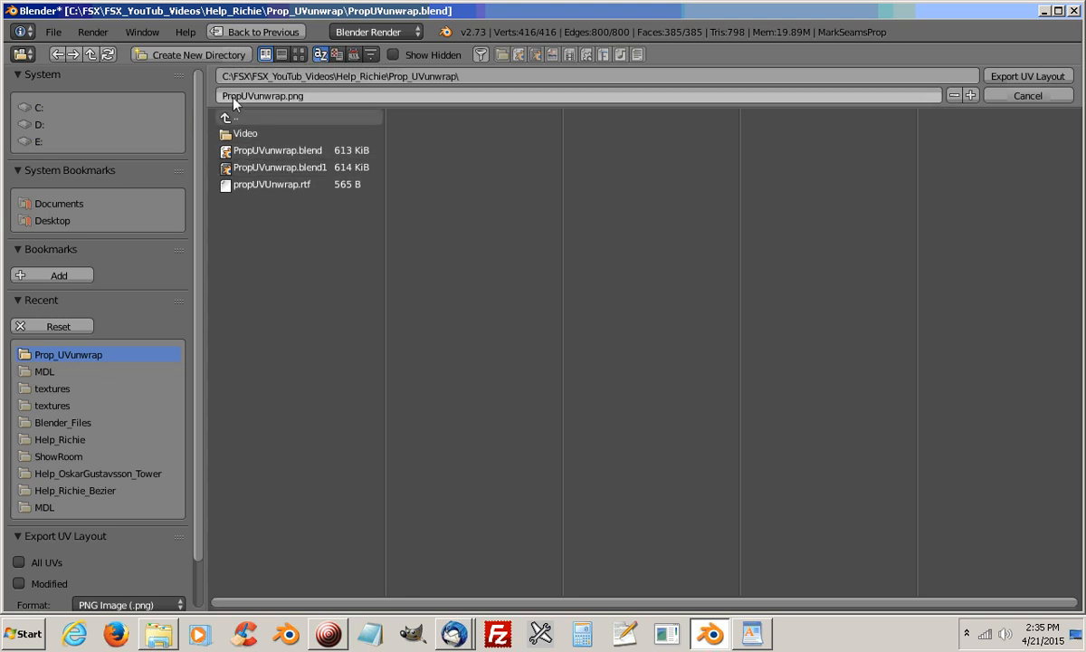
pyautogui.click(1026, 97)
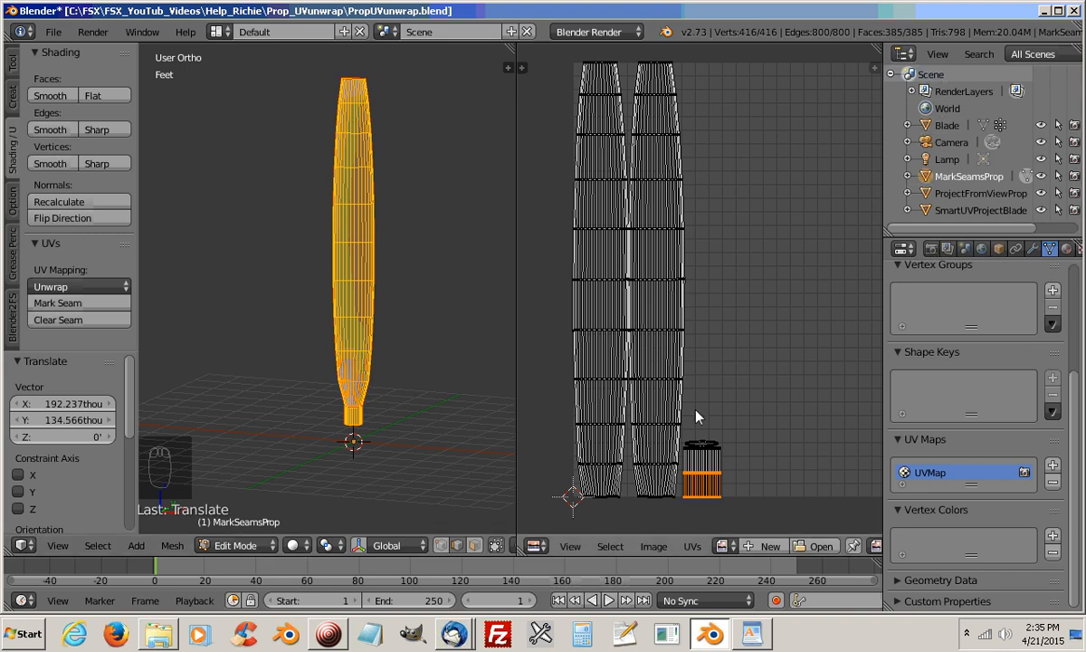
# Clear the UV selection, return to Object Mode, and select the ProjectFromViewProp blade on its own layer
pyautogui.press('a')
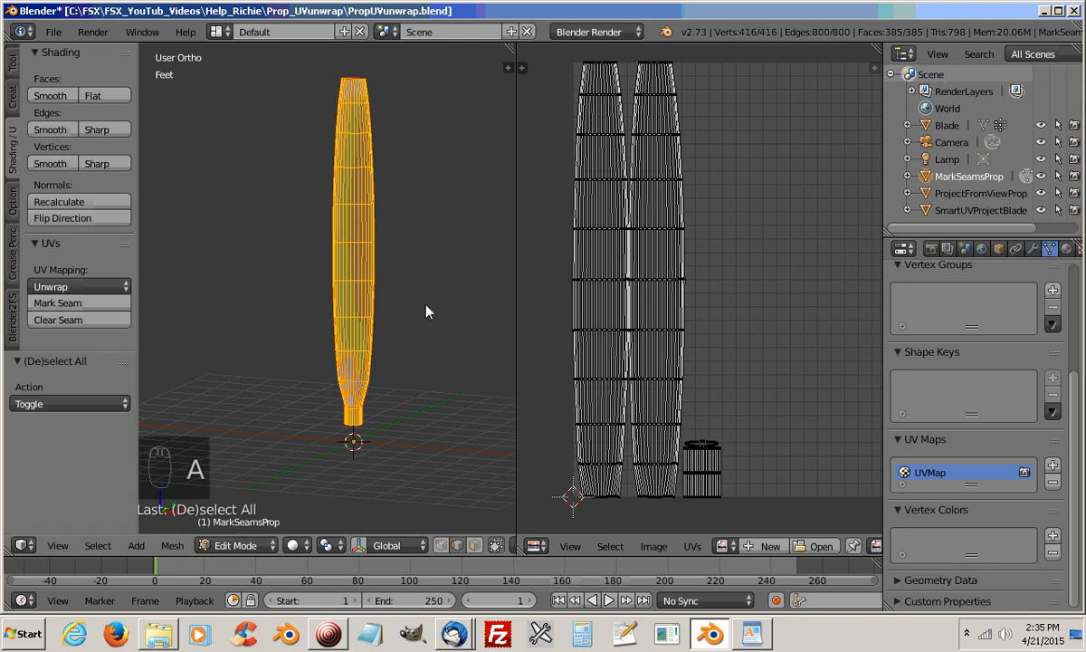
pyautogui.press('Tab')
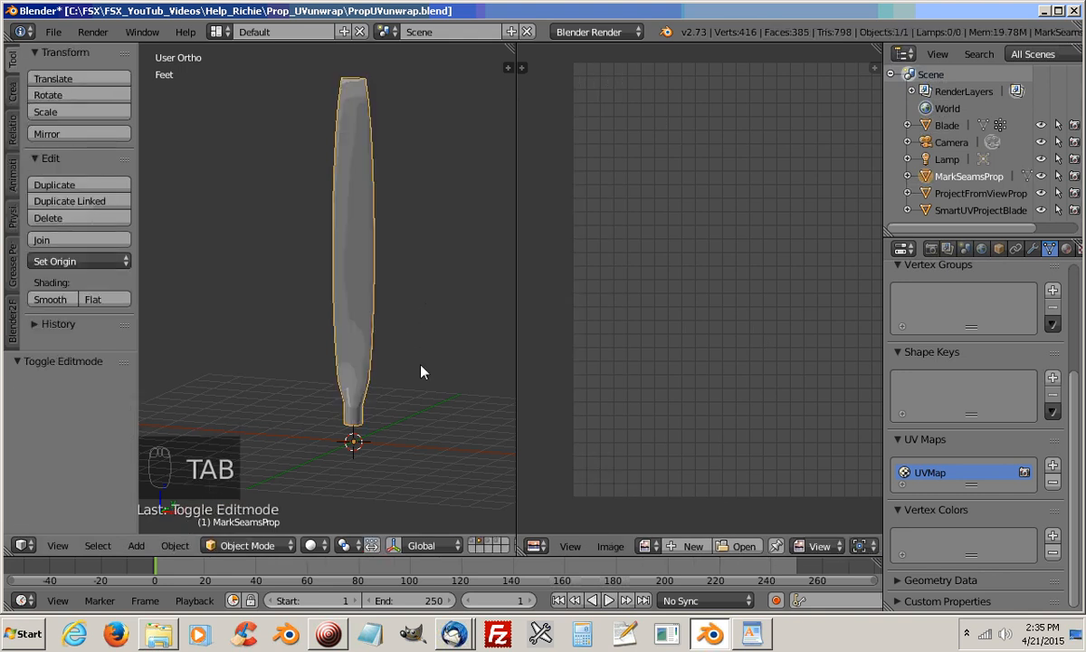
pyautogui.click(487, 546)
pyautogui.rightClick(353, 219)
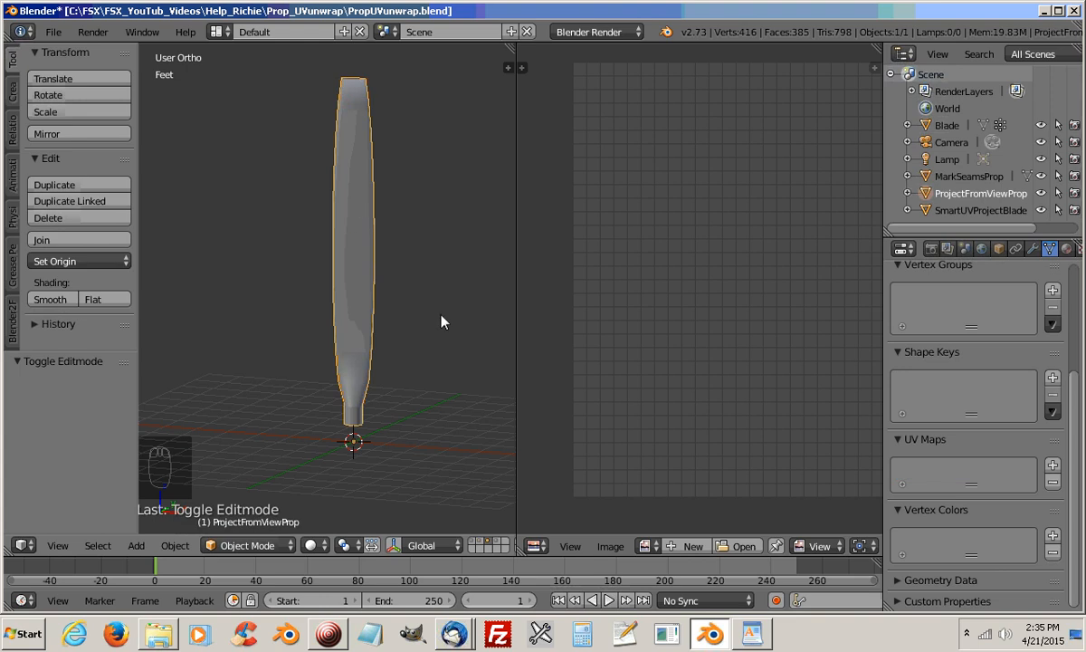
# Unwrap the entire ProjectFromViewProp mesh from the back orthographic view with Project From View
pyautogui.moveTo(442, 318)
pyautogui.mouseDown(button='middle')
pyautogui.moveTo(403, 336)
pyautogui.moveTo(404, 325)
pyautogui.moveTo(429, 330)
pyautogui.mouseUp(button='middle')
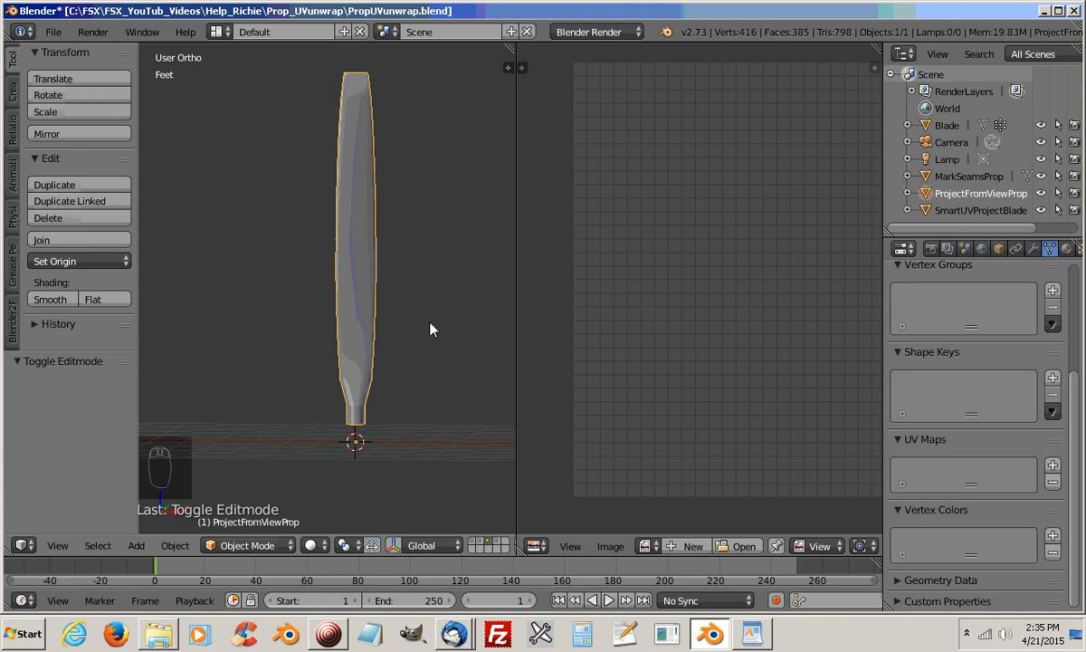
pyautogui.press('ctrl+KP_1')
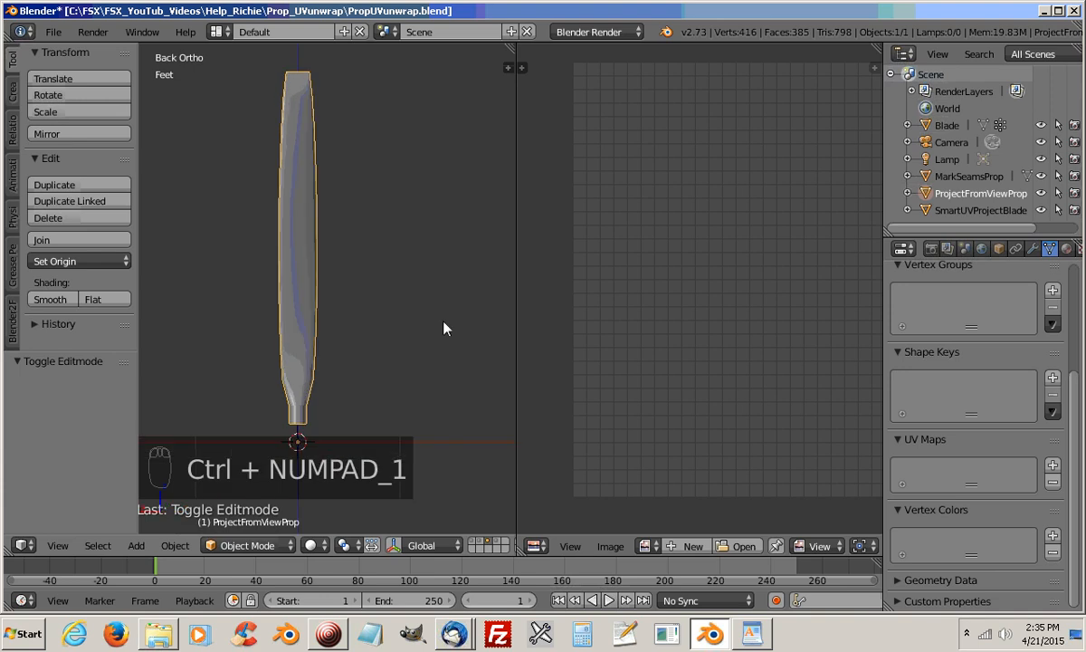
pyautogui.keyDown('shift'); pyautogui.moveTo(377, 302); pyautogui.dragTo(444, 308, button='middle'); pyautogui.keyUp('shift')
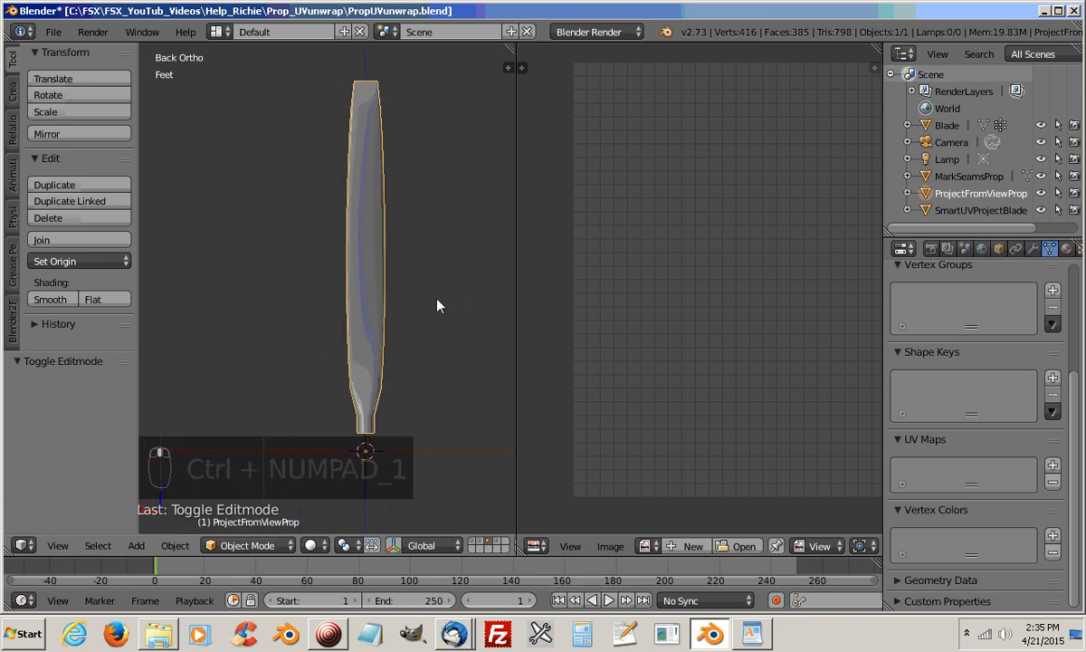
pyautogui.scroll(1, 436, 303)
pyautogui.scroll(-1, 436, 304)
pyautogui.press('Tab')
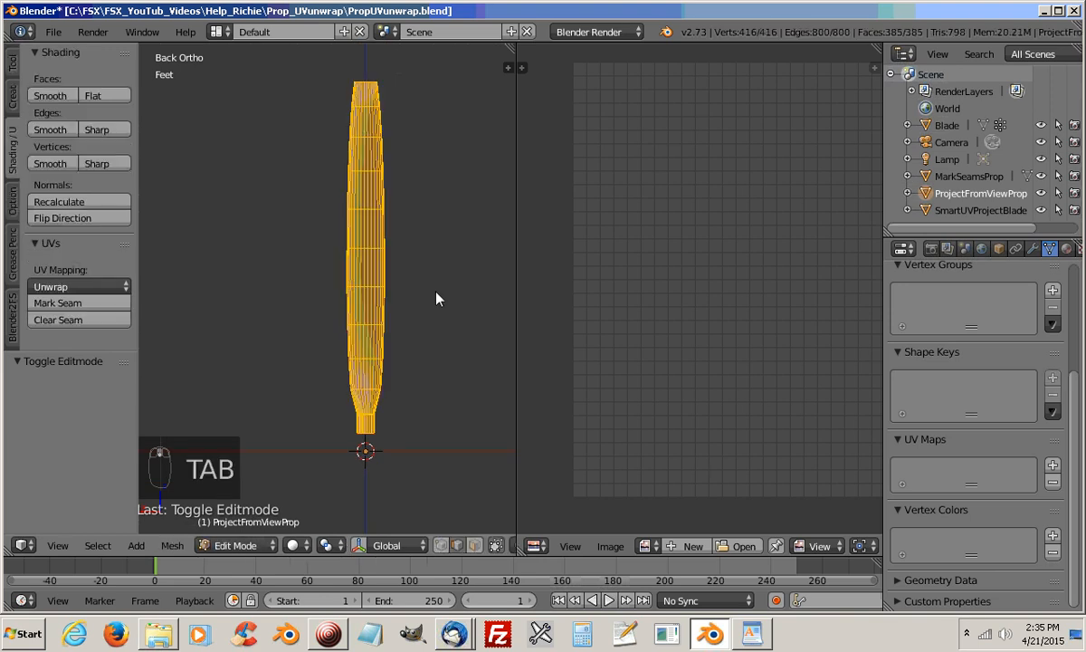
pyautogui.press('Tab')
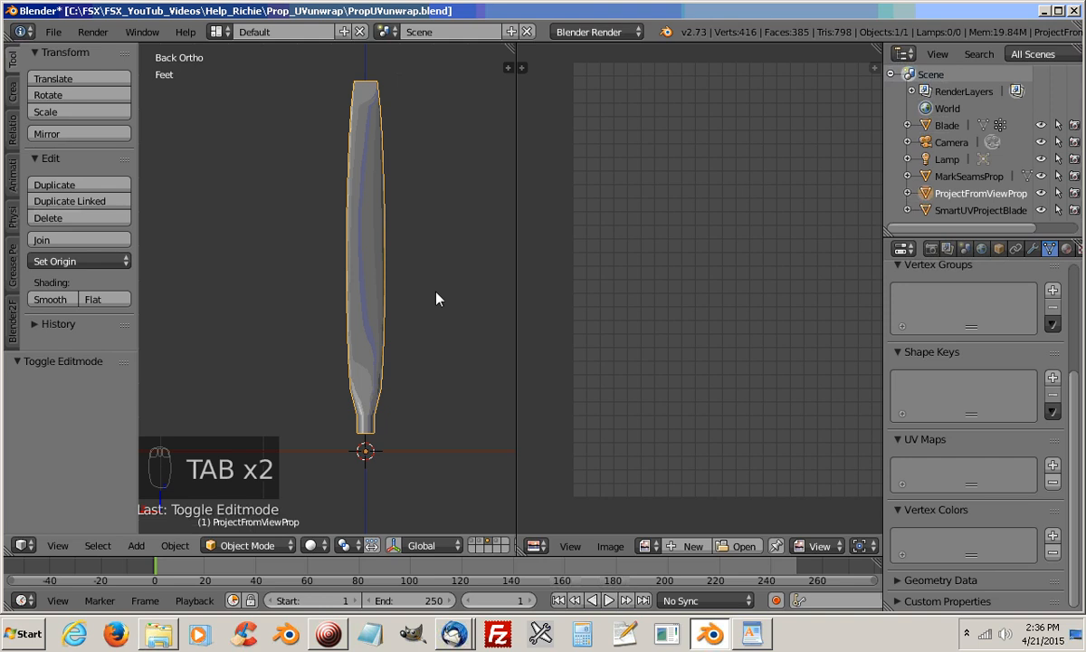
pyautogui.press('Tab')
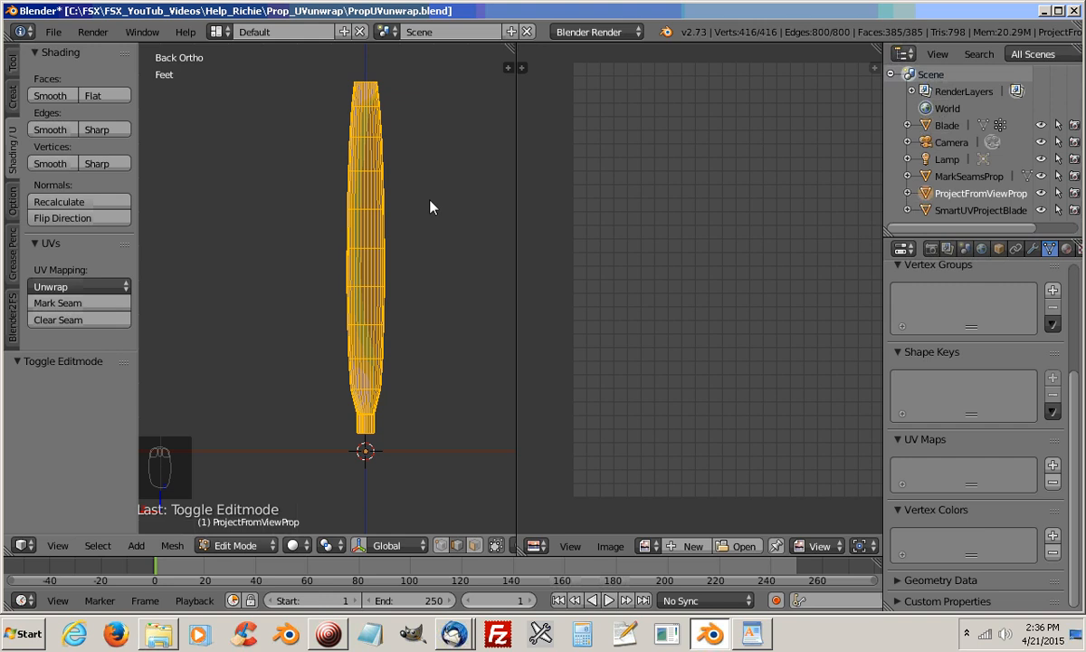
pyautogui.press('u')
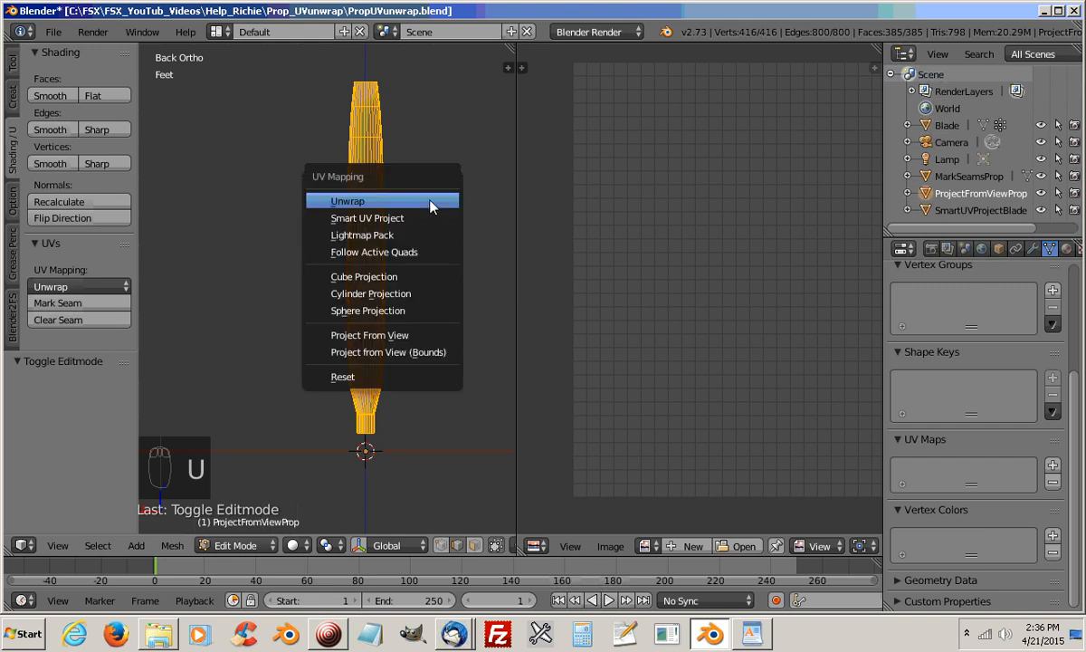
pyautogui.click(407, 338)
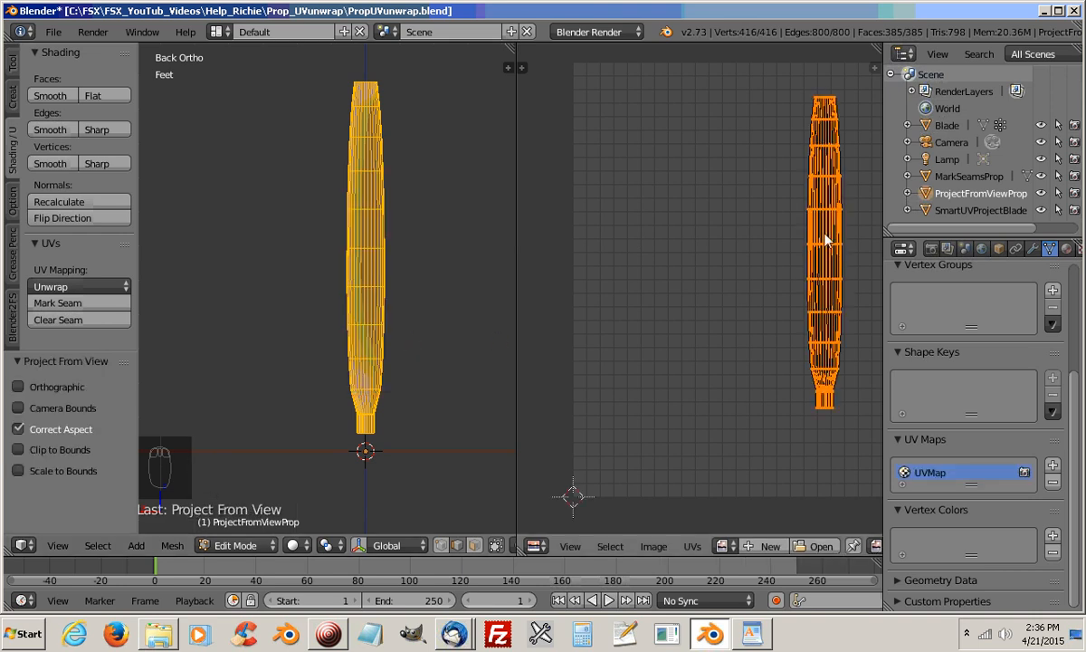
pyautogui.moveTo(777, 367); pyautogui.dragTo(677, 366, button='middle')
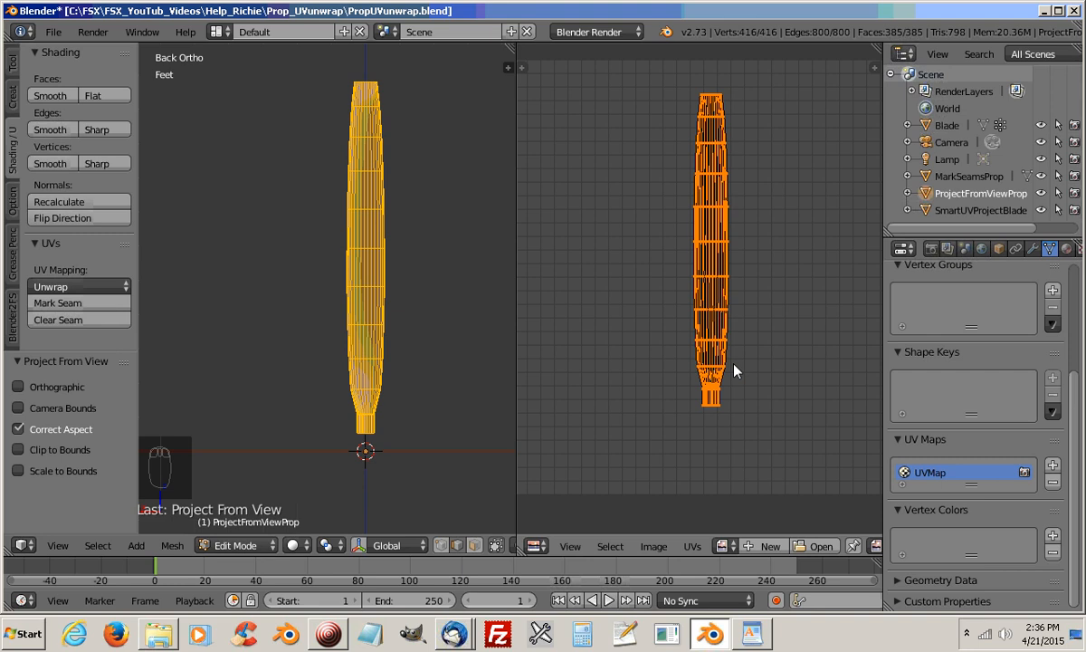
# Deselect the mesh, switch to vertex selection, and circle-select all visible vertices on the blade's back side
pyautogui.click(327, 634)
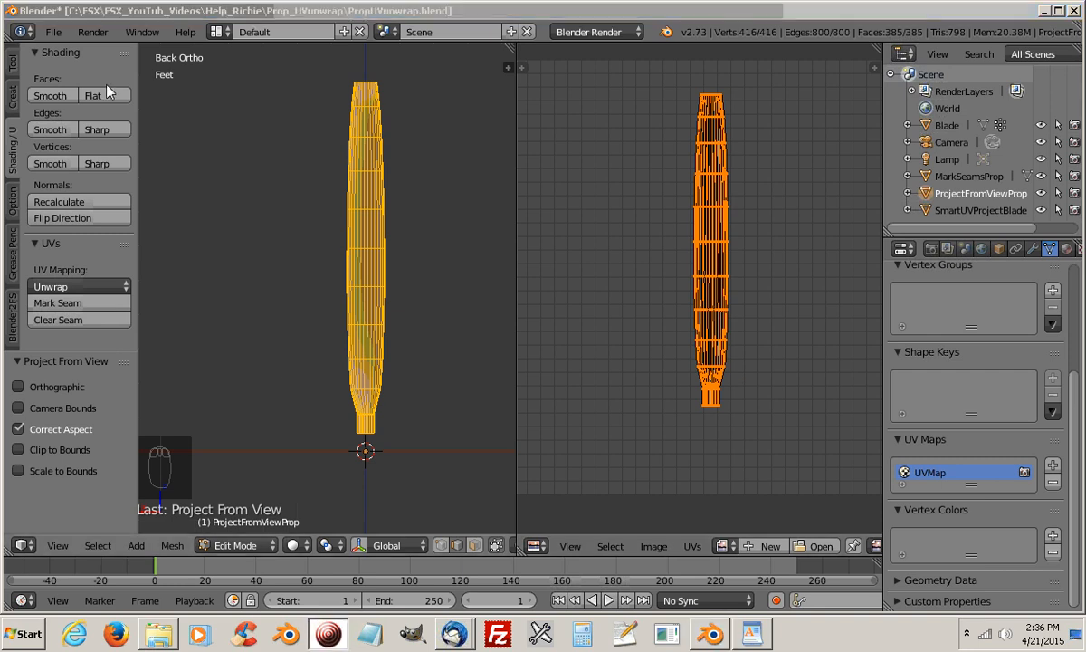
pyautogui.press('a')
pyautogui.click(555, 18)
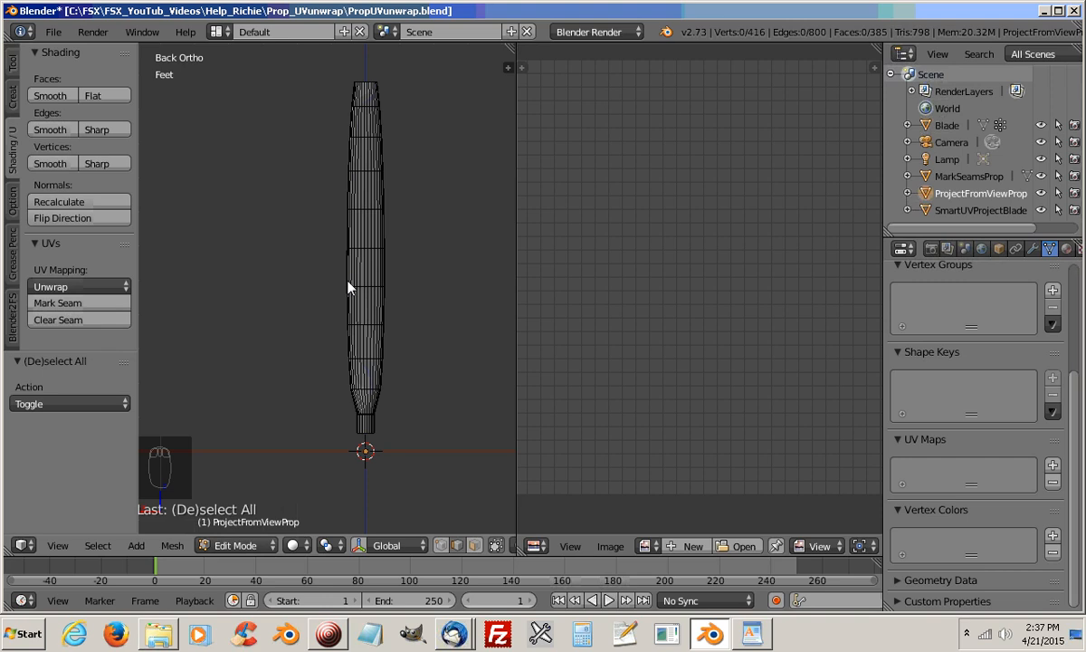
pyautogui.click(440, 546)
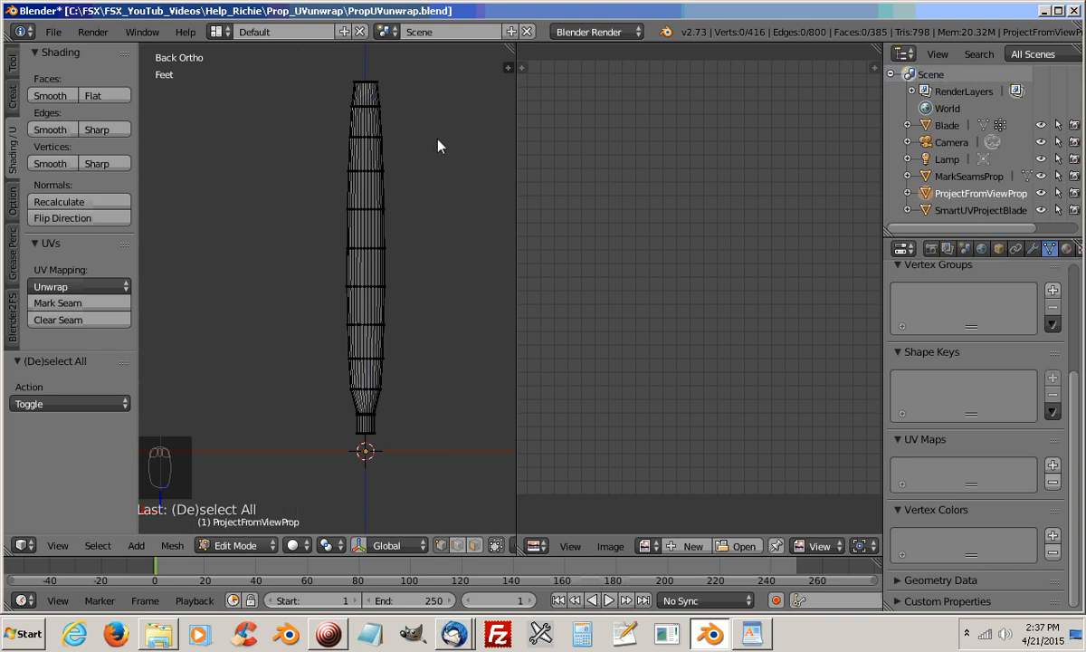
pyautogui.press('c')
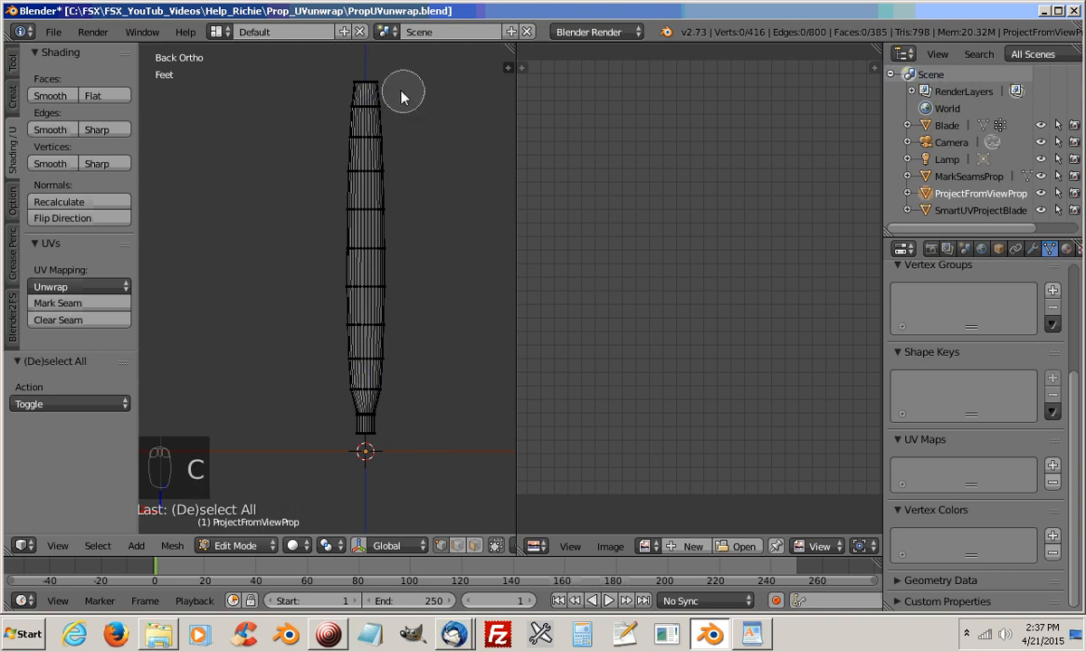
pyautogui.moveTo(398, 91)
pyautogui.mouseDown()
pyautogui.moveTo(360, 148)
pyautogui.moveTo(381, 177)
pyautogui.moveTo(367, 384)
pyautogui.moveTo(351, 341)
pyautogui.moveTo(354, 206)
pyautogui.mouseUp()
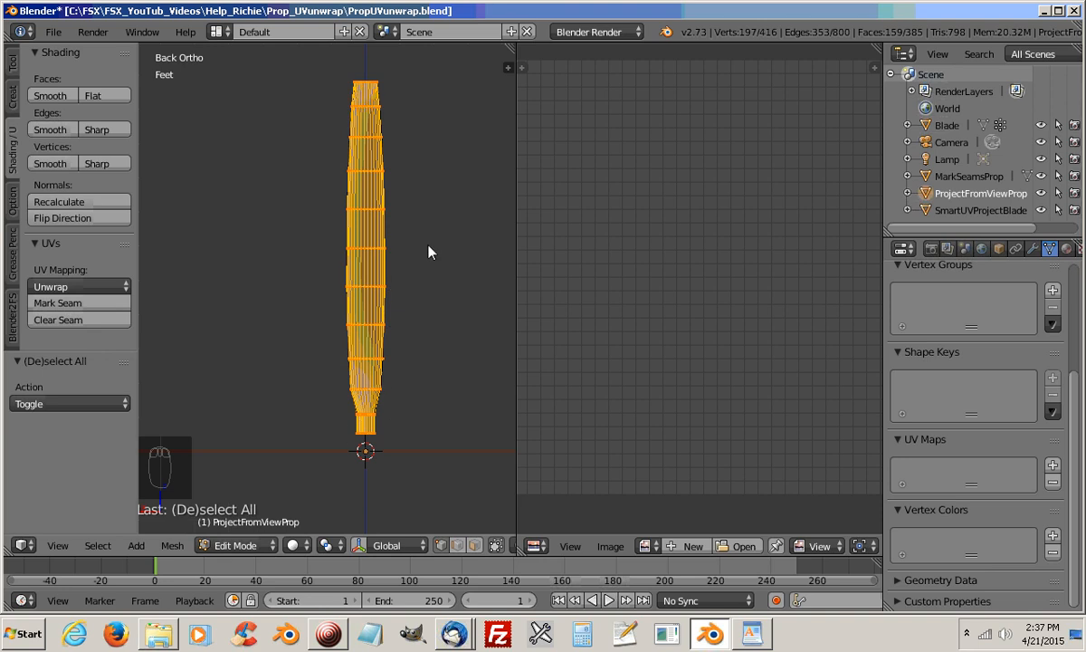
# Unwrap the selected back side with Project From View and move its UV island to the lower left of the UV grid
pyautogui.press('u')
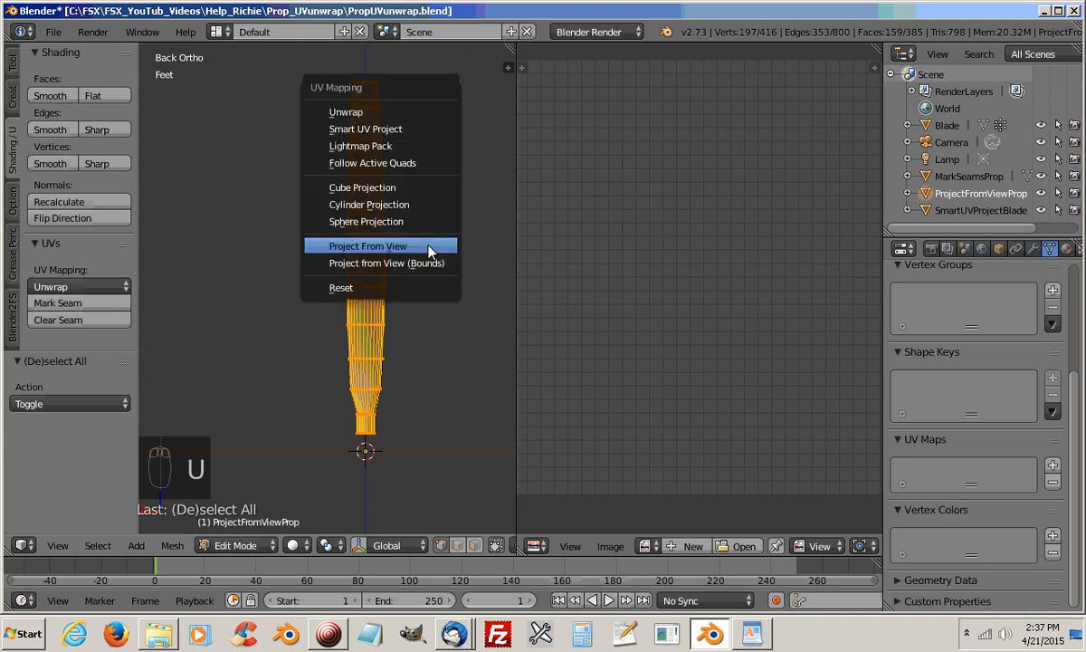
pyautogui.click(367, 247)
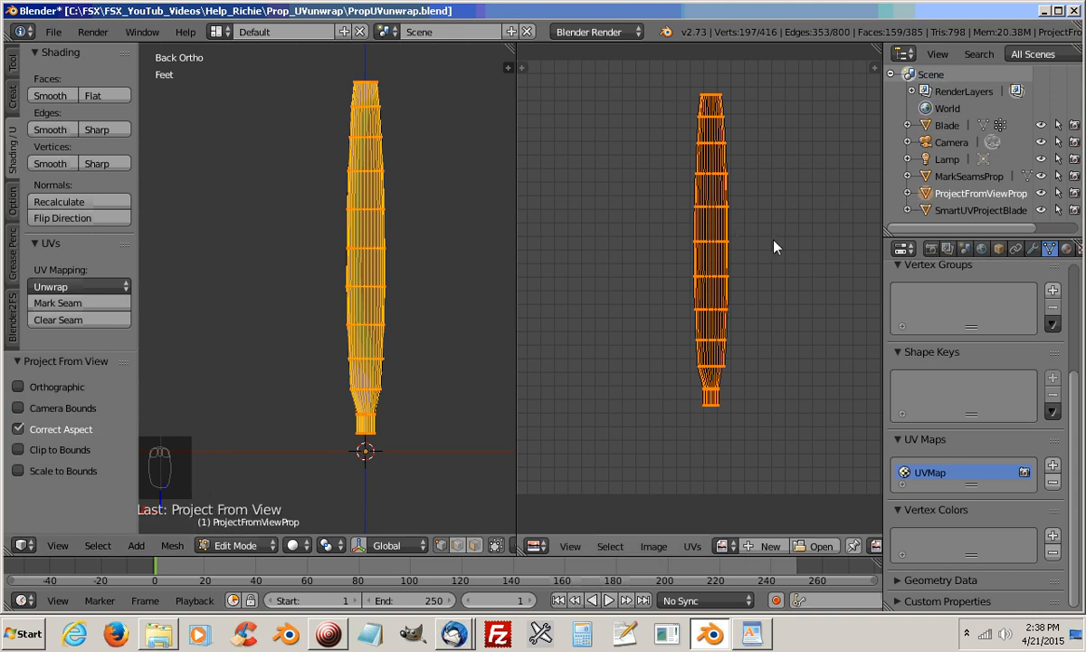
pyautogui.press('g')
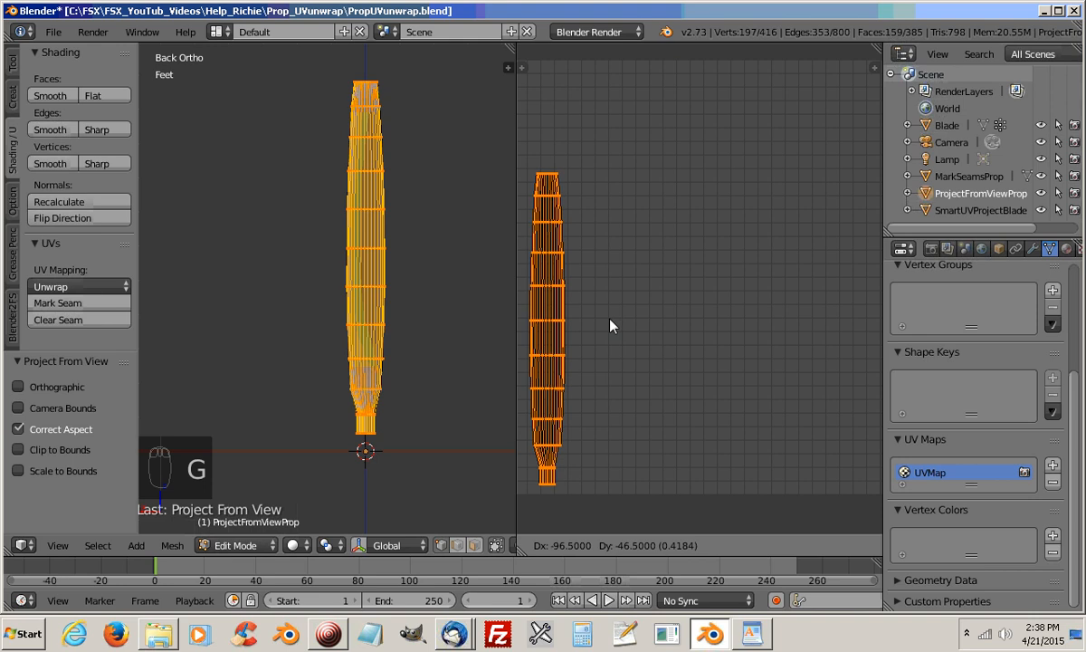
pyautogui.click(606, 327)
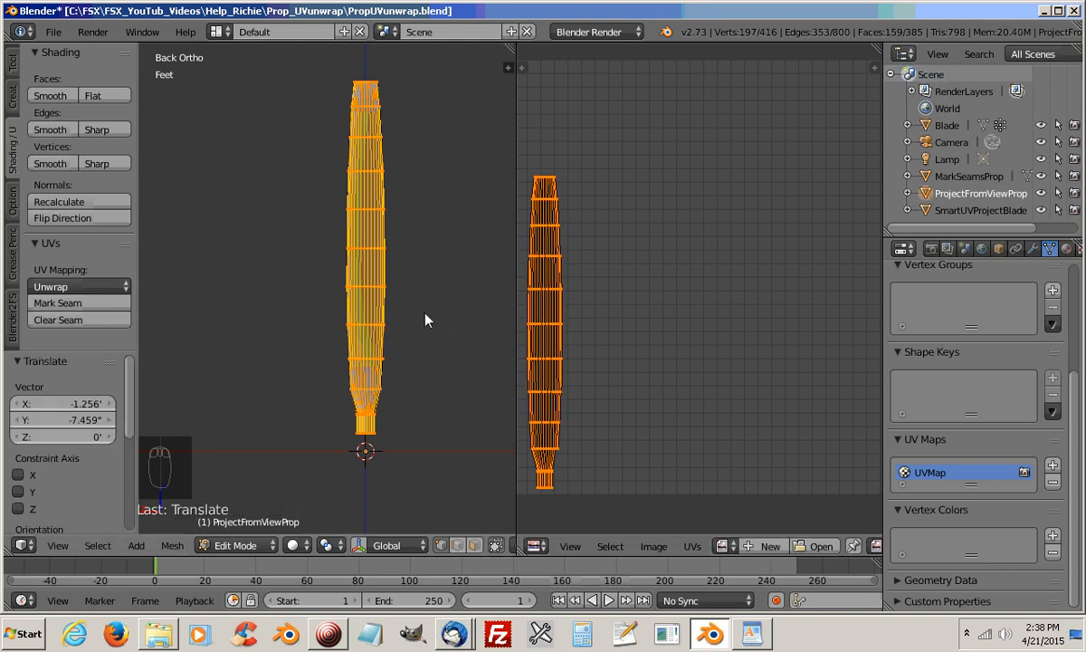
# Circle-select only the blade's visible front-side vertices in the front orthographic view and unwrap them with Project From View
pyautogui.press('a')
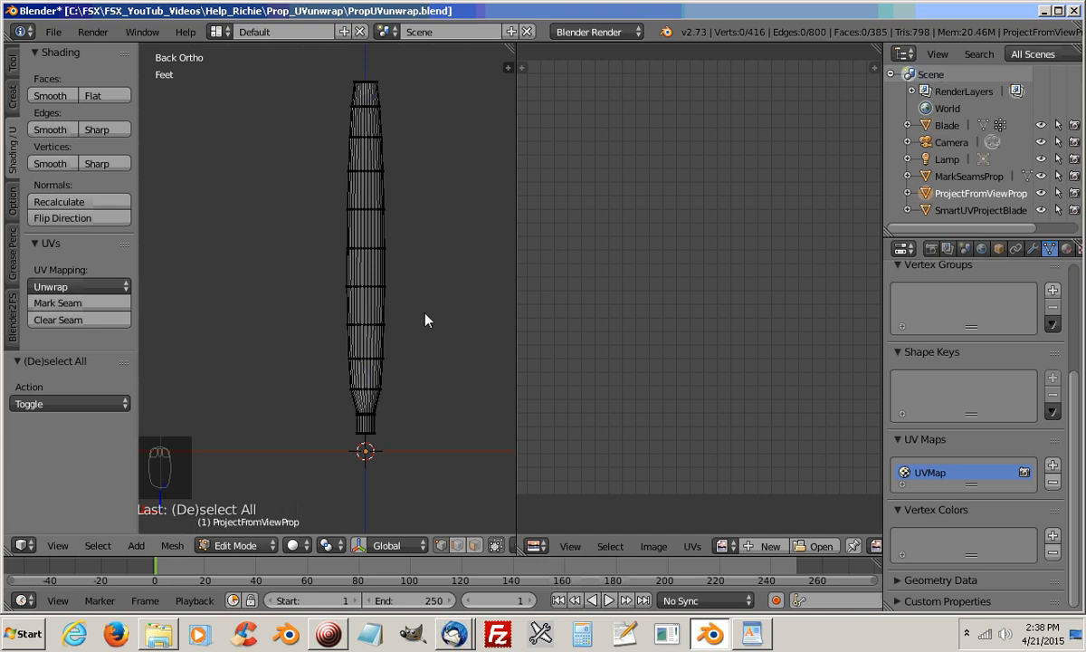
pyautogui.press('KP_1')
pyautogui.keyDown('shift'); pyautogui.moveTo(391, 365); pyautogui.dragTo(465, 358, button='middle'); pyautogui.keyUp('shift')
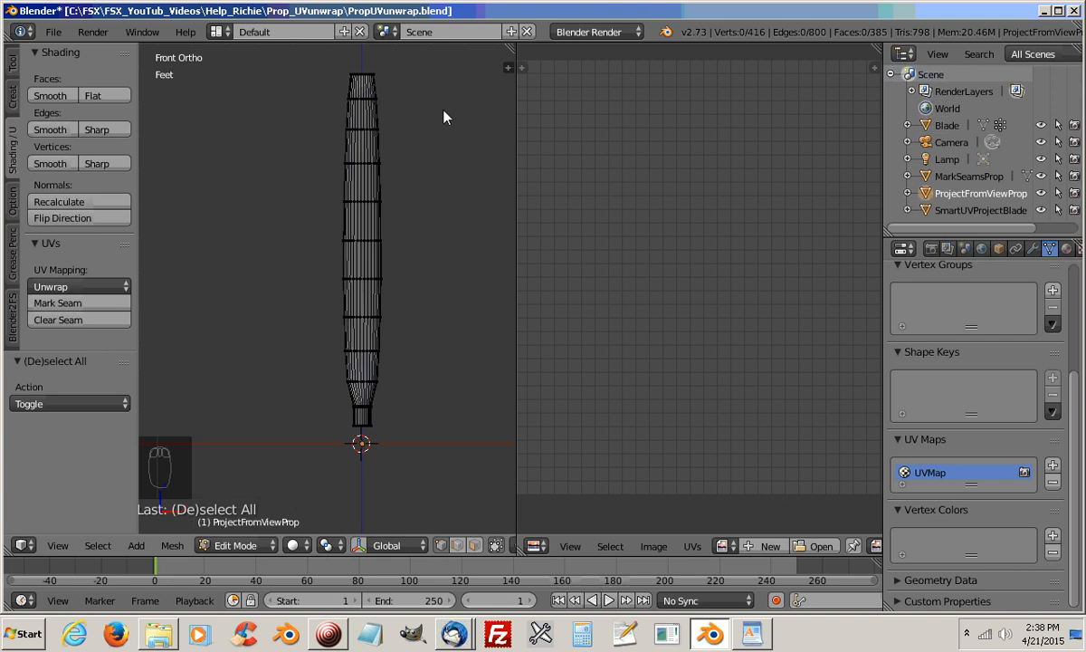
pyautogui.press('c')
pyautogui.moveTo(397, 84)
pyautogui.mouseDown()
pyautogui.moveTo(351, 91)
pyautogui.moveTo(373, 224)
pyautogui.moveTo(364, 437)
pyautogui.moveTo(342, 283)
pyautogui.moveTo(344, 181)
pyautogui.mouseUp()
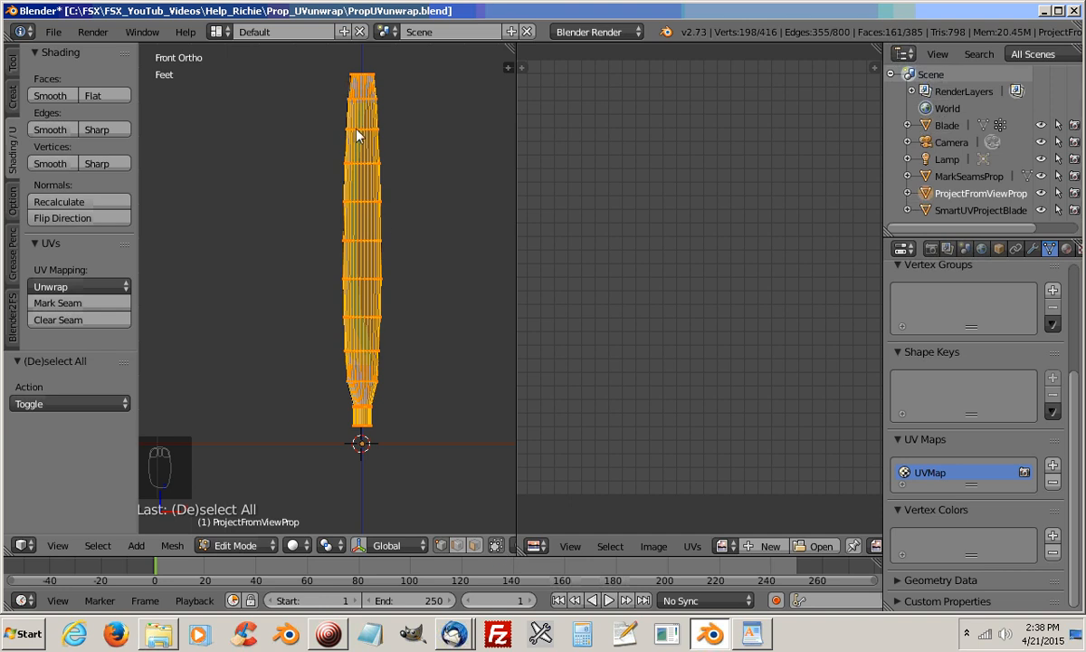
pyautogui.press('u')
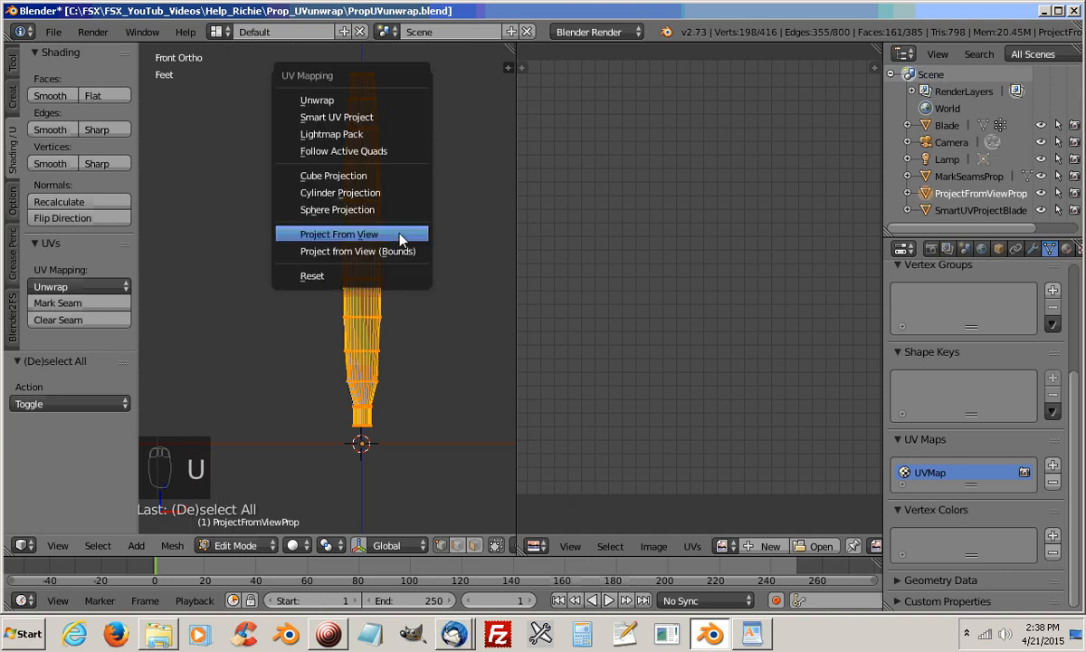
pyautogui.click(354, 238)
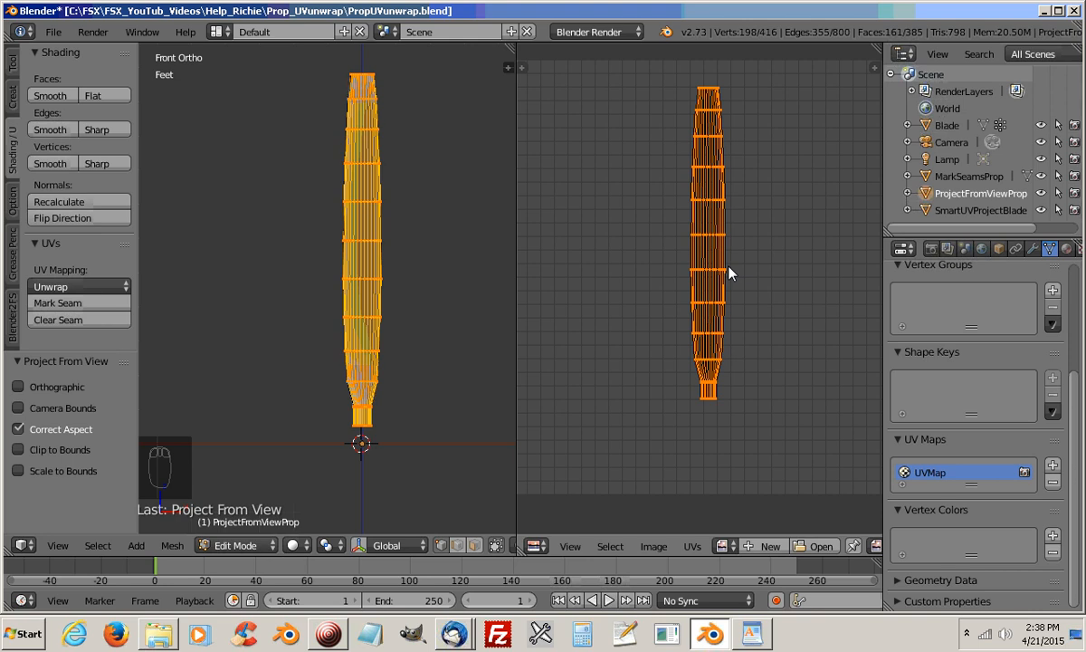
# Move the front side's UV island beside the back side's island, and select the whole mesh to show both islands
pyautogui.press('g')
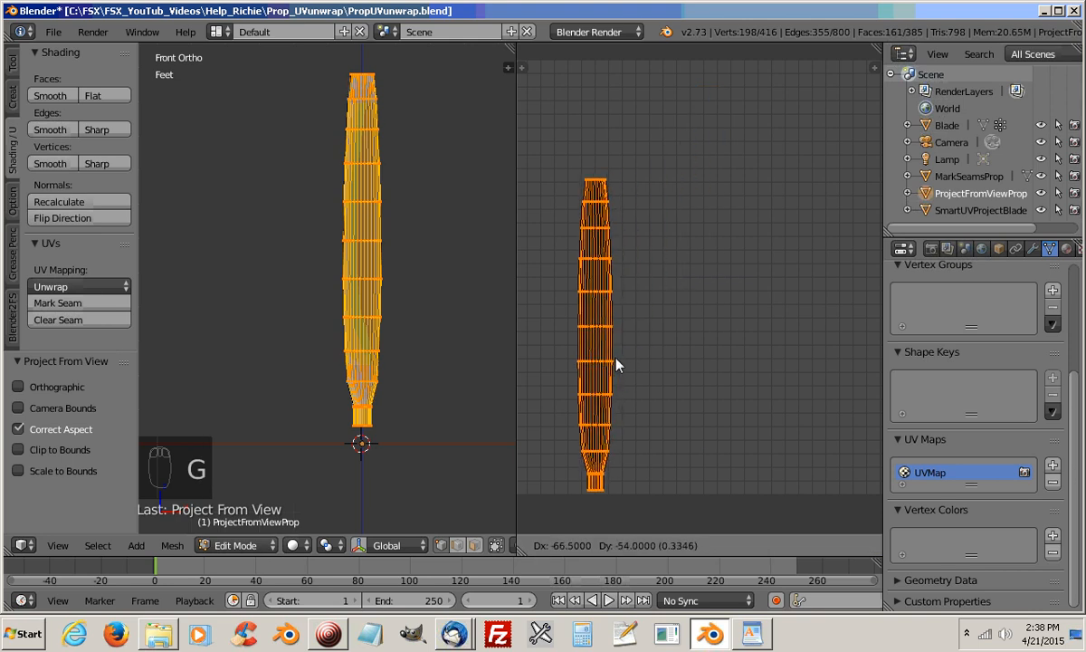
pyautogui.click(615, 364)
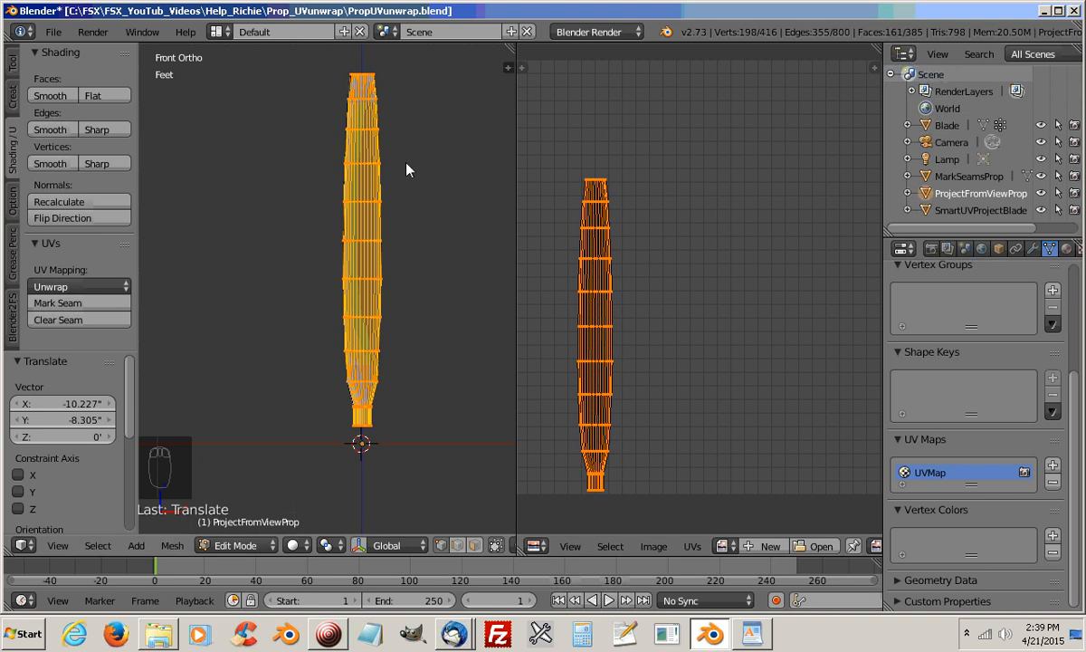
pyautogui.press('a')
pyautogui.press('a')
pyautogui.press('a')
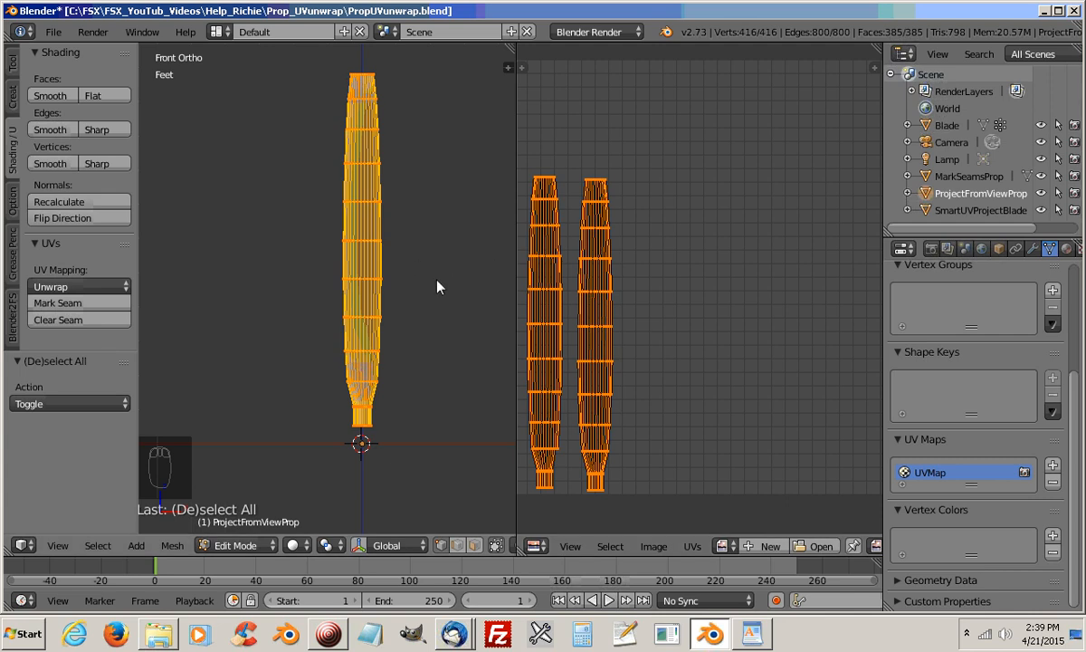
# Deselect the mesh, switch to face selection, and select the blade's tip face in the top orthographic view
pyautogui.press('a')
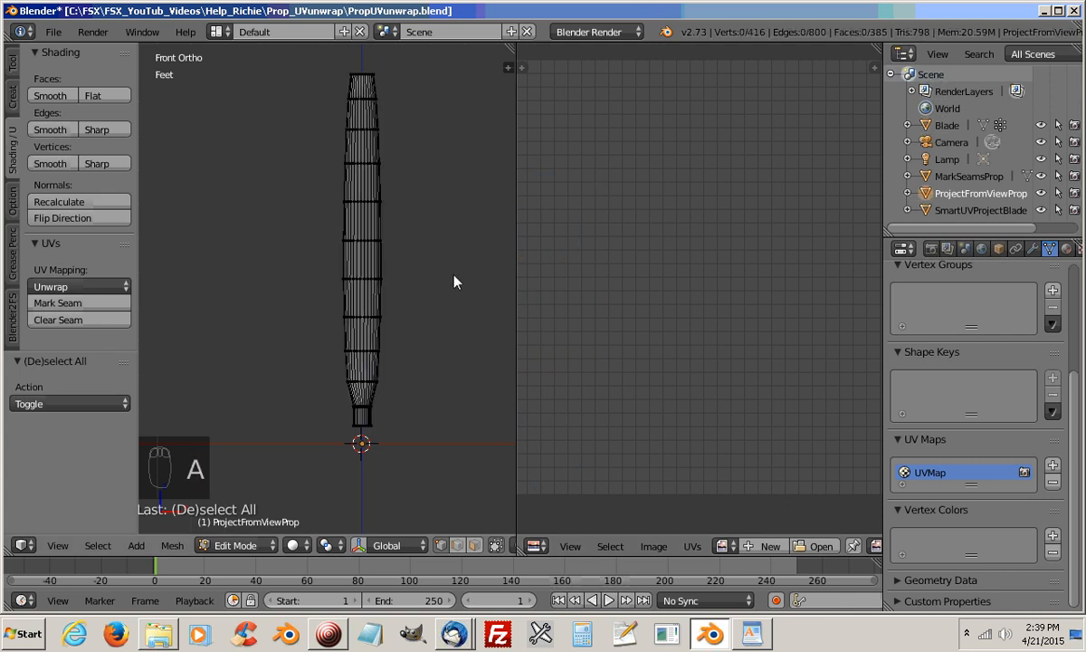
pyautogui.press('KP_7')
pyautogui.scroll(6, 394, 325)
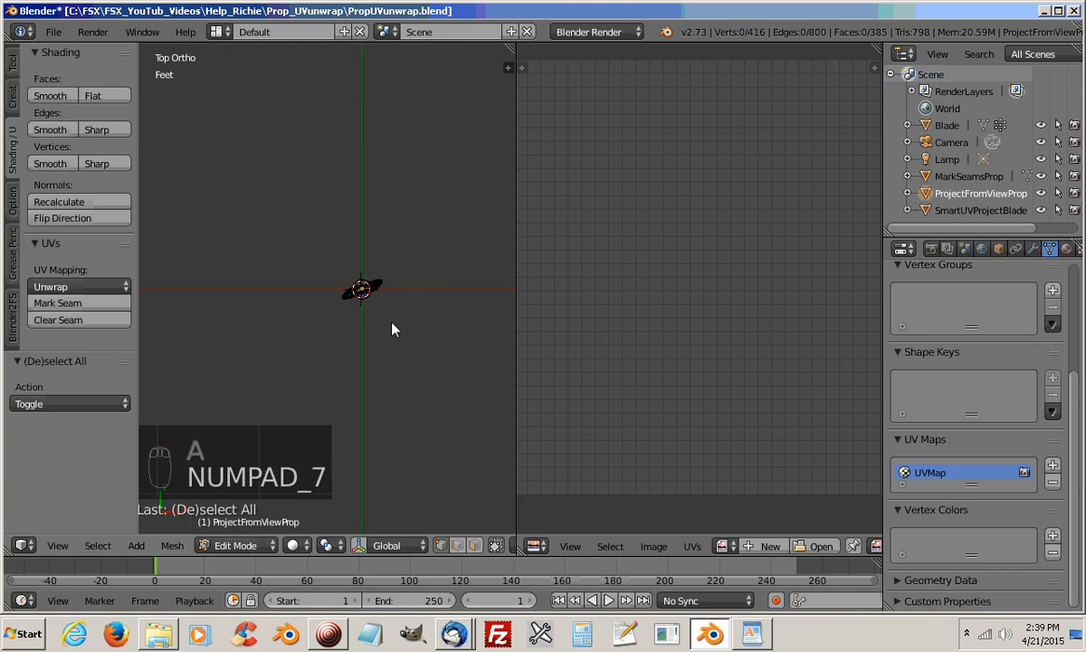
pyautogui.keyDown('shift'); pyautogui.moveTo(417, 376); pyautogui.dragTo(336, 398, button='middle'); pyautogui.keyUp('shift')
pyautogui.scroll(4, 344, 341)
pyautogui.scroll(-2, 351, 395)
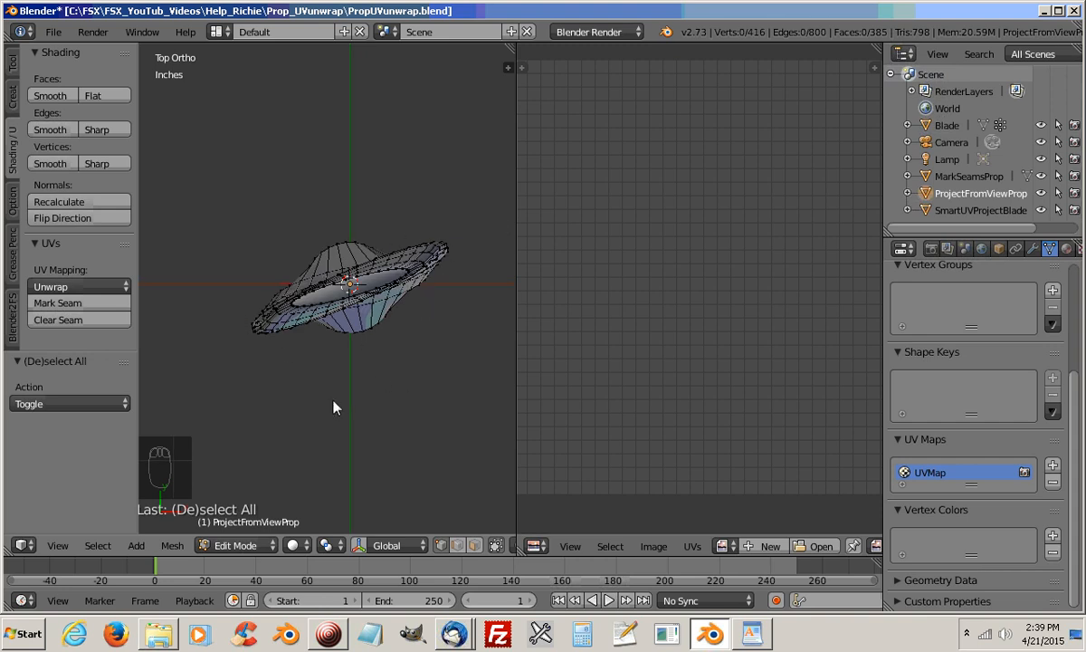
pyautogui.moveTo(335, 404); pyautogui.dragTo(408, 274, button='middle')
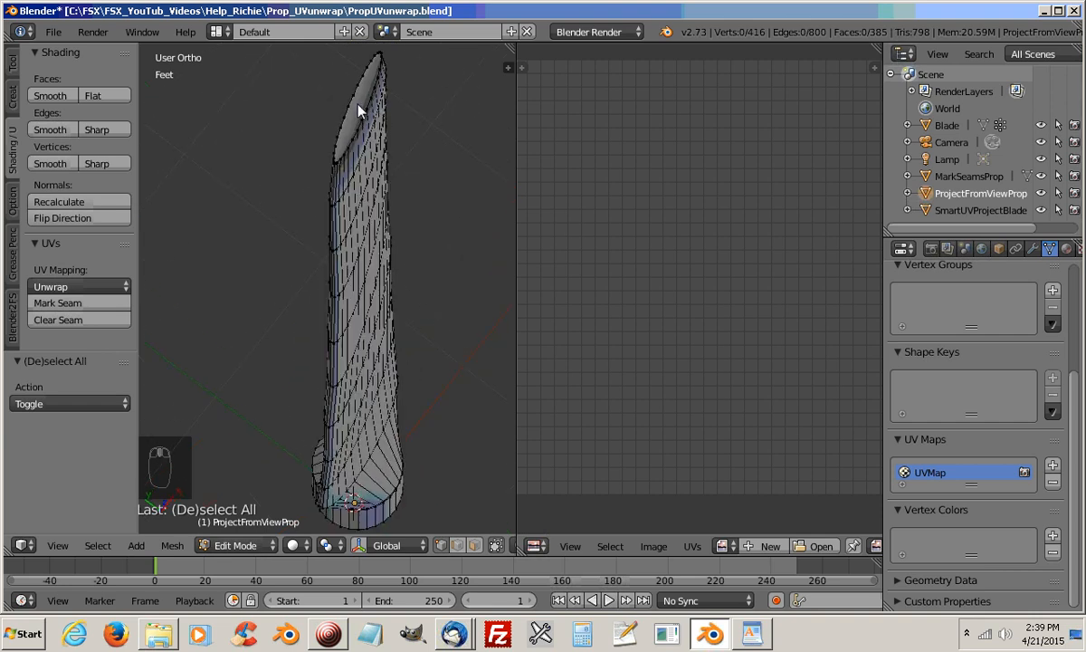
pyautogui.click(475, 546)
pyautogui.click(475, 546)
pyautogui.press('KP_7')
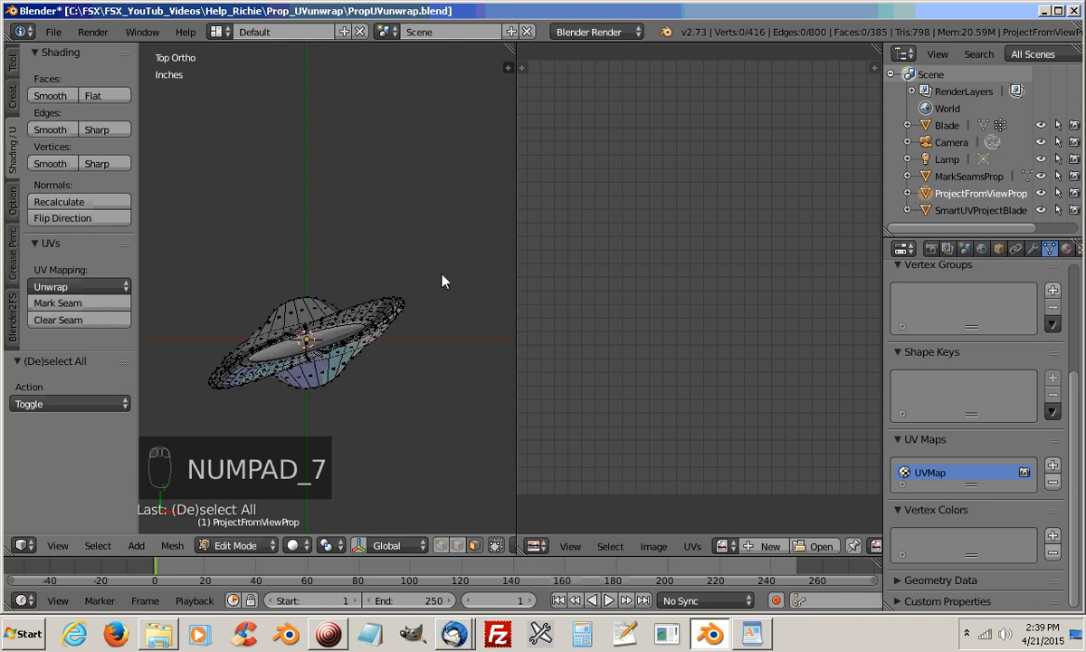
pyautogui.rightClick(324, 344)
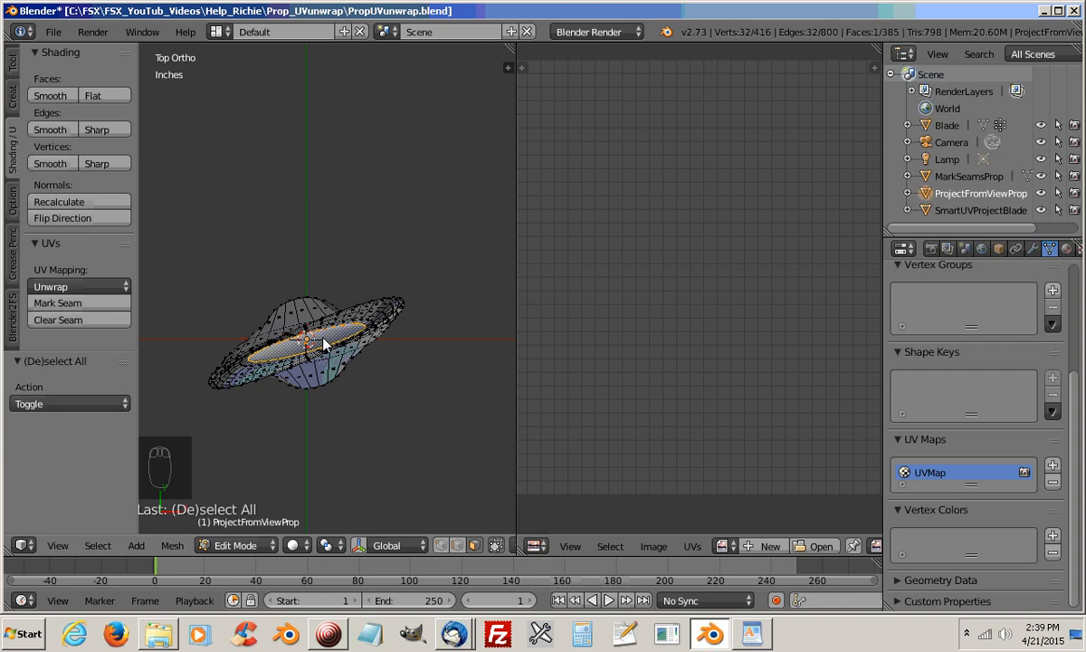
# Unwrap the tip face with Project From View, and place its UV island upright beside the two blade islands, rotated about -74°
pyautogui.press('u')
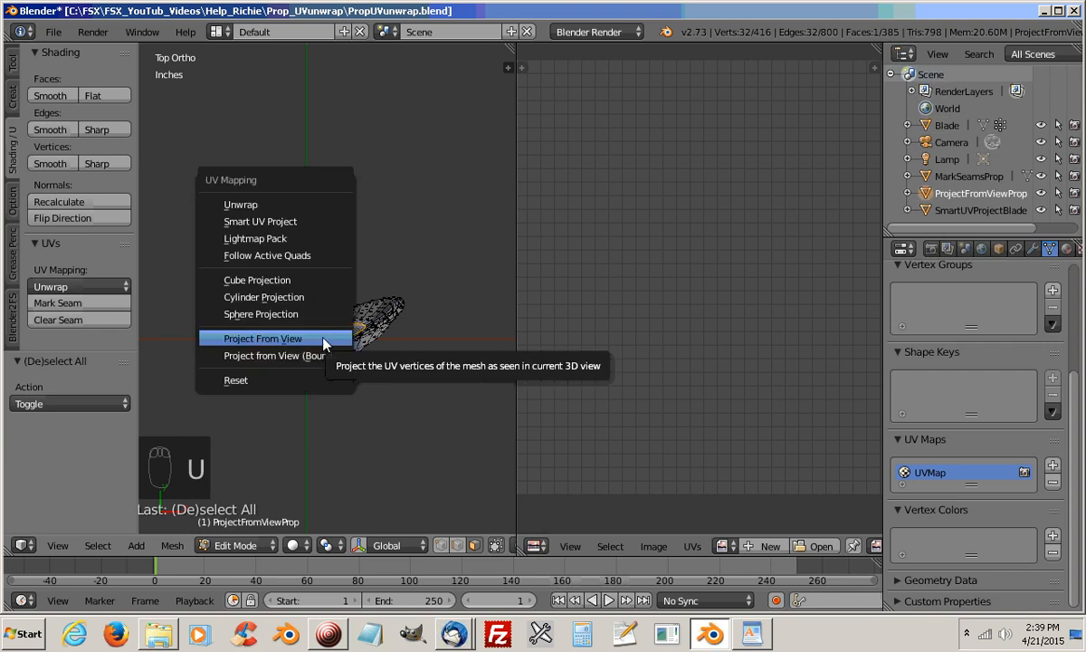
pyautogui.click(280, 340)
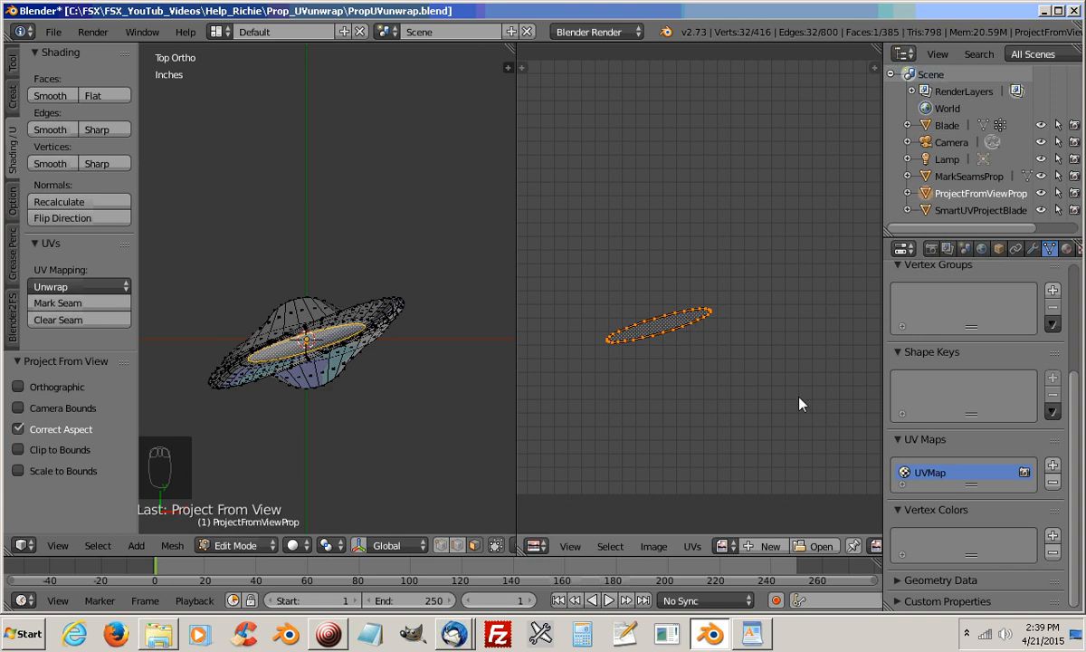
pyautogui.press('r')
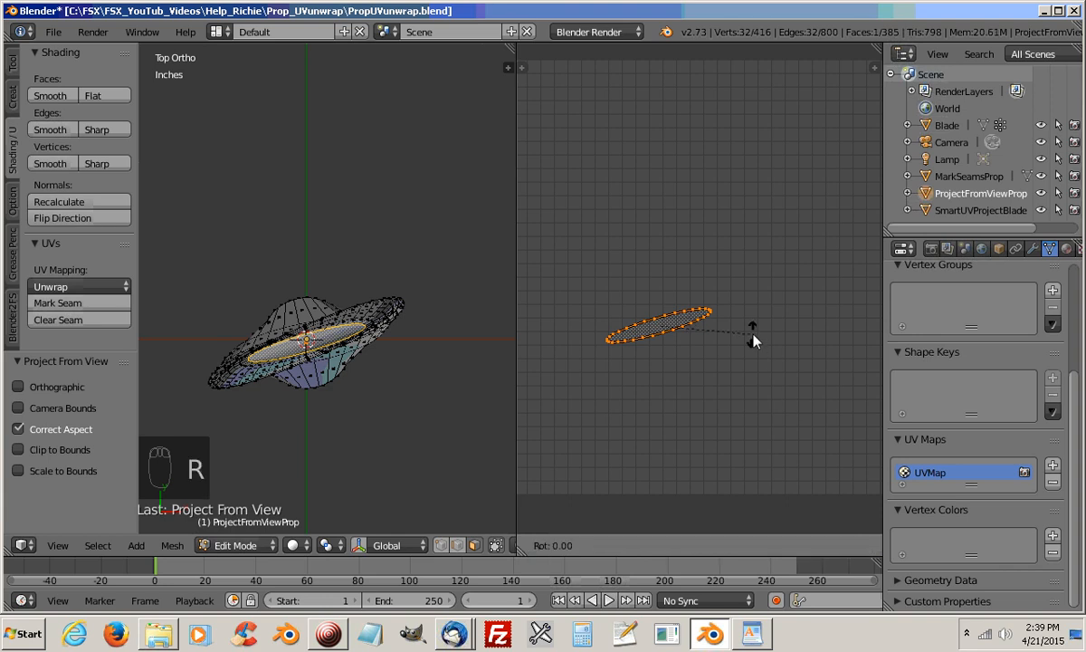
pyautogui.click(702, 224)
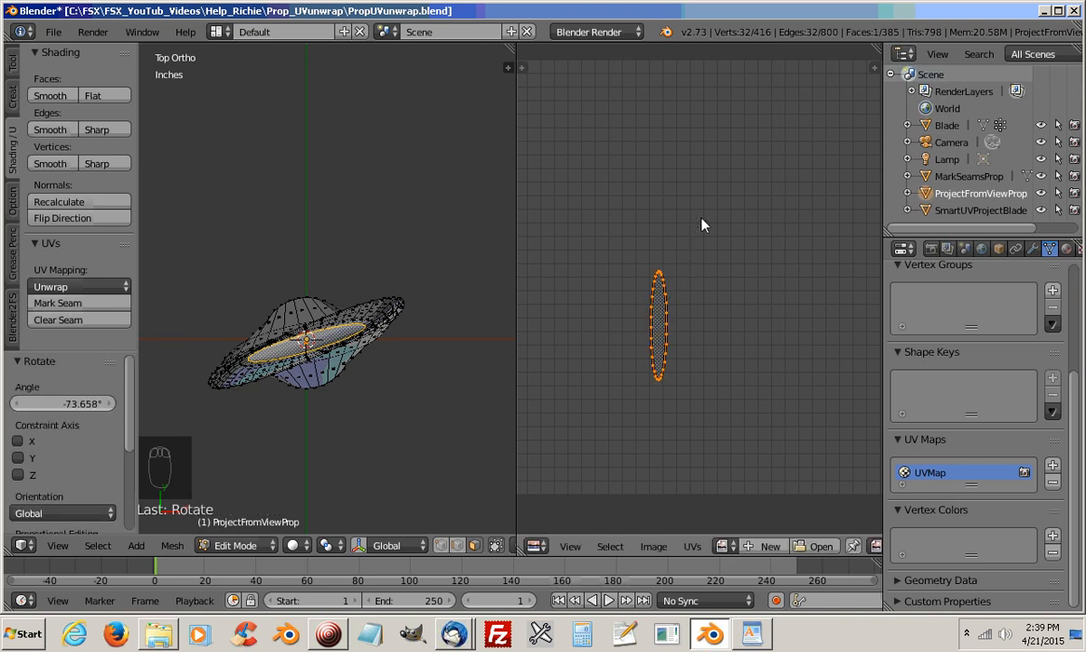
pyautogui.press('g')
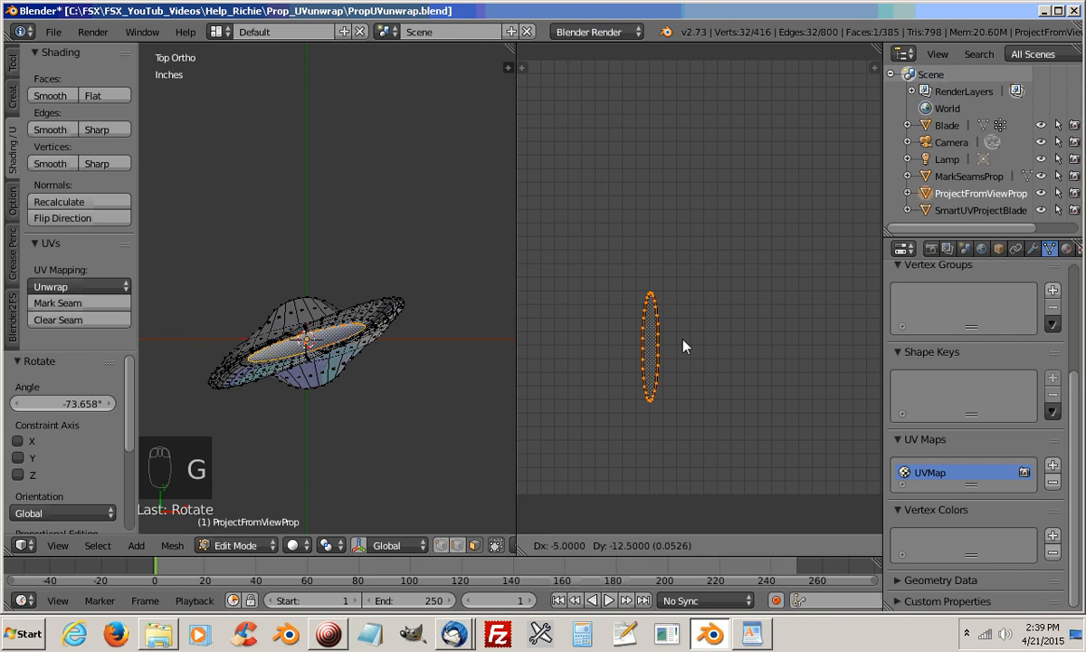
pyautogui.click(686, 415)
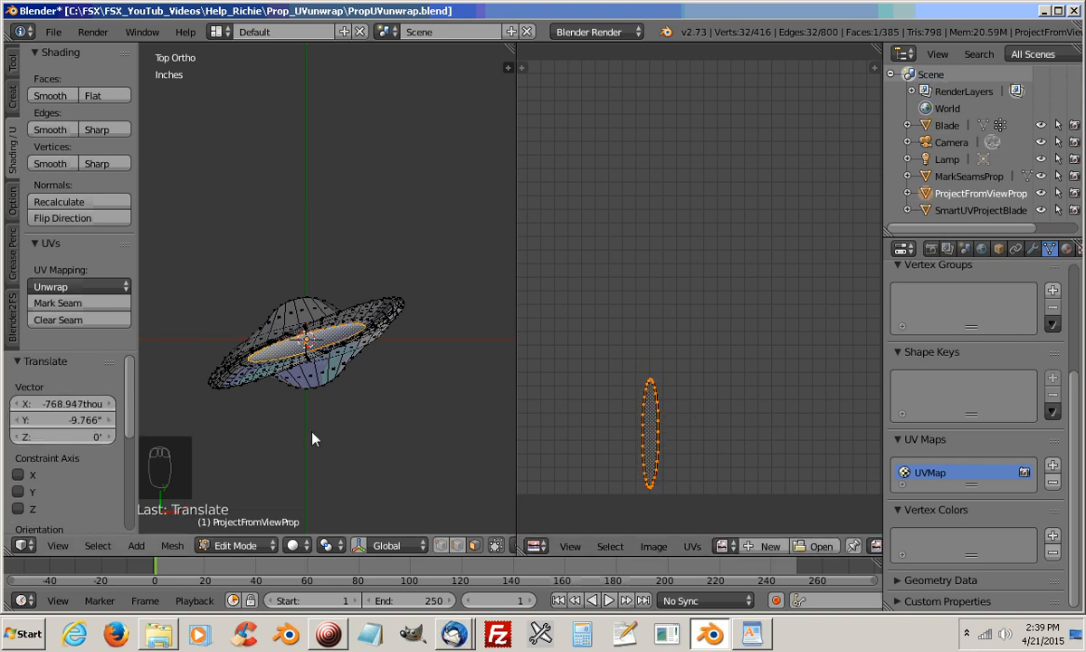
# Inspect the blade's root end from below, and select the whole mesh to view all its UV islands together
pyautogui.press('a')
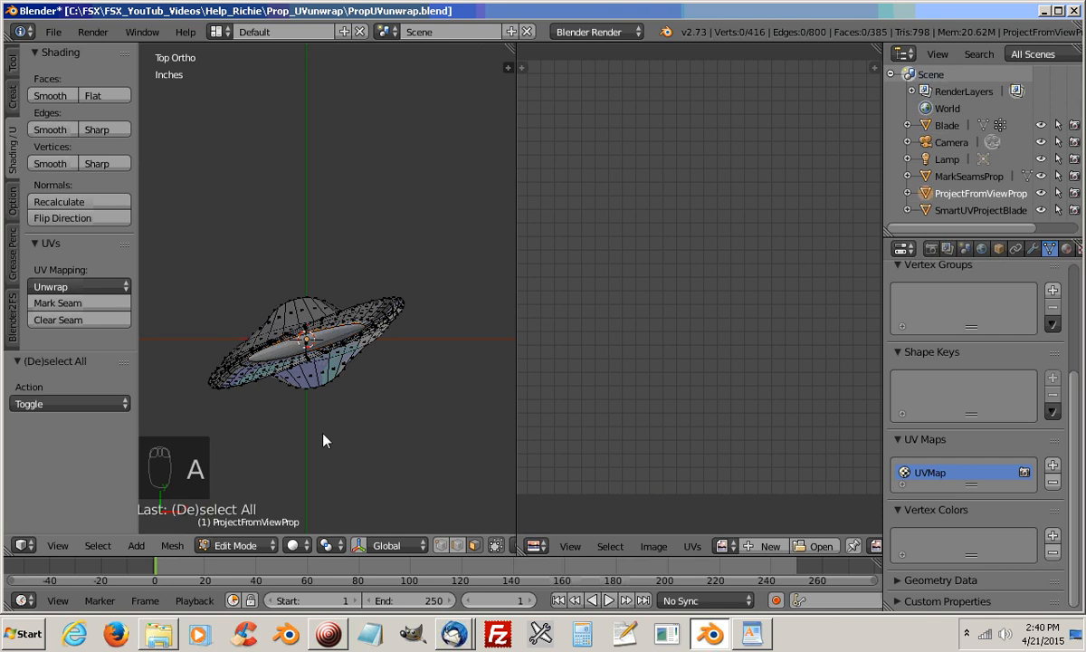
pyautogui.press('ctrl+KP_7')
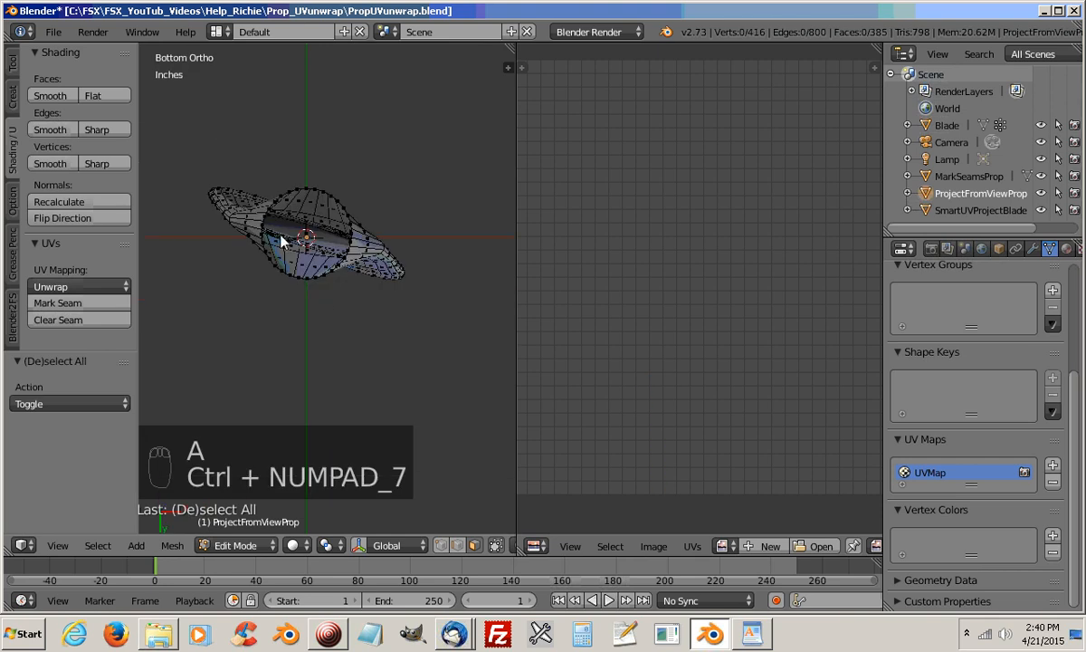
pyautogui.moveTo(295, 249); pyautogui.dragTo(357, 451, button='middle')
pyautogui.scroll(-9, 354, 332)
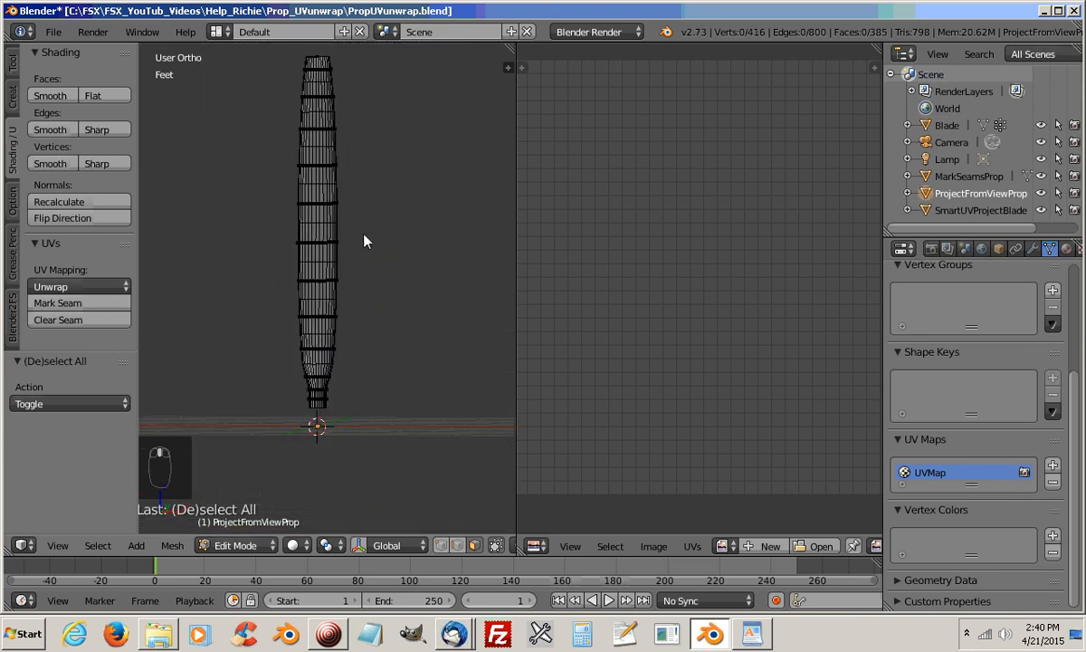
pyautogui.keyDown('shift'); pyautogui.moveTo(358, 197); pyautogui.dragTo(356, 249, button='middle'); pyautogui.keyUp('shift')
pyautogui.press('a')
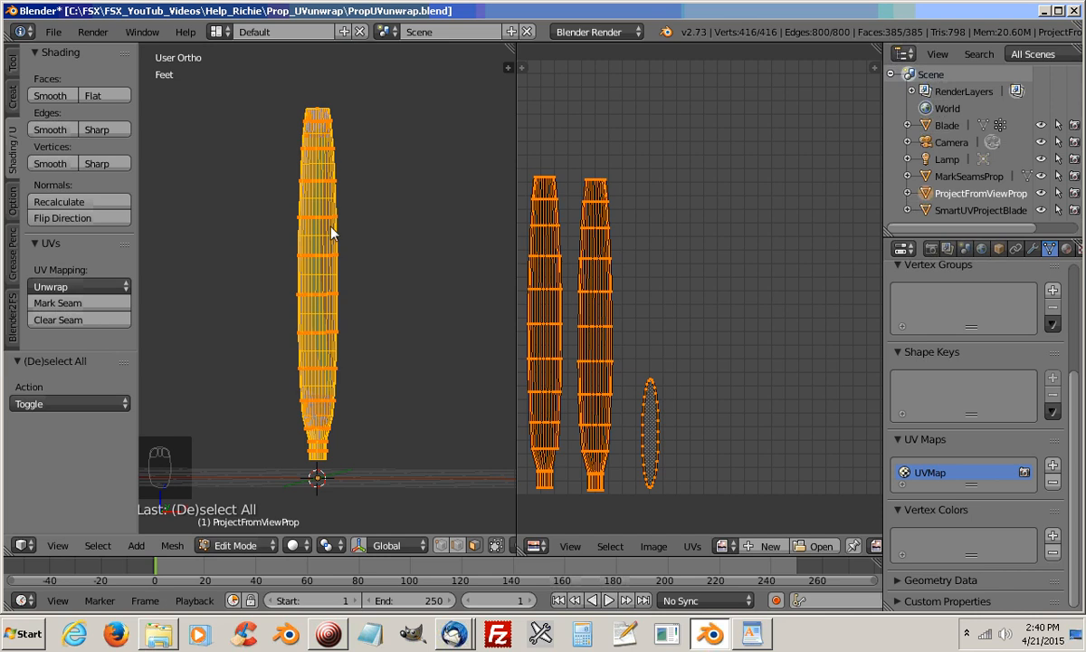
# Examine the blade's tip and side edges up close against the UV layout of the whole mesh
pyautogui.scroll(3, 338, 193)
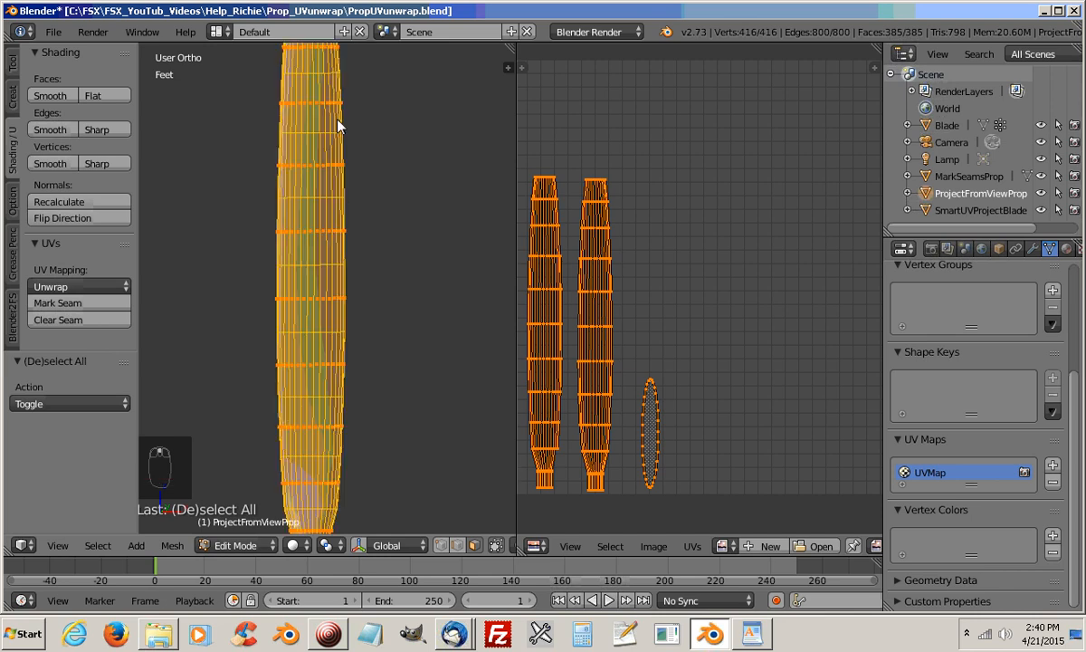
pyautogui.keyDown('shift'); pyautogui.moveTo(324, 134); pyautogui.dragTo(311, 316, button='middle'); pyautogui.keyUp('shift')
pyautogui.scroll(7, 311, 315)
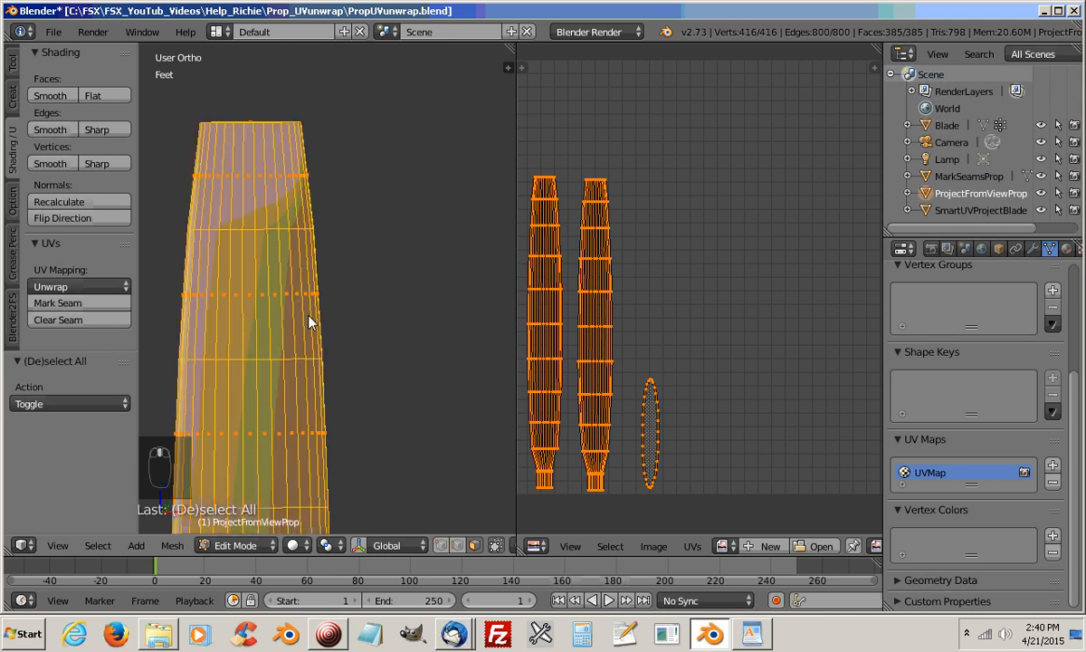
pyautogui.keyDown('shift'); pyautogui.moveTo(322, 211); pyautogui.dragTo(366, 370, button='middle'); pyautogui.keyUp('shift')
pyautogui.scroll(5, 366, 375)
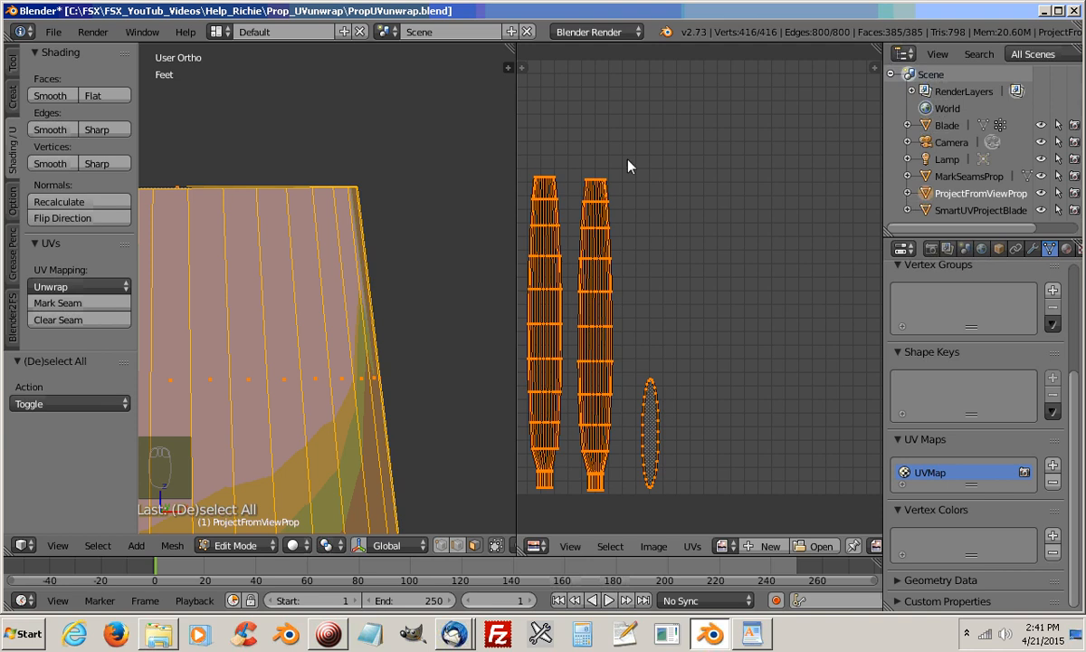
pyautogui.scroll(-5, 441, 376)
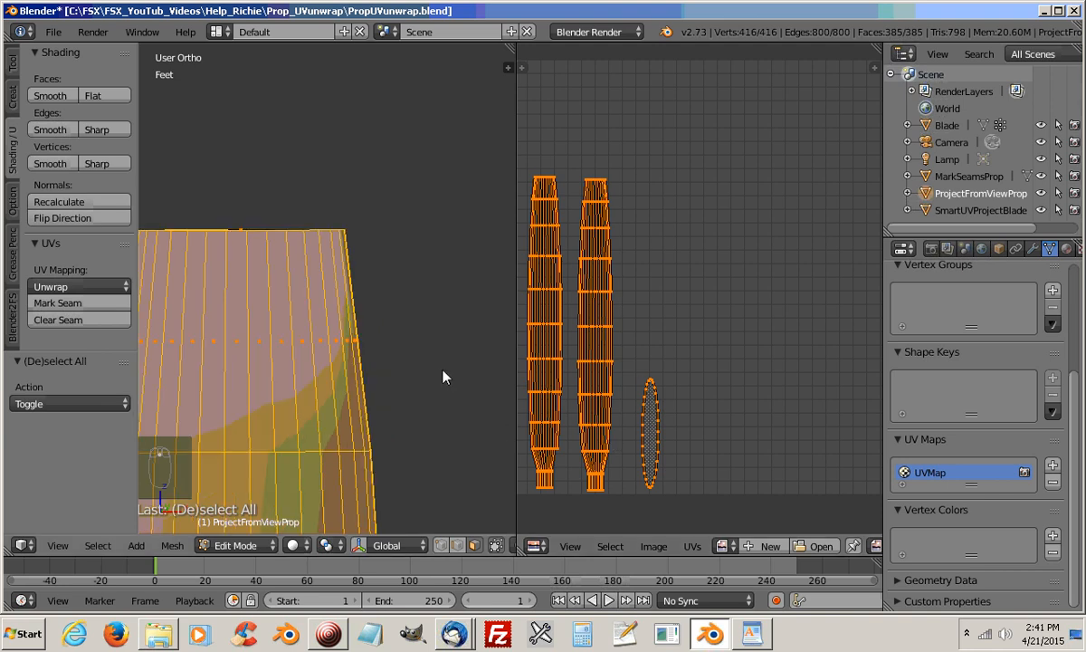
pyautogui.scroll(-2, 441, 386)
pyautogui.keyDown('shift'); pyautogui.moveTo(404, 430); pyautogui.dragTo(395, 288, button='middle'); pyautogui.keyUp('shift')
pyautogui.scroll(-3, 413, 251)
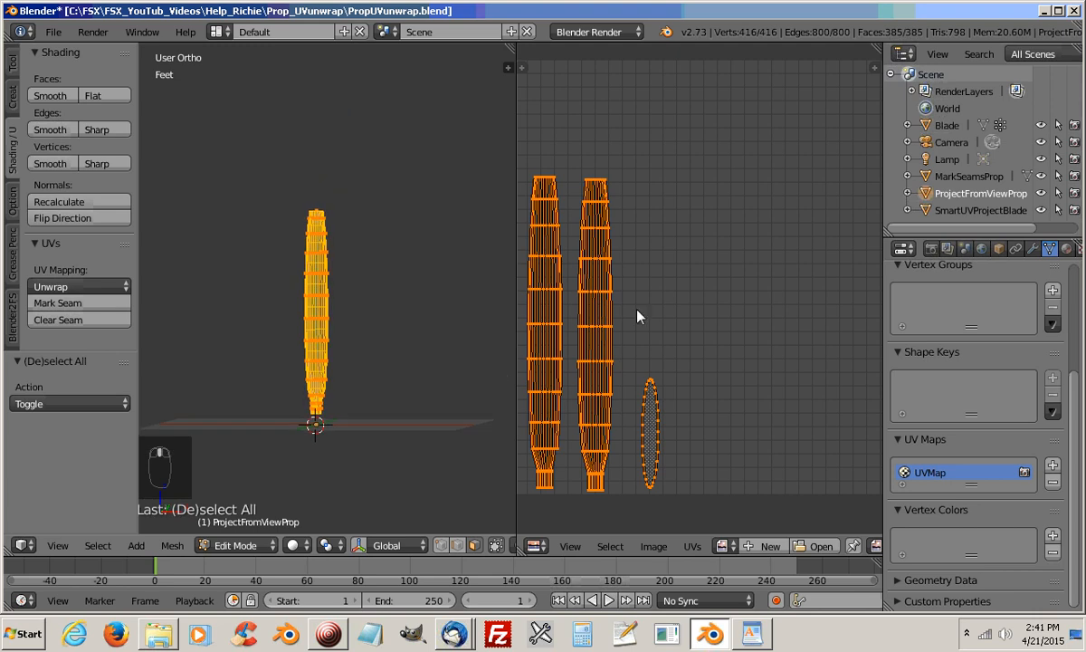
# Leave Edit Mode on ProjectFromViewProp, switch to the layer holding MarkSeamsProp, and select that object
pyautogui.press('Tab')
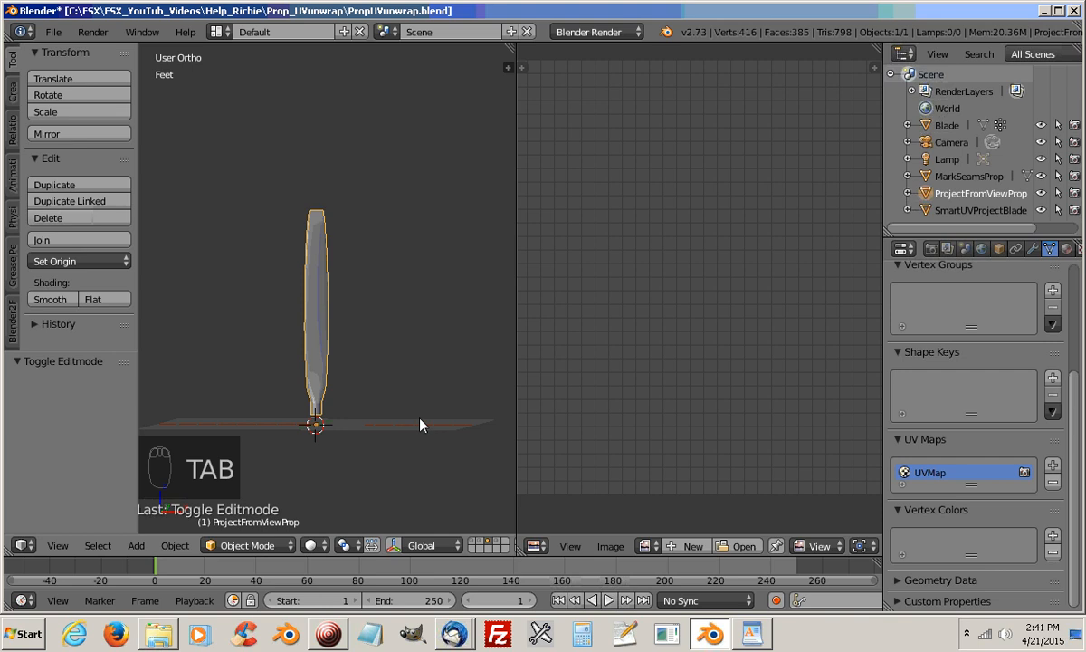
pyautogui.click(479, 545)
pyautogui.rightClick(315, 296)
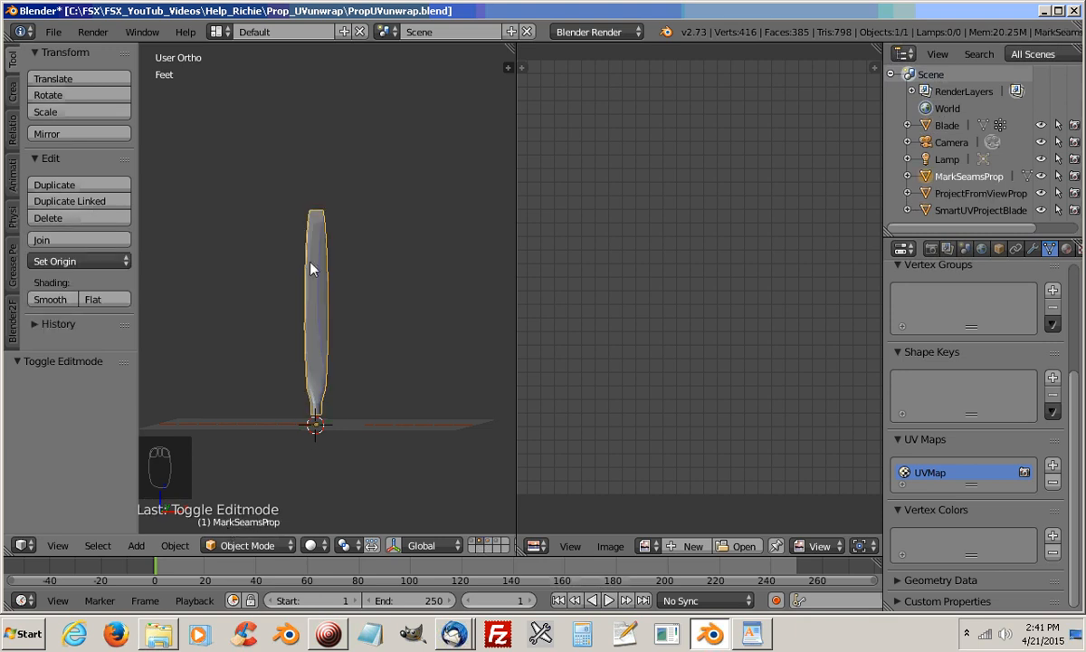
# Show the original Blade's layer in a wider 3D viewport, and open the Blade object in Edit Mode
pyautogui.click(496, 544)
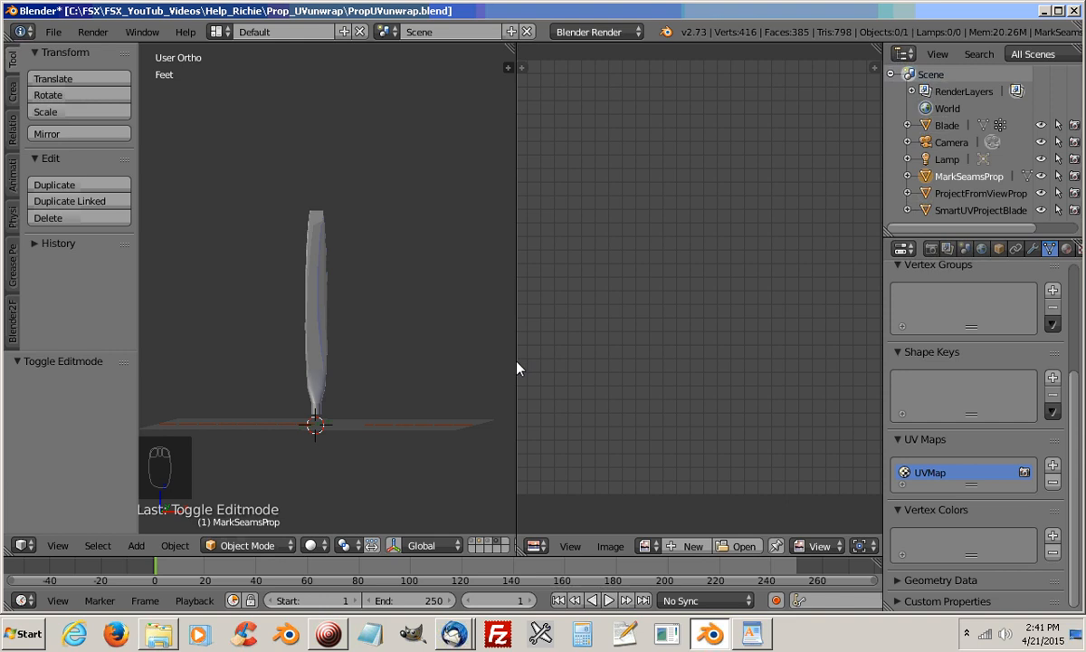
pyautogui.moveTo(517, 367); pyautogui.dragTo(540, 372)
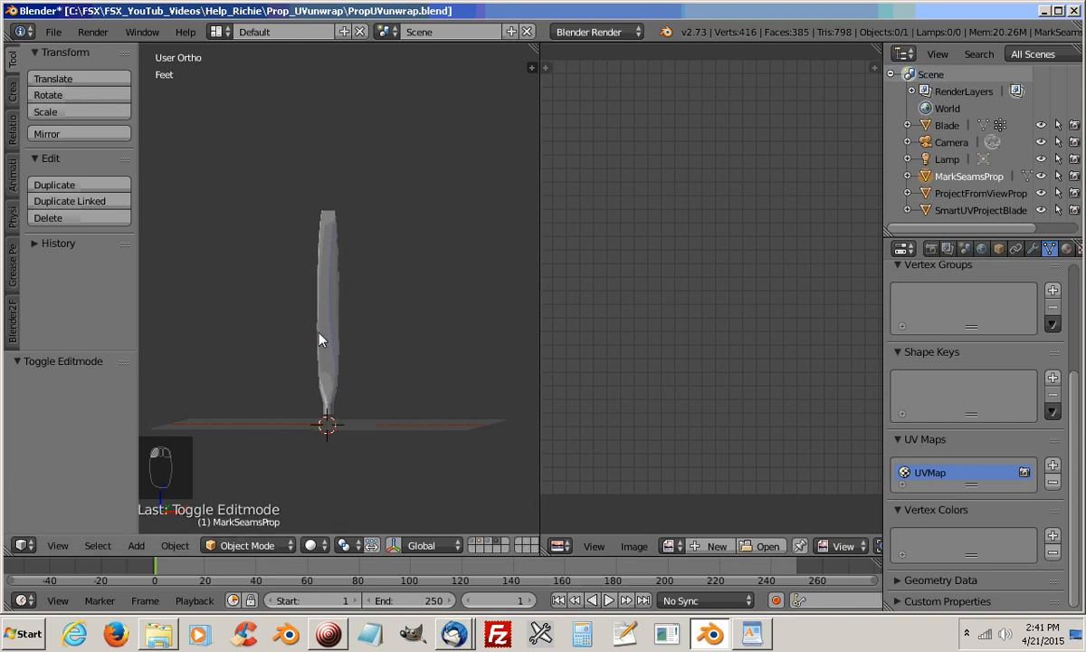
pyautogui.keyDown('shift'); pyautogui.moveTo(319, 339); pyautogui.dragTo(347, 320, button='middle'); pyautogui.keyUp('shift')
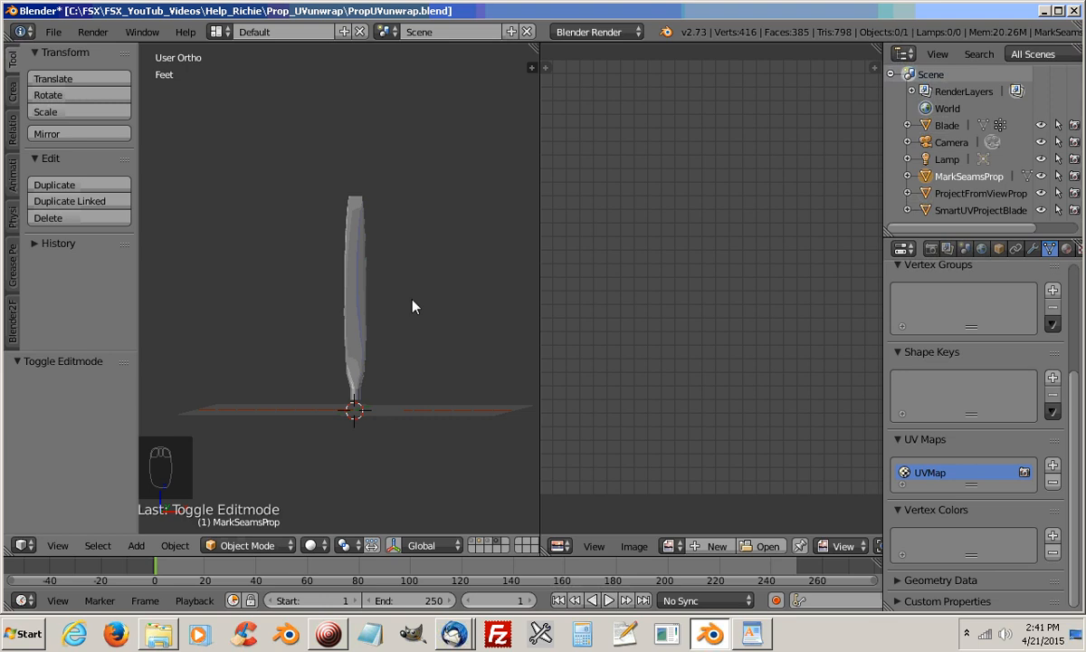
pyautogui.press('Tab')
pyautogui.click(351, 300)
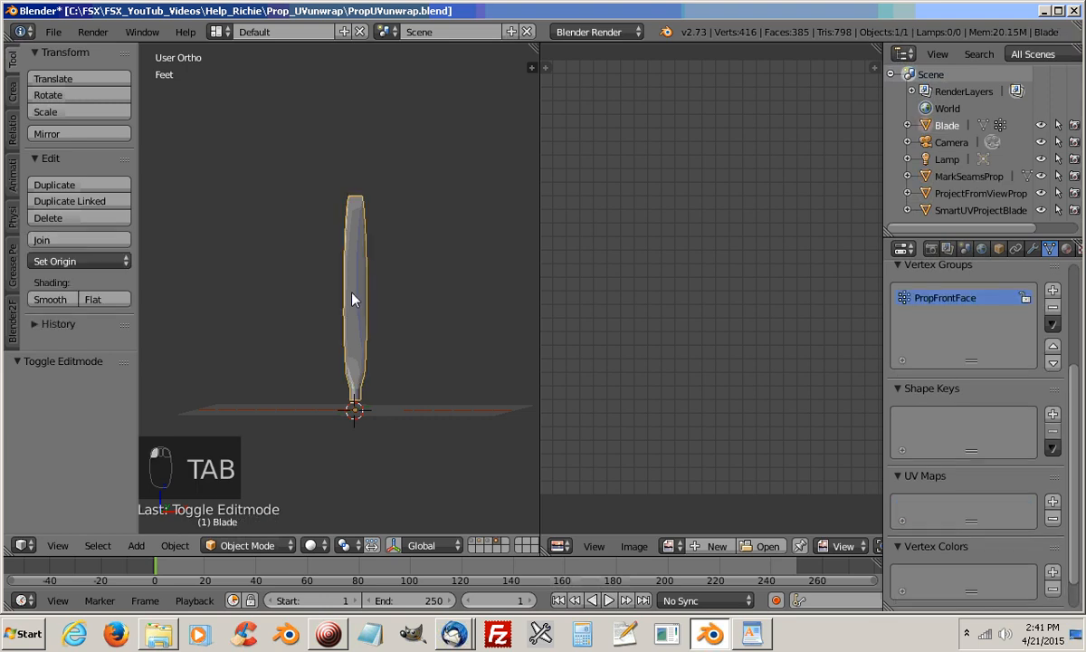
pyautogui.press('Tab')
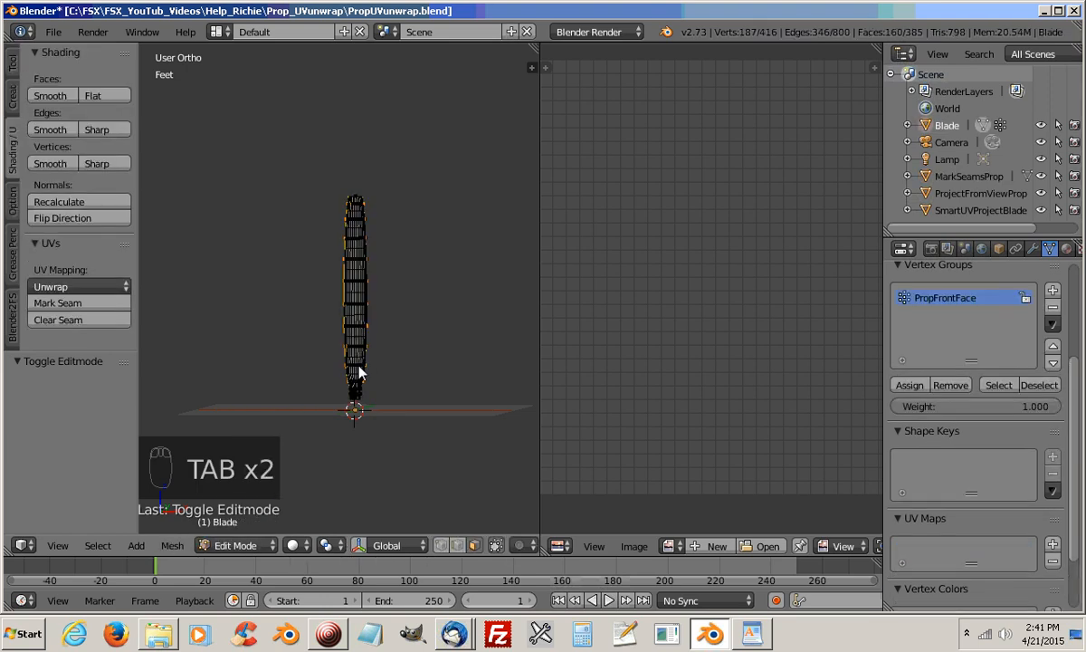
# Invert the selection on the Blade so that all faces except the front face are selected
pyautogui.moveTo(358, 371); pyautogui.dragTo(272, 355, button='middle')
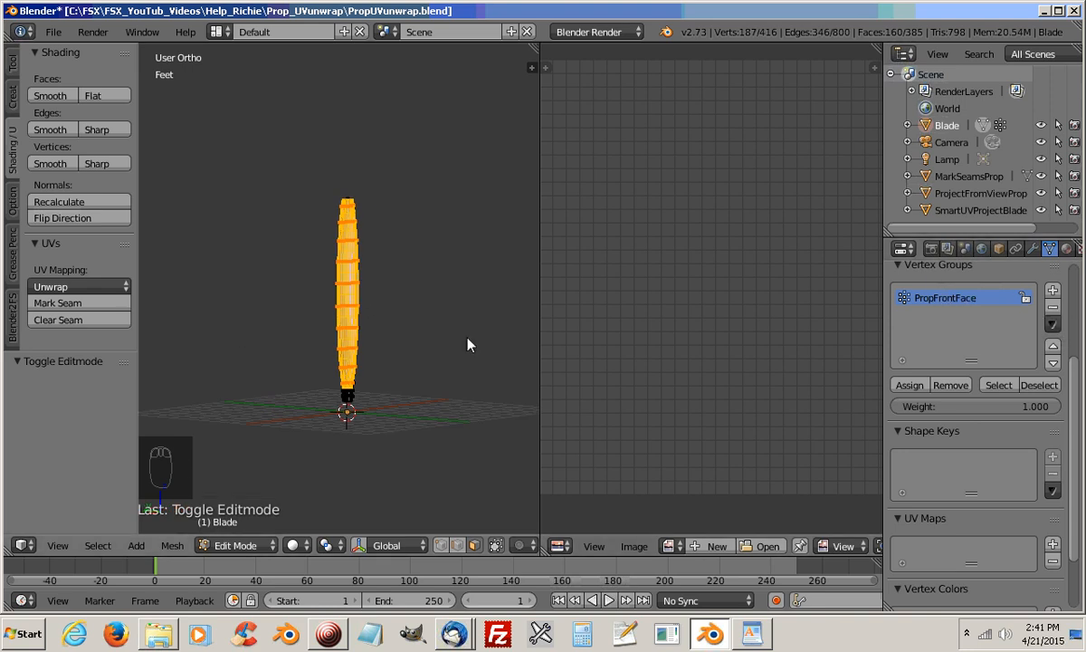
pyautogui.moveTo(389, 402); pyautogui.dragTo(598, 364, button='middle')
pyautogui.scroll(6, 376, 321)
pyautogui.scroll(-6, 335, 267)
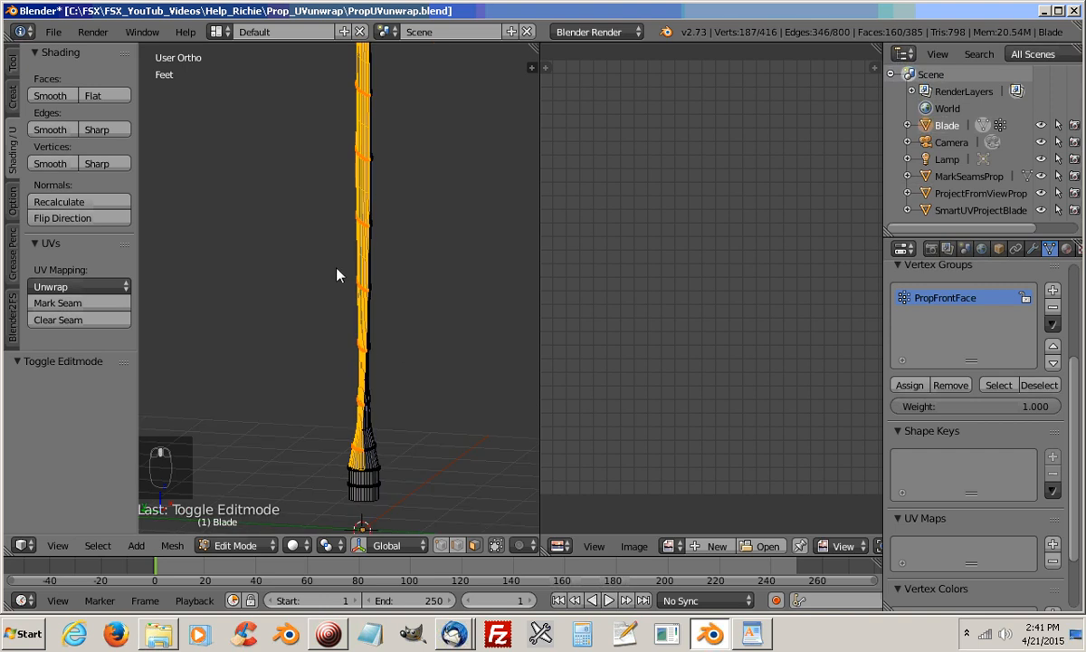
pyautogui.moveTo(342, 286); pyautogui.dragTo(315, 352, button='middle')
pyautogui.moveTo(383, 211); pyautogui.dragTo(253, 263, button='middle')
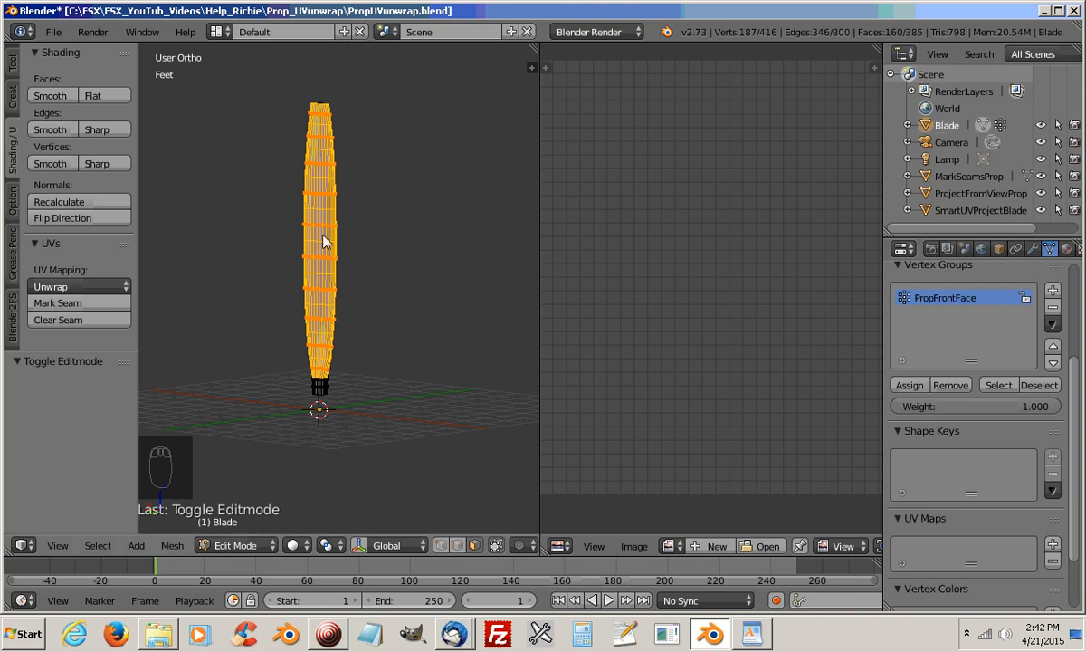
pyautogui.click(97, 546)
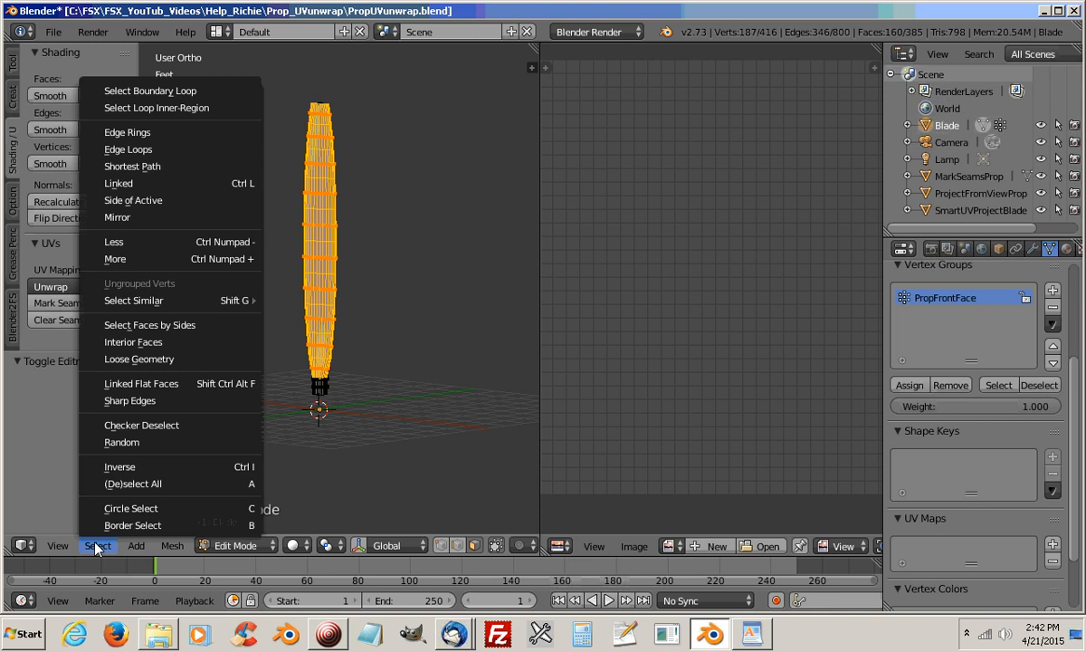
pyautogui.click(102, 466)
# Remove several adjacent faces of the blade's root cylinder from the selection one by one
pyautogui.moveTo(387, 404)
pyautogui.mouseDown(button='middle')
pyautogui.moveTo(260, 389)
pyautogui.moveTo(476, 372)
pyautogui.moveTo(427, 369)
pyautogui.moveTo(478, 388)
pyautogui.moveTo(207, 396)
pyautogui.moveTo(365, 398)
pyautogui.mouseUp(button='middle')
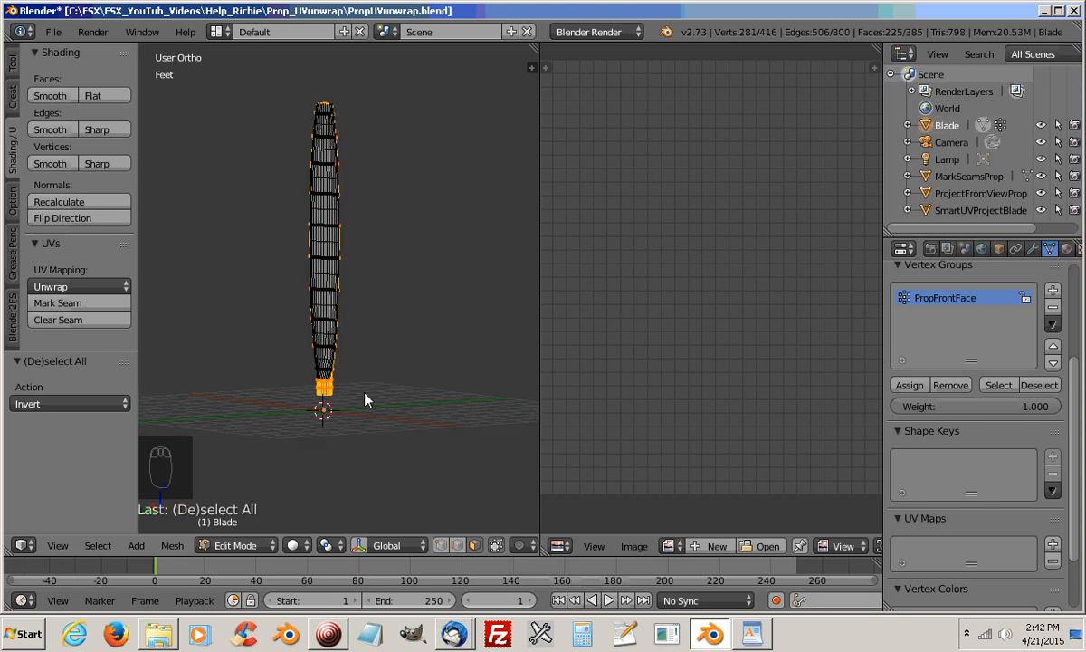
pyautogui.scroll(5, 311, 404)
pyautogui.scroll(-3, 308, 438)
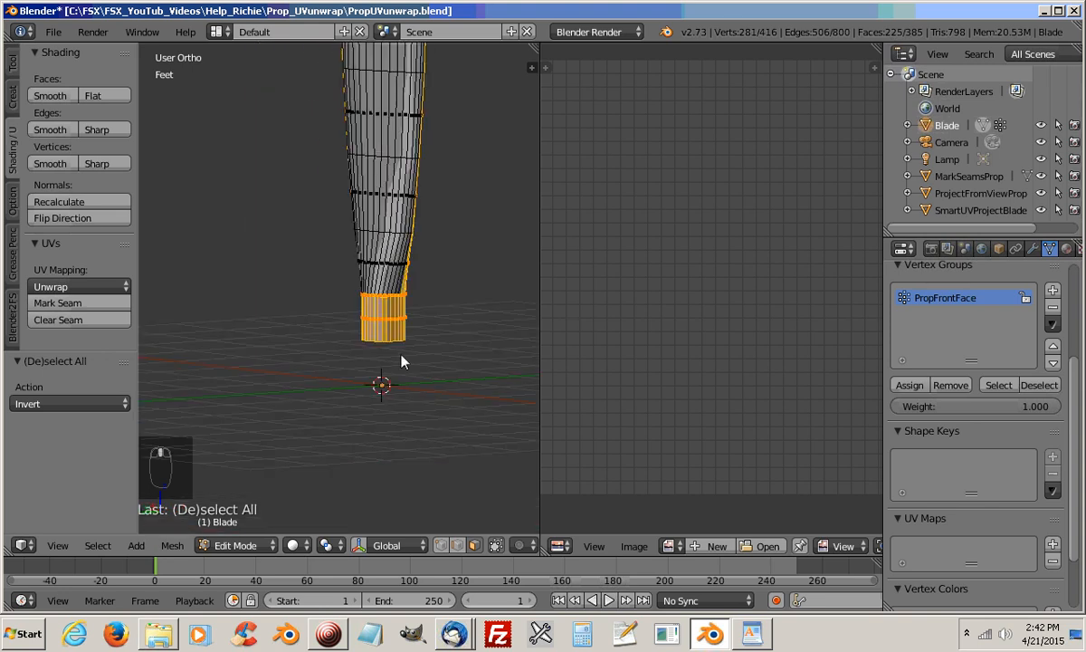
pyautogui.scroll(3, 382, 412)
pyautogui.scroll(3, 275, 366)
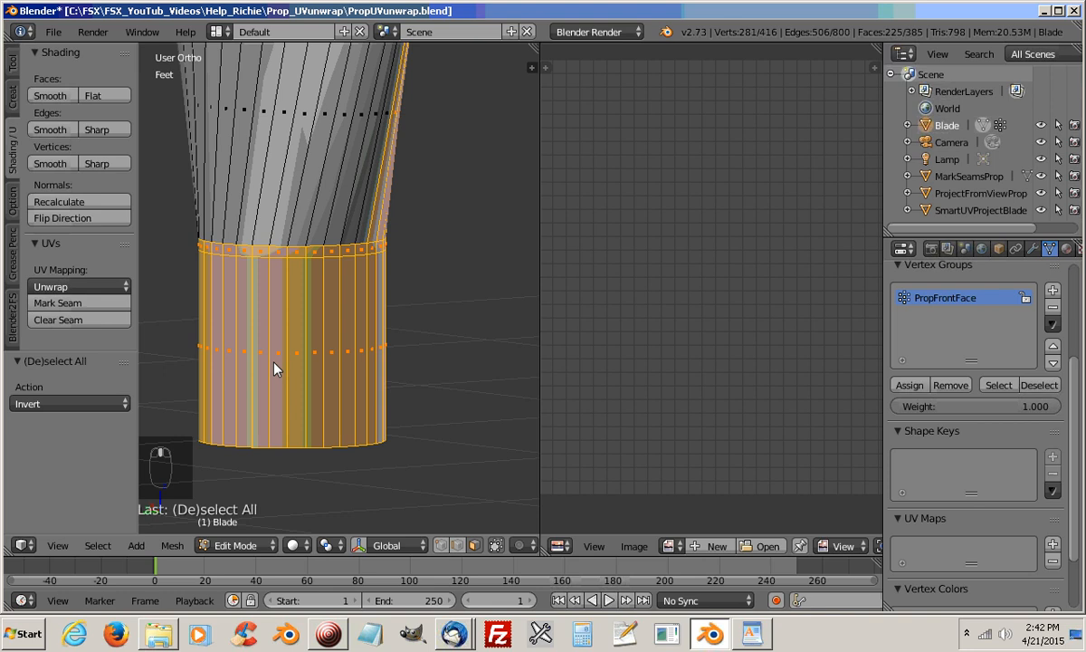
pyautogui.keyDown('shift'); pyautogui.click(360, 249); pyautogui.keyUp('shift')
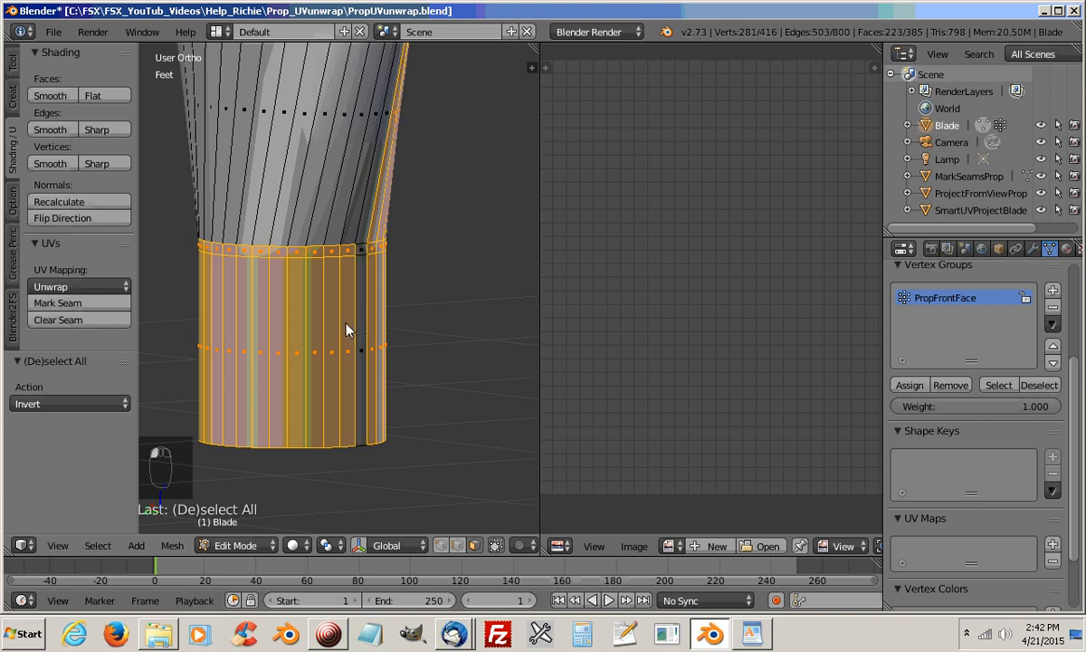
pyautogui.keyDown('shift'); pyautogui.click(349, 258); pyautogui.keyUp('shift')
pyautogui.keyDown('shift'); pyautogui.click(333, 268); pyautogui.keyUp('shift')
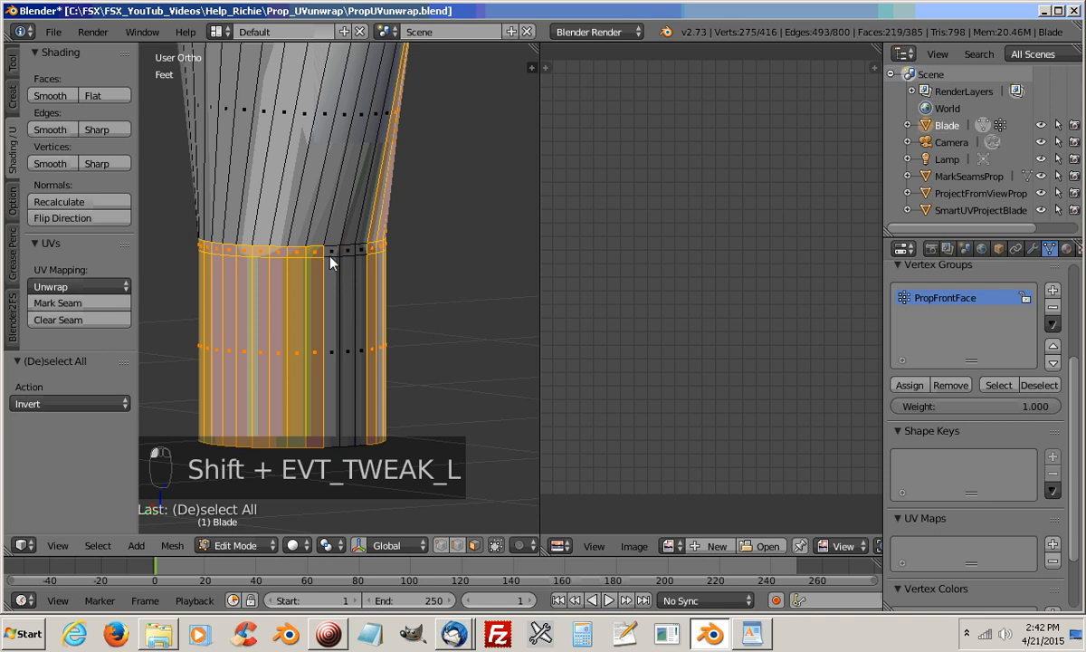
pyautogui.keyDown('shift'); pyautogui.click(311, 321); pyautogui.keyUp('shift')
# Allow selection through the mesh and use Circle Select to deselect the remaining root cylinder faces, including the narrow ring above them
pyautogui.keyDown('shift'); pyautogui.moveTo(310, 342); pyautogui.dragTo(371, 360, button='middle'); pyautogui.keyUp('shift')
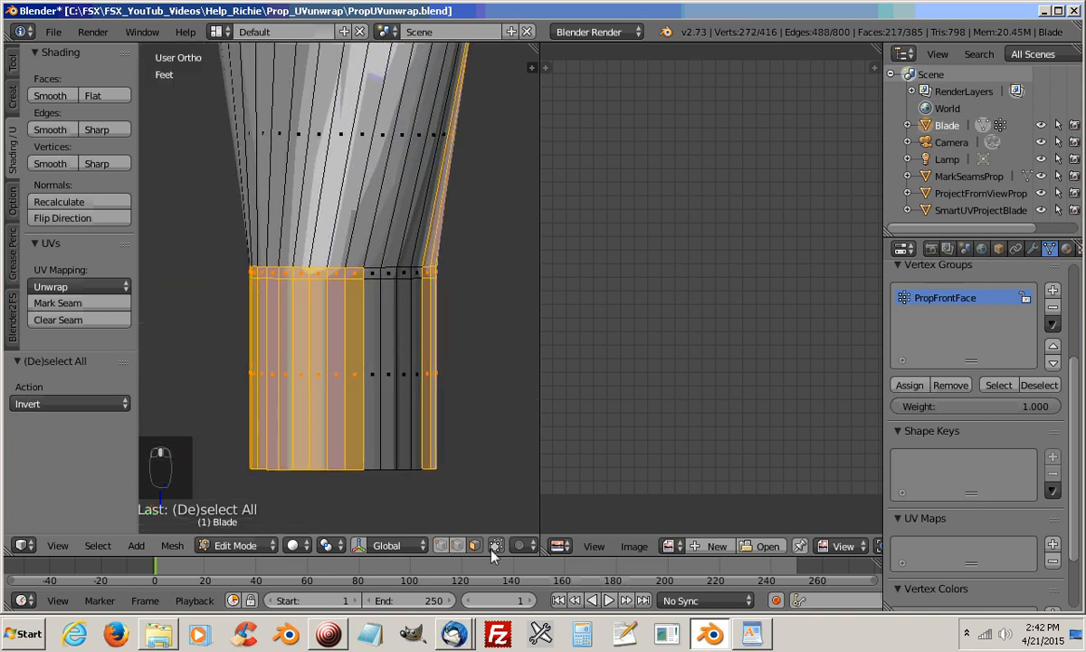
pyautogui.click(495, 547)
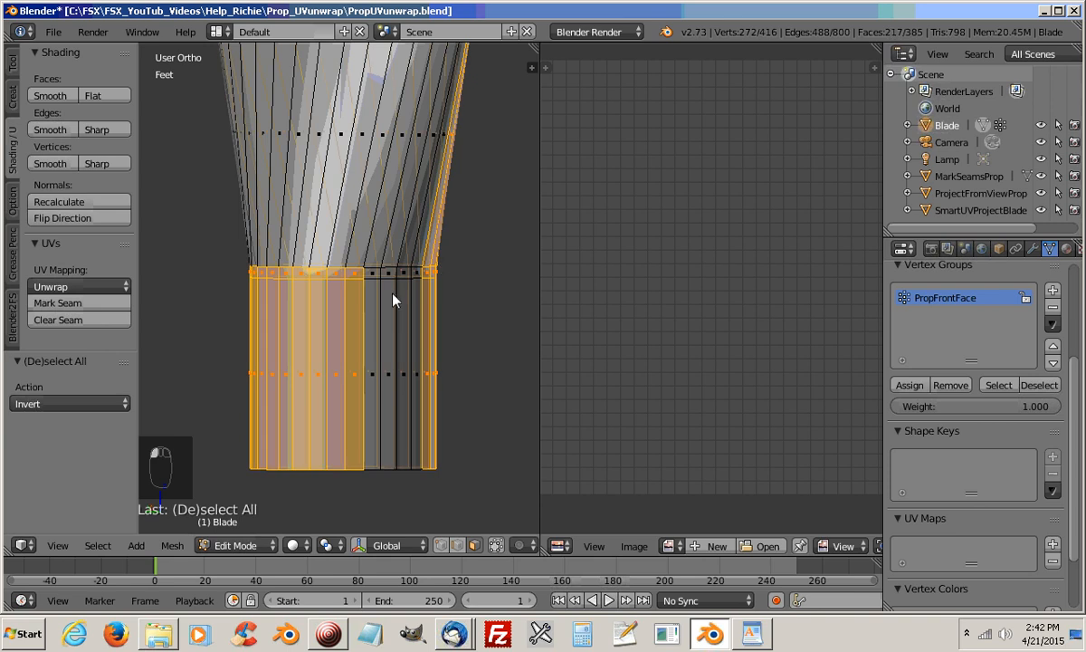
pyautogui.press('c')
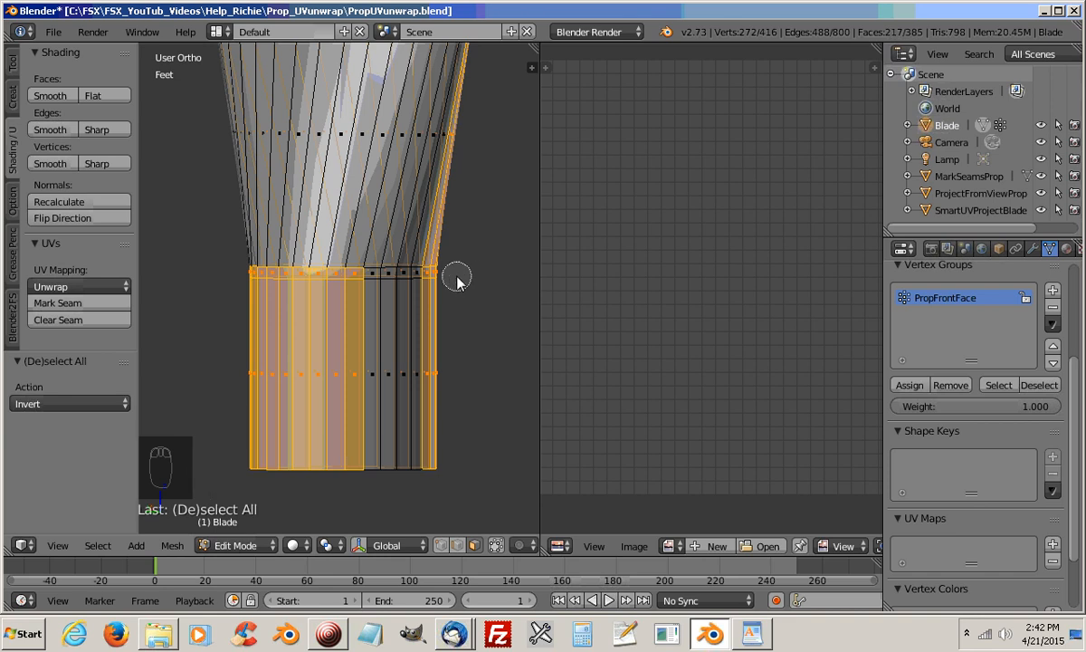
pyautogui.moveTo(435, 284); pyautogui.dragTo(244, 286, button='middle')
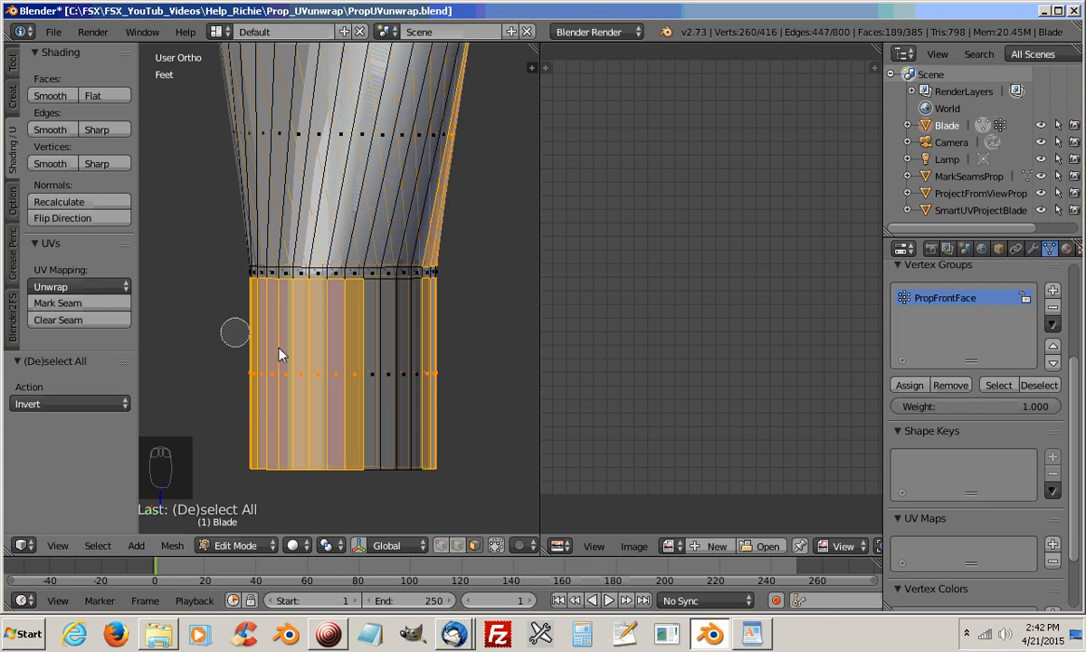
pyautogui.moveTo(436, 354)
pyautogui.mouseDown(button='middle')
pyautogui.moveTo(429, 389)
pyautogui.moveTo(249, 375)
pyautogui.mouseUp(button='middle')
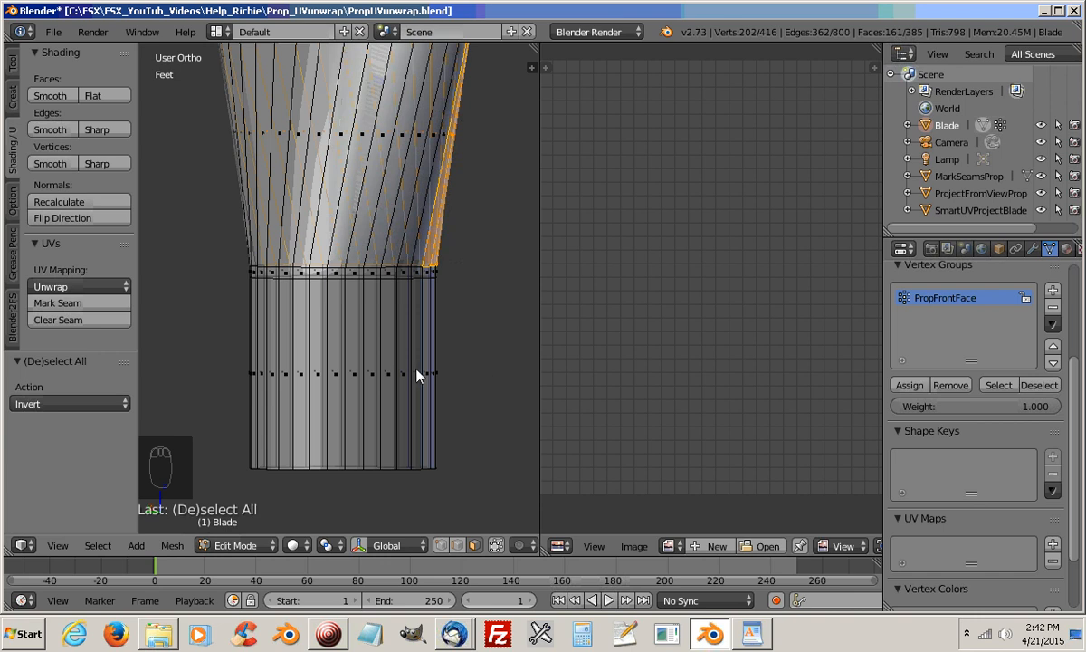
pyautogui.moveTo(416, 376); pyautogui.dragTo(347, 388, button='middle')
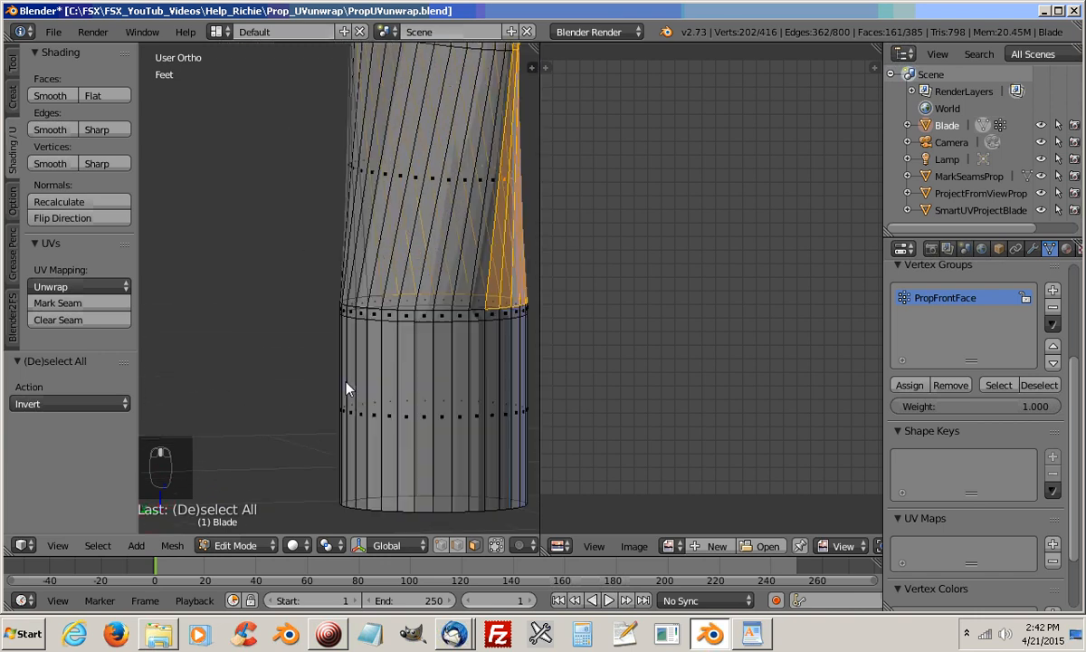
# Assign the selected back faces to a new vertex group named PropBackFace, and deselect that group
pyautogui.scroll(-7, 347, 388)
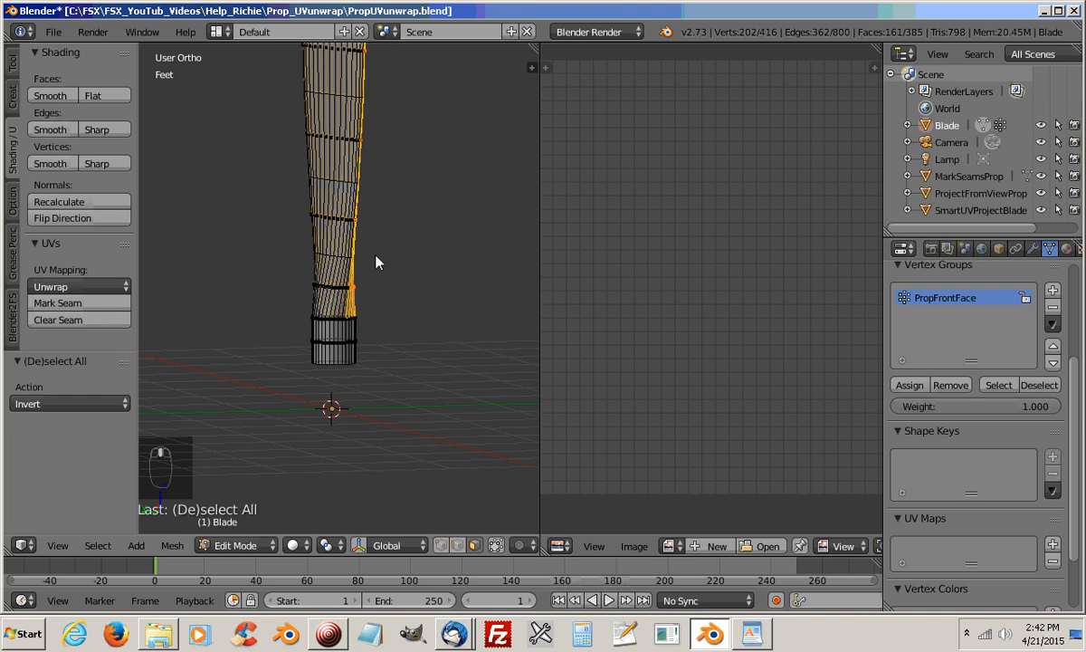
pyautogui.moveTo(376, 262); pyautogui.dragTo(418, 379, button='middle')
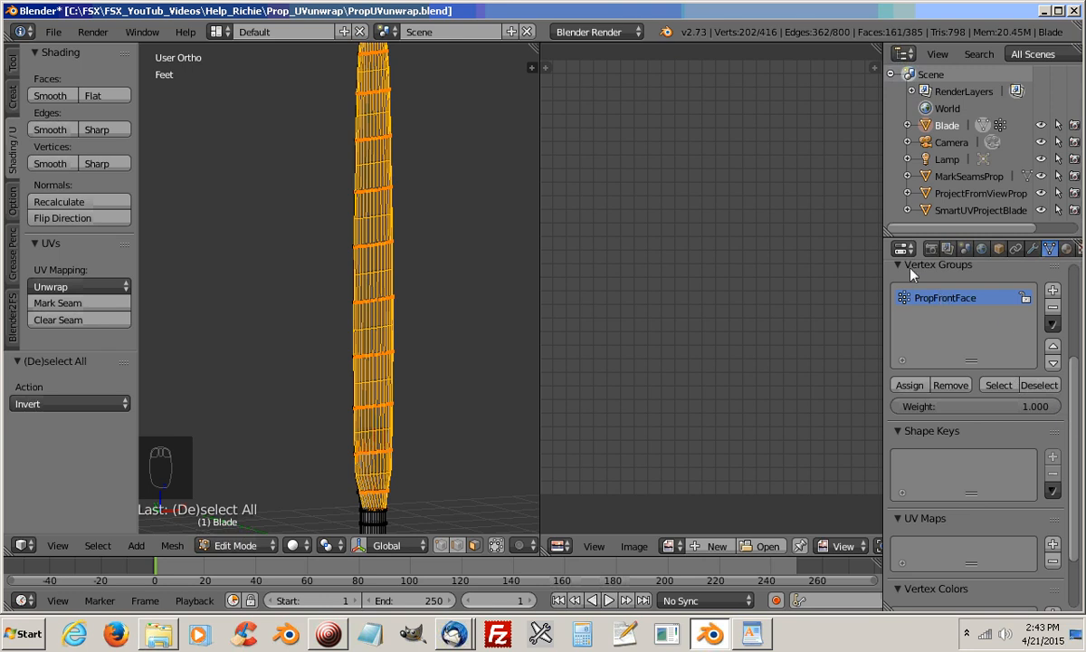
pyautogui.moveTo(1074, 367); pyautogui.dragTo(1080, 281)
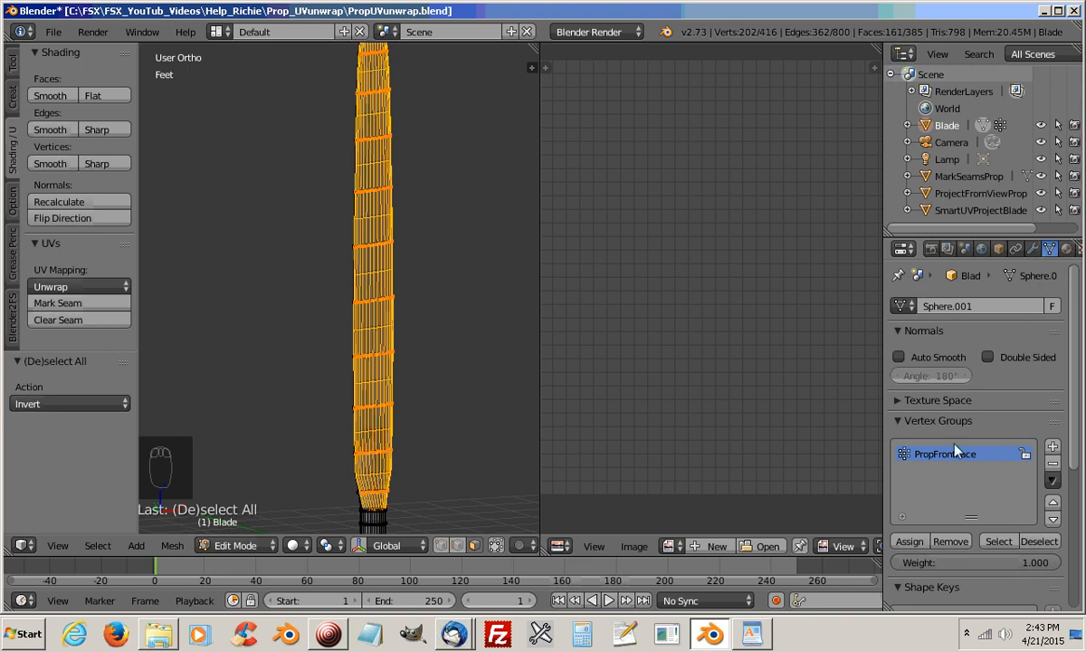
pyautogui.click(1053, 447)
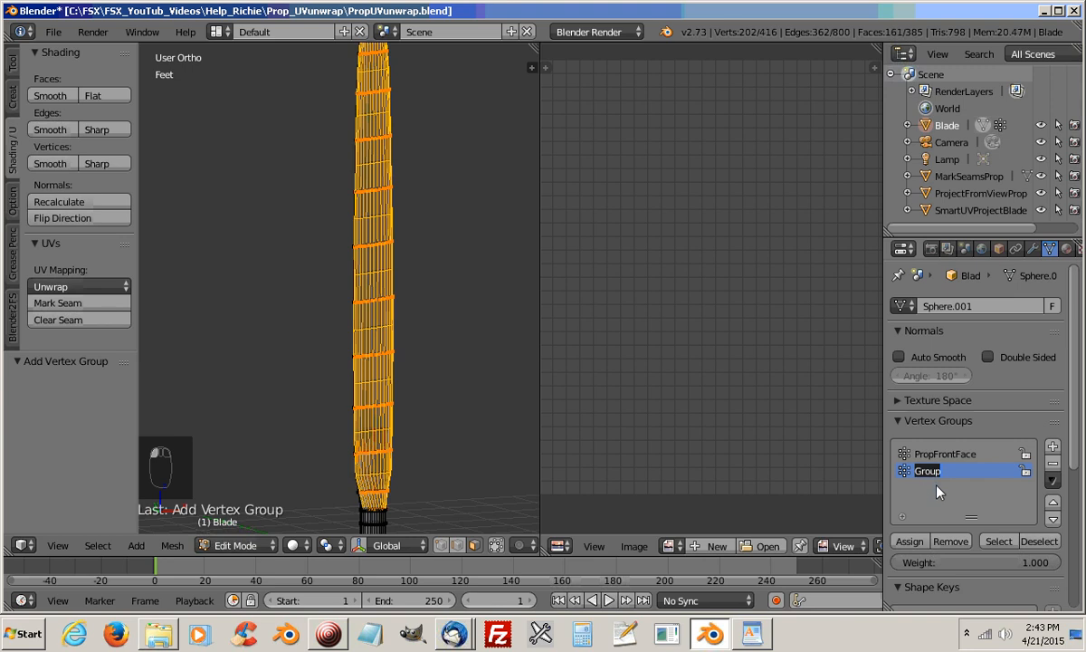
pyautogui.write('p')
pyautogui.write('ropBackFace')
pyautogui.click(911, 541)
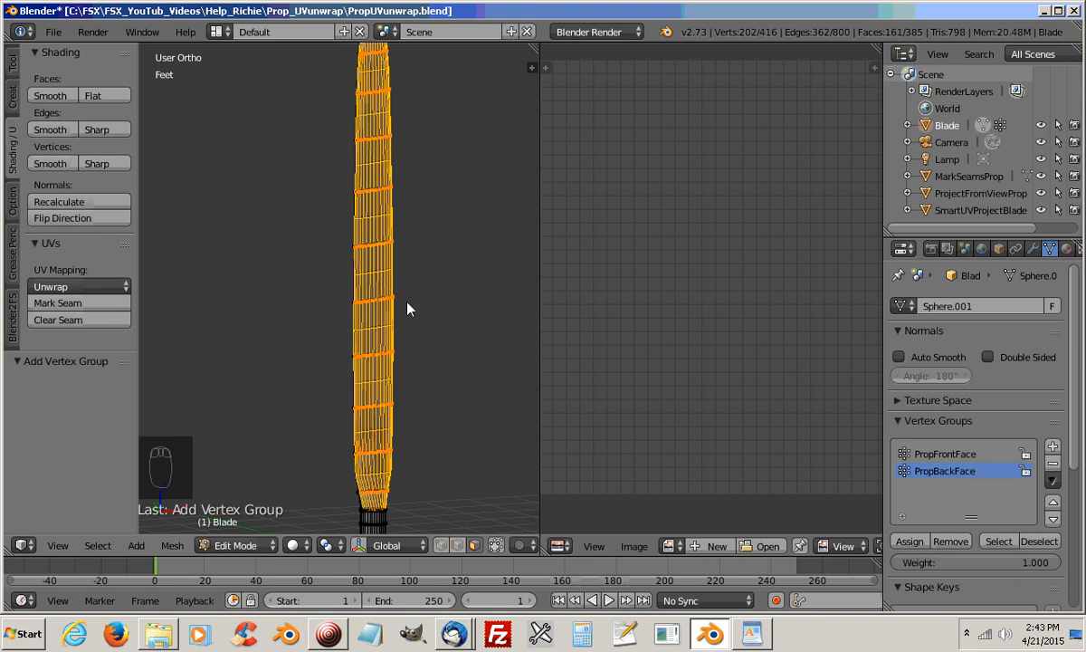
pyautogui.click(911, 541)
pyautogui.keyDown('shift'); pyautogui.moveTo(415, 417); pyautogui.dragTo(426, 283, button='middle'); pyautogui.keyUp('shift')
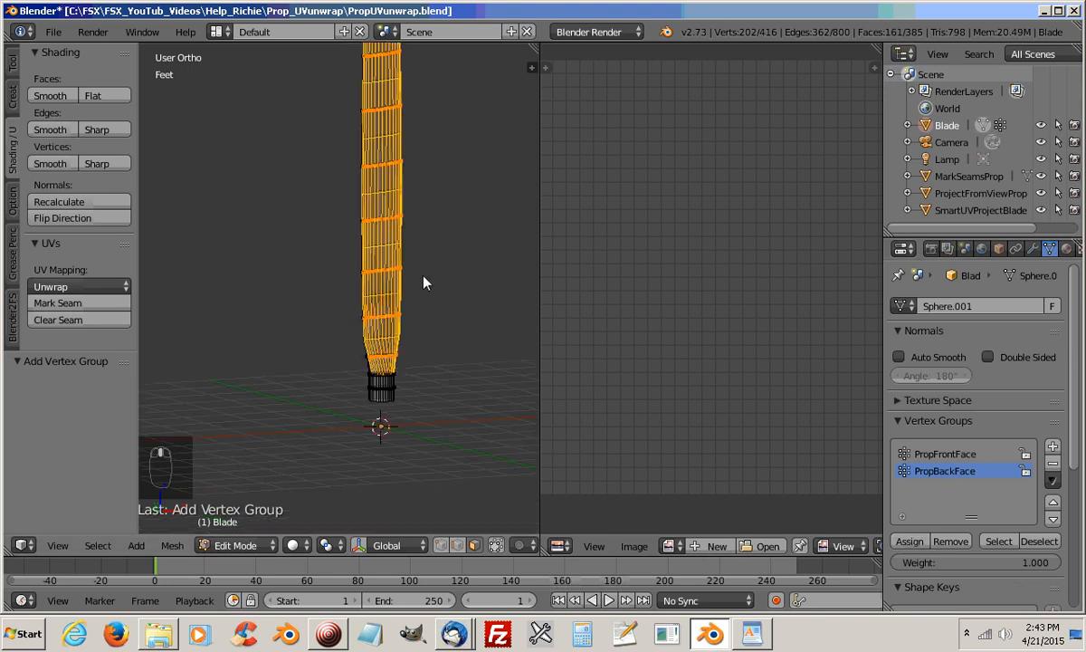
pyautogui.click(1040, 542)
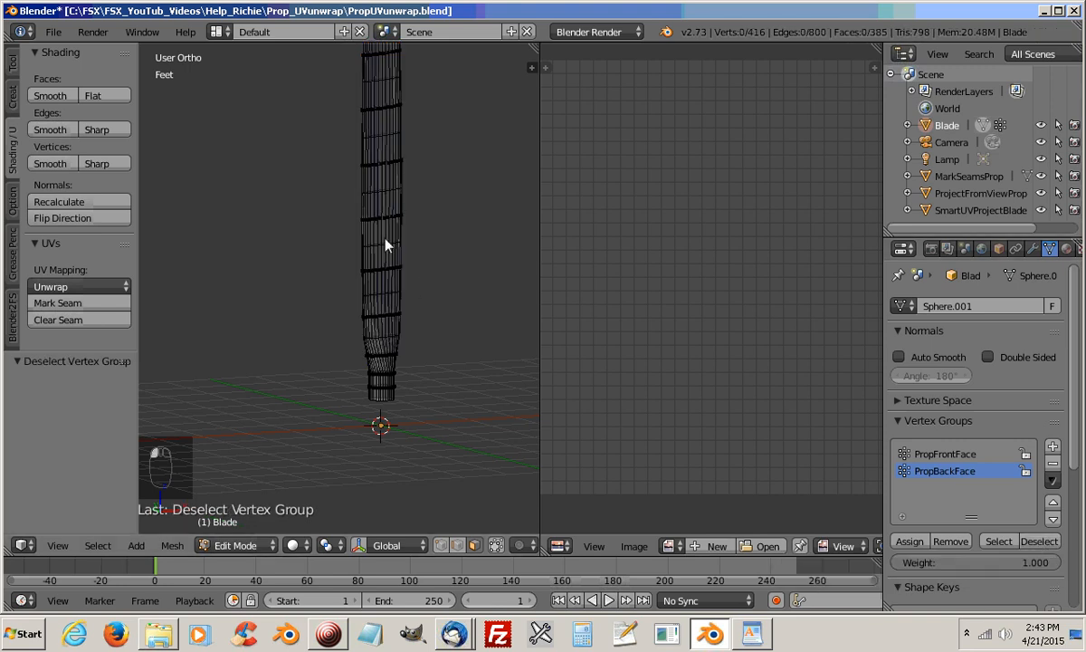
# Limit selection to visible geometry again, and select the single end face at the blade's tip
pyautogui.keyDown('shift'); pyautogui.moveTo(386, 242); pyautogui.dragTo(385, 453, button='middle'); pyautogui.keyUp('shift')
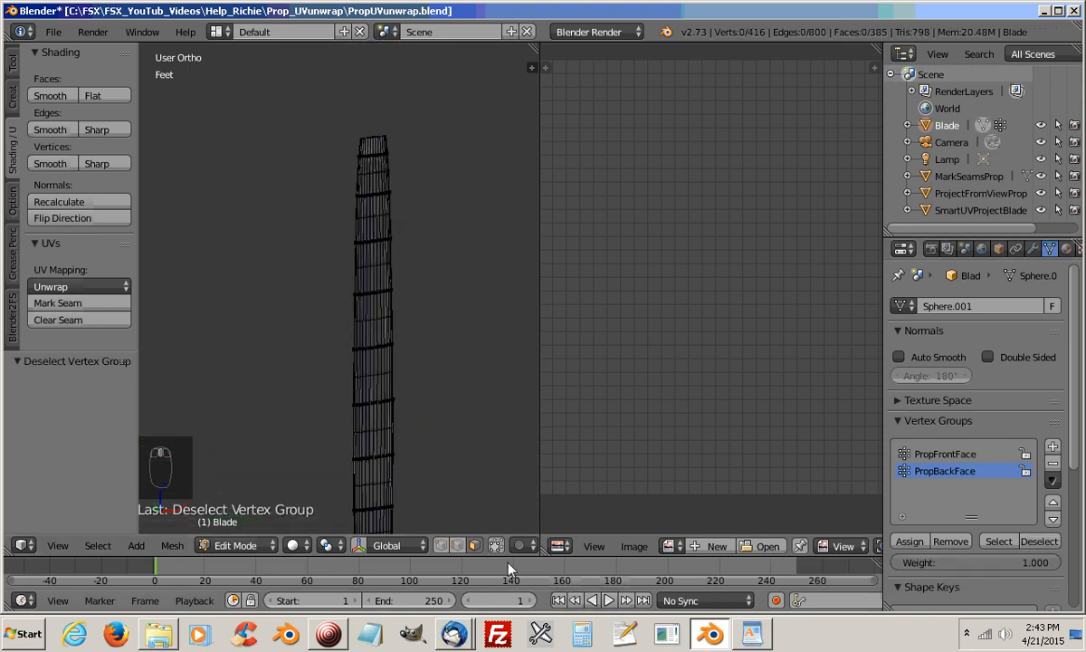
pyautogui.moveTo(395, 237); pyautogui.dragTo(414, 209, button='middle')
pyautogui.scroll(4, 388, 359)
pyautogui.scroll(4, 418, 314)
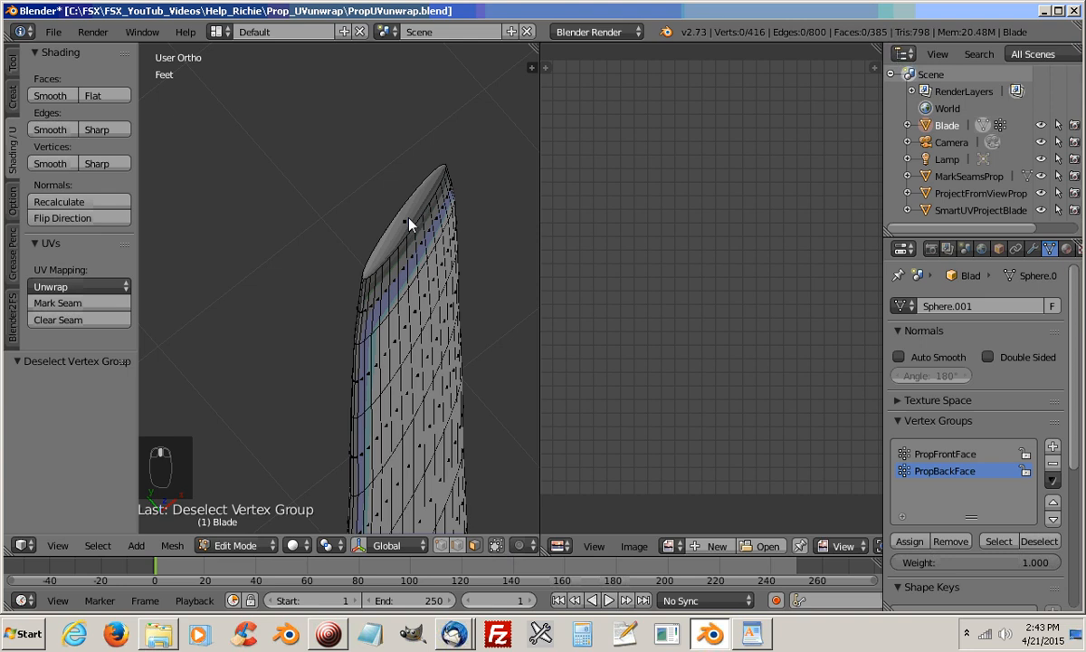
pyautogui.click(408, 224)
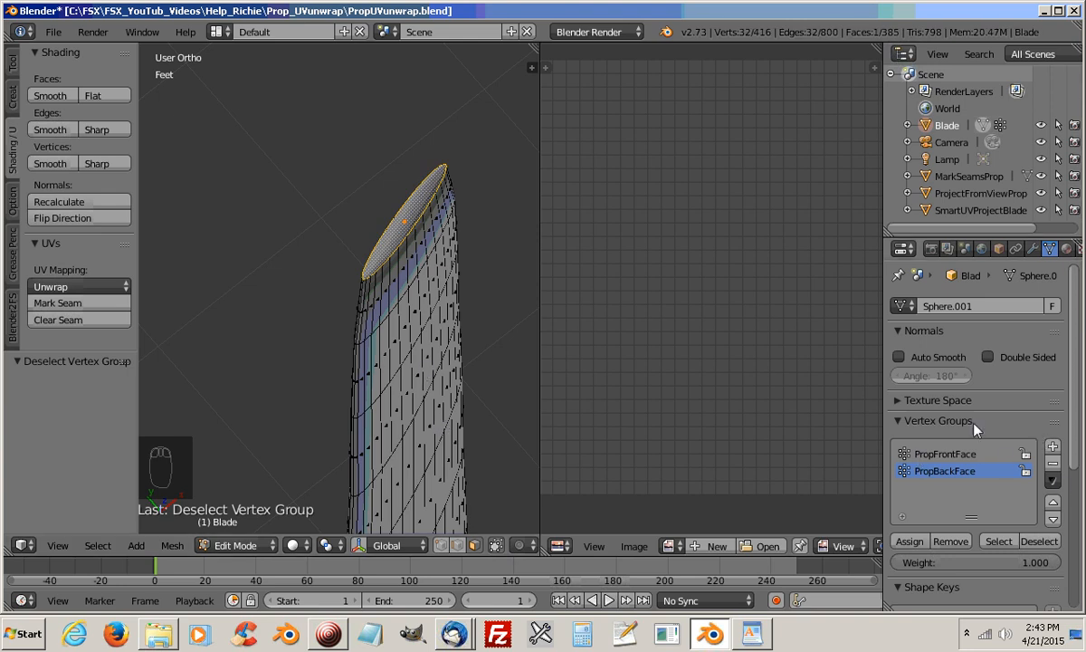
# Add a vertex group named PropTip and assign the tip face to it
pyautogui.click(1054, 450)
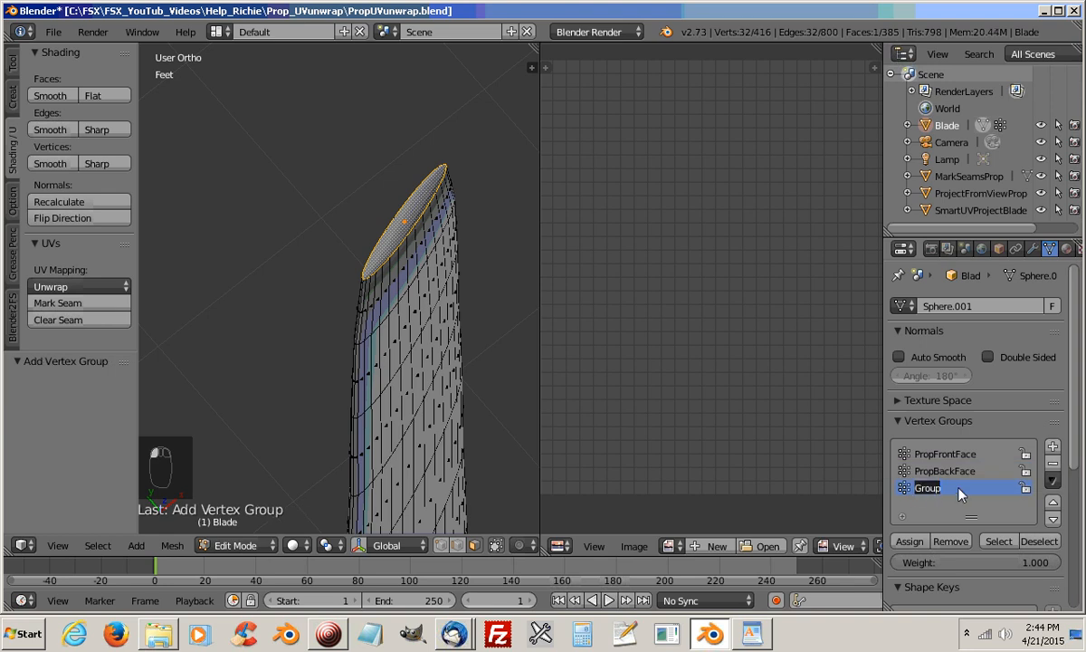
pyautogui.write('Prop')
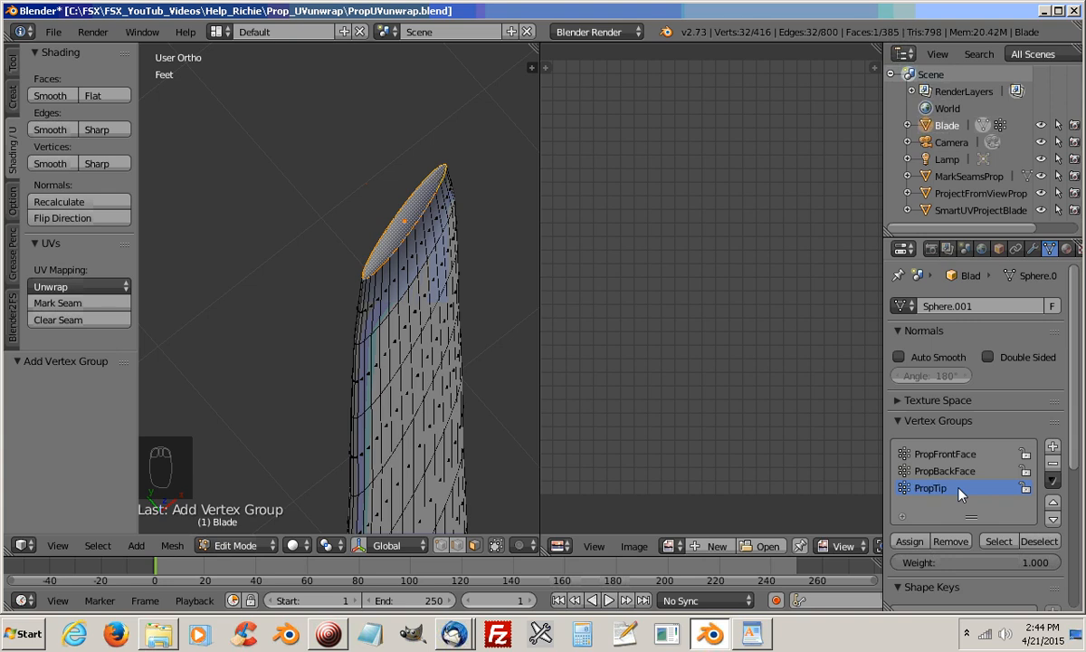
pyautogui.click(912, 542)
# Clear the current selection and select the faces of the PropFrontFace vertex group
pyautogui.moveTo(396, 432); pyautogui.dragTo(339, 383, button='middle')
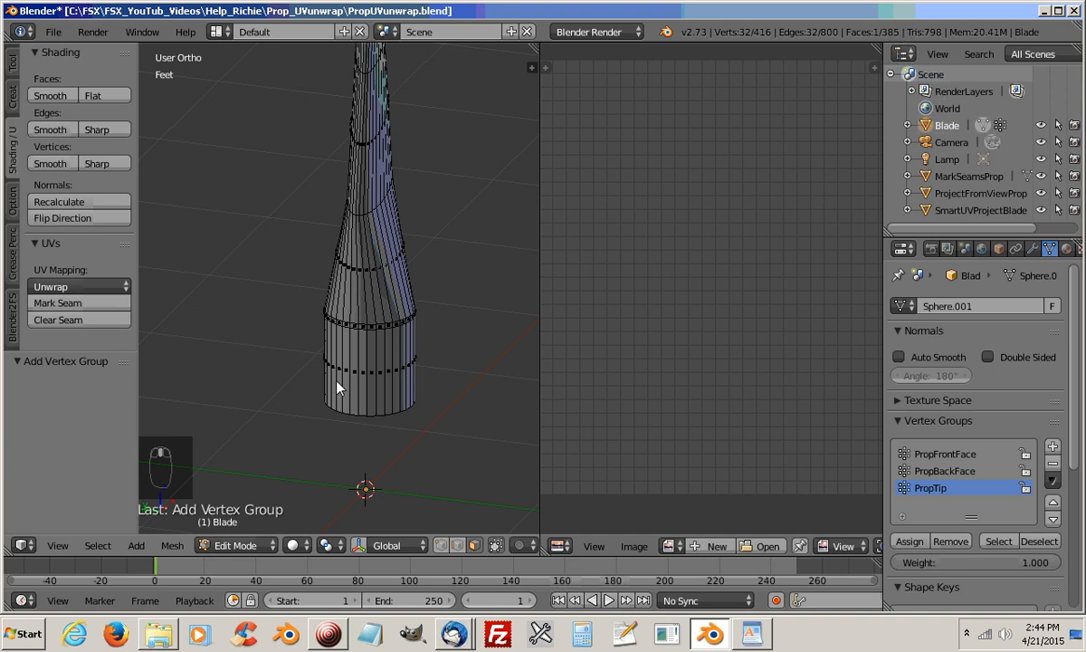
pyautogui.click(944, 456)
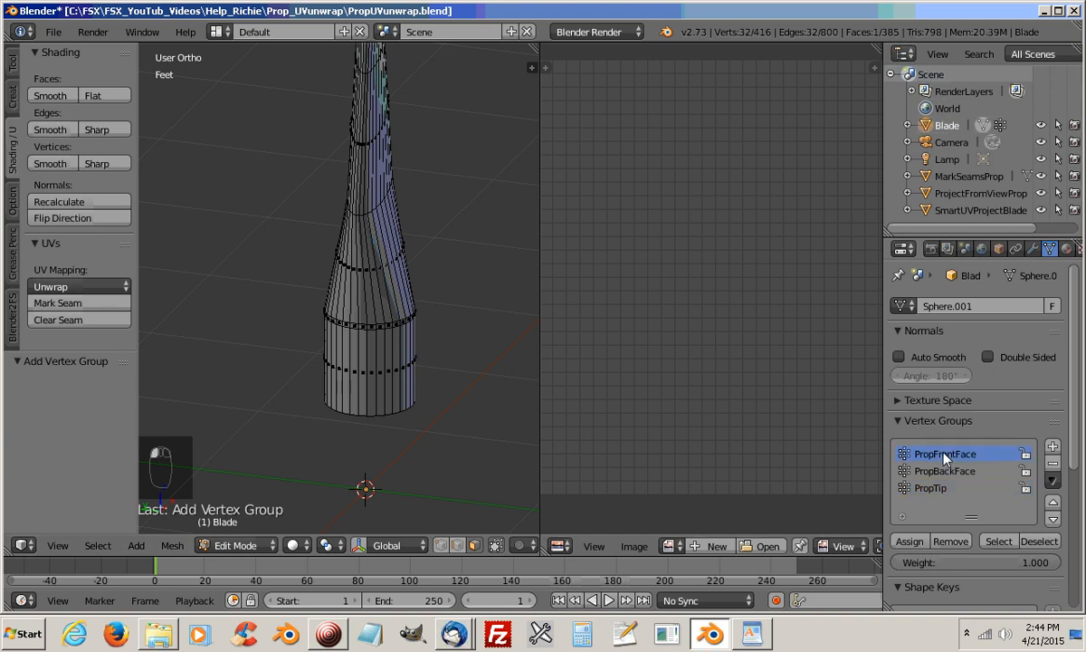
pyautogui.click(1039, 544)
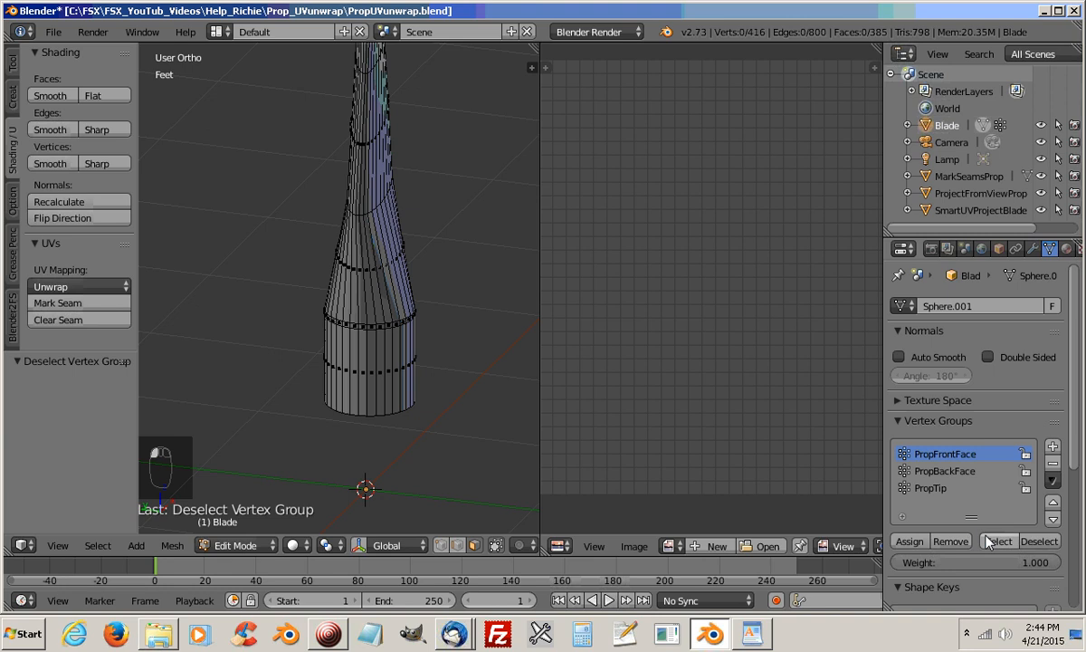
pyautogui.click(999, 540)
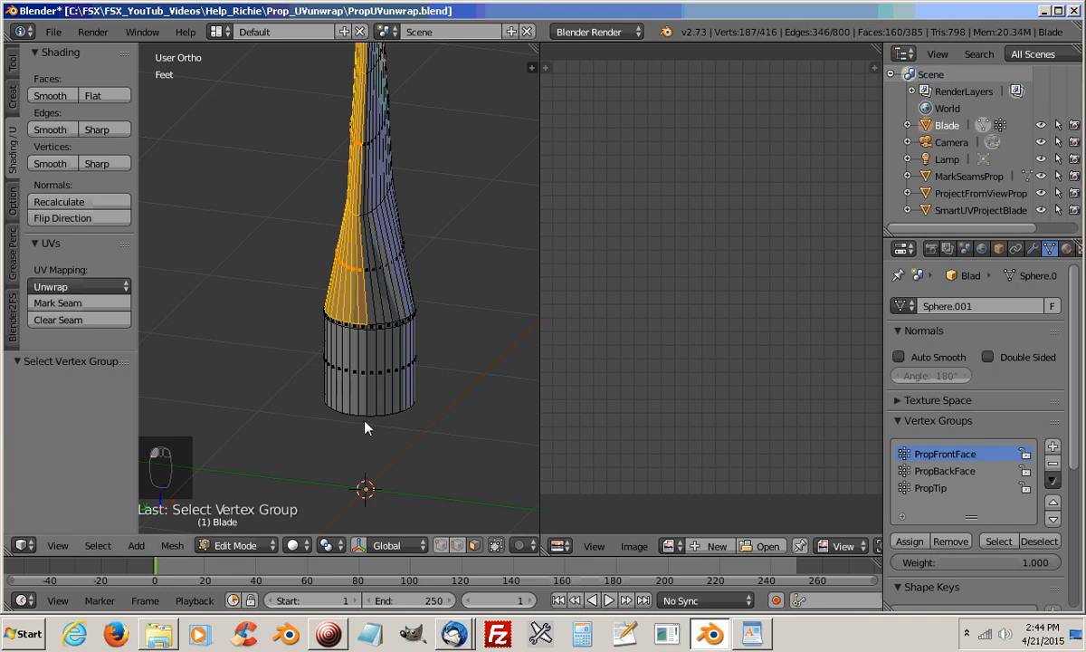
# Replace the current selection with two opposite faces of the cylindrical root shaft that mark where its halves divide
pyautogui.scroll(2, 366, 429)
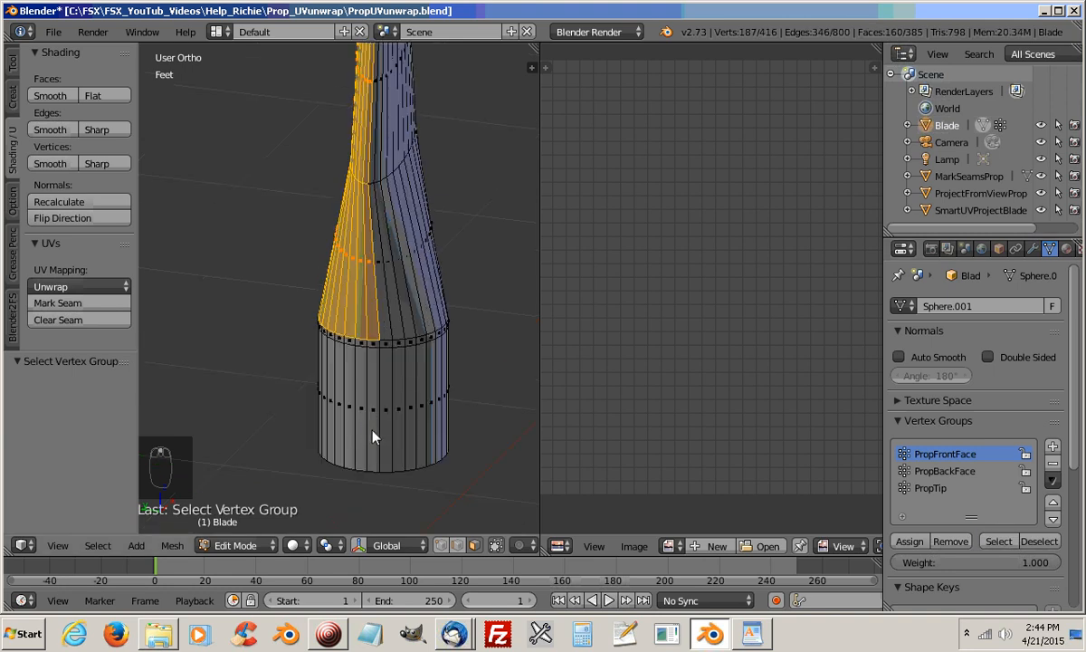
pyautogui.moveTo(372, 430); pyautogui.dragTo(378, 416, button='middle')
pyautogui.scroll(-1, 367, 439)
pyautogui.press('KP_Decimal')
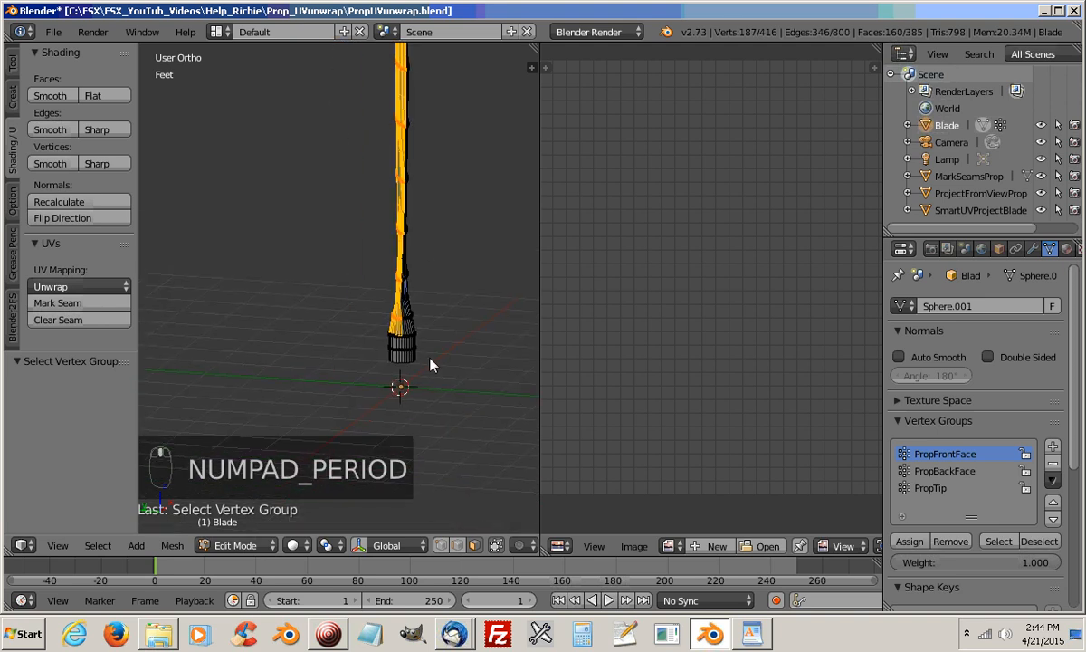
pyautogui.moveTo(334, 329); pyautogui.dragTo(342, 228, button='middle')
pyautogui.scroll(3, 330, 443)
pyautogui.moveTo(331, 444); pyautogui.dragTo(341, 227, button='middle')
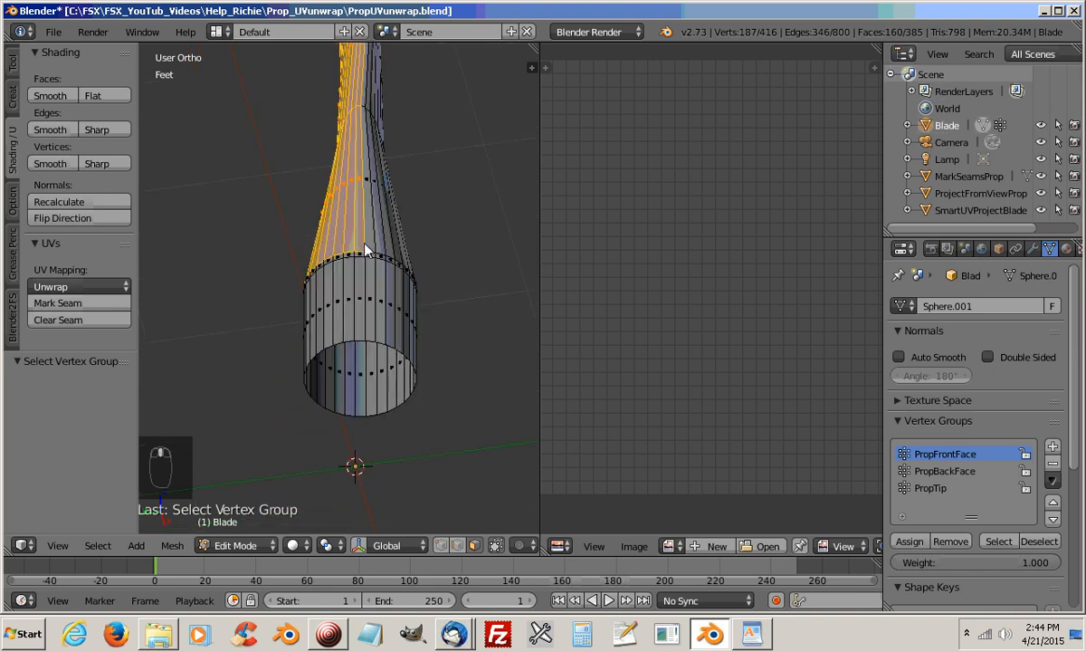
pyautogui.click(371, 306)
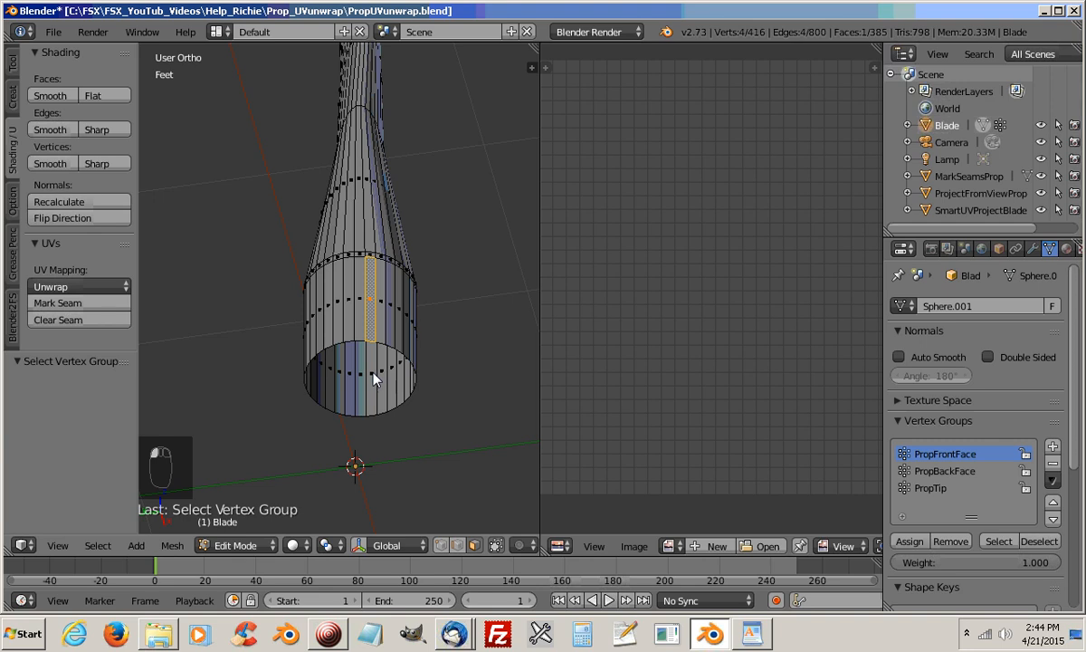
pyautogui.moveTo(386, 424); pyautogui.dragTo(298, 490, button='middle')
pyautogui.keyDown('shift'); pyautogui.moveTo(283, 243); pyautogui.dragTo(240, 404, button='middle'); pyautogui.keyUp('shift')
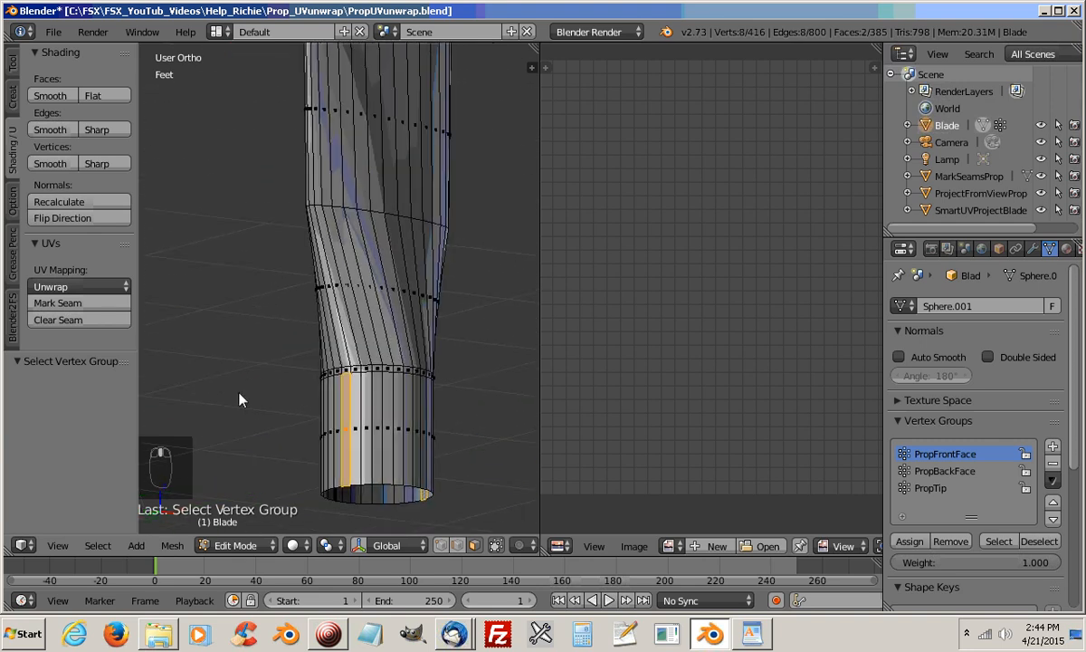
# Add the narrow collar faces above the shaft to the selection, from the marked face around to the visible edge of the back half
pyautogui.press('ctrl+KP_1')
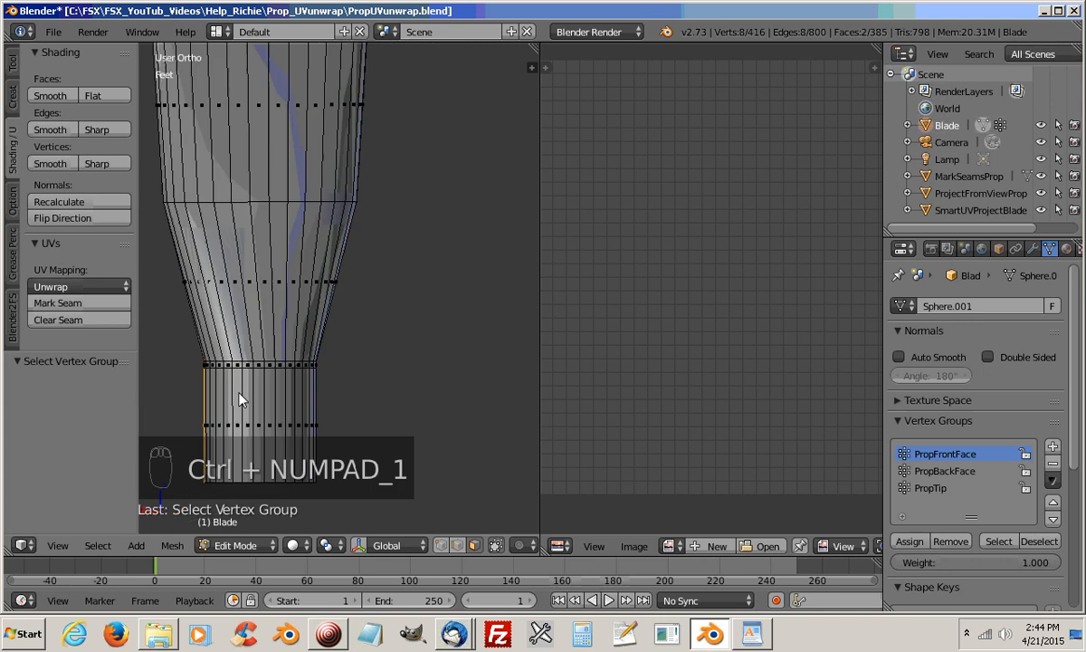
pyautogui.moveTo(235, 410); pyautogui.dragTo(457, 379, button='middle')
pyautogui.keyDown('shift'); pyautogui.rightClick(453, 367); pyautogui.keyUp('shift')
pyautogui.scroll(4, 454, 376)
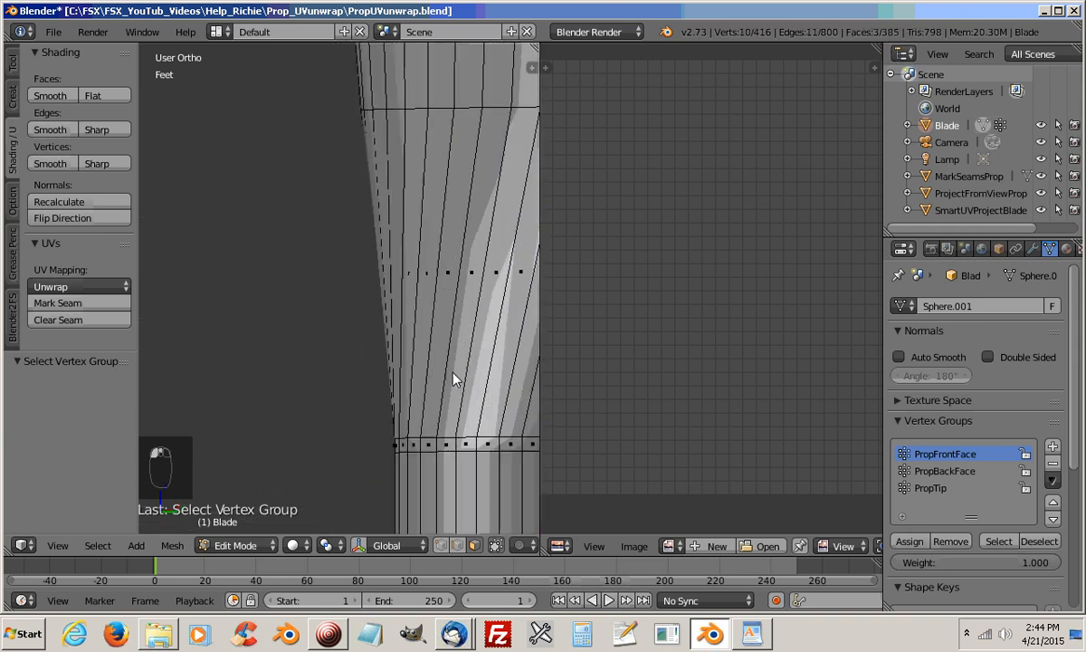
pyautogui.keyDown('shift'); pyautogui.rightClick(421, 342); pyautogui.keyUp('shift')
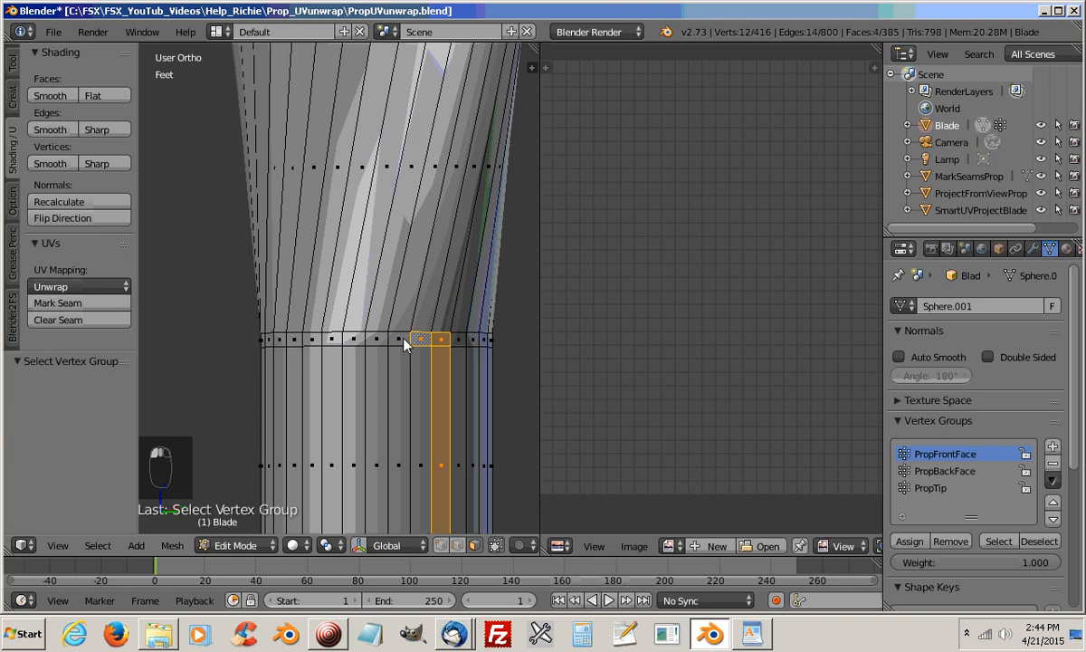
pyautogui.keyDown('shift'); pyautogui.rightClick(399, 341); pyautogui.keyUp('shift')
pyautogui.keyDown('shift'); pyautogui.rightClick(376, 342); pyautogui.keyUp('shift')
pyautogui.keyDown('shift'); pyautogui.rightClick(355, 341); pyautogui.keyUp('shift')
pyautogui.keyDown('shift'); pyautogui.rightClick(332, 342); pyautogui.keyUp('shift')
pyautogui.keyDown('shift'); pyautogui.rightClick(313, 341); pyautogui.keyUp('shift')
pyautogui.keyDown('shift'); pyautogui.rightClick(294, 341); pyautogui.keyUp('shift')
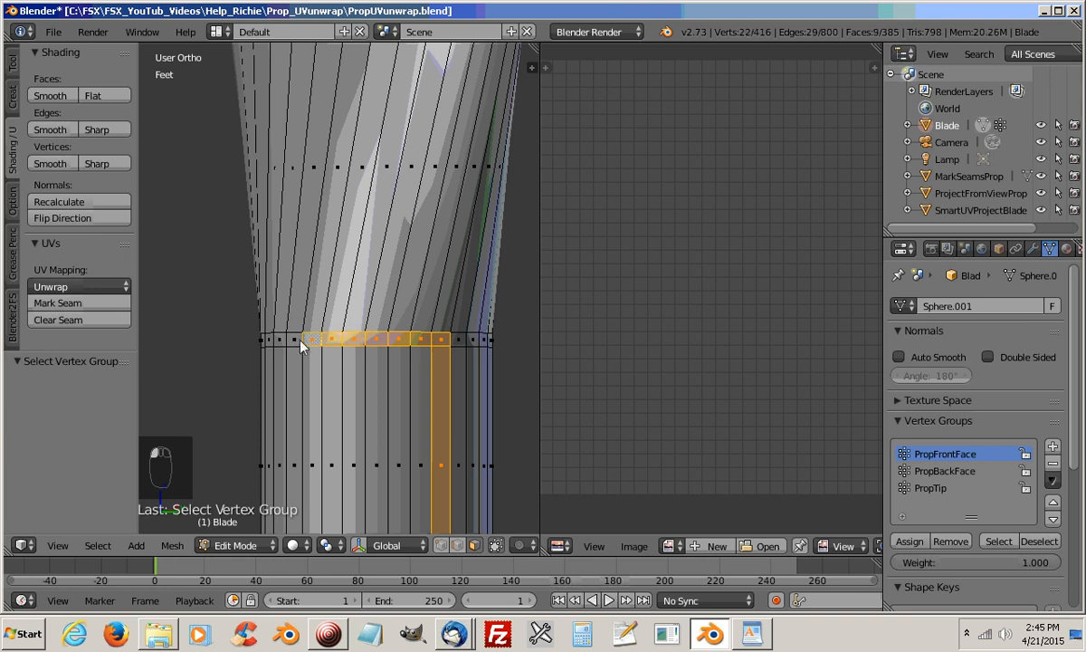
pyautogui.keyDown('shift'); pyautogui.rightClick(279, 342); pyautogui.keyUp('shift')
pyautogui.keyDown('shift'); pyautogui.rightClick(270, 346); pyautogui.keyUp('shift')
# Add the tall shaft faces directly below the selected collar faces to the selection
pyautogui.keyDown('shift'); pyautogui.rightClick(269, 424); pyautogui.keyUp('shift')
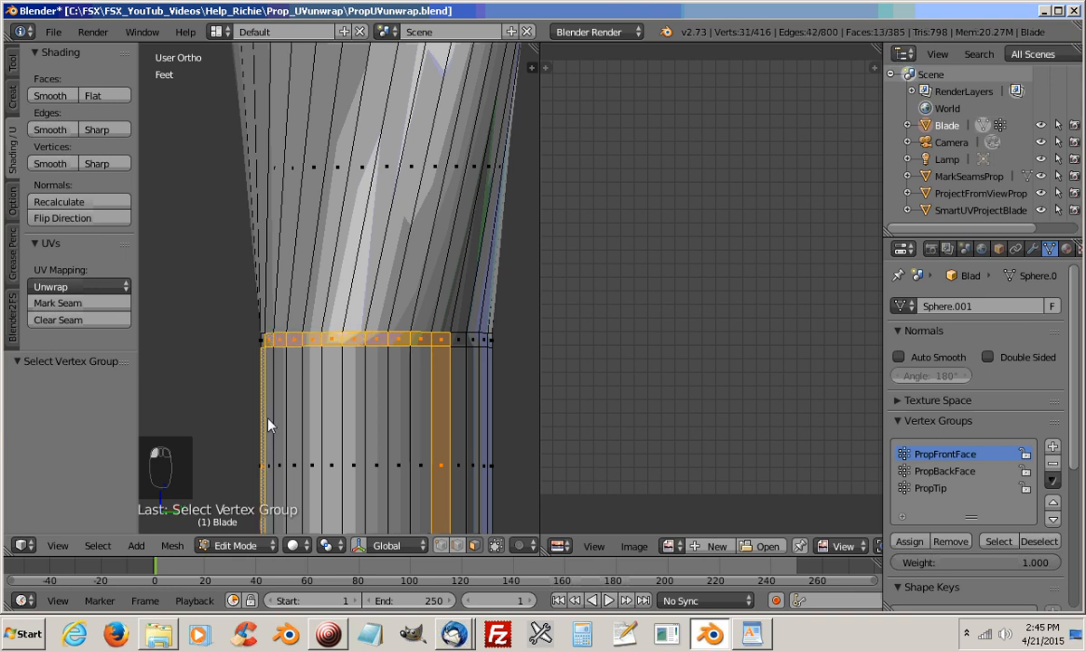
pyautogui.keyDown('shift'); pyautogui.rightClick(282, 431); pyautogui.keyUp('shift')
pyautogui.keyDown('shift'); pyautogui.rightClick(300, 437); pyautogui.keyUp('shift')
pyautogui.keyDown('shift'); pyautogui.rightClick(313, 440); pyautogui.keyUp('shift')
pyautogui.keyDown('shift'); pyautogui.rightClick(333, 447); pyautogui.keyUp('shift')
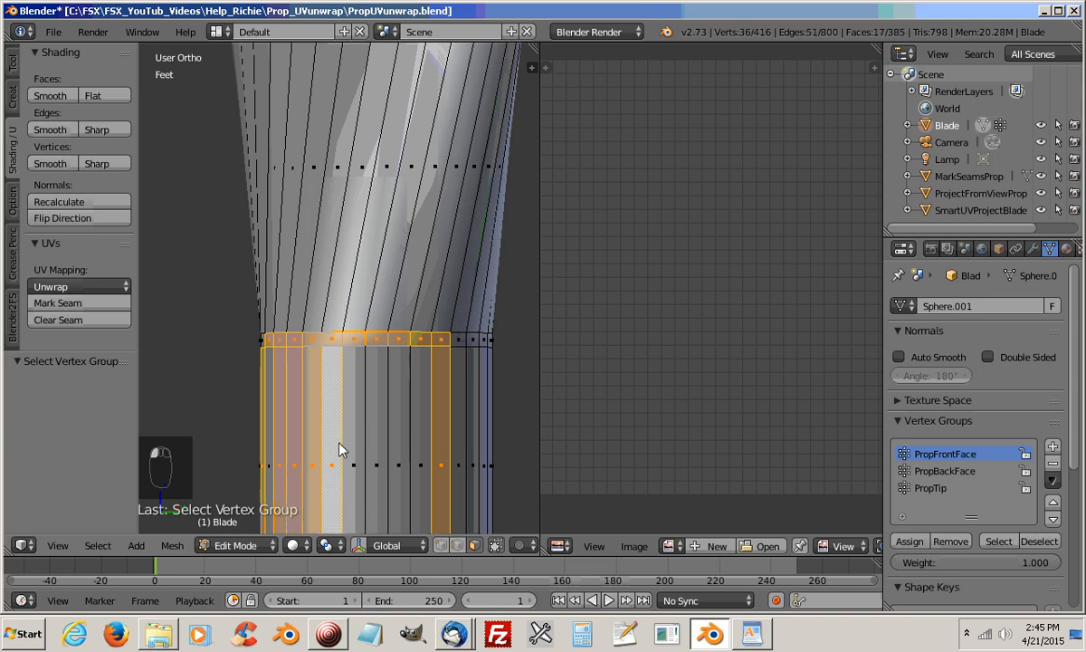
pyautogui.keyDown('shift'); pyautogui.rightClick(354, 453); pyautogui.keyUp('shift')
pyautogui.keyDown('shift'); pyautogui.rightClick(377, 460); pyautogui.keyUp('shift')
pyautogui.keyDown('shift'); pyautogui.rightClick(396, 463); pyautogui.keyUp('shift')
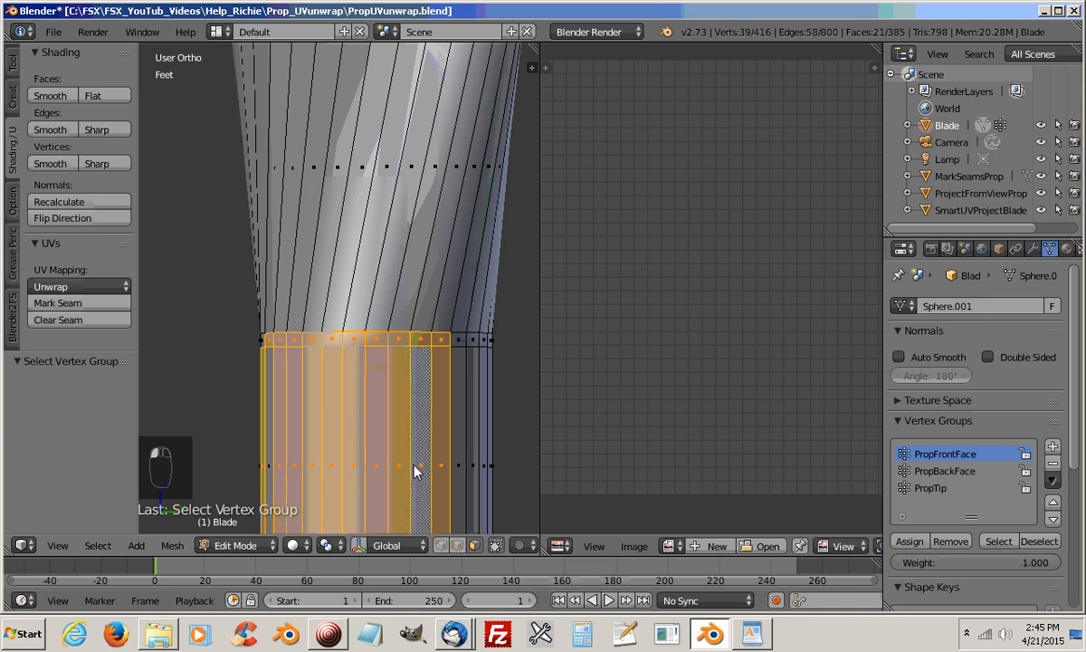
pyautogui.keyDown('shift'); pyautogui.rightClick(273, 474); pyautogui.keyUp('shift')
# Extend the selection over the remaining collar and shaft faces of the back half, up to the opposite marked face
pyautogui.moveTo(285, 493); pyautogui.dragTo(485, 485, button='middle')
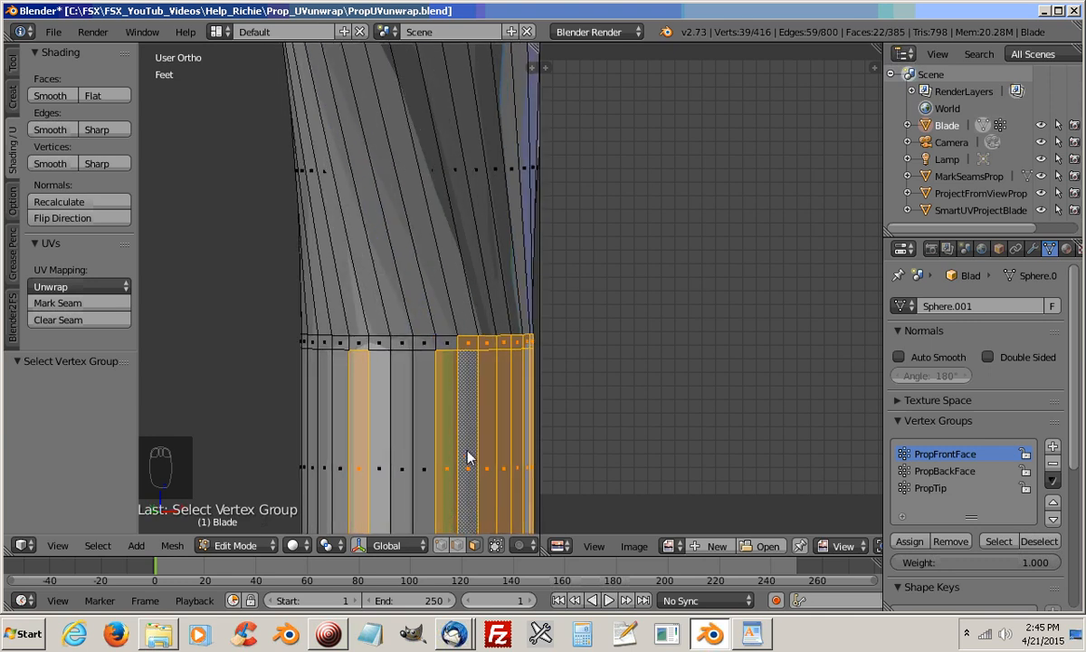
pyautogui.keyDown('shift'); pyautogui.rightClick(447, 345); pyautogui.keyUp('shift')
pyautogui.keyDown('shift'); pyautogui.rightClick(423, 345); pyautogui.keyUp('shift')
pyautogui.keyDown('shift'); pyautogui.rightClick(401, 343); pyautogui.keyUp('shift')
pyautogui.keyDown('shift'); pyautogui.rightClick(379, 344); pyautogui.keyUp('shift')
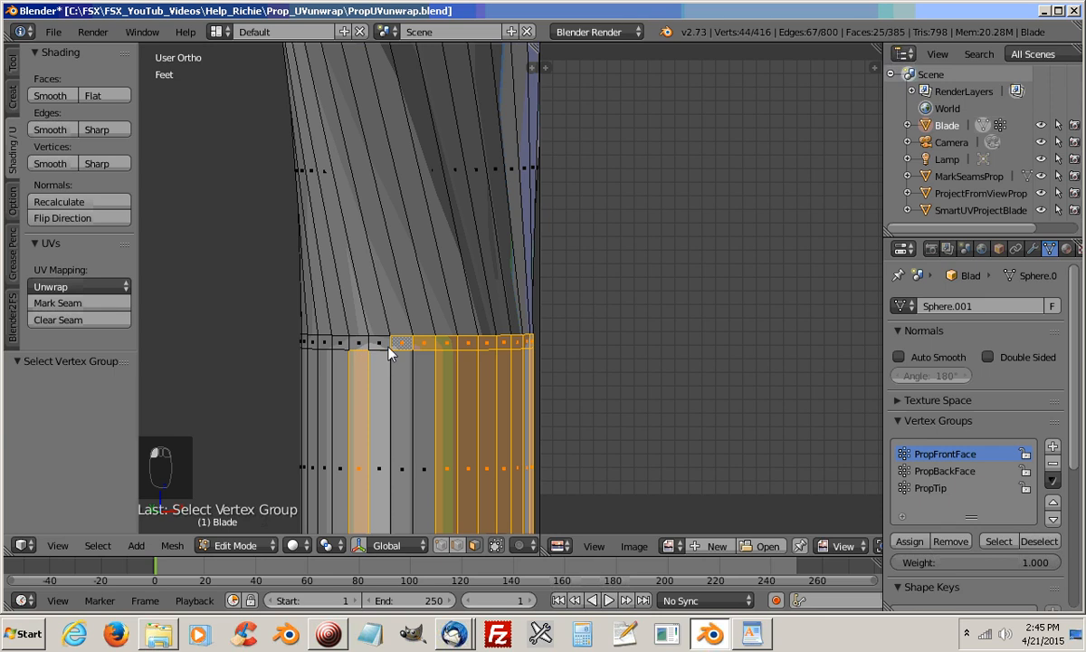
pyautogui.keyDown('shift'); pyautogui.rightClick(359, 344); pyautogui.keyUp('shift')
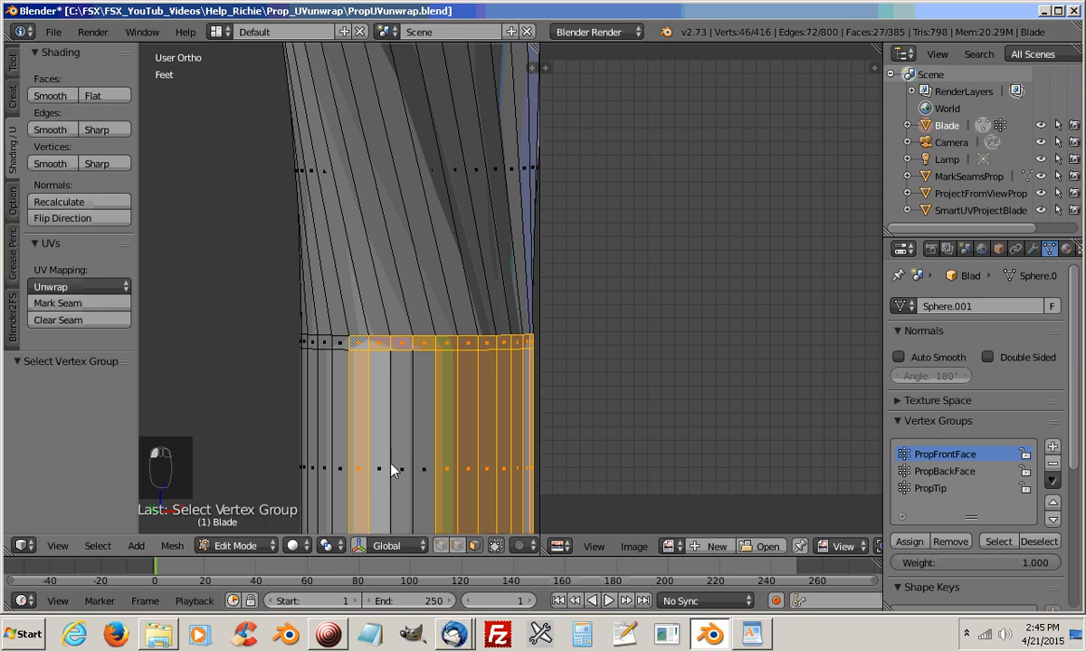
pyautogui.press('c')
pyautogui.moveTo(369, 468); pyautogui.dragTo(446, 483)
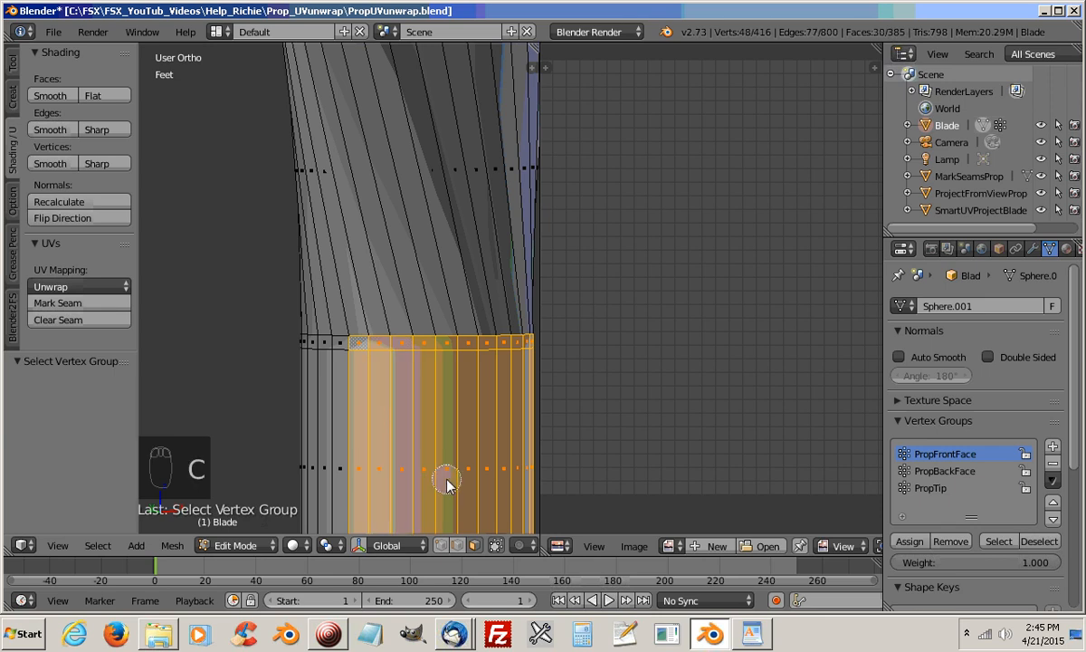
pyautogui.rightClick(446, 480)
pyautogui.keyDown('shift'); pyautogui.moveTo(419, 481); pyautogui.dragTo(400, 210, button='middle'); pyautogui.keyUp('shift')
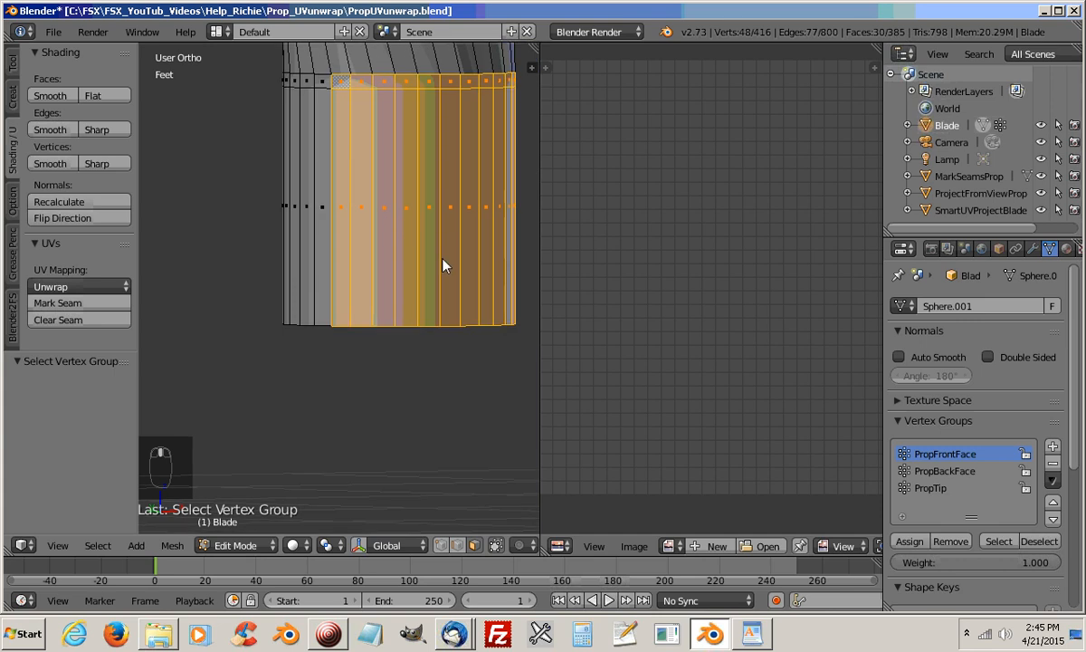
pyautogui.moveTo(444, 265); pyautogui.dragTo(357, 366, button='middle')
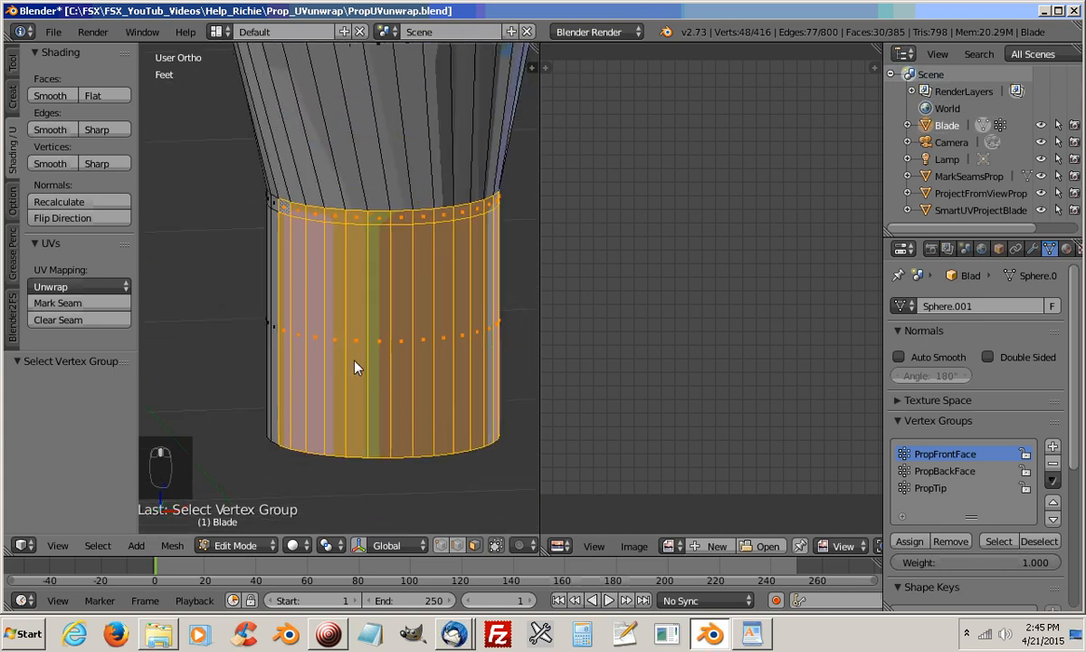
pyautogui.moveTo(342, 315); pyautogui.dragTo(400, 305, button='middle')
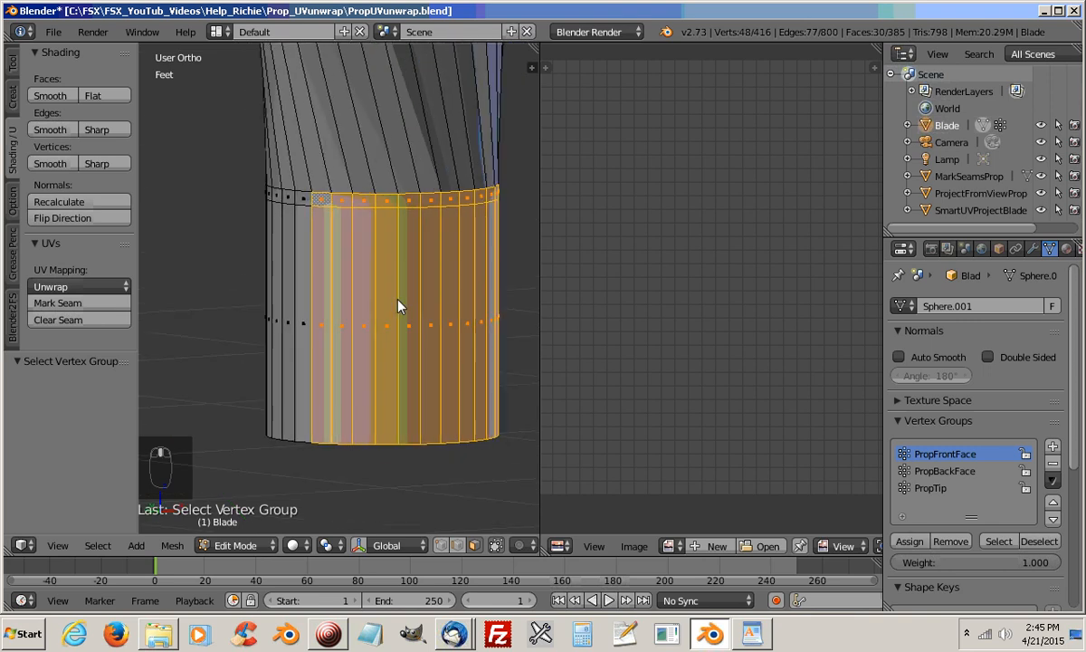
# Add a vertex group named PropShaftBack and assign the selected shaft faces to it
pyautogui.click(1052, 447)
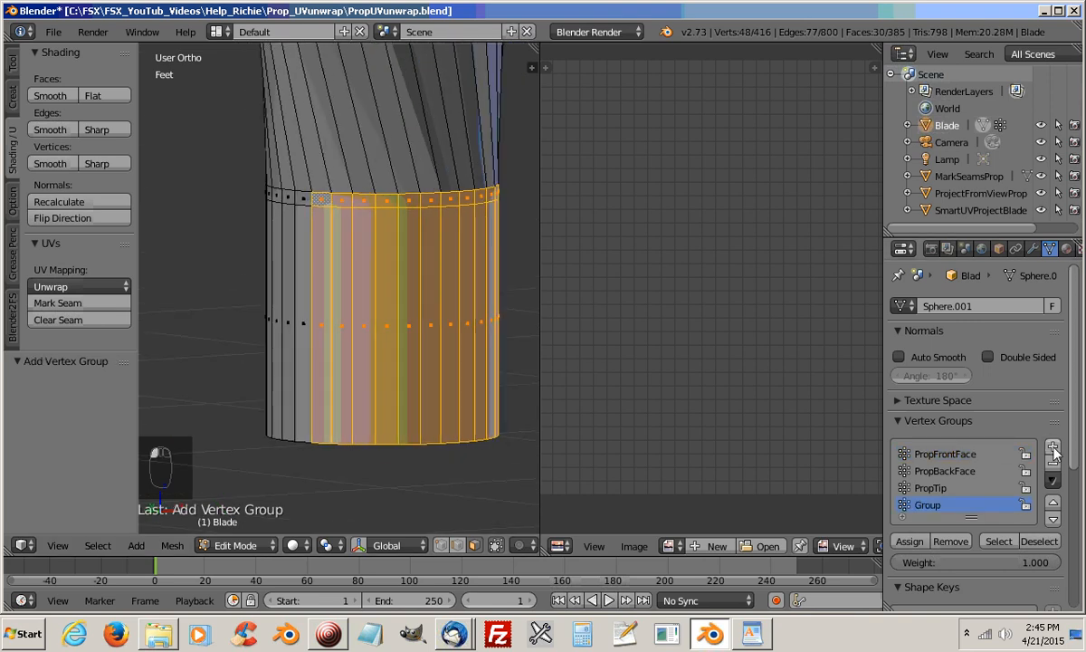
pyautogui.doubleClick(939, 512)
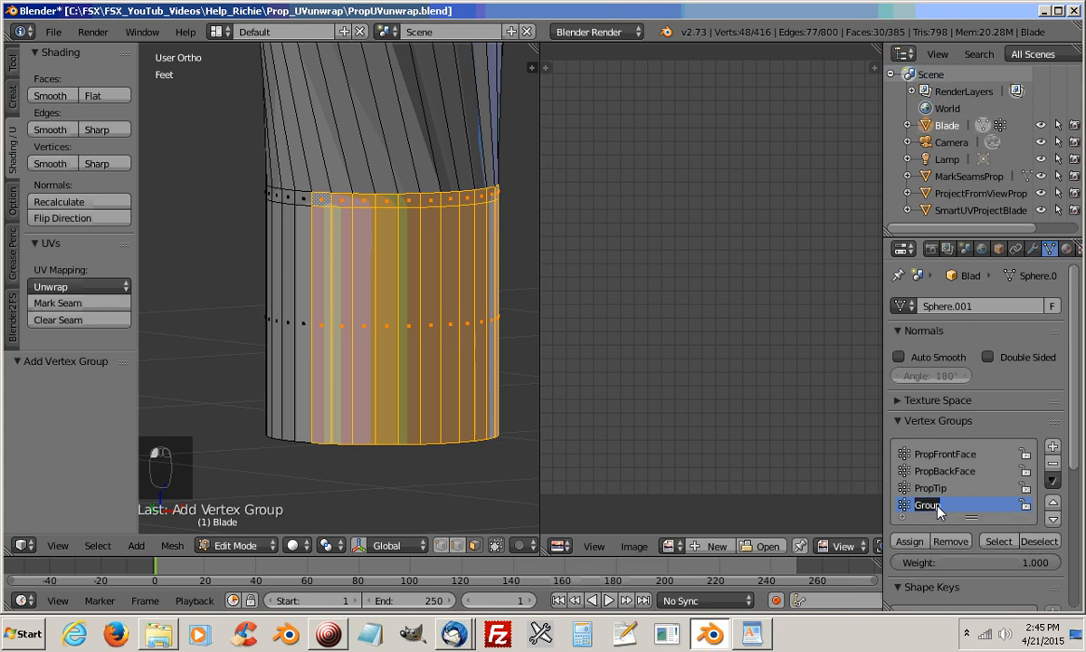
pyautogui.write('Pr')
pyautogui.press('BackSpace')
pyautogui.press('BackSpace')
pyautogui.press('BackSpace')
pyautogui.press('BackSpace')
pyautogui.press('BackSpace')
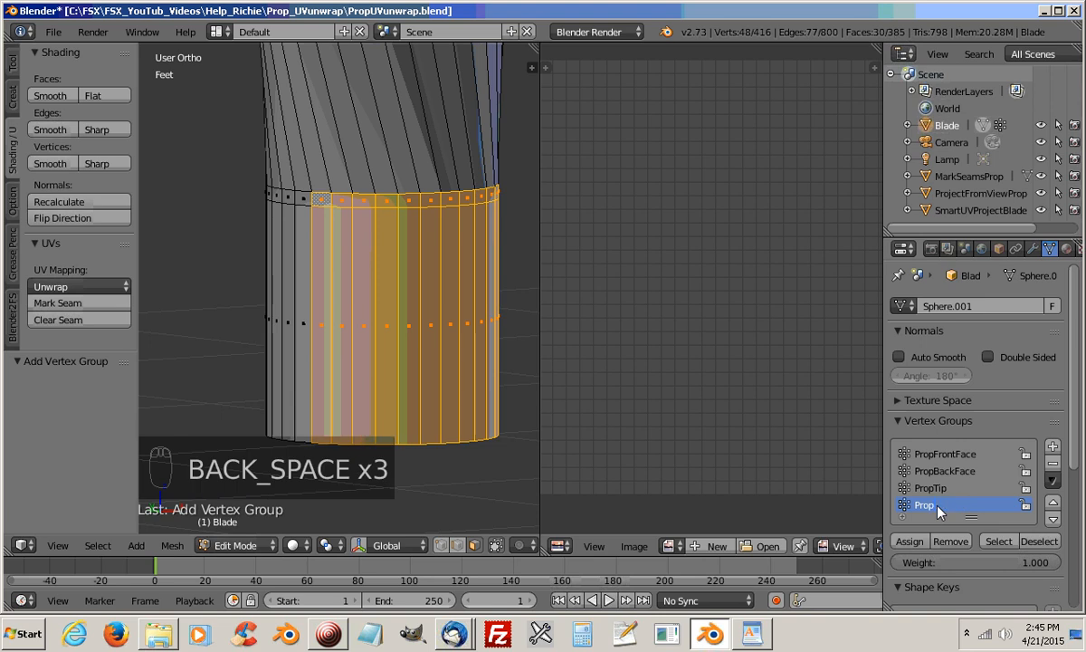
pyautogui.write('ShaftBack')
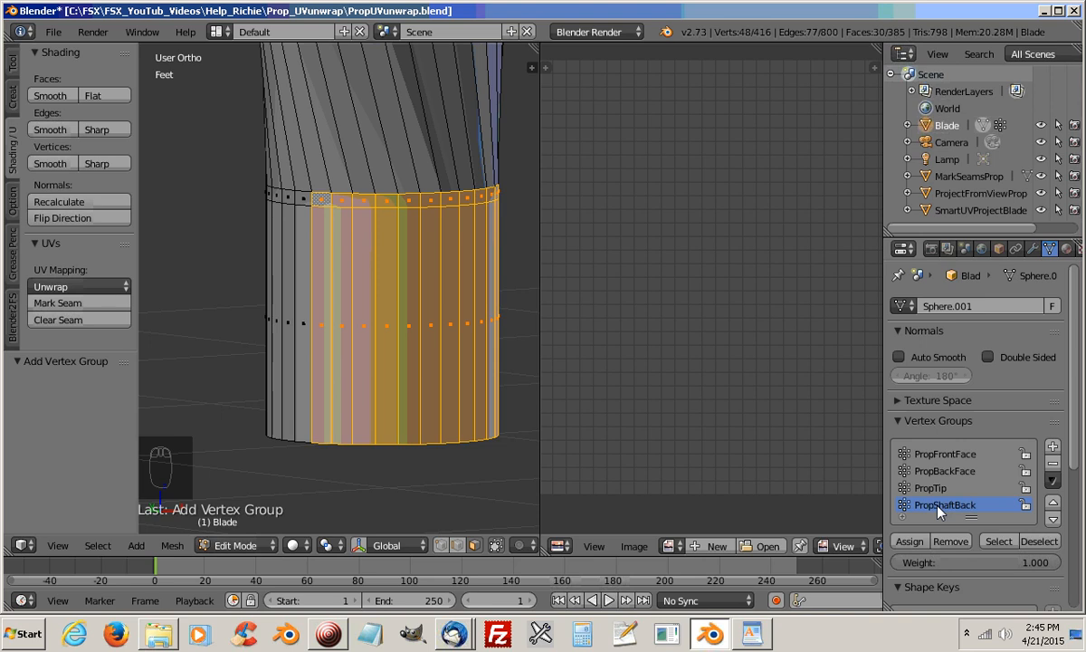
pyautogui.click(907, 542)
# Start a new selection with two opposite boundary faces of the shaft and a collar face near one of them
pyautogui.moveTo(342, 432); pyautogui.dragTo(471, 359, button='middle')
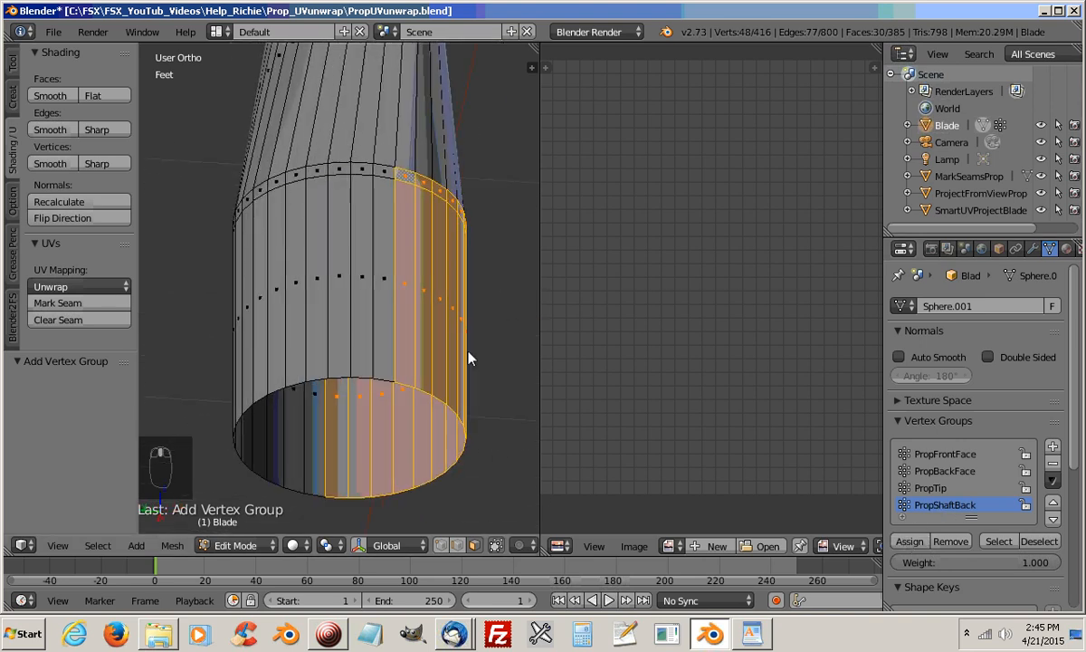
pyautogui.moveTo(373, 368); pyautogui.dragTo(368, 287, button='middle')
pyautogui.click(369, 274)
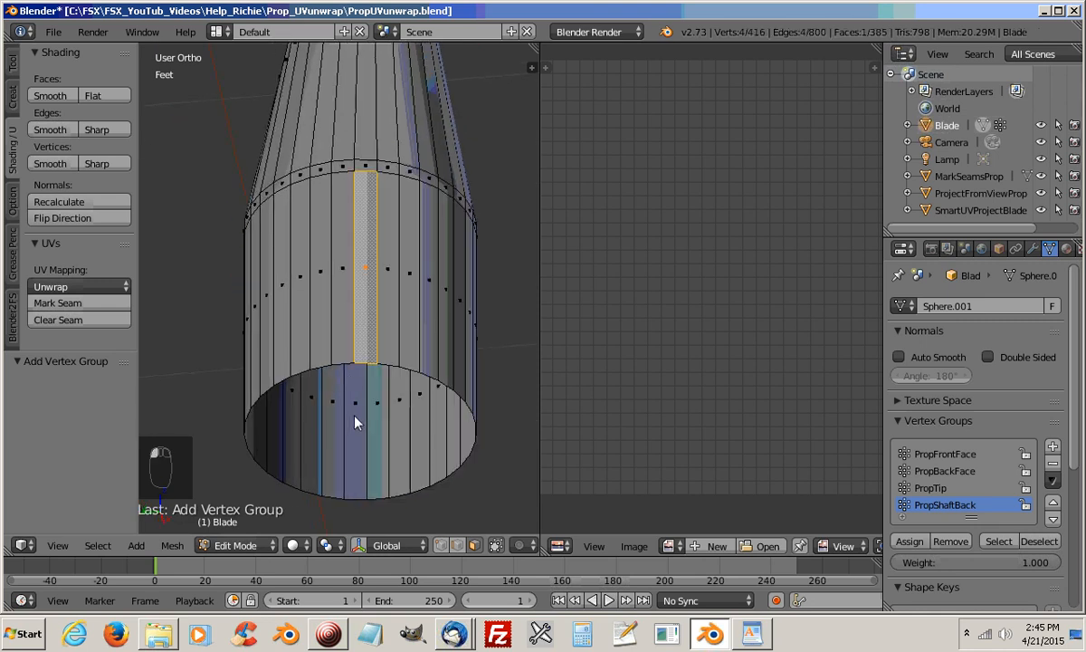
pyautogui.keyDown('shift'); pyautogui.click(355, 413); pyautogui.keyUp('shift')
pyautogui.keyDown('shift'); pyautogui.click(344, 168); pyautogui.keyUp('shift')
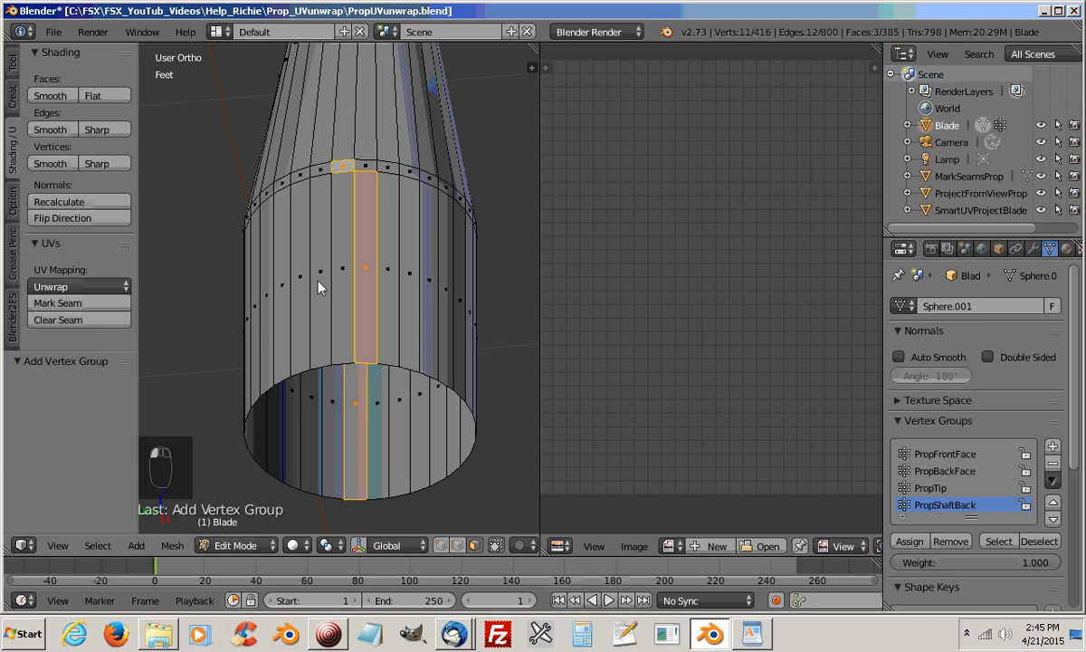
# Circle-select the collar and shaft faces from the first boundary face around to the visible edge of the front half
pyautogui.moveTo(330, 353); pyautogui.dragTo(400, 269, button='middle')
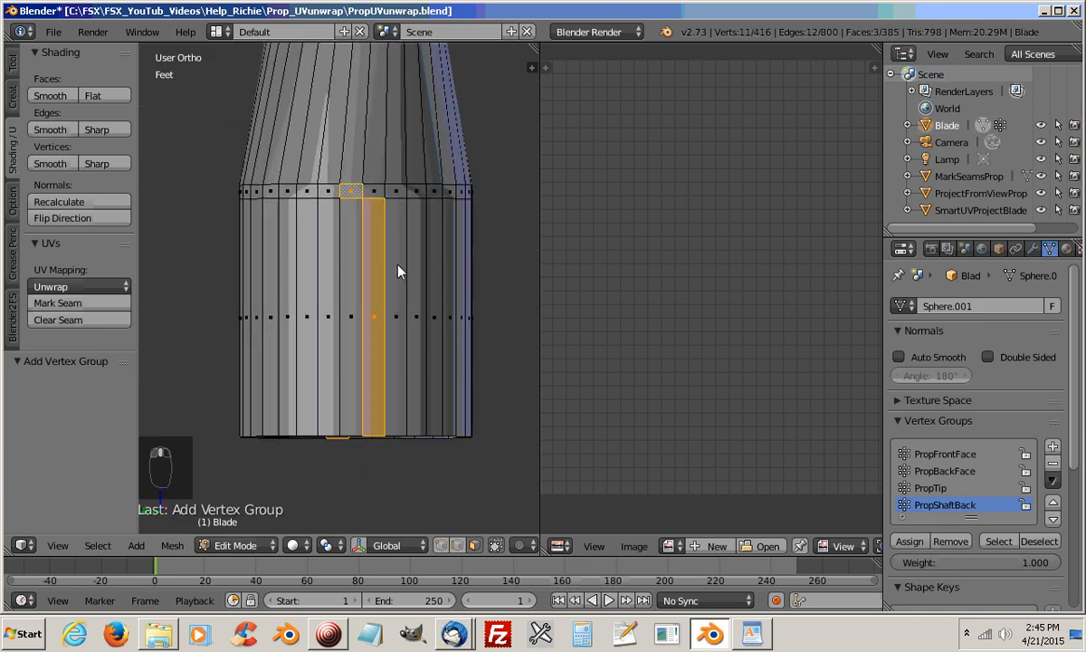
pyautogui.keyDown('shift'); pyautogui.click(365, 201); pyautogui.keyUp('shift')
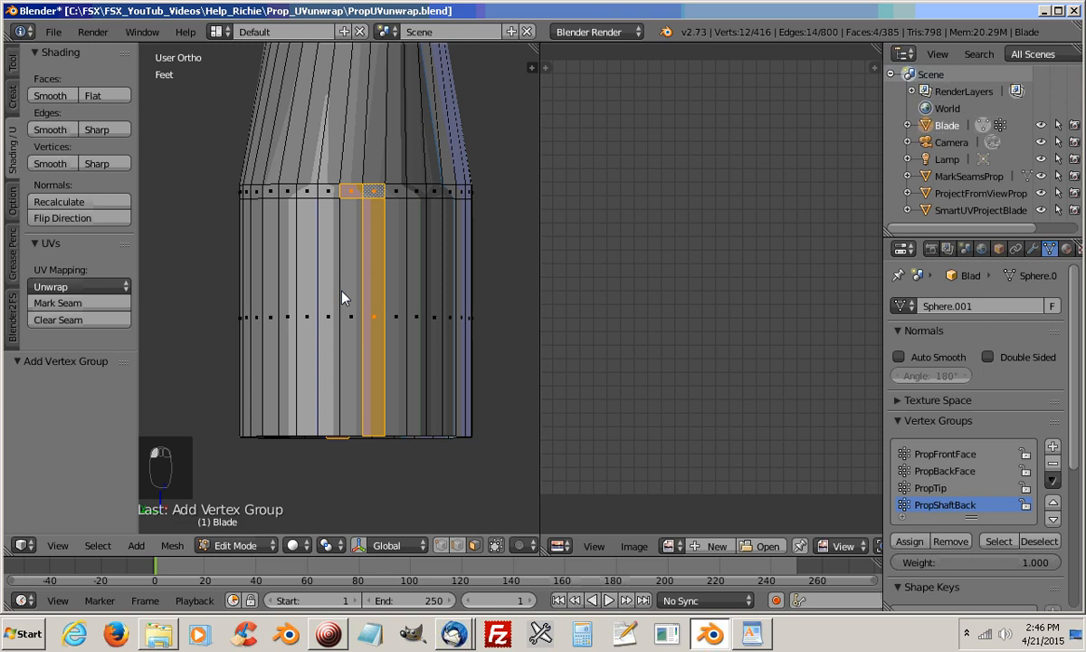
pyautogui.press('c')
pyautogui.moveTo(364, 201); pyautogui.dragTo(245, 213)
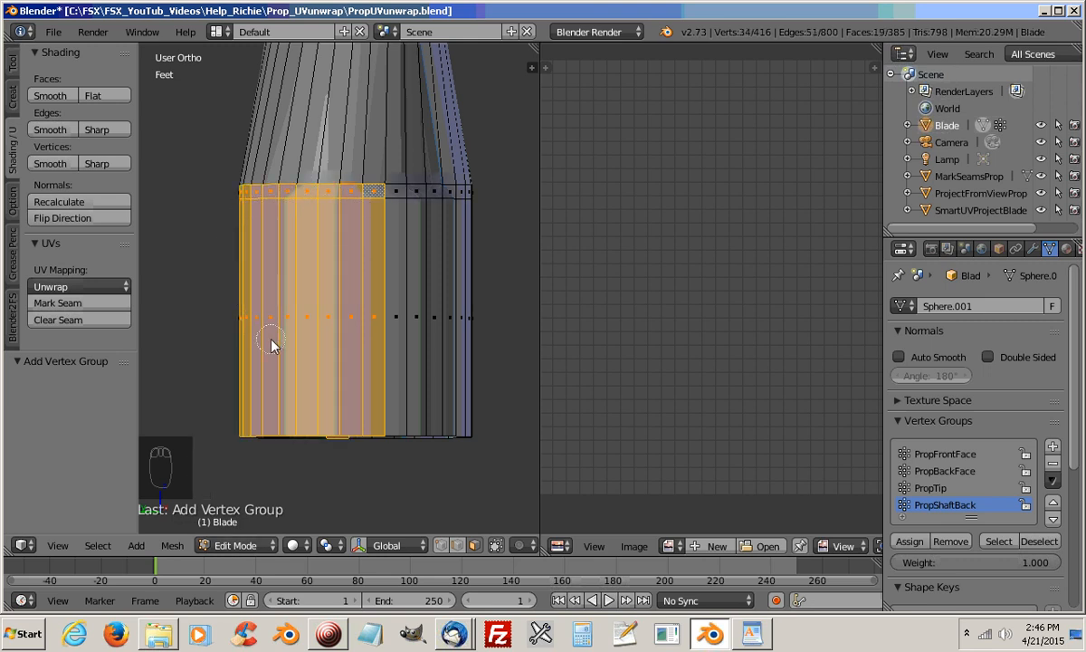
# Circle-select the rest of the front half's collar and shaft faces, up to the opposite boundary face
pyautogui.moveTo(279, 344); pyautogui.dragTo(520, 376, button='middle')
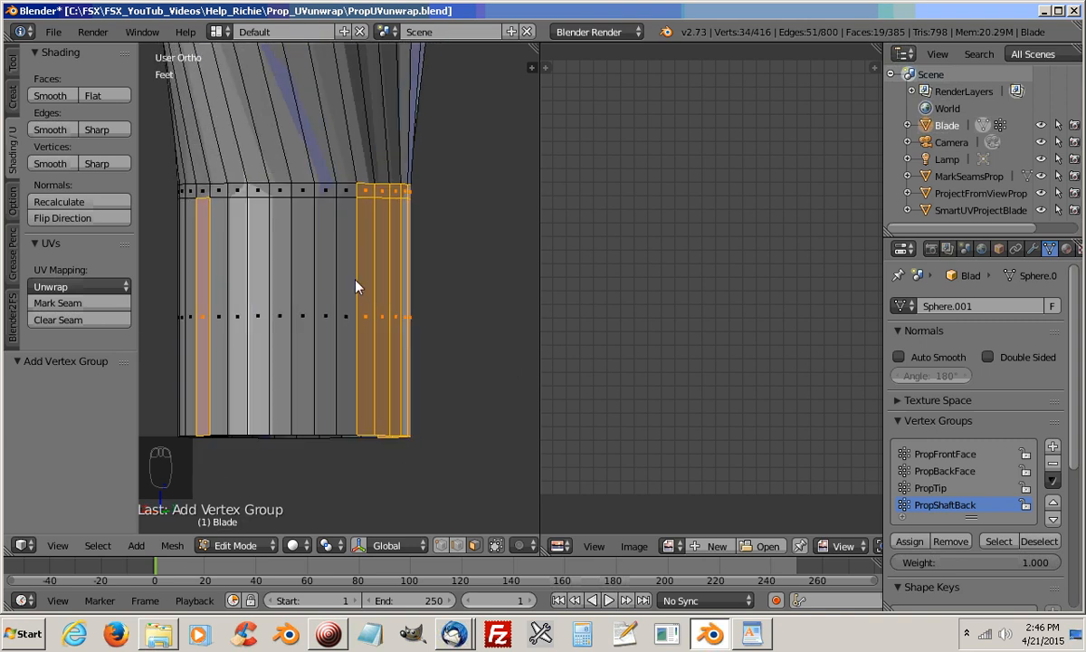
pyautogui.press('c')
pyautogui.moveTo(355, 209); pyautogui.dragTo(229, 214)
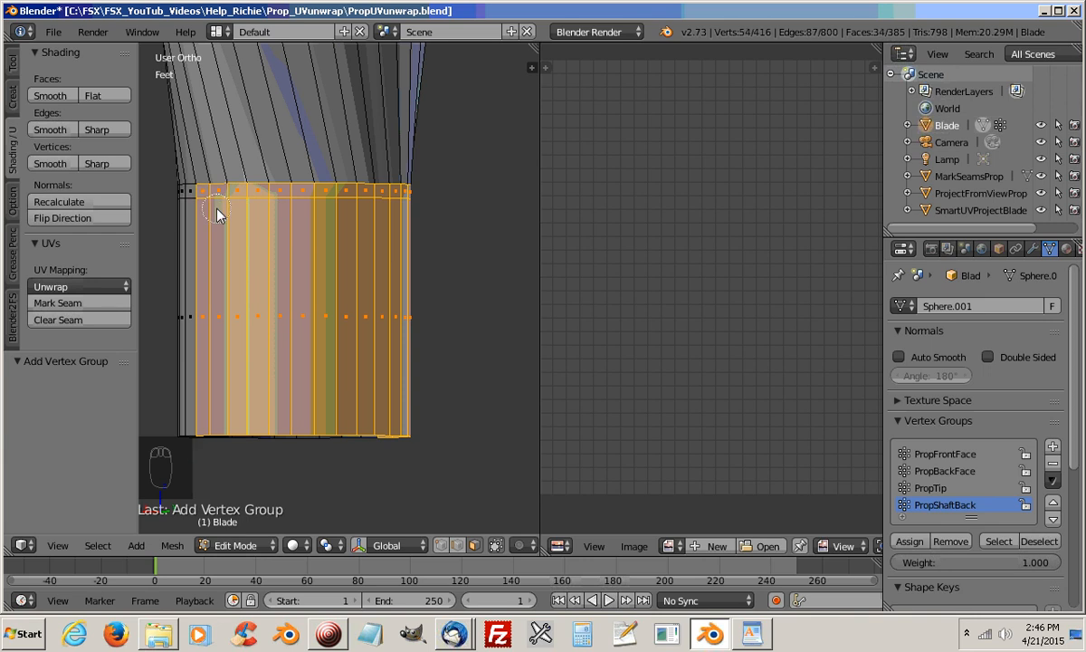
pyautogui.moveTo(259, 299)
pyautogui.mouseDown(button='middle')
pyautogui.moveTo(250, 282)
pyautogui.moveTo(239, 304)
pyautogui.mouseUp(button='middle')
pyautogui.scroll(-4, 326, 329)
pyautogui.moveTo(329, 337); pyautogui.dragTo(244, 421, button='middle')
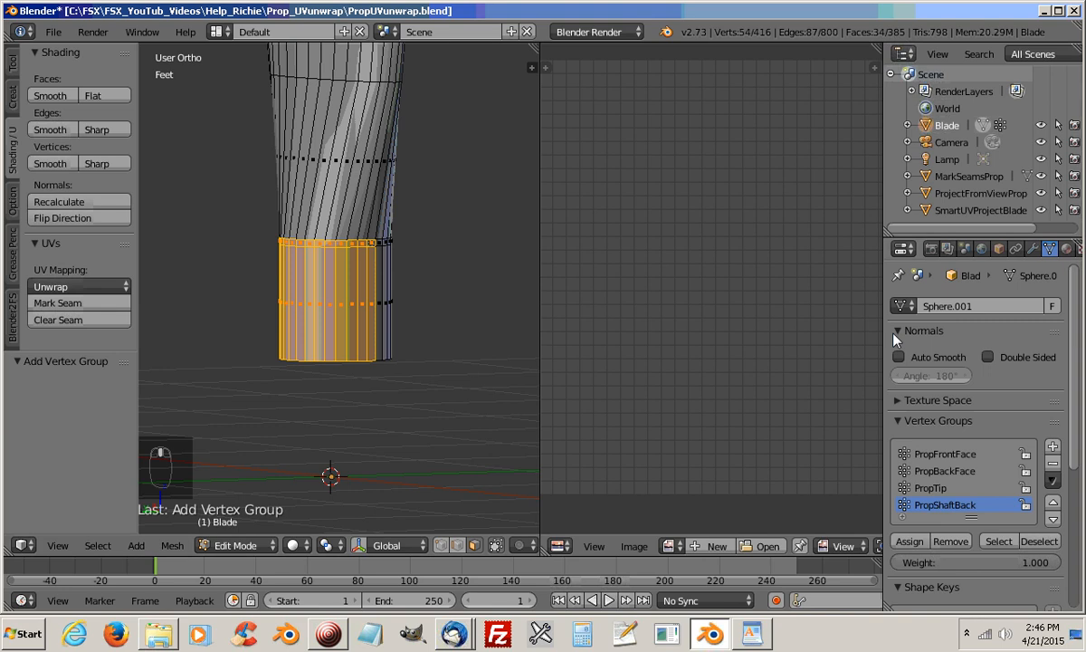
# Add a vertex group named PropShaftFront for the selected front shaft faces
pyautogui.click(1053, 445)
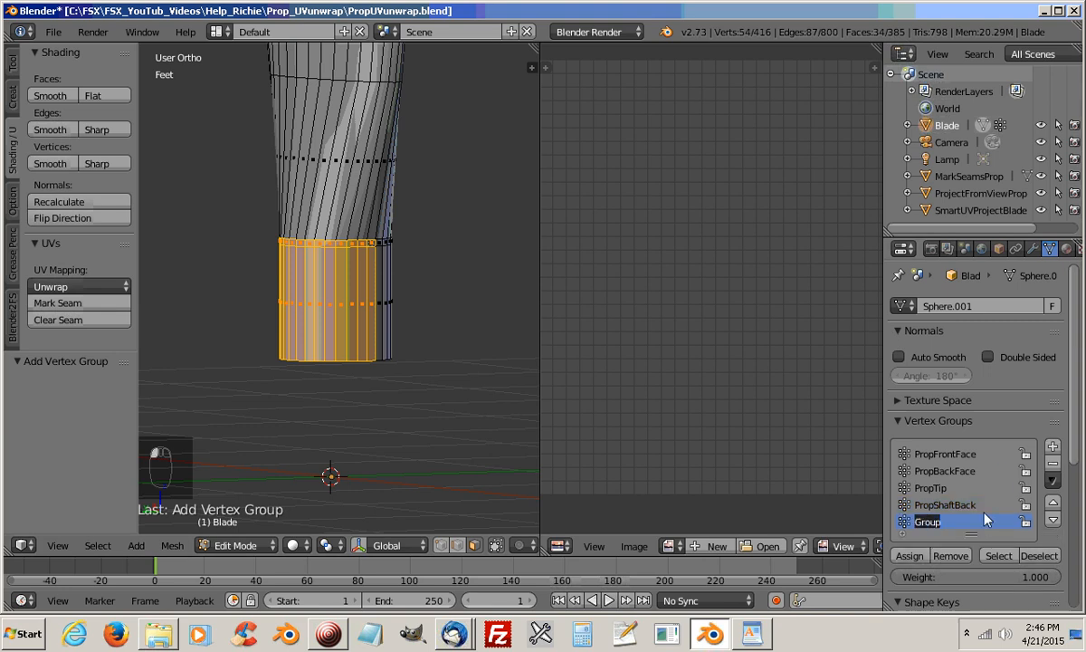
pyautogui.write('PropShaftFront')
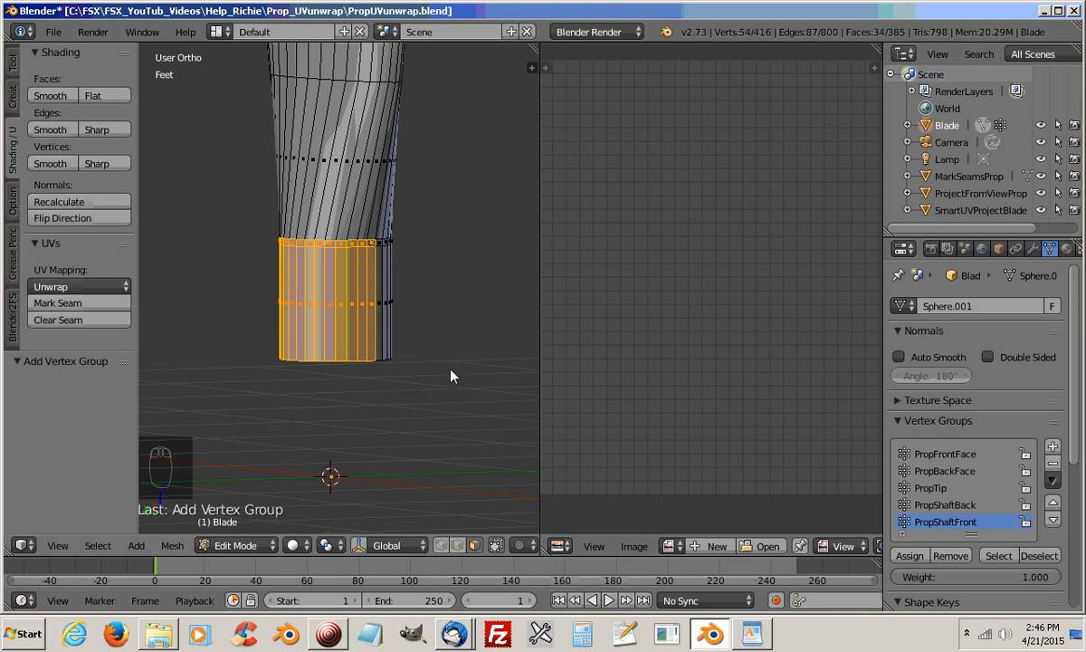
# Clear the selection and select the blade faces belonging to the PropFrontFace vertex group
pyautogui.scroll(-3, 436, 299)
pyautogui.keyDown('shift'); pyautogui.moveTo(435, 276); pyautogui.dragTo(439, 388, button='middle'); pyautogui.keyUp('shift')
pyautogui.press('a')
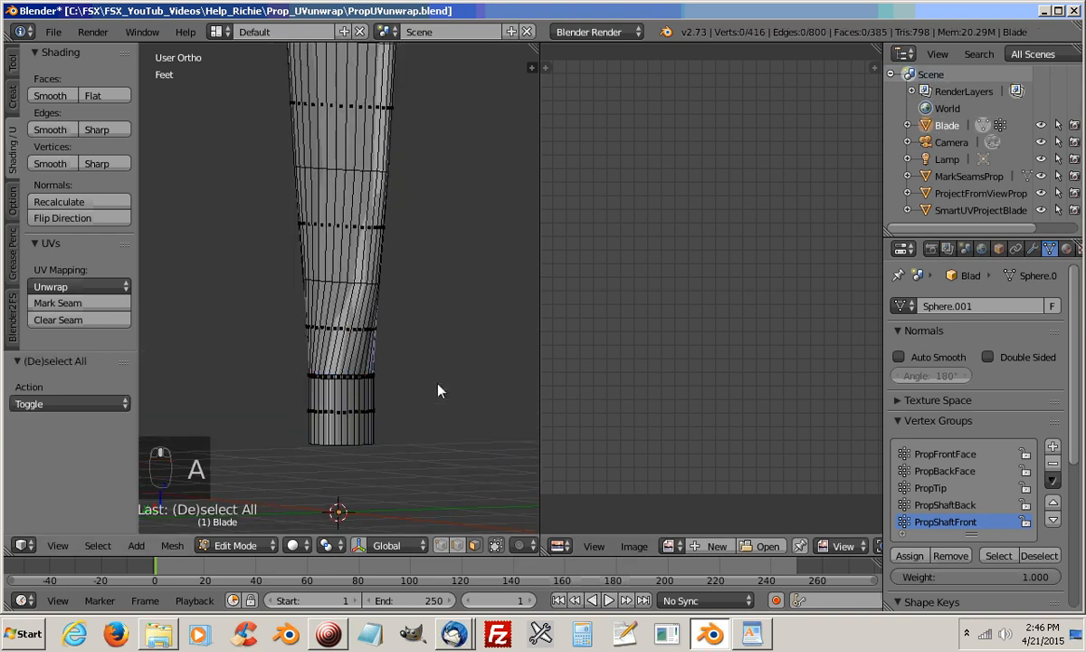
pyautogui.moveTo(439, 335); pyautogui.dragTo(368, 337, button='middle')
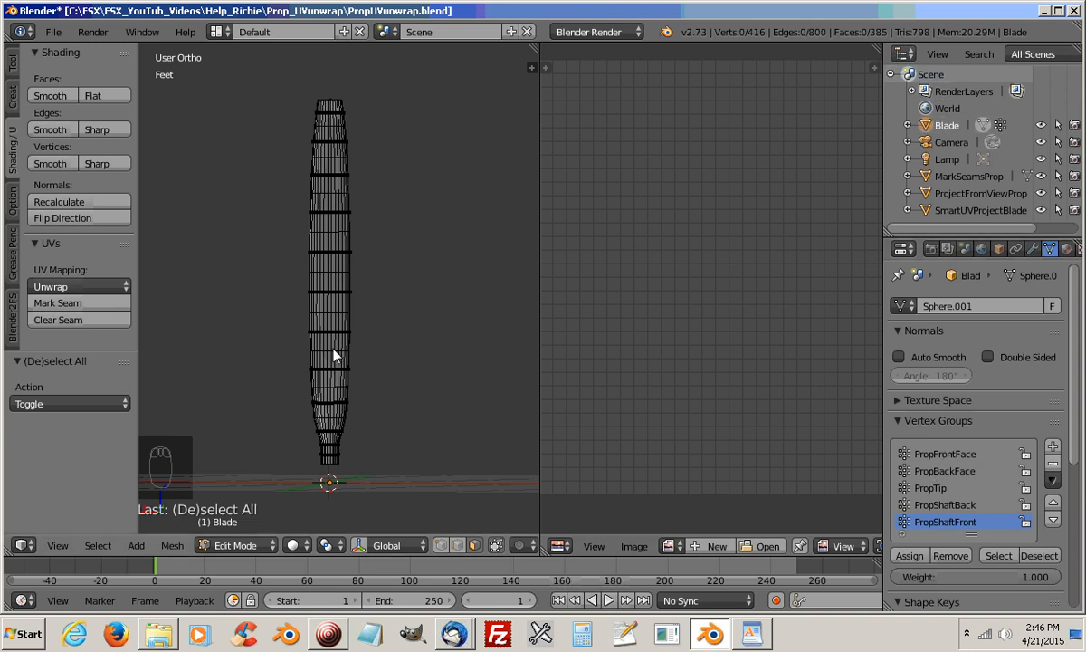
pyautogui.click(951, 462)
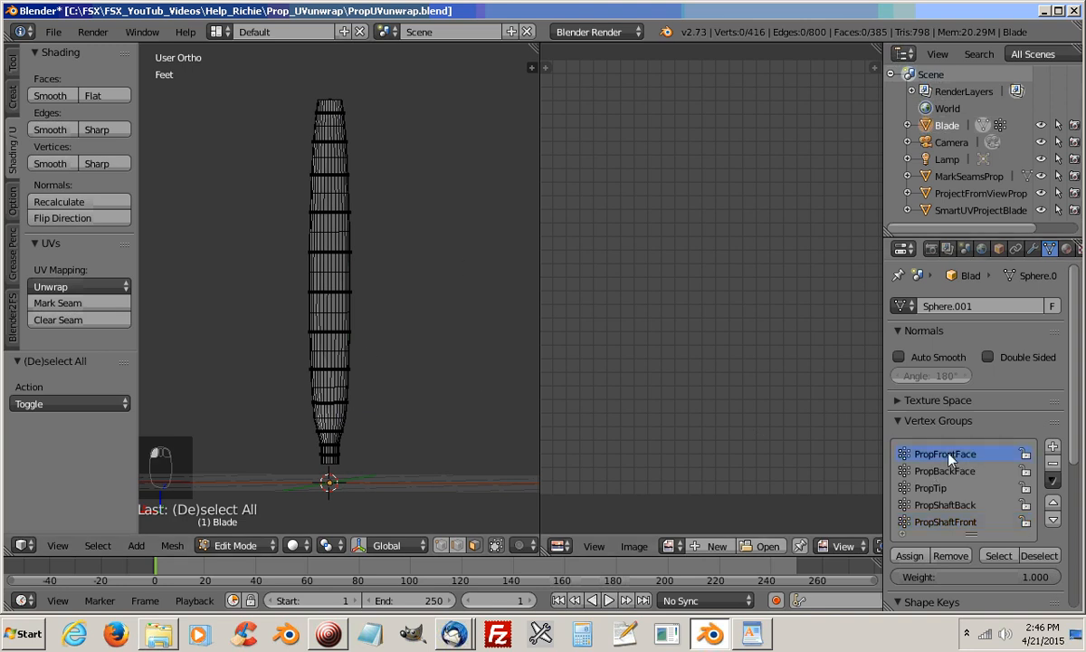
pyautogui.click(990, 559)
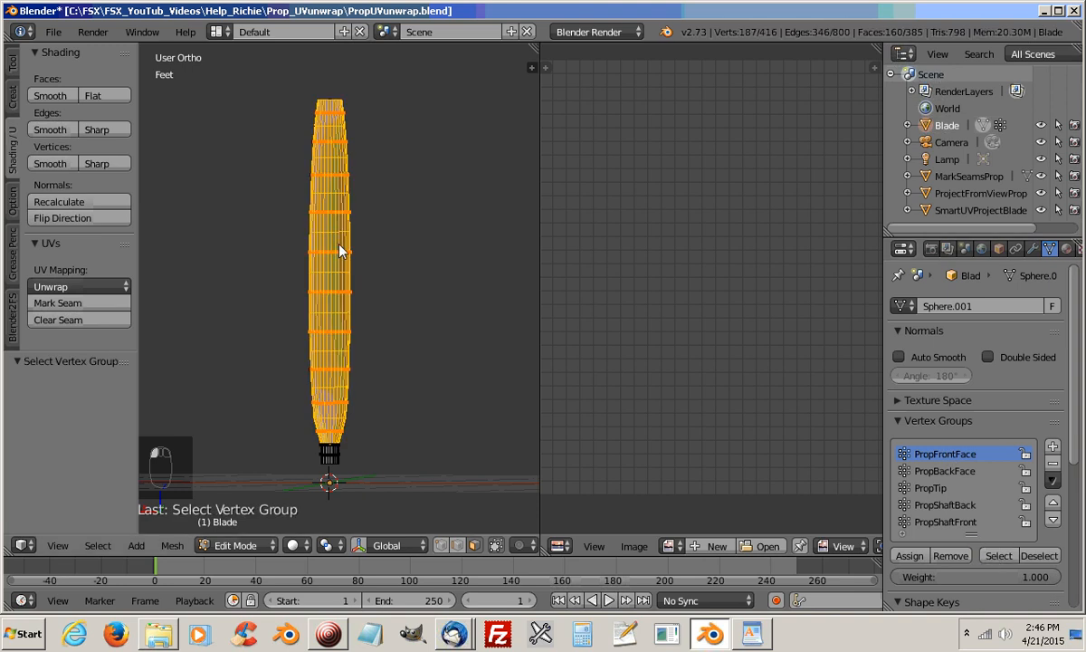
# Unwrap the selected front faces of the blade with the standard Unwrap method
pyautogui.press('u')
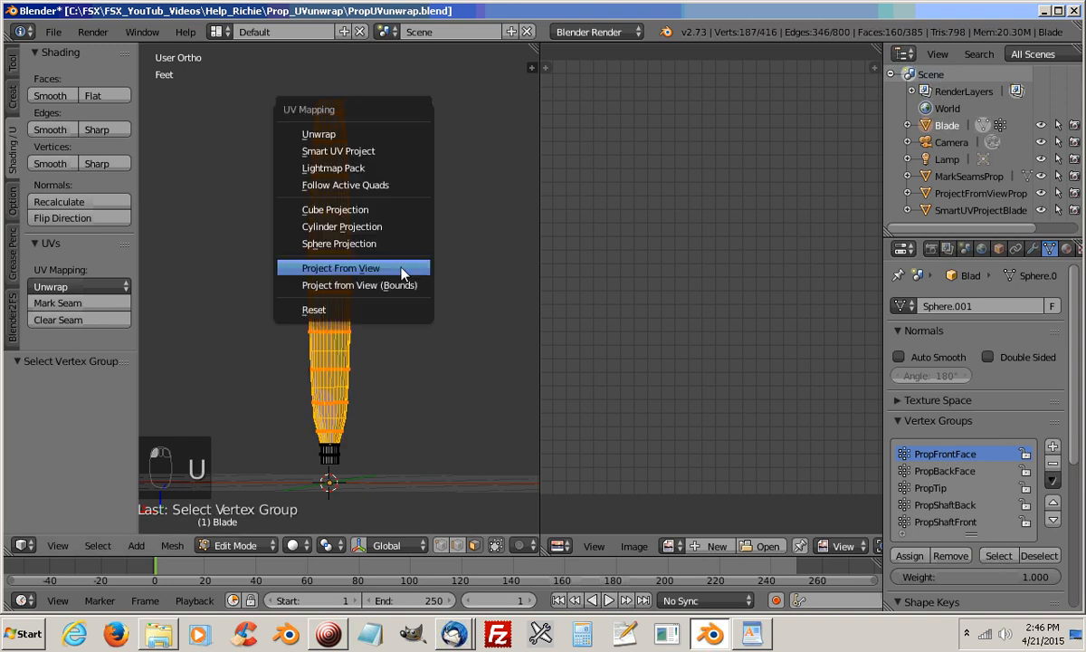
pyautogui.click(321, 136)
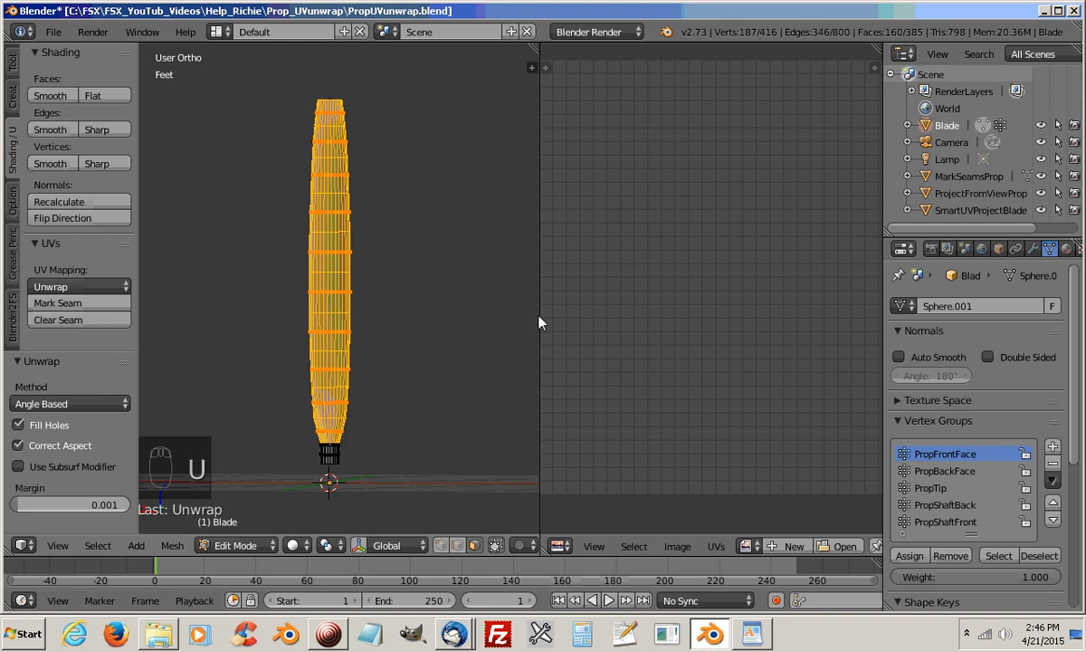
pyautogui.scroll(-3, 751, 365)
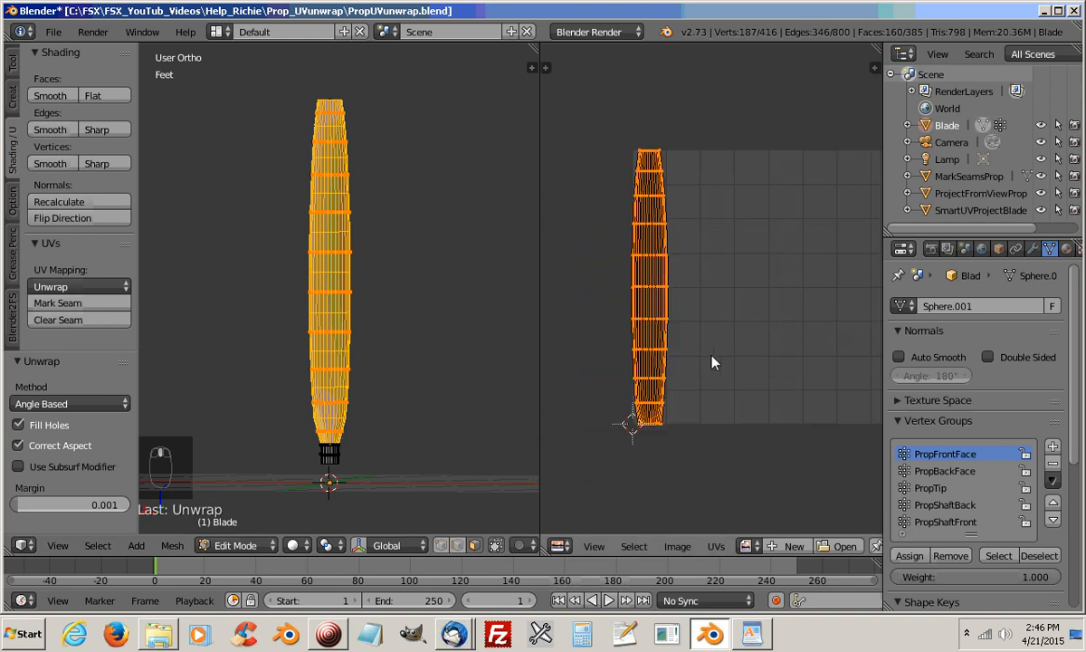
pyautogui.moveTo(701, 355); pyautogui.dragTo(680, 361, button='middle')
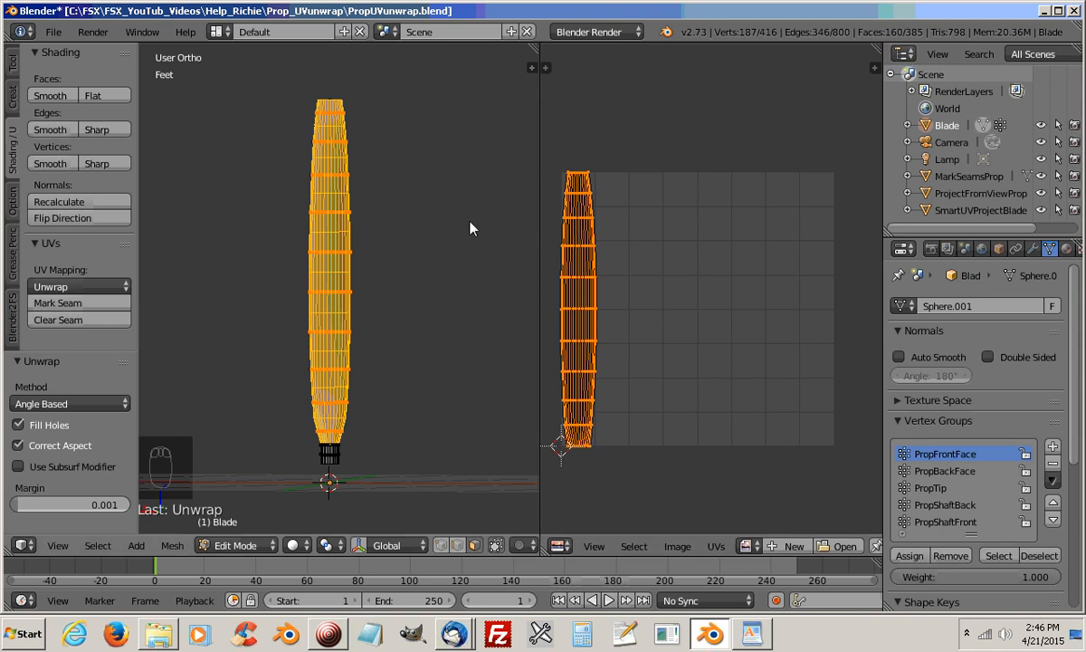
# Unwrap only the PropBackFace group's faces and shift their UV island about 37 units in X, clear of the front island
pyautogui.click(1041, 556)
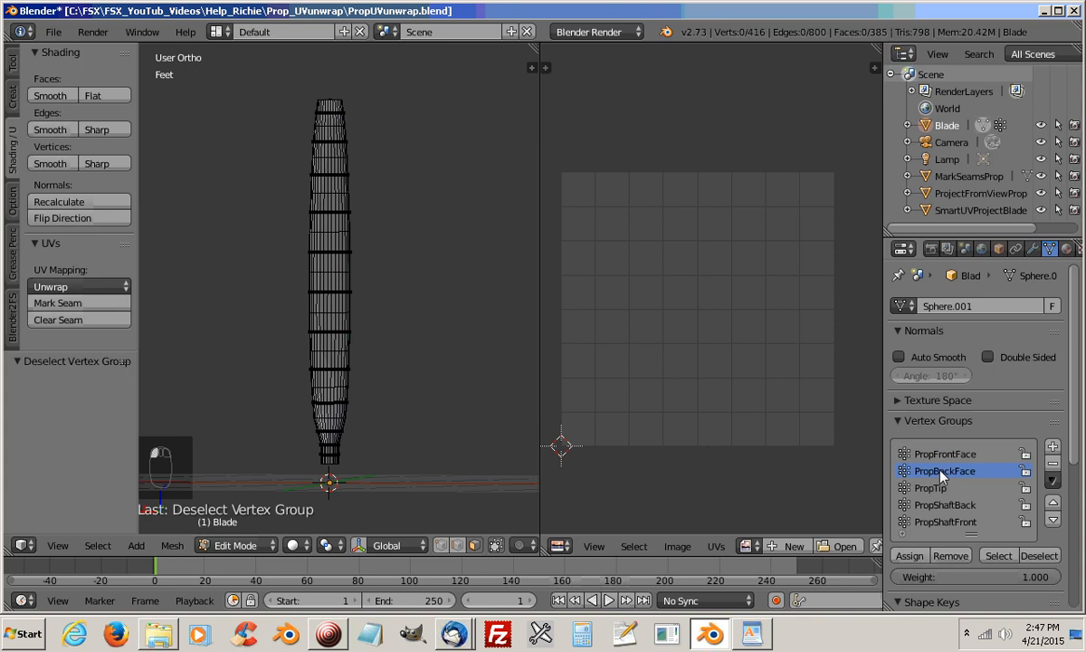
pyautogui.click(997, 558)
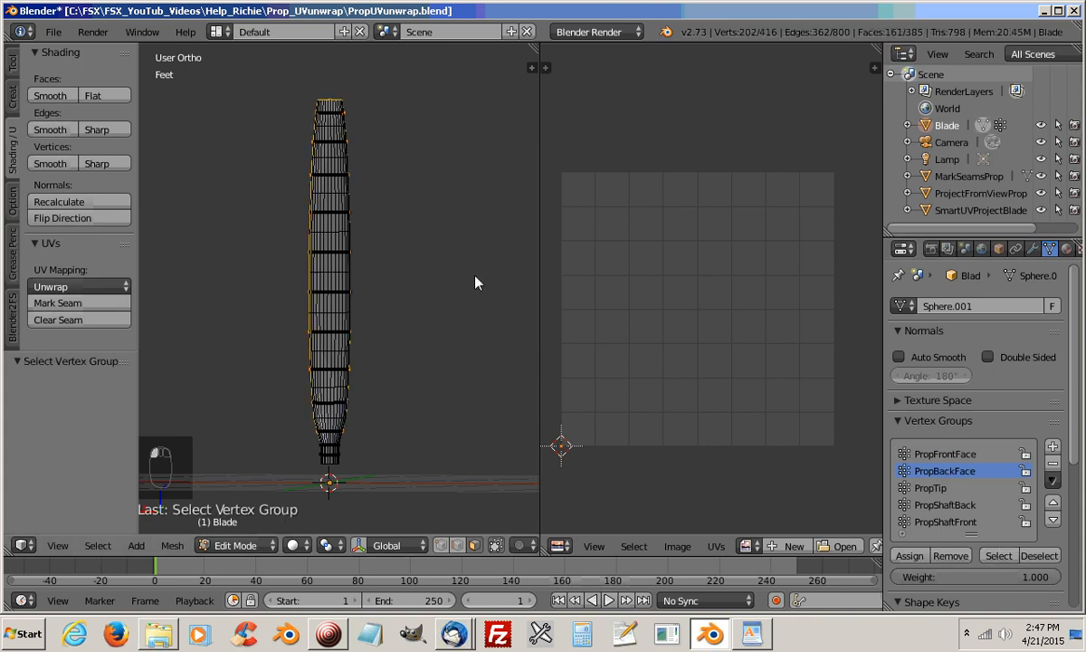
pyautogui.press('u')
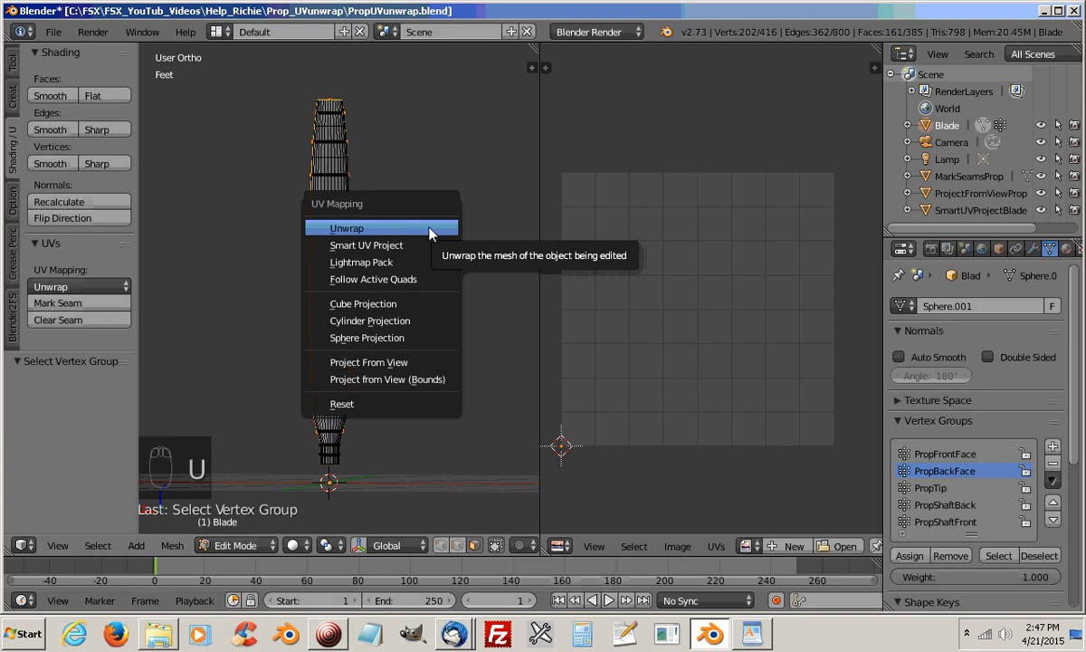
pyautogui.click(389, 229)
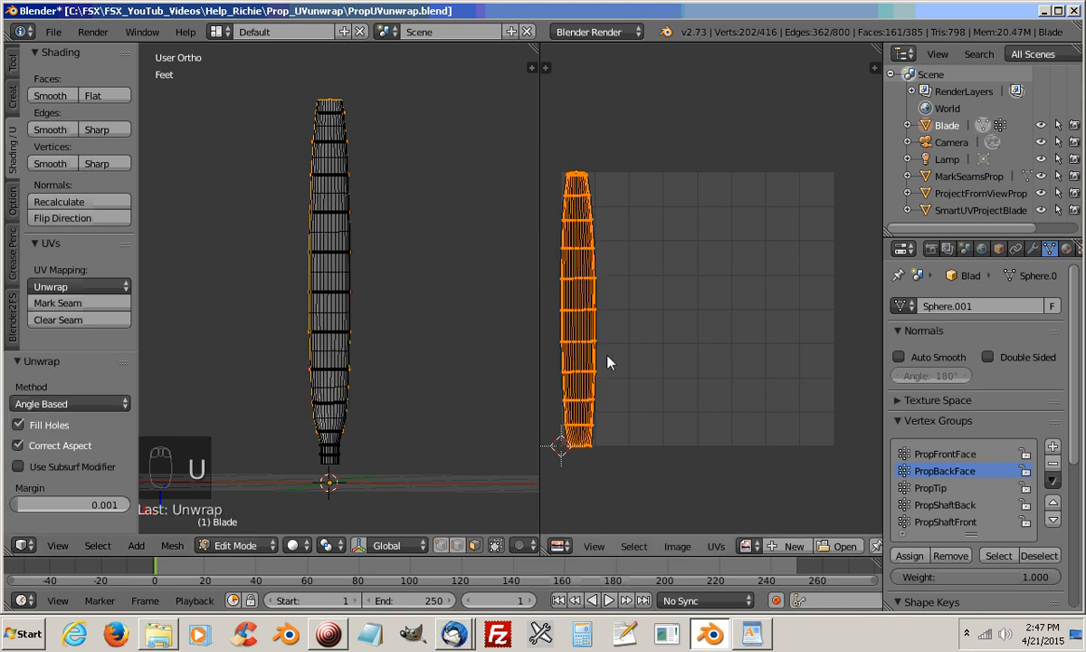
pyautogui.press('g')
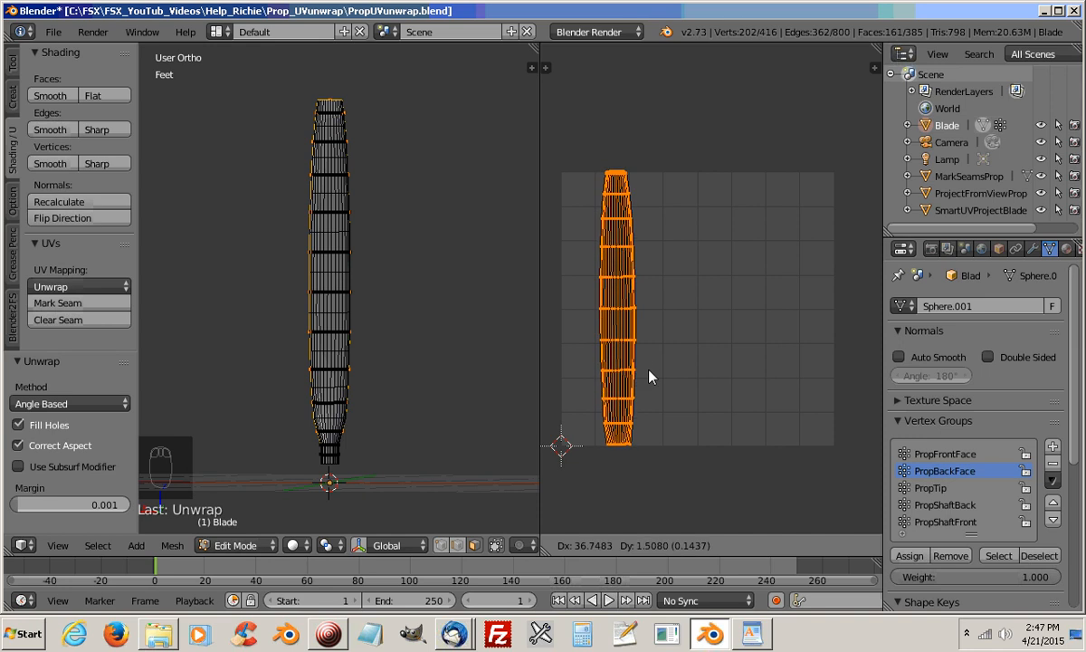
pyautogui.click(650, 376)
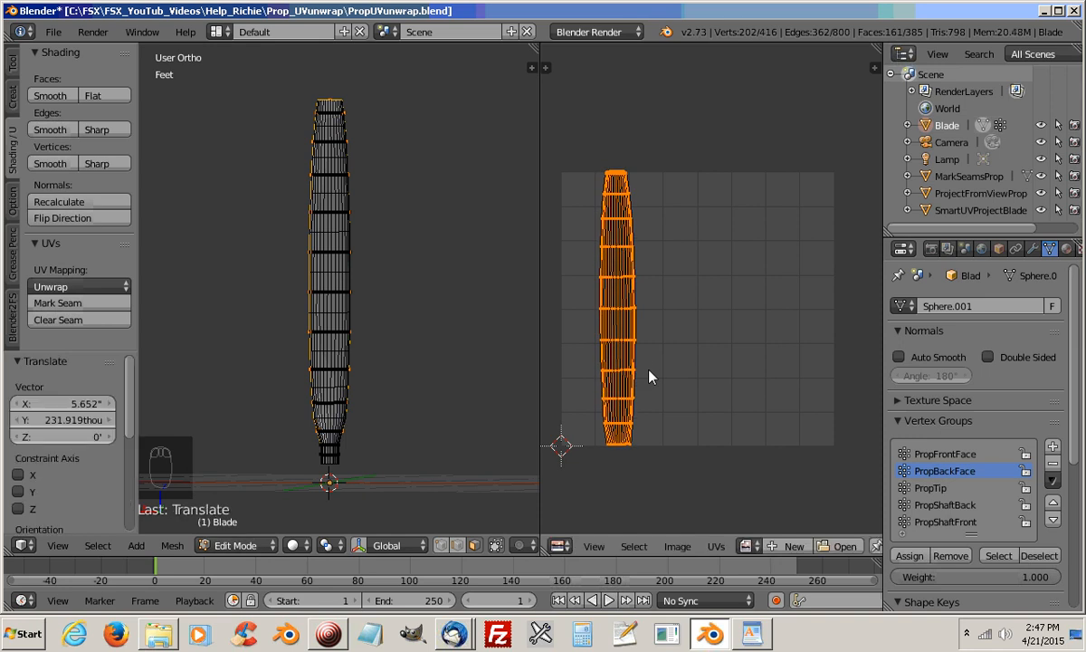
# Examine the tip end of the back faces' UV island up close
pyautogui.scroll(10, 662, 226)
pyautogui.scroll(-5, 841, 303)
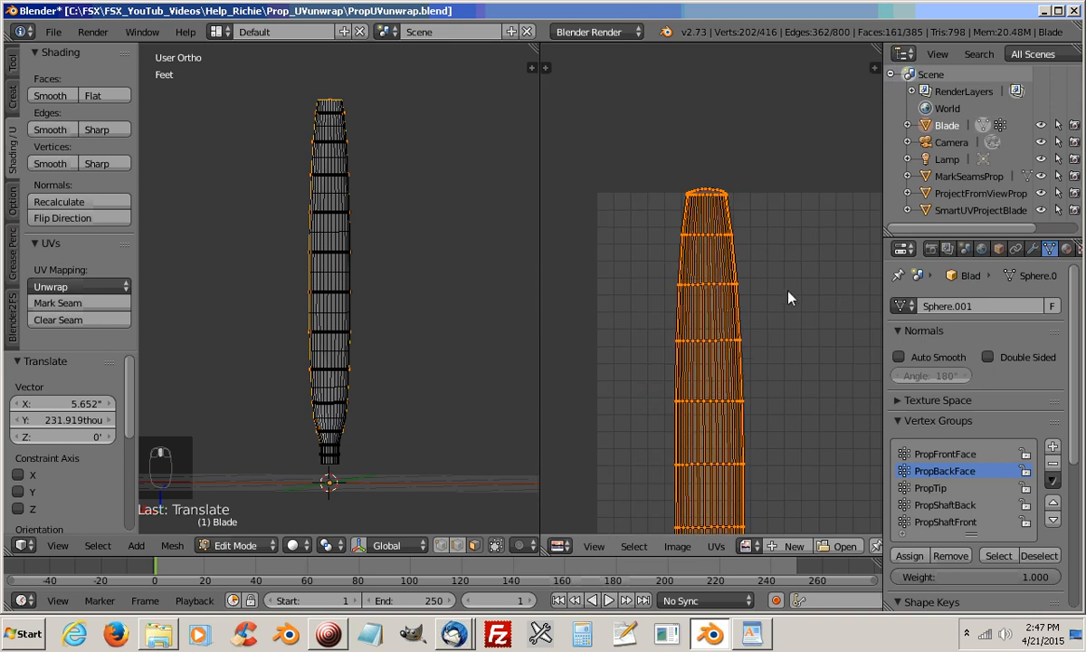
pyautogui.scroll(3, 699, 272)
pyautogui.scroll(-3, 698, 236)
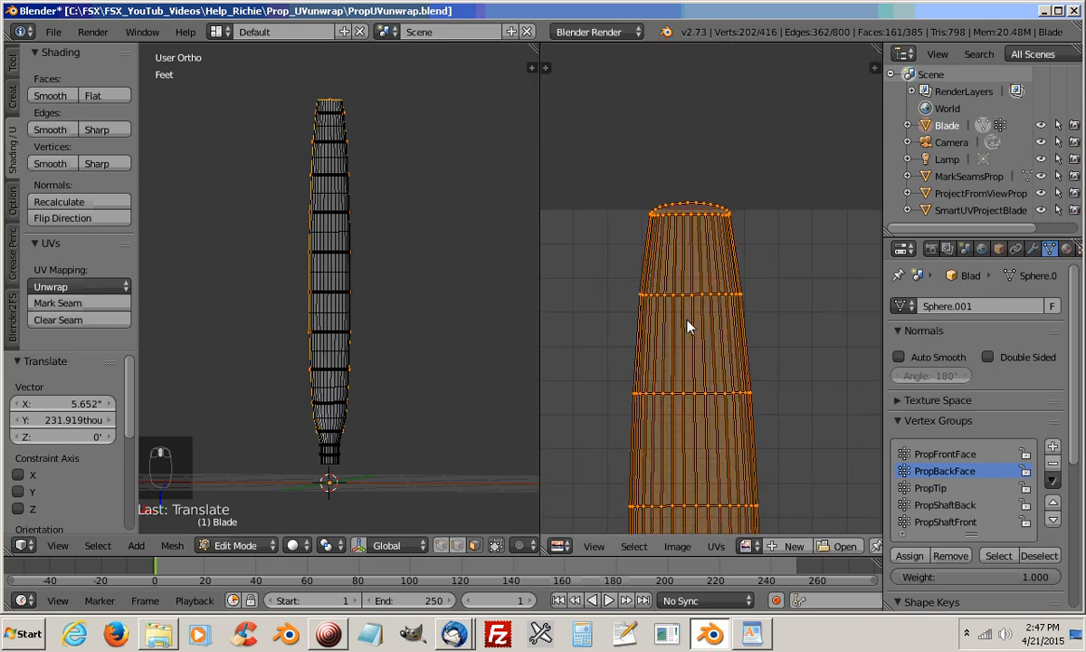
pyautogui.scroll(-3, 686, 330)
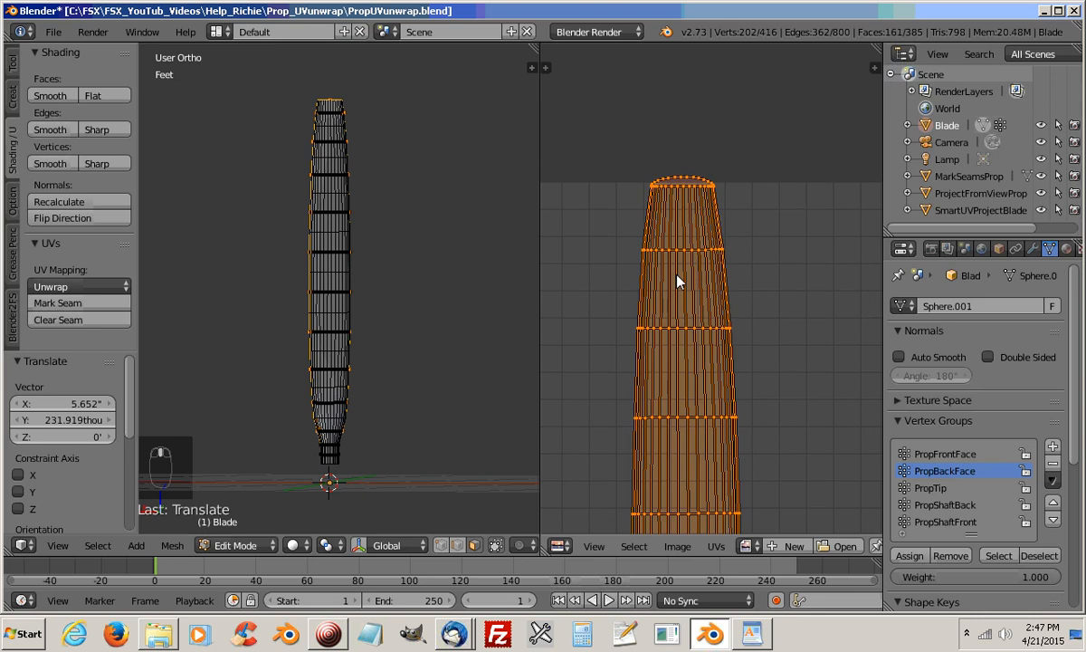
pyautogui.scroll(4, 679, 285)
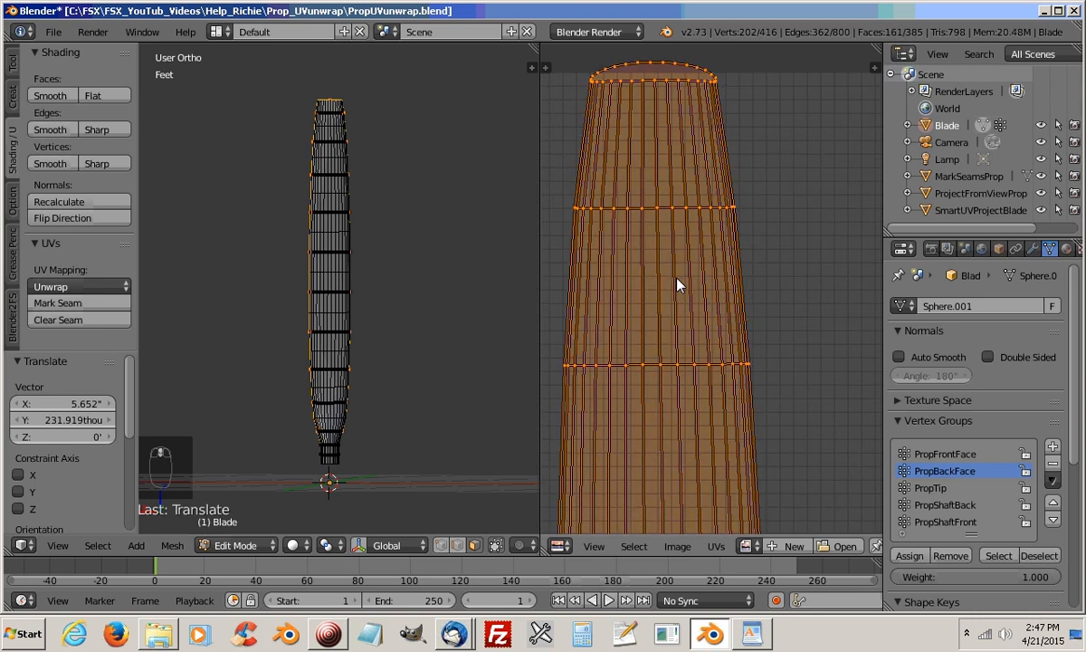
pyautogui.scroll(-1, 679, 285)
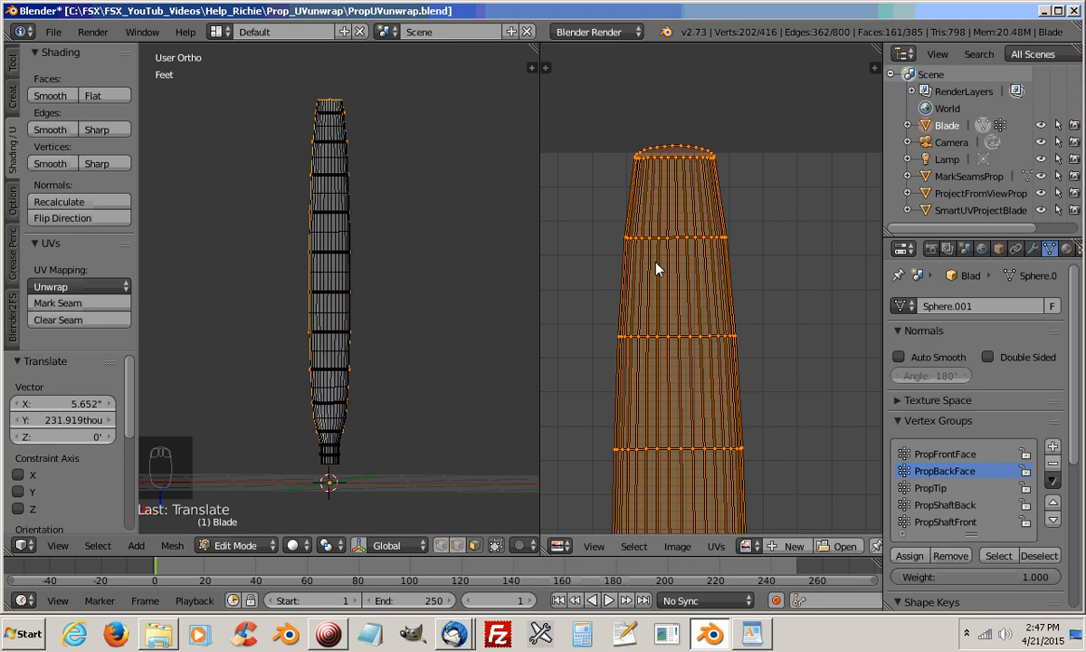
# Remove the UVMap layer from the Blade's UV maps
pyautogui.moveTo(435, 267); pyautogui.dragTo(446, 343, button='middle')
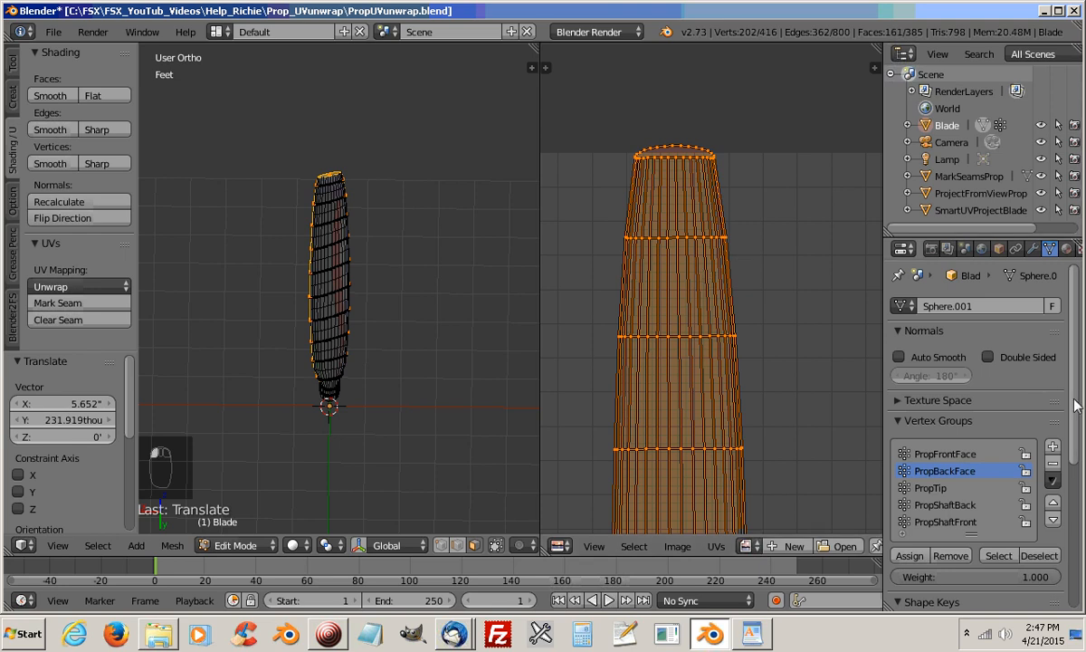
pyautogui.scroll(-5, 1075, 405)
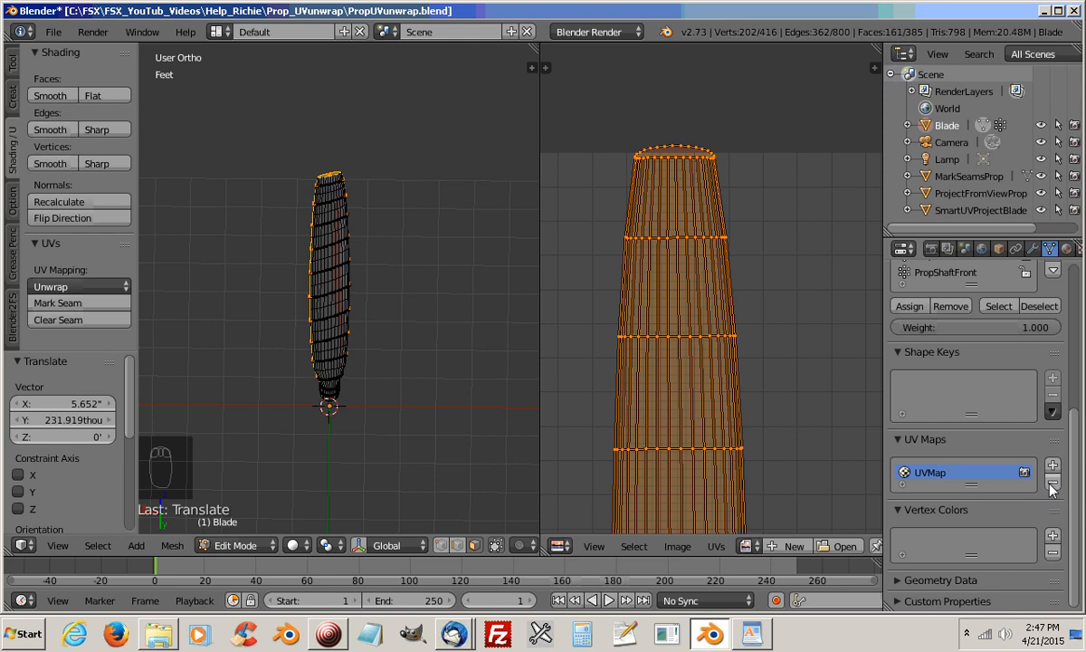
pyautogui.click(1053, 485)
# Deselect the blade's tip face, keeping the rest of the back faces selected
pyautogui.keyDown('shift'); pyautogui.moveTo(376, 246); pyautogui.dragTo(214, 321, button='middle'); pyautogui.keyUp('shift')
pyautogui.keyDown('shift'); pyautogui.click(406, 337); pyautogui.keyUp('shift')
pyautogui.moveTo(329, 366); pyautogui.dragTo(290, 360, button='middle')
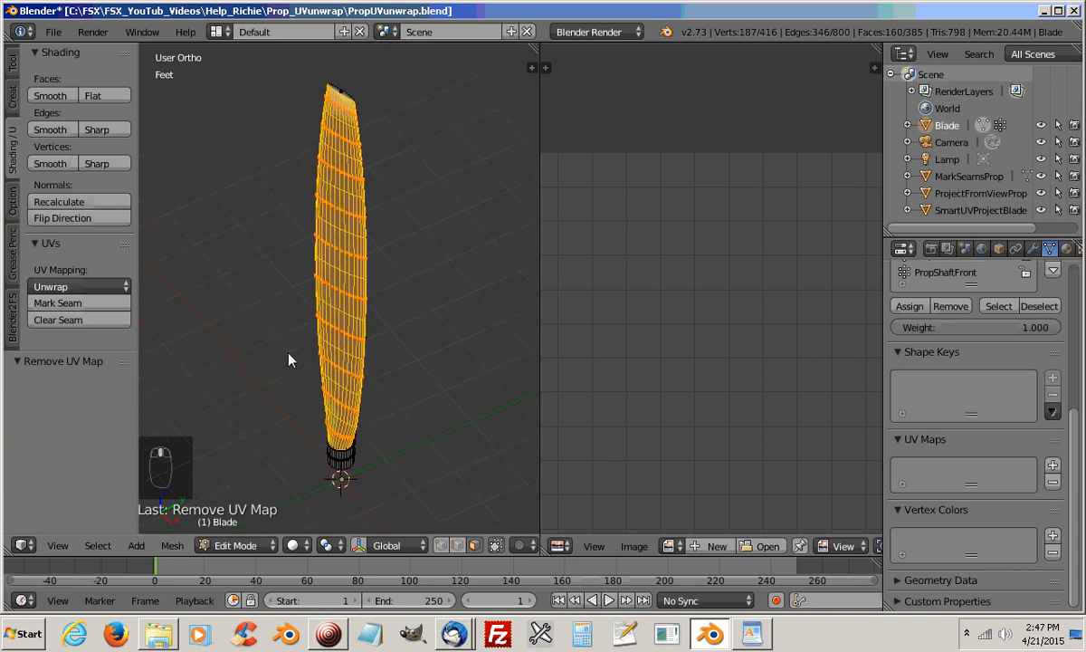
# Remove the selected back faces from the PropBackFace vertex group and assign them to it again
pyautogui.moveTo(1071, 412); pyautogui.dragTo(1076, 272)
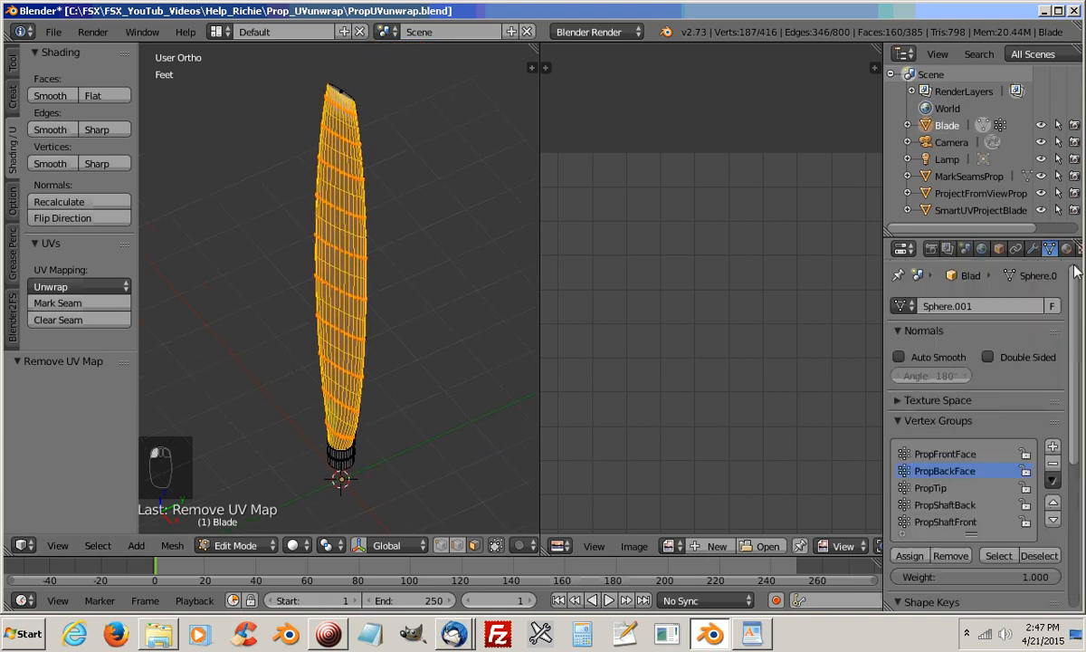
pyautogui.moveTo(313, 306); pyautogui.dragTo(421, 327, button='middle')
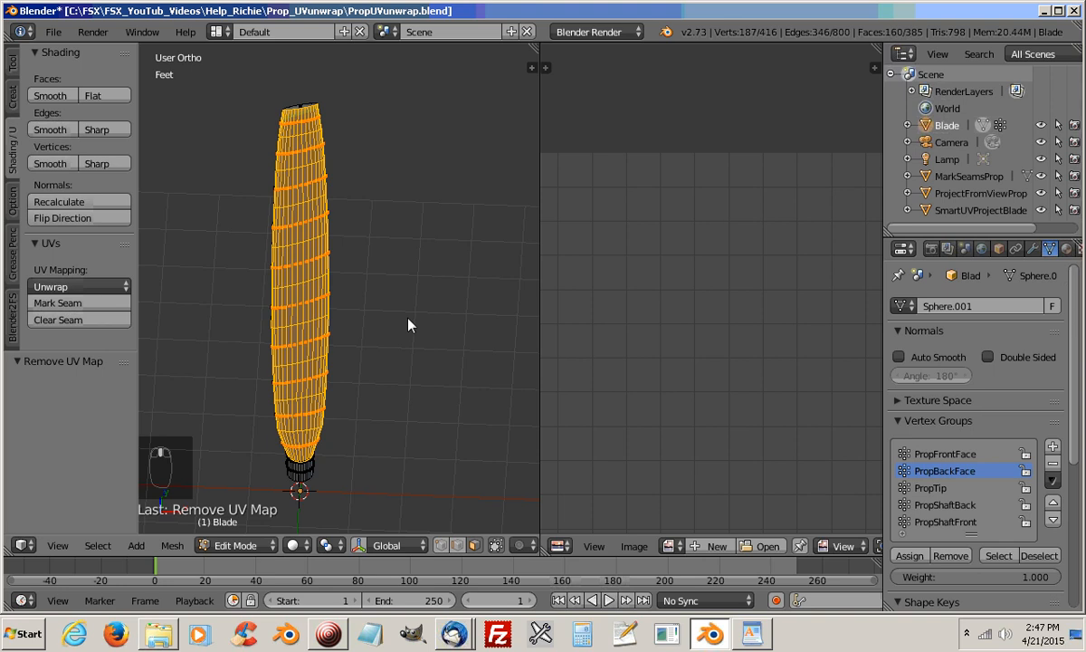
pyautogui.press('ctrl+KP_1')
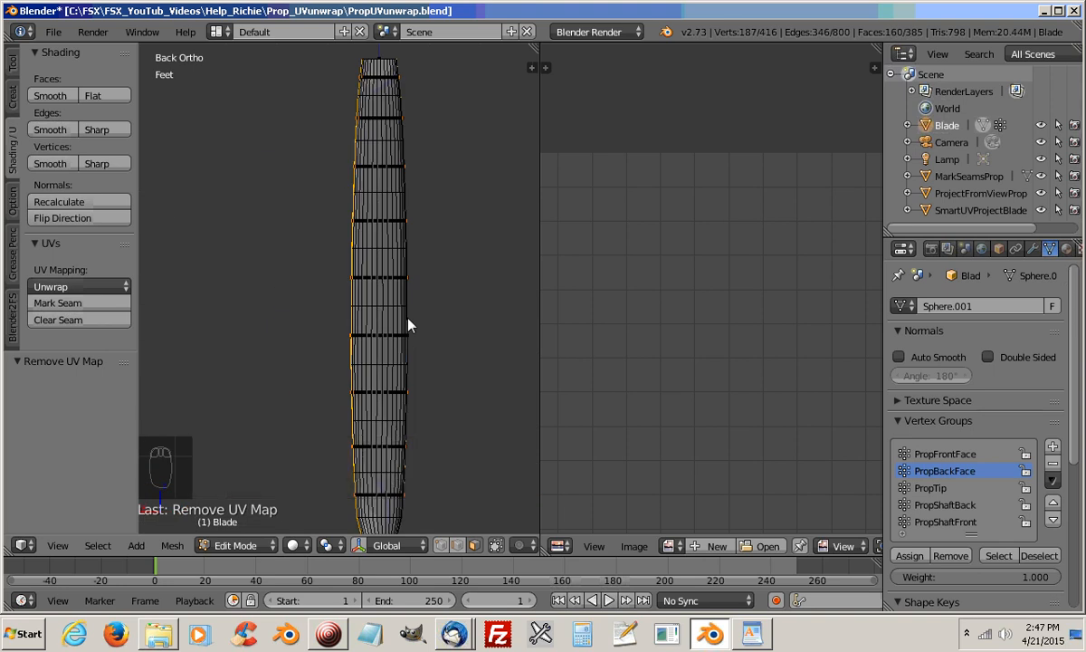
pyautogui.press('KP_1')
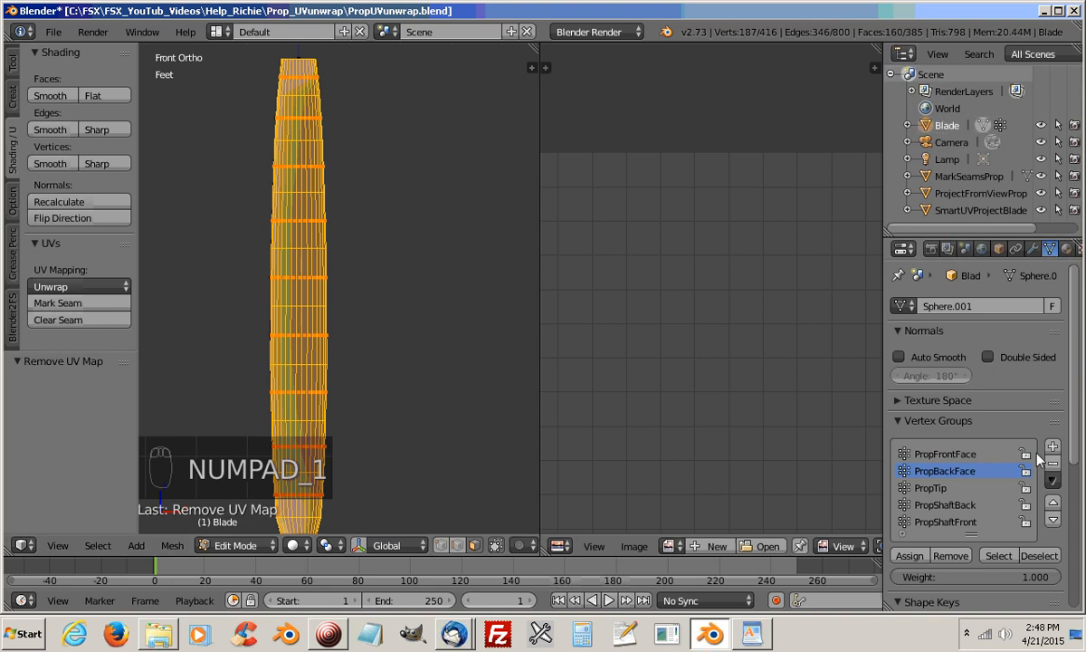
pyautogui.click(950, 556)
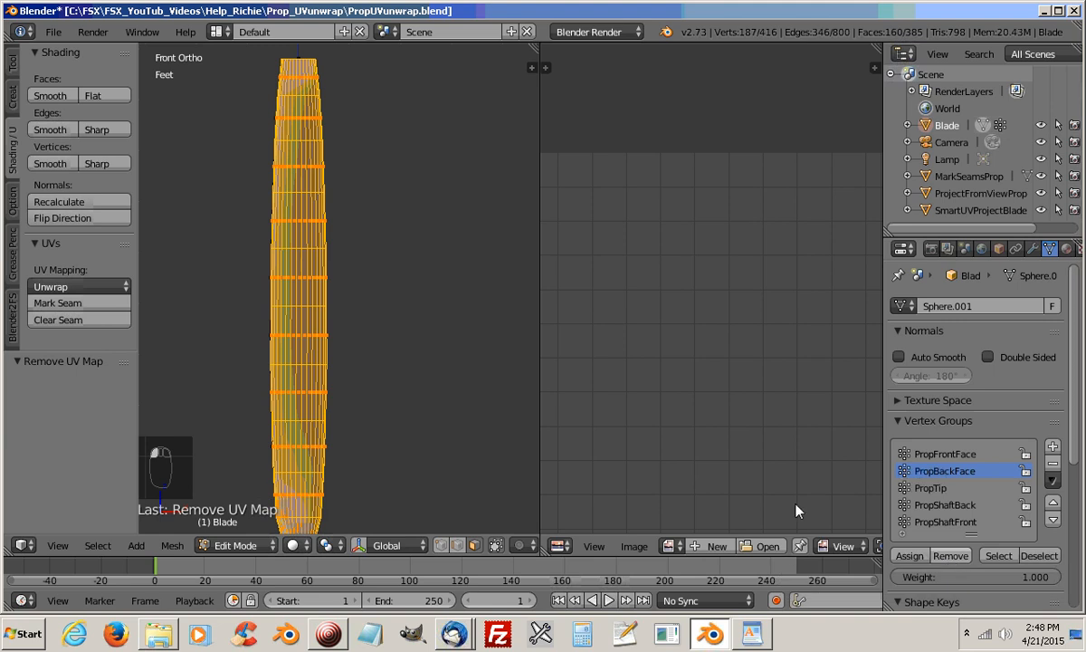
pyautogui.click(915, 556)
# Clear the selection, reselect the PropBackFace group and inspect its faces around the blade tip
pyautogui.moveTo(422, 230); pyautogui.dragTo(430, 287, button='middle')
pyautogui.press('a')
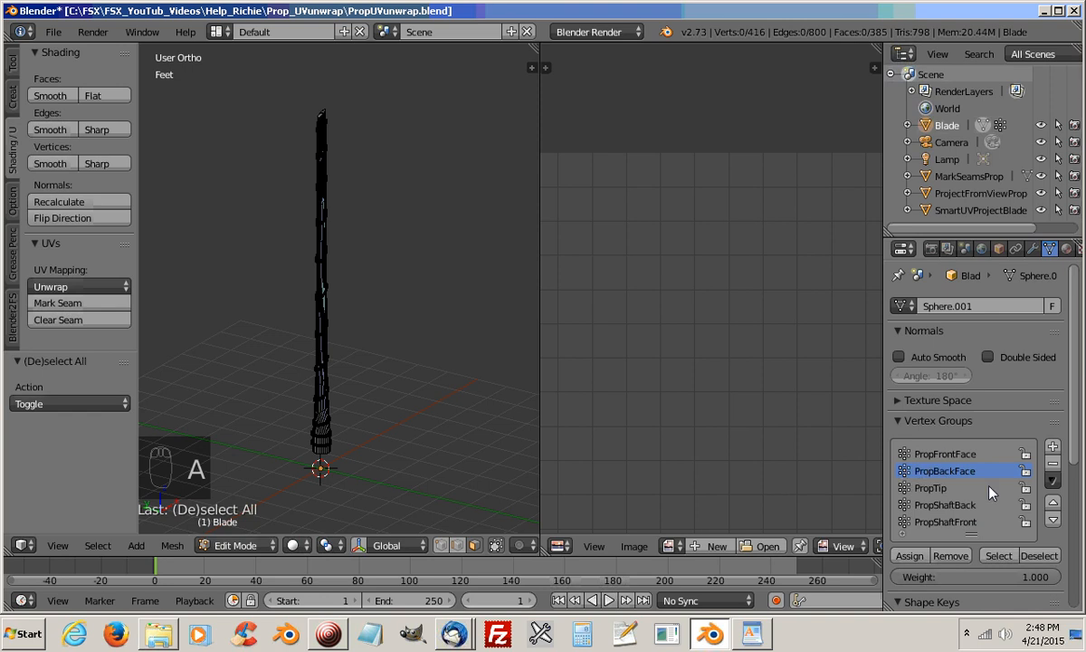
pyautogui.click(998, 556)
pyautogui.moveTo(401, 274); pyautogui.dragTo(347, 328, button='middle')
pyautogui.scroll(3, 346, 322)
pyautogui.keyDown('shift'); pyautogui.moveTo(301, 283); pyautogui.dragTo(304, 319, button='middle'); pyautogui.keyUp('shift')
pyautogui.scroll(4, 457, 299)
pyautogui.scroll(-4, 440, 325)
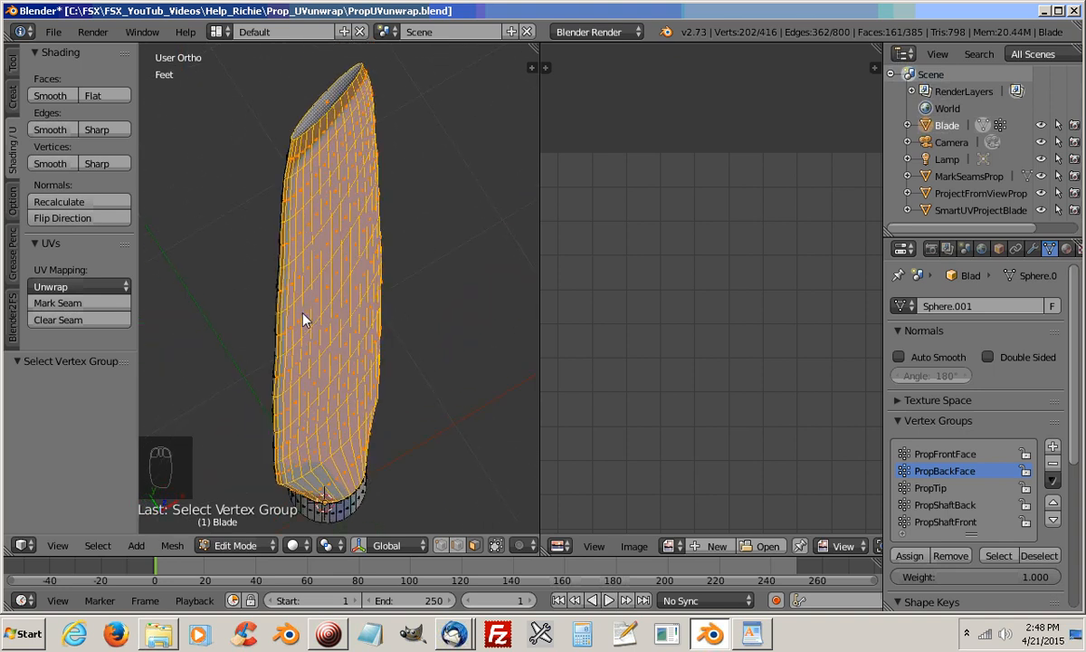
# Reselect the PropBackFace group's faces from a cleared selection and deselect the tip face
pyautogui.rightClick(324, 106)
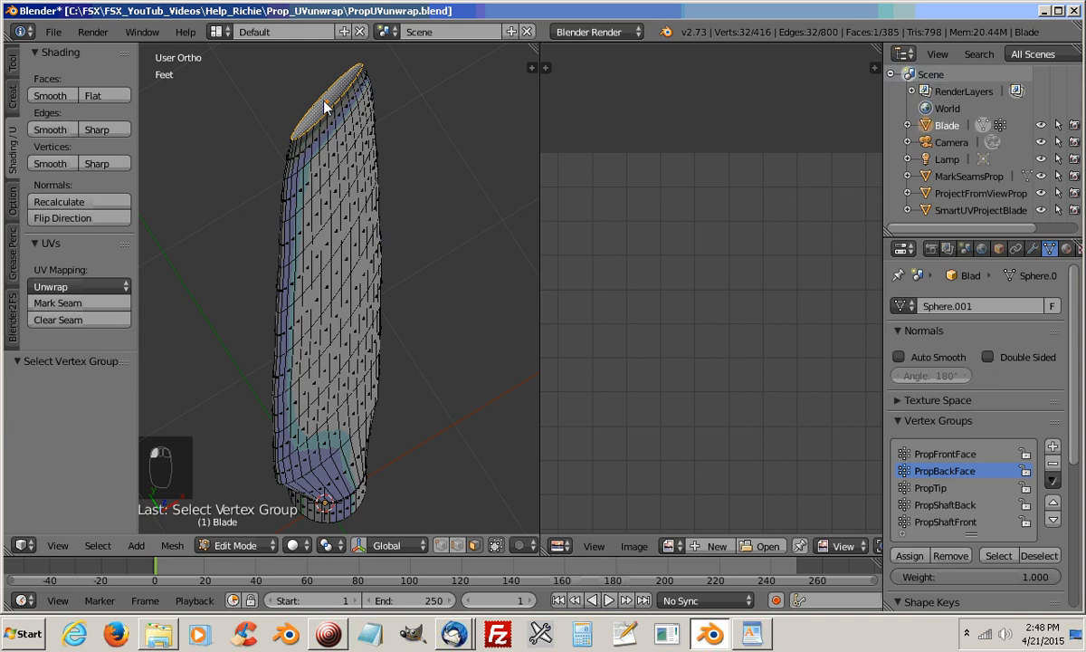
pyautogui.click(997, 553)
pyautogui.press('a')
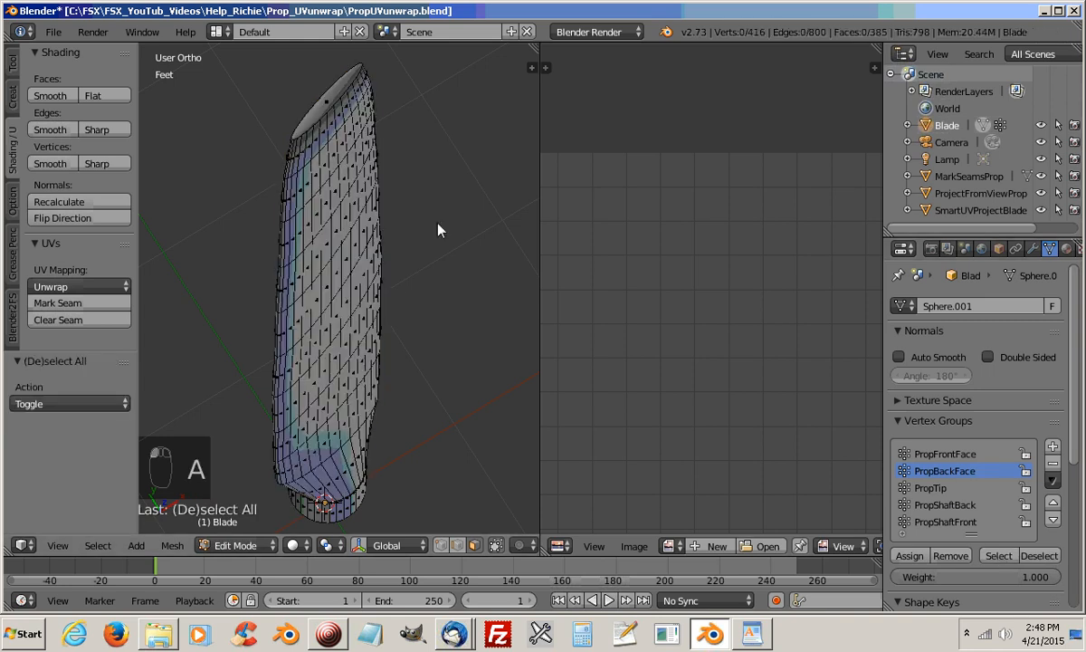
pyautogui.click(1001, 556)
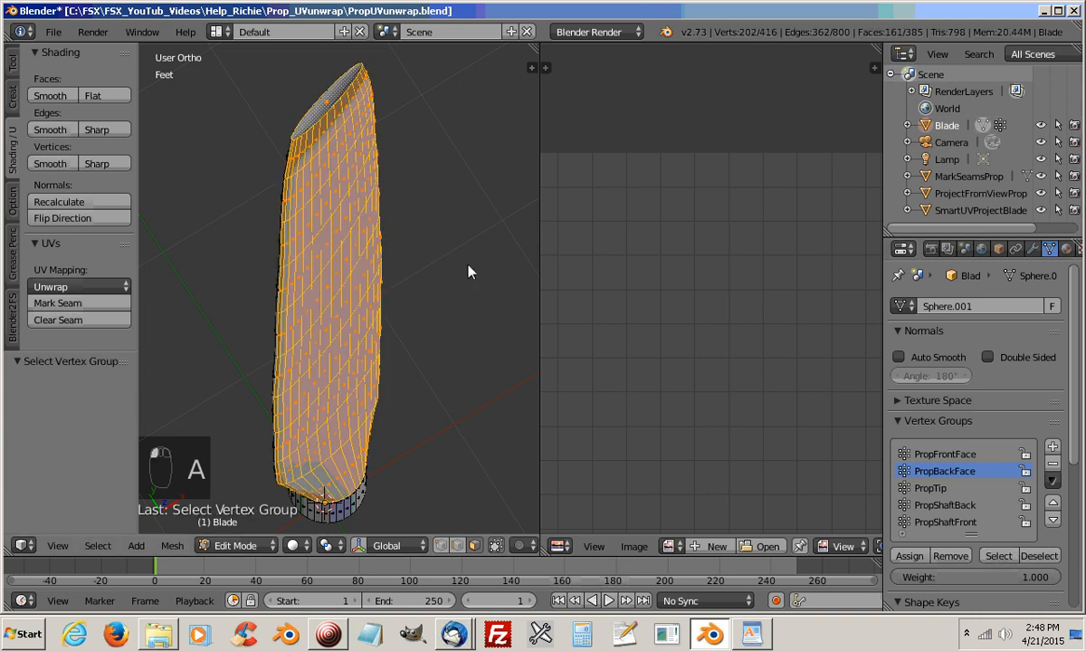
pyautogui.keyDown('shift'); pyautogui.rightClick(329, 102); pyautogui.keyUp('shift')
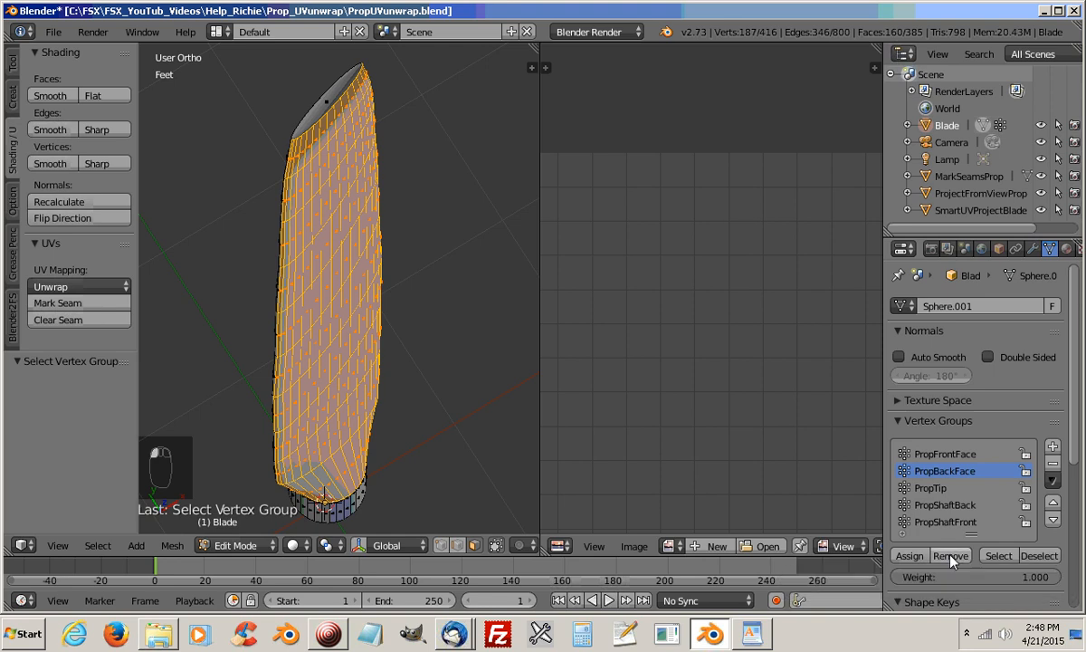
# Reassign the selected back faces, without the tip face, to the PropBackFace vertex group
pyautogui.moveTo(473, 389); pyautogui.dragTo(404, 403, button='middle')
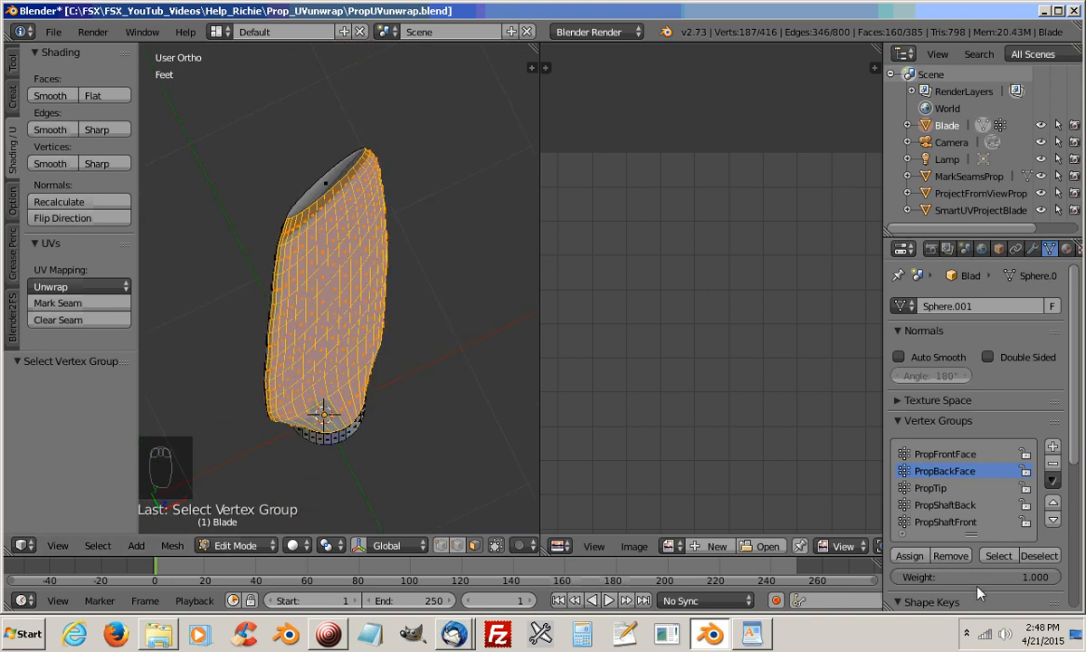
pyautogui.click(911, 560)
pyautogui.moveTo(393, 429); pyautogui.dragTo(414, 407, button='middle')
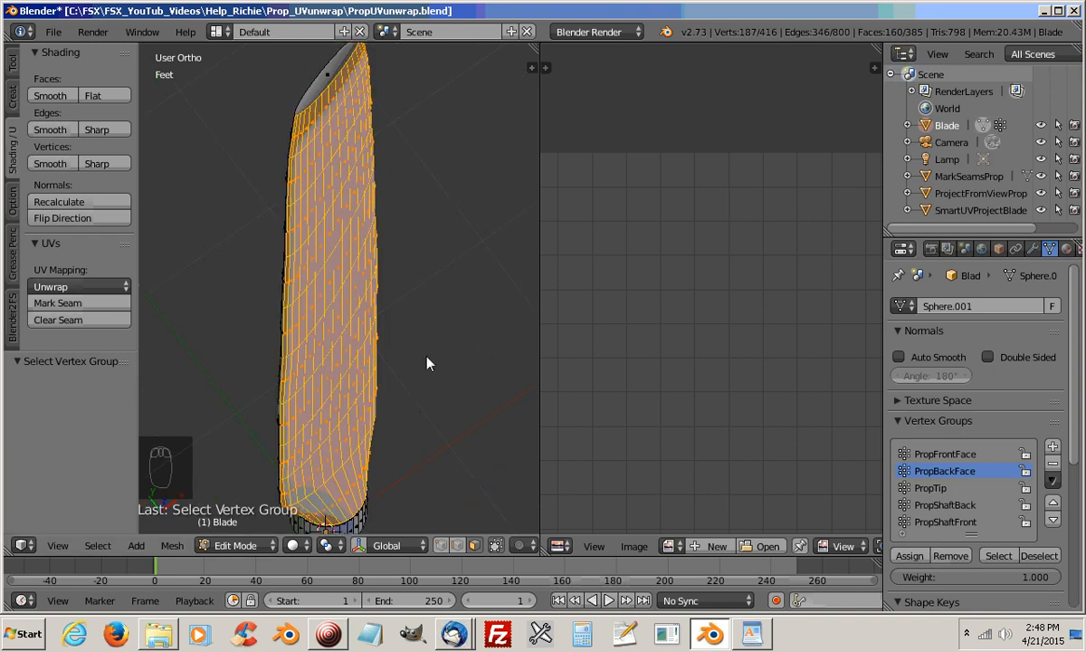
# Select the PropTip and PropBackFace vertex groups in turn from a cleared selection and examine which faces each covers at the blade tip
pyautogui.press('a')
pyautogui.click(941, 489)
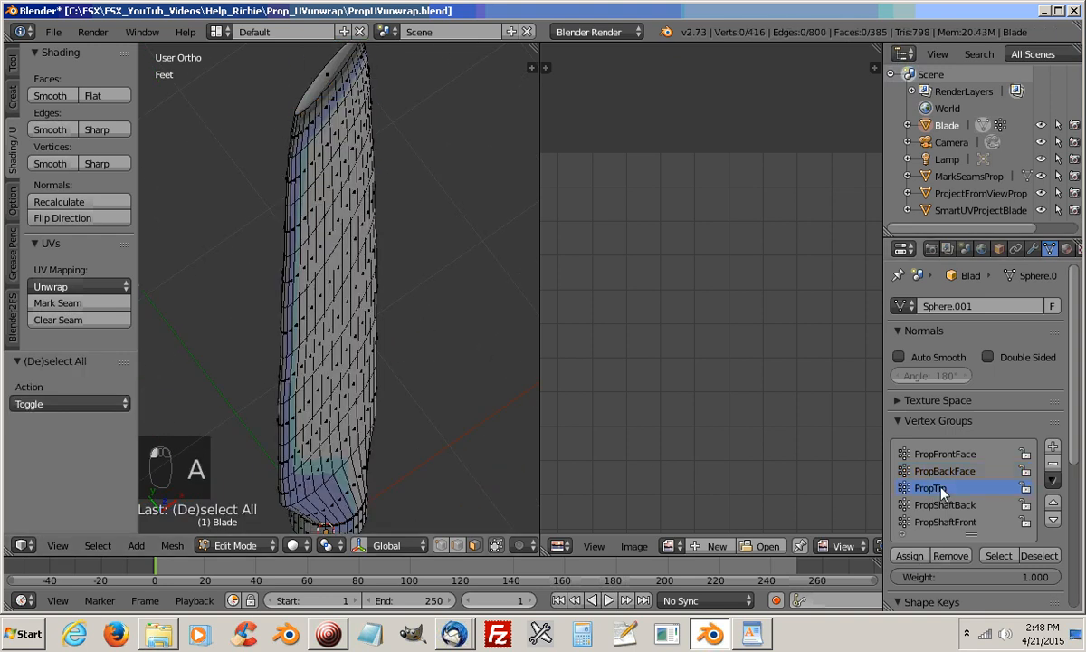
pyautogui.click(1000, 556)
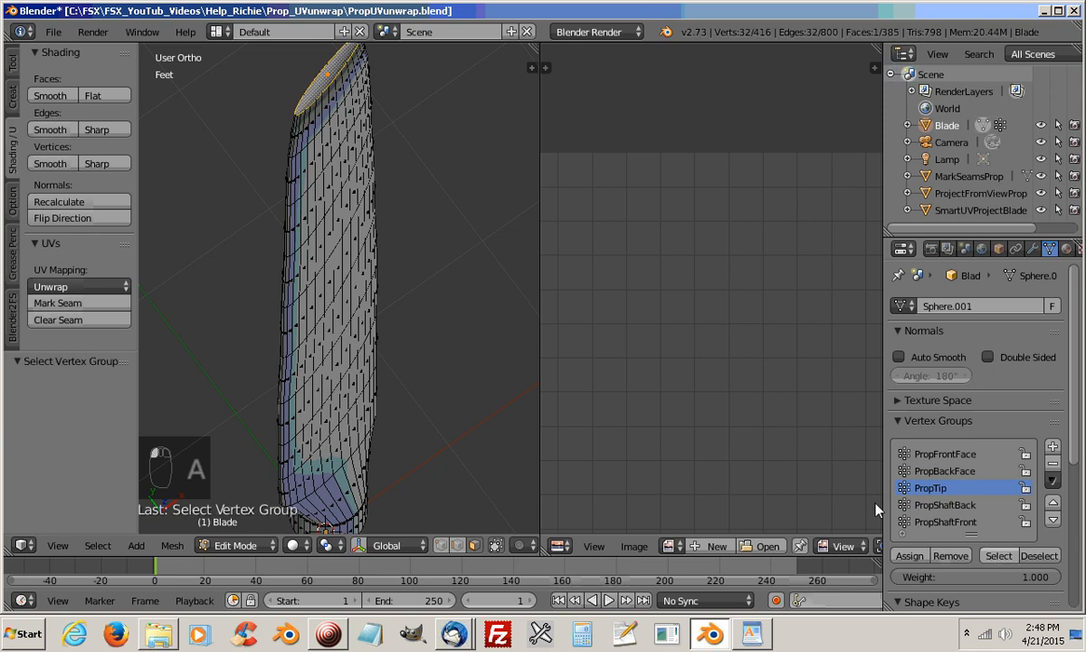
pyautogui.click(1039, 556)
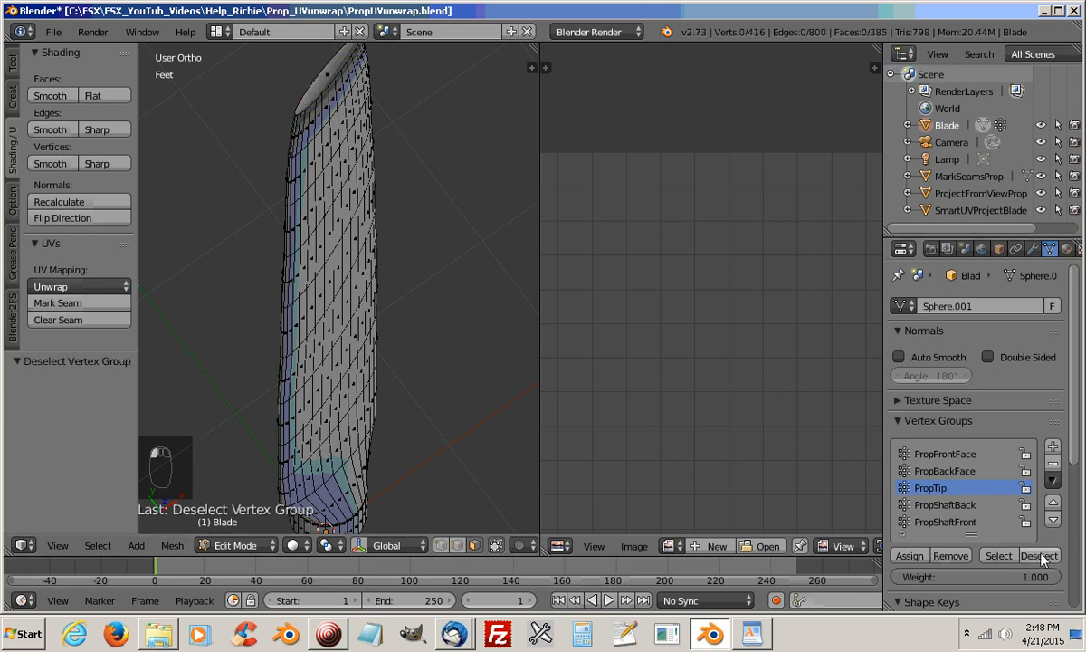
pyautogui.click(937, 471)
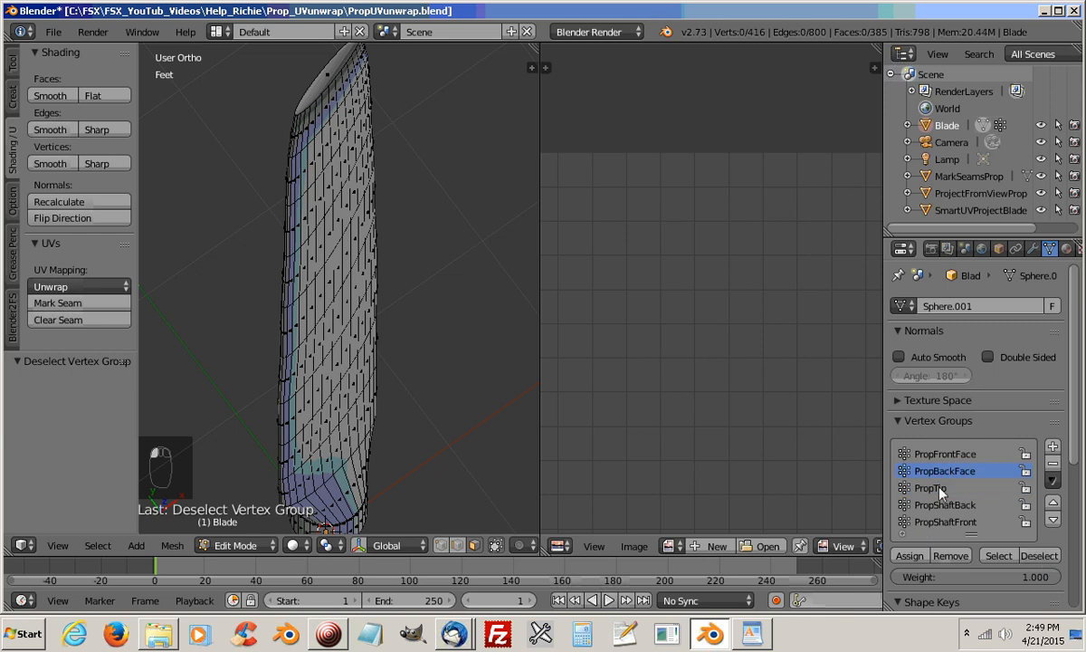
pyautogui.click(997, 557)
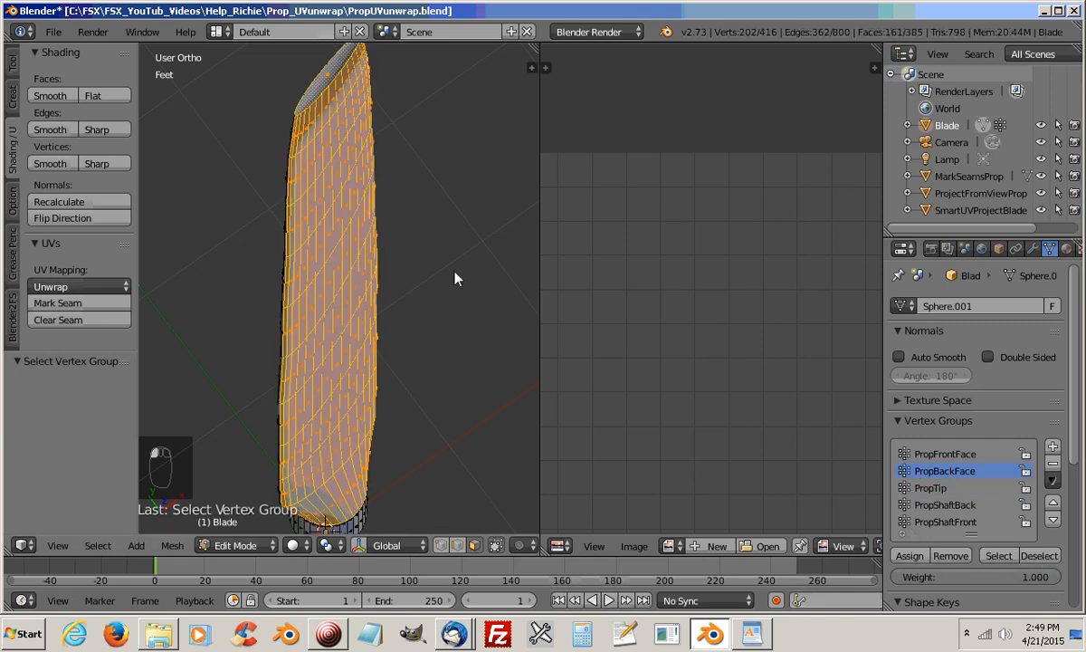
pyautogui.moveTo(454, 279); pyautogui.dragTo(409, 416, button='middle')
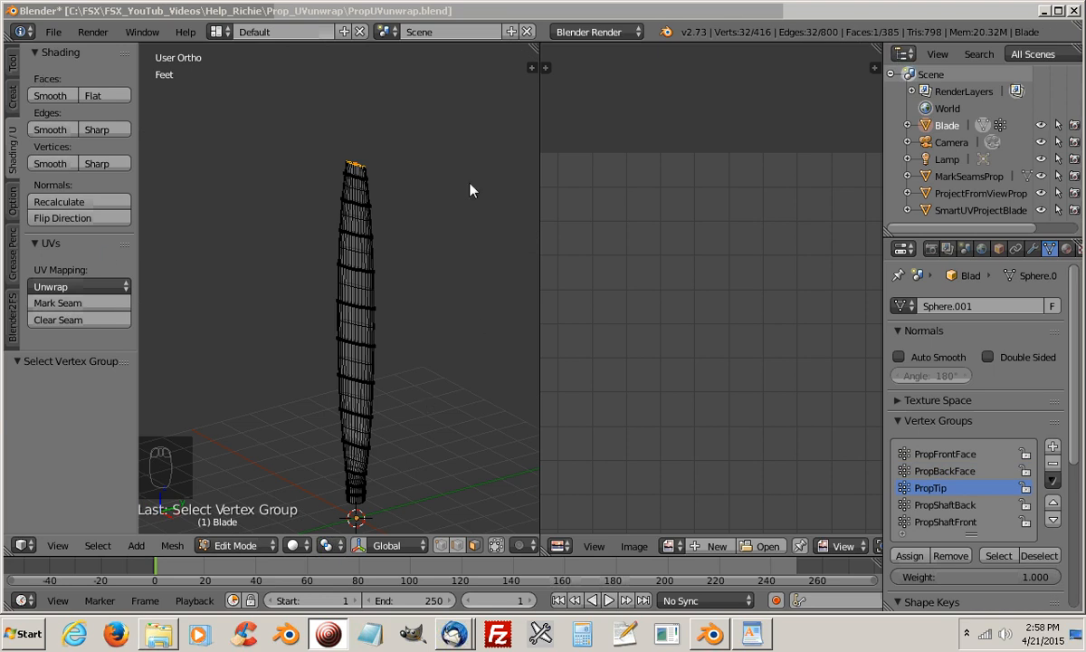
# Unwrap the selected PropTip face of the Blade with the standard Unwrap method
pyautogui.click(509, 12)
pyautogui.keyDown('shift'); pyautogui.moveTo(417, 348); pyautogui.dragTo(404, 274, button='middle'); pyautogui.keyUp('shift')
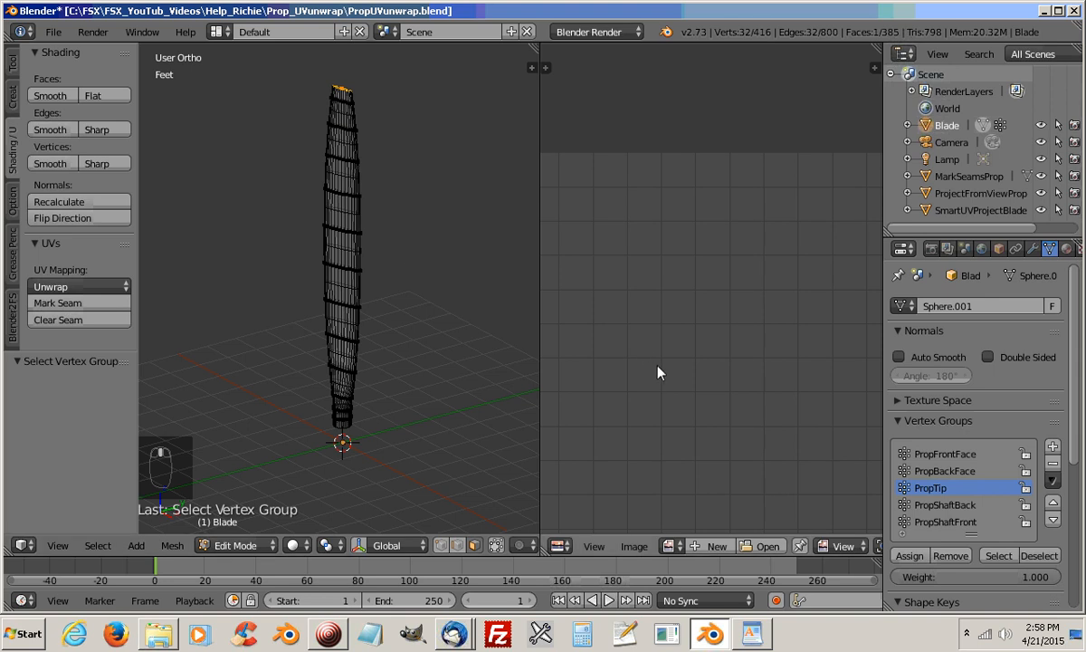
pyautogui.moveTo(657, 366); pyautogui.dragTo(681, 252, button='middle')
pyautogui.scroll(-2, 679, 260)
pyautogui.scroll(-2, 680, 260)
pyautogui.moveTo(672, 330); pyautogui.dragTo(605, 223, button='middle')
pyautogui.scroll(-3, 627, 250)
pyautogui.scroll(1, 698, 284)
pyautogui.scroll(1, 698, 284)
pyautogui.moveTo(713, 297); pyautogui.dragTo(672, 301, button='middle')
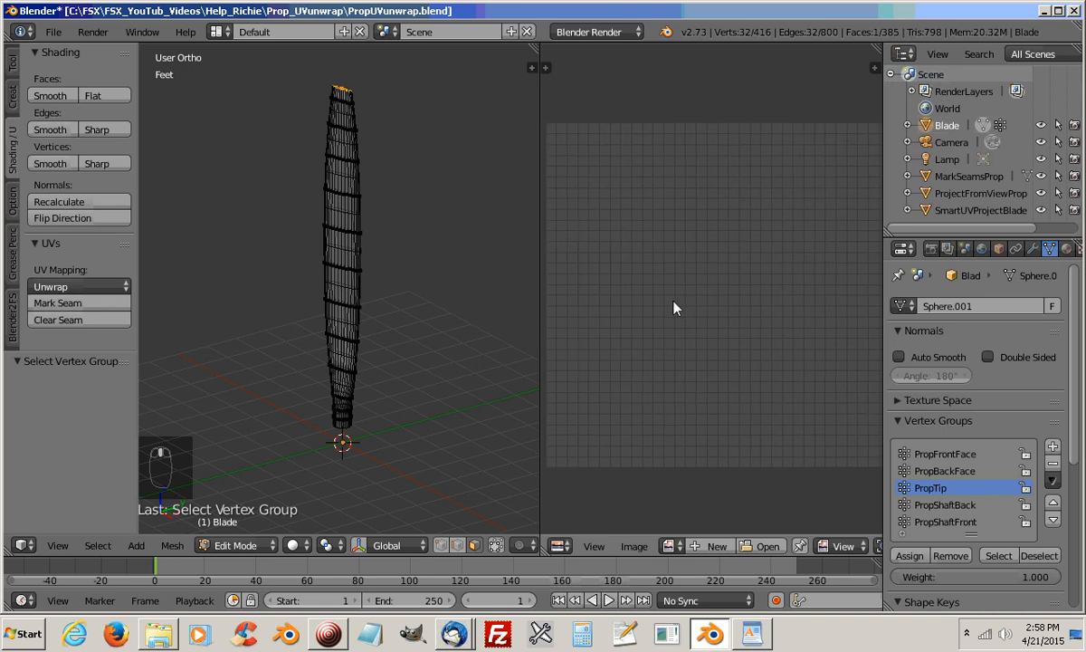
pyautogui.scroll(-1, 675, 299)
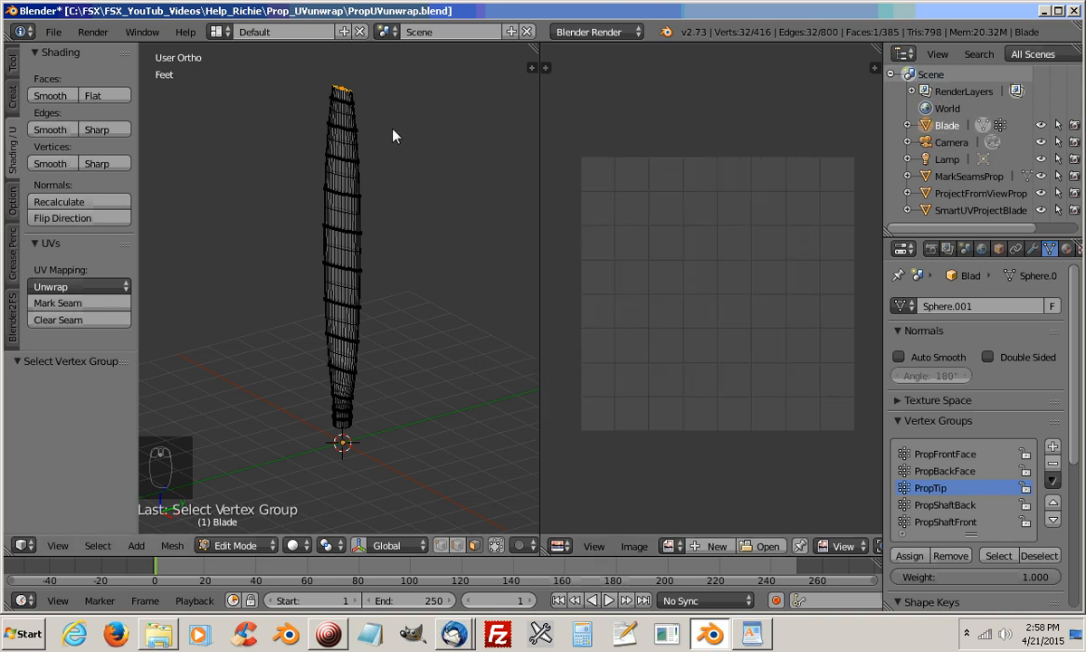
pyautogui.press('u')
pyautogui.click(362, 134)
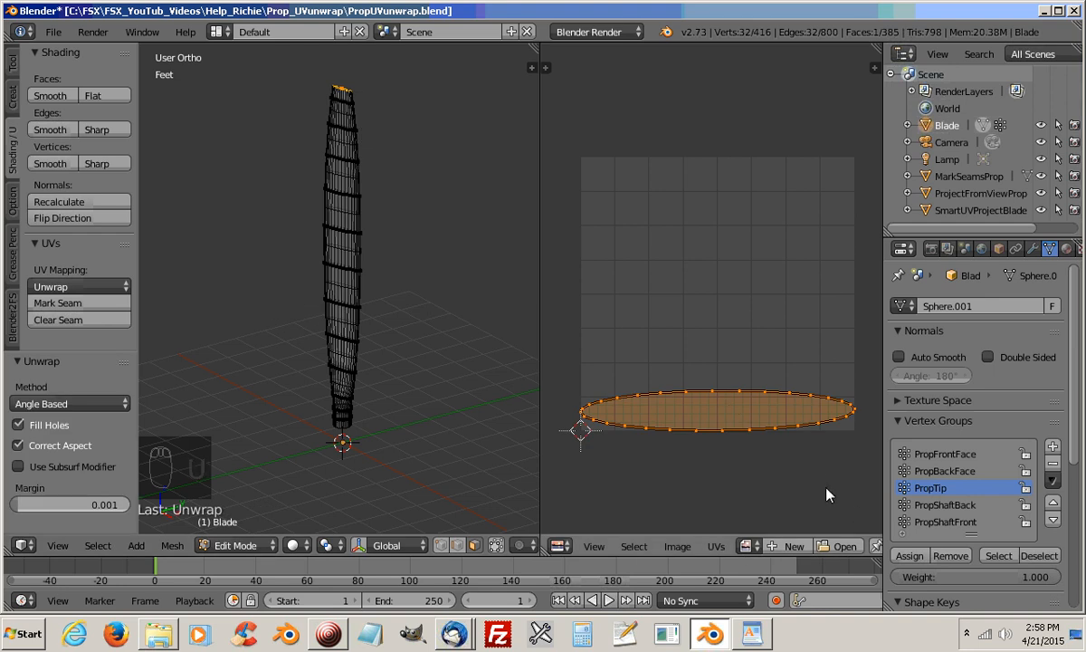
# Scale the tip's UV island to about 0.256 of its size and rotate it 90 degrees
pyautogui.press('s')
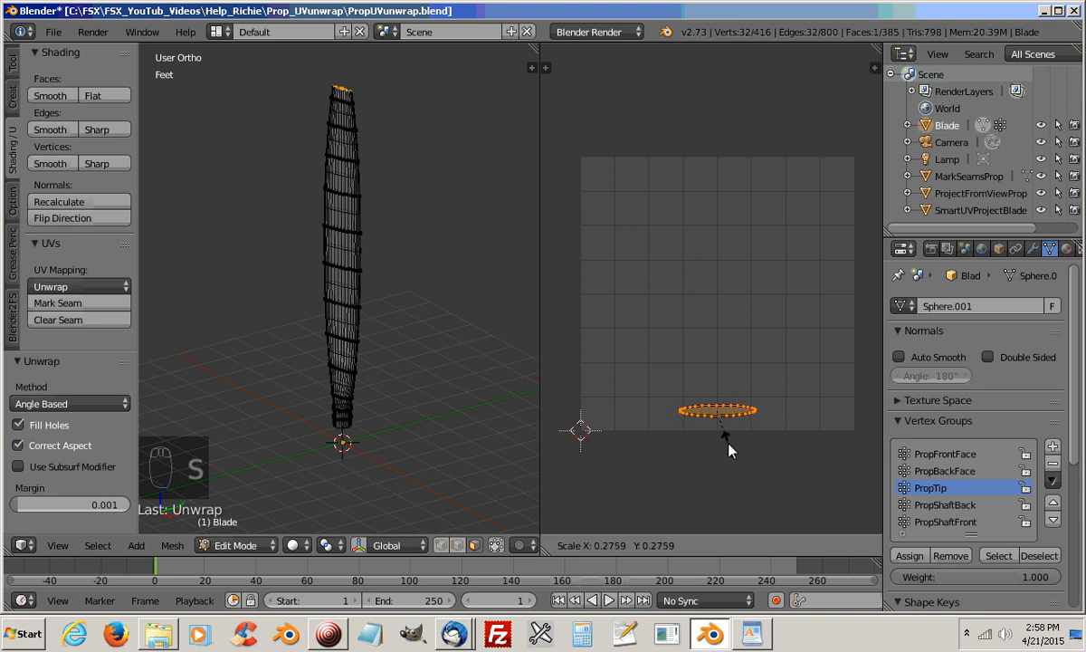
pyautogui.click(725, 450)
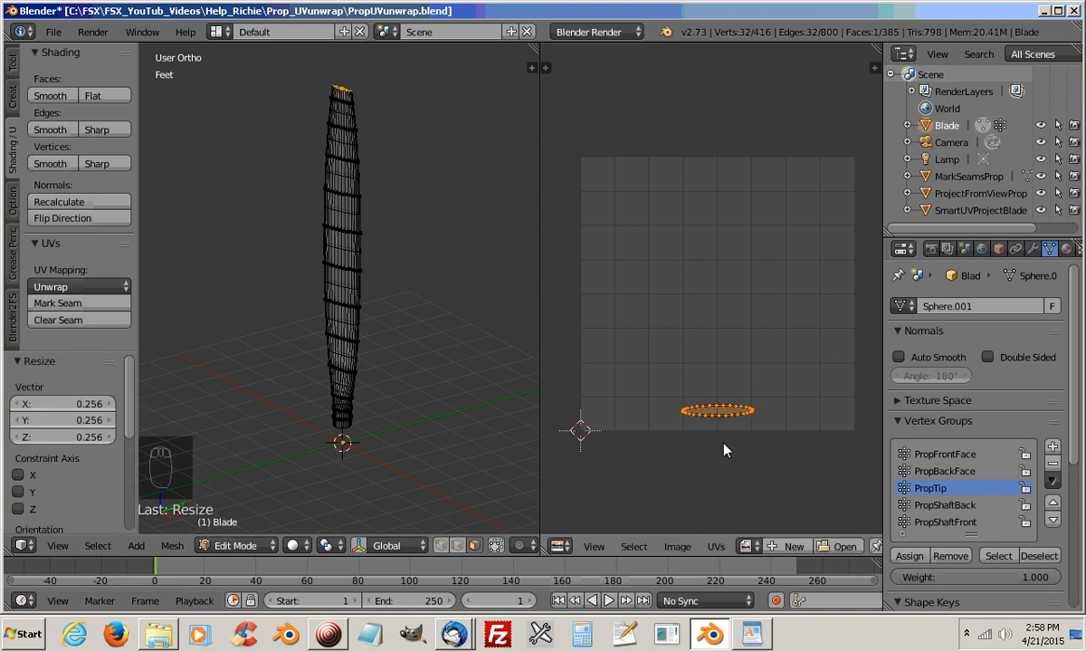
pyautogui.write('r90')
pyautogui.click(725, 444)
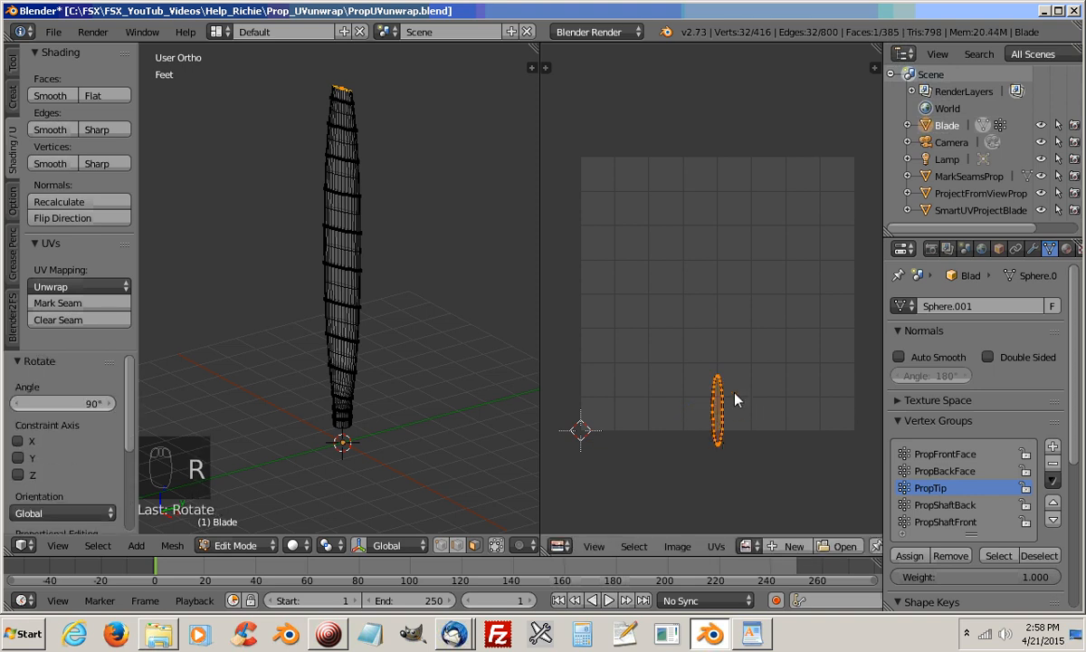
# Move the tip's UV island into the upper-right corner of the UV grid and deselect the PropTip group
pyautogui.press('g')
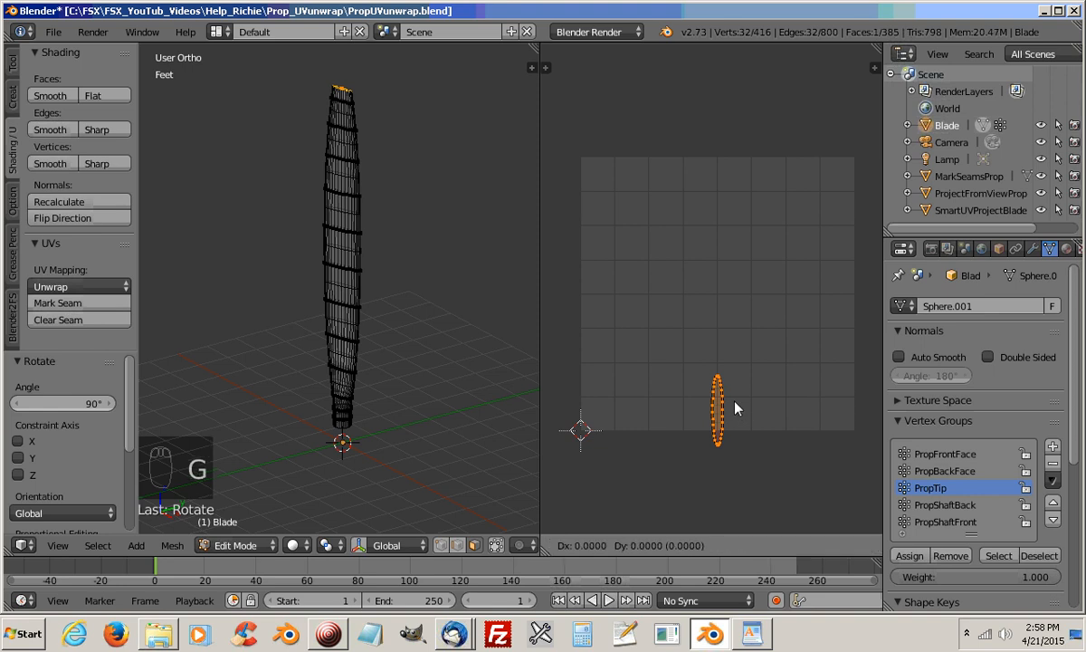
pyautogui.click(859, 211)
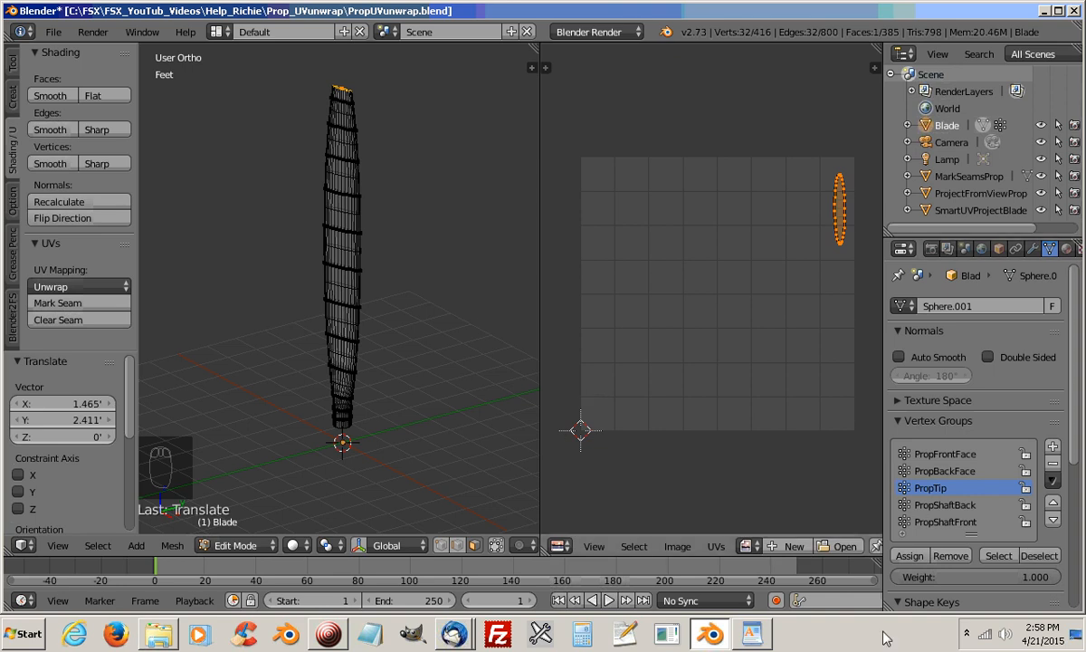
pyautogui.click(1039, 556)
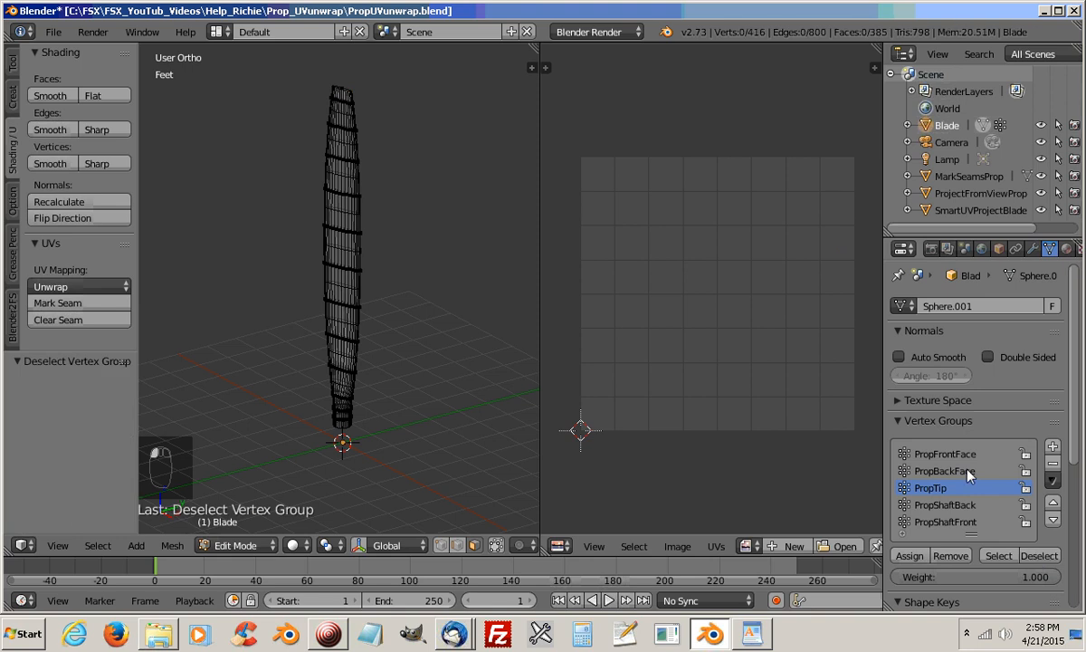
# Select the PropFrontFace vertex group, unwrap its faces with standard Unwrap, and deselect the group
pyautogui.click(909, 453)
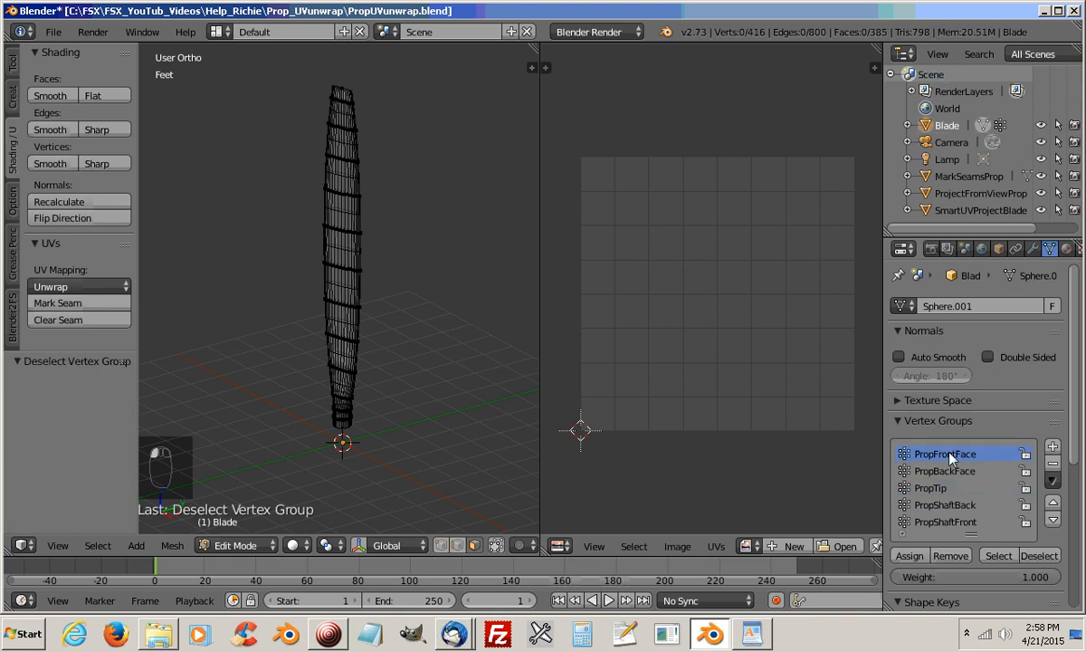
pyautogui.click(1000, 556)
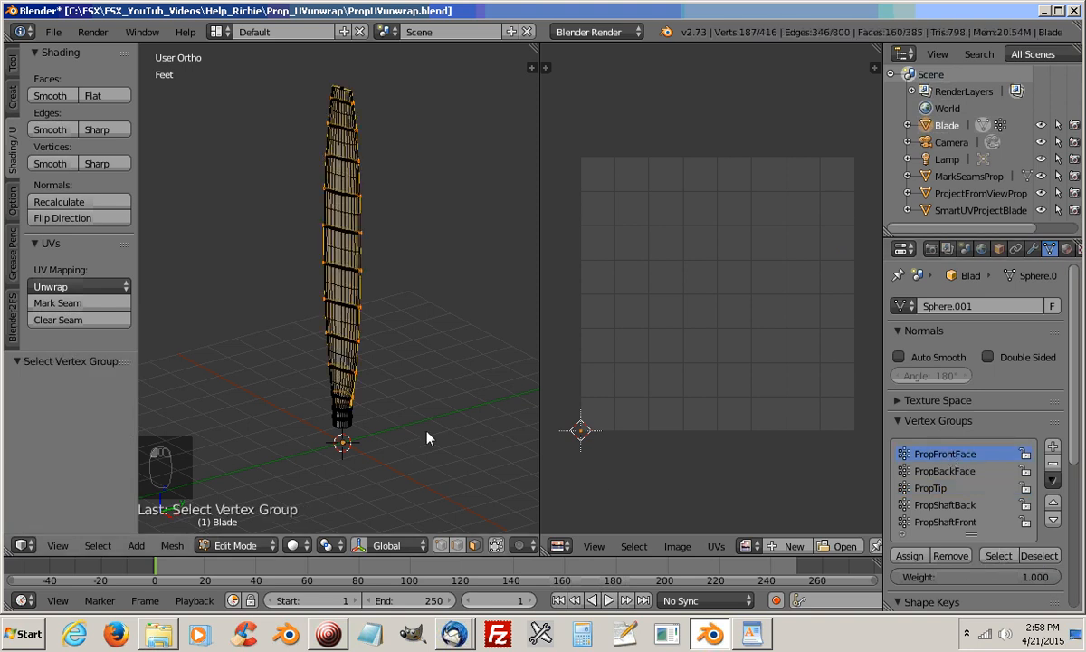
pyautogui.moveTo(442, 418); pyautogui.dragTo(213, 400, button='middle')
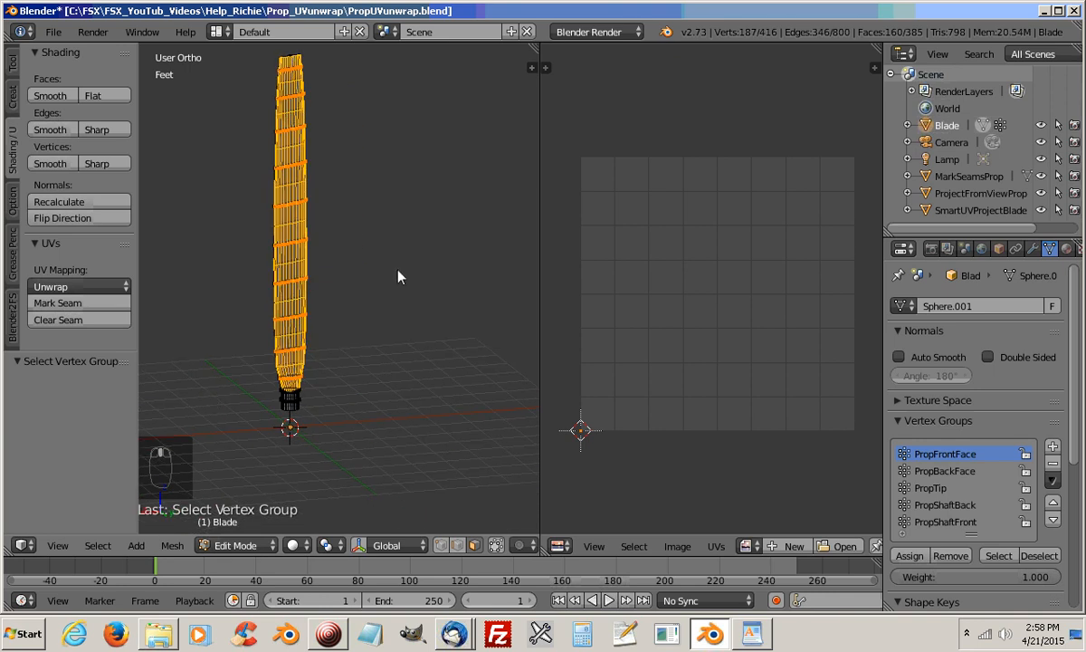
pyautogui.press('u')
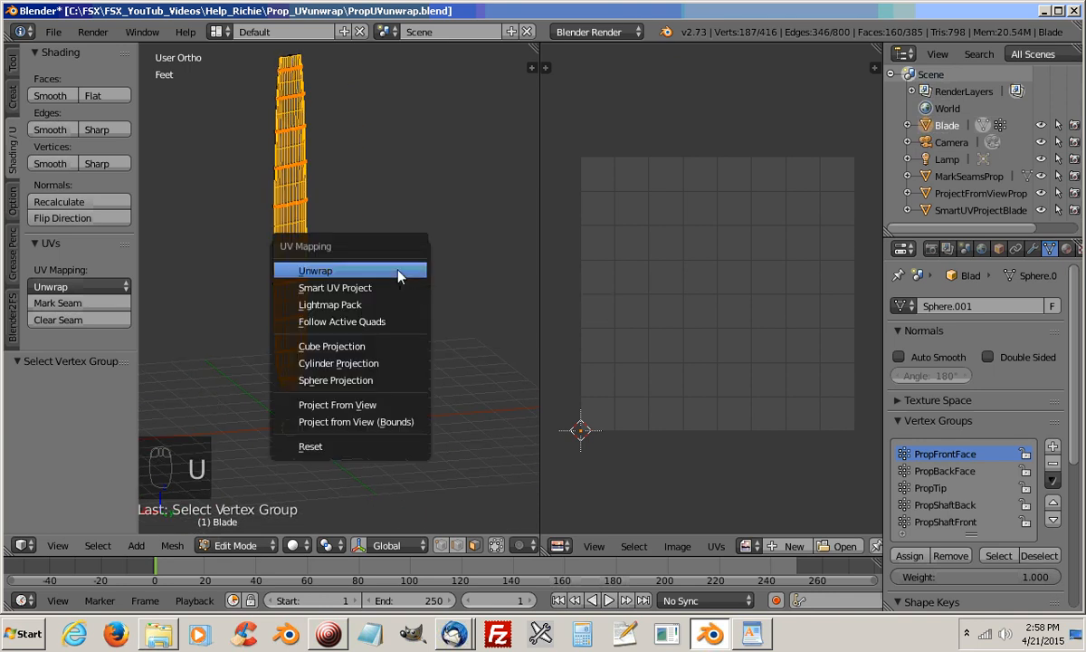
pyautogui.click(400, 273)
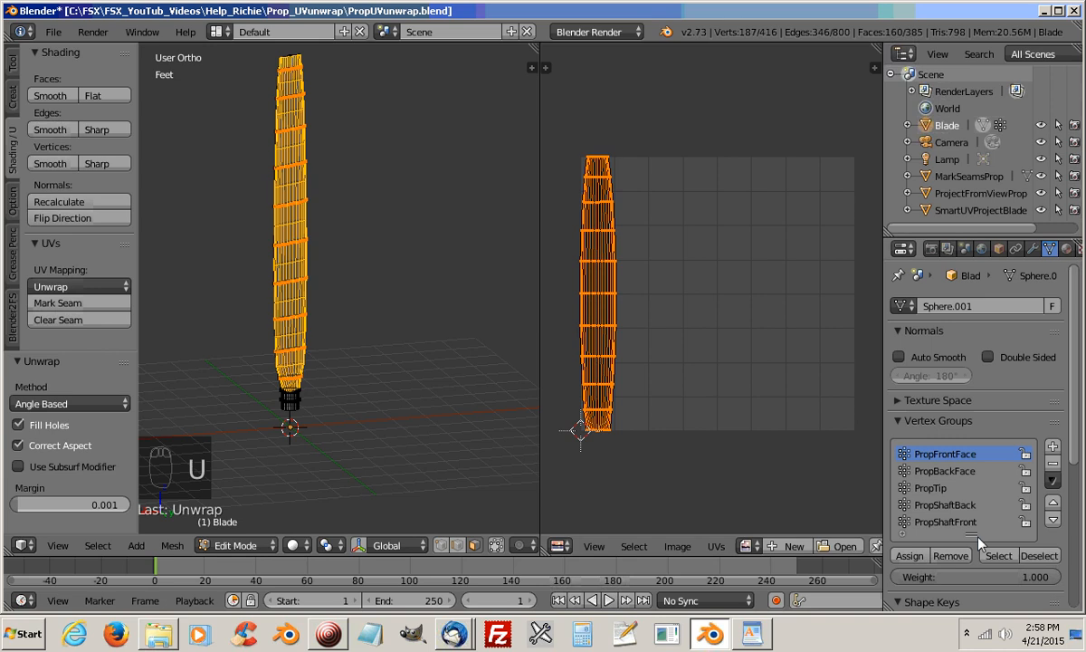
pyautogui.click(1037, 555)
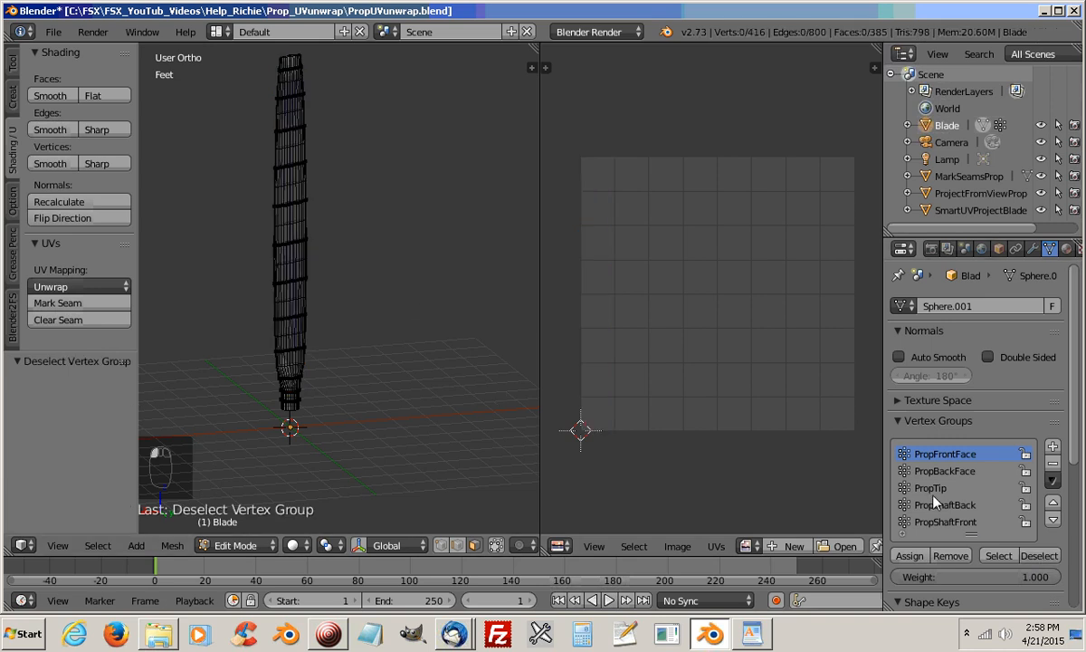
# Select the PropBackFace vertex group and unwrap its faces with standard Unwrap
pyautogui.click(945, 470)
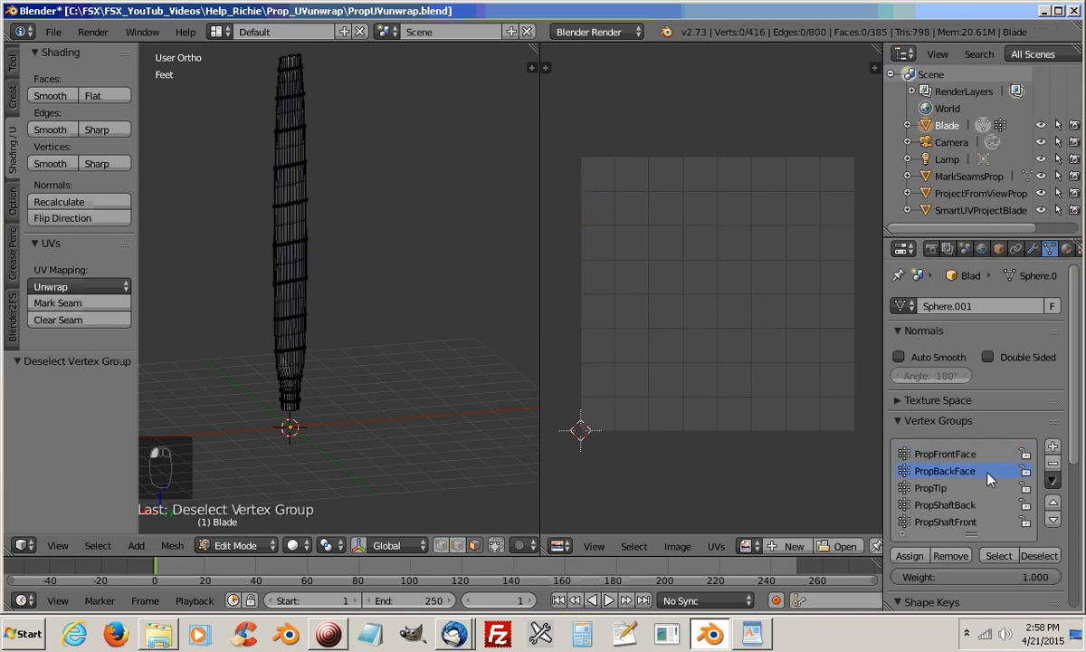
pyautogui.click(999, 555)
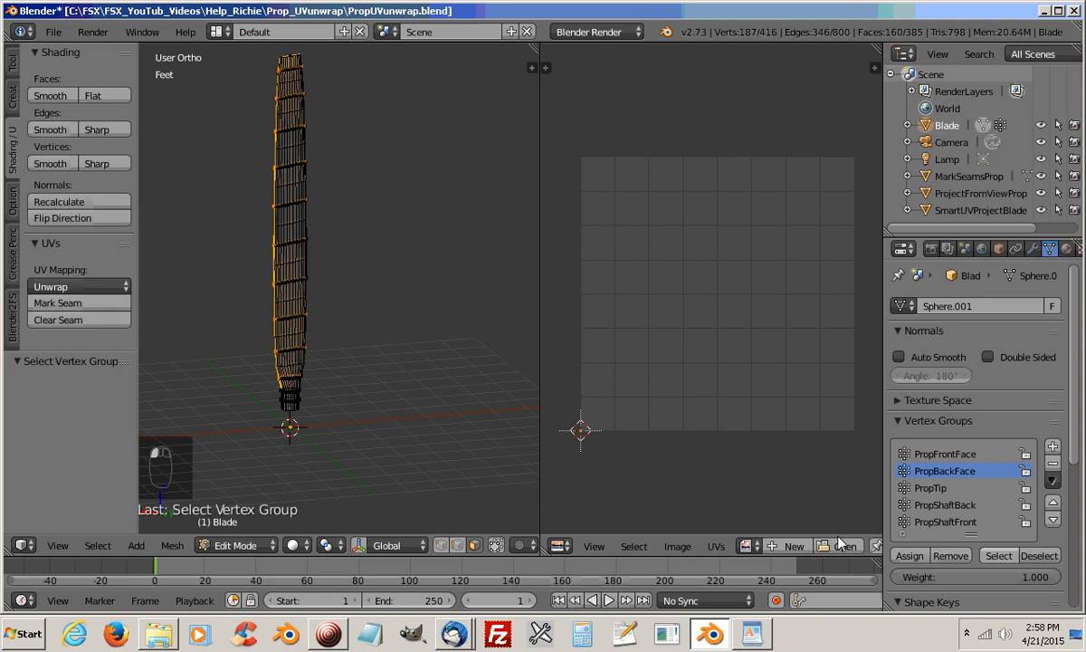
pyautogui.press('u')
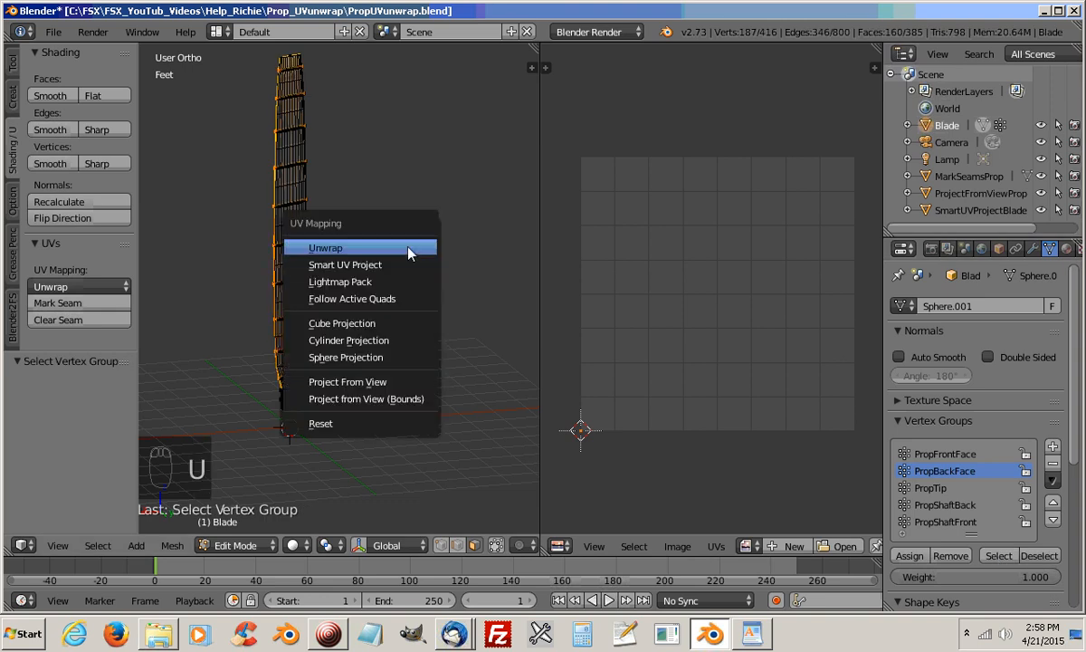
pyautogui.click(405, 245)
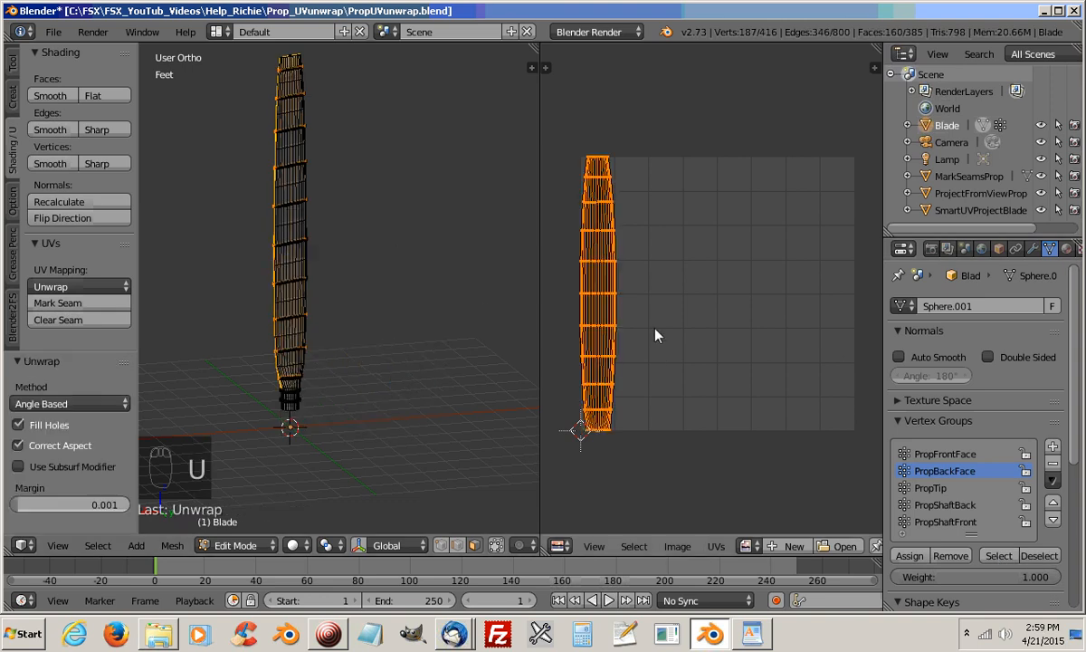
# Shift the back face's UV island about 0.15 UV units along positive X and deselect the PropBackFace group
pyautogui.press('g')
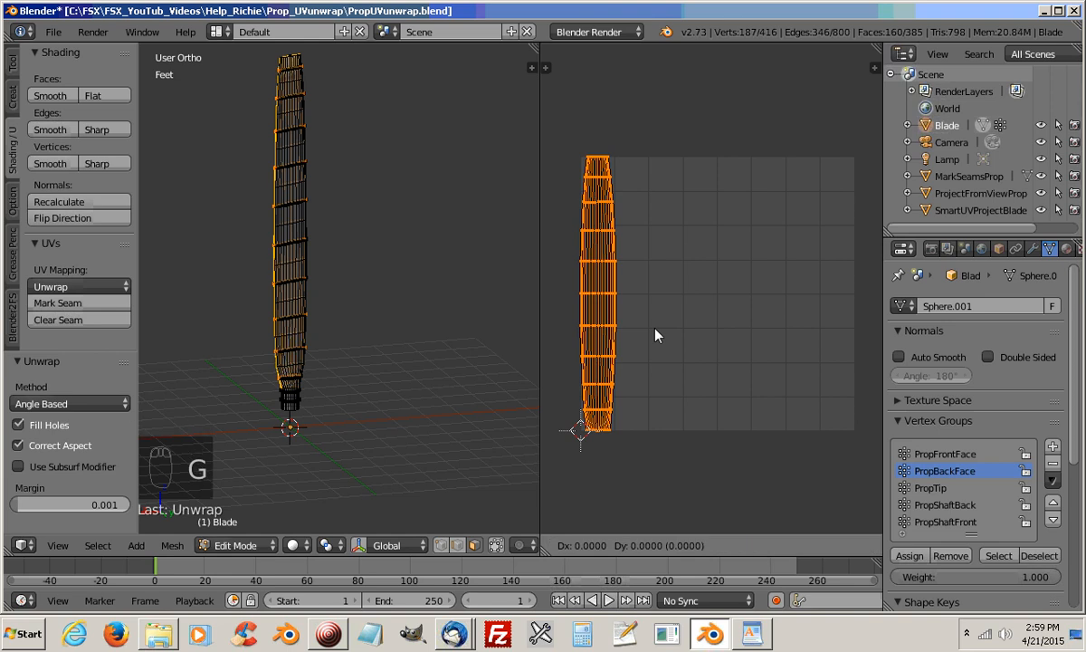
pyautogui.press('x')
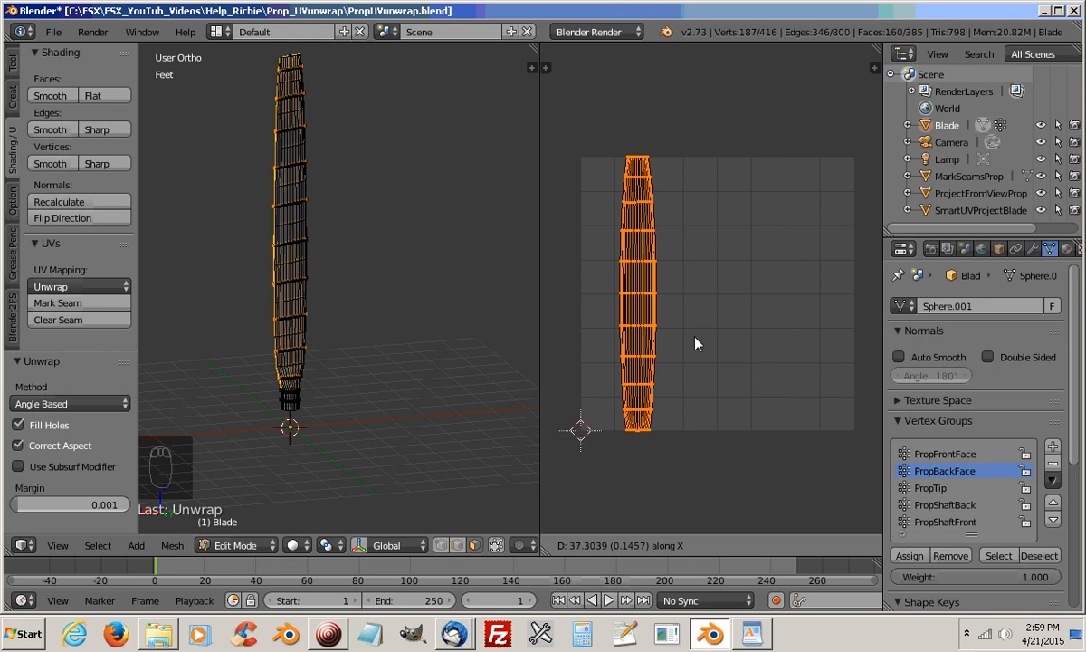
pyautogui.click(695, 343)
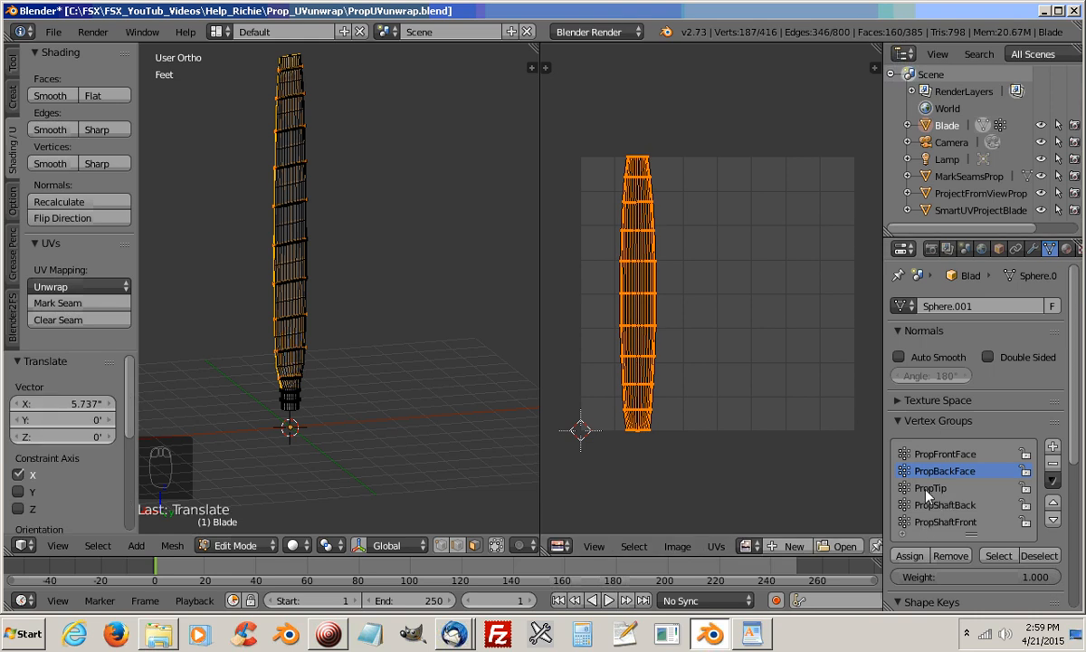
pyautogui.click(1039, 554)
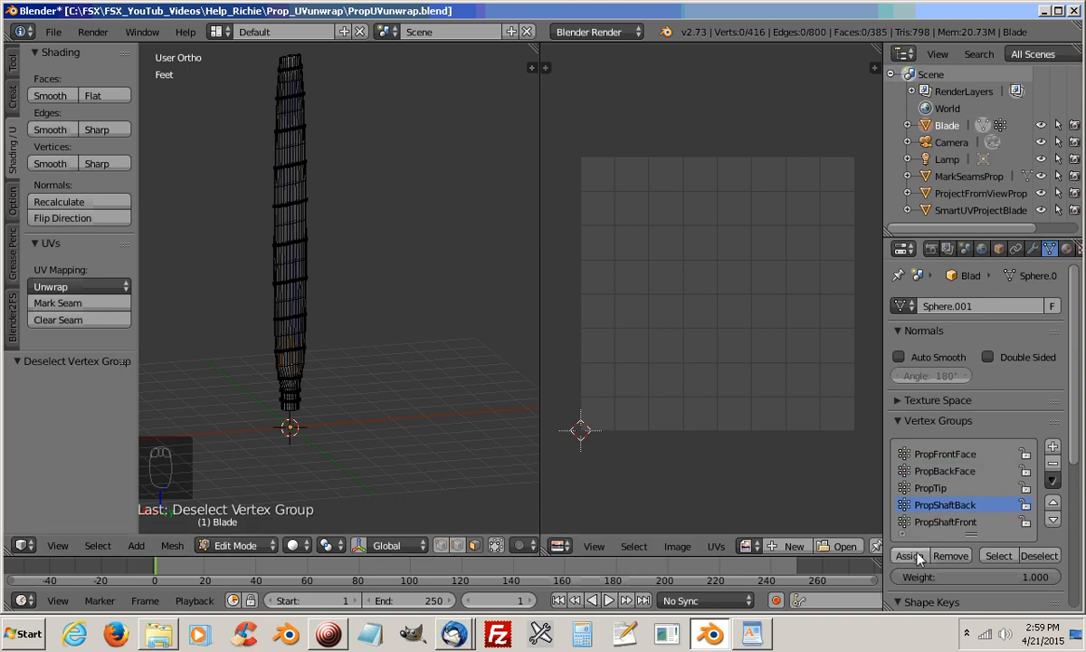
# Select the PropShaftBack vertex group and unwrap its faces with standard Unwrap
pyautogui.click(999, 556)
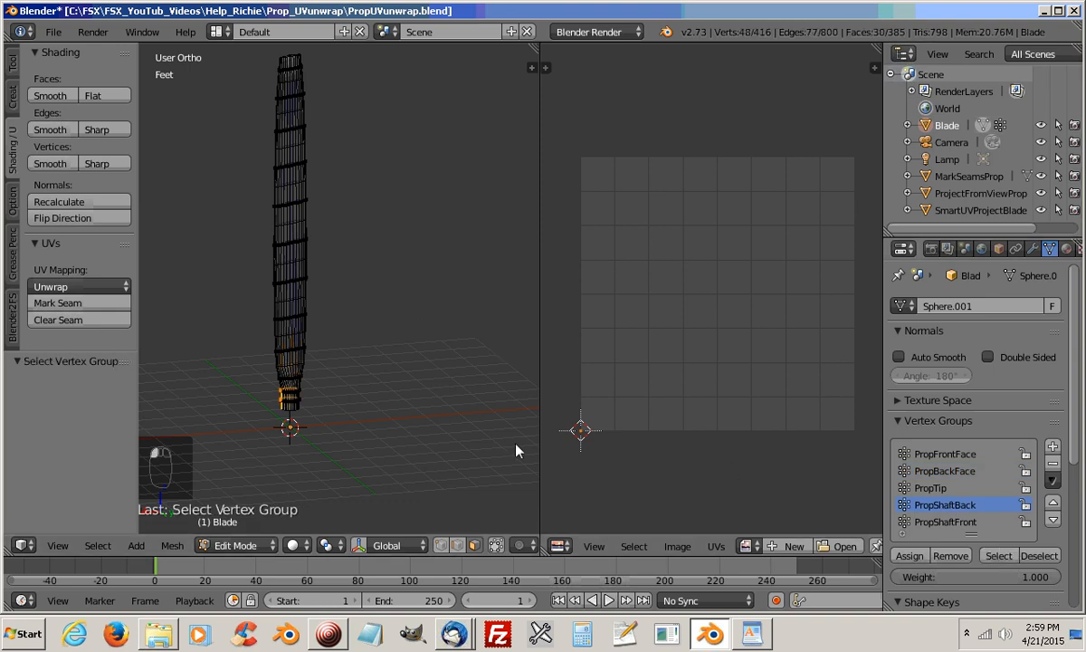
pyautogui.press('u')
pyautogui.click(387, 287)
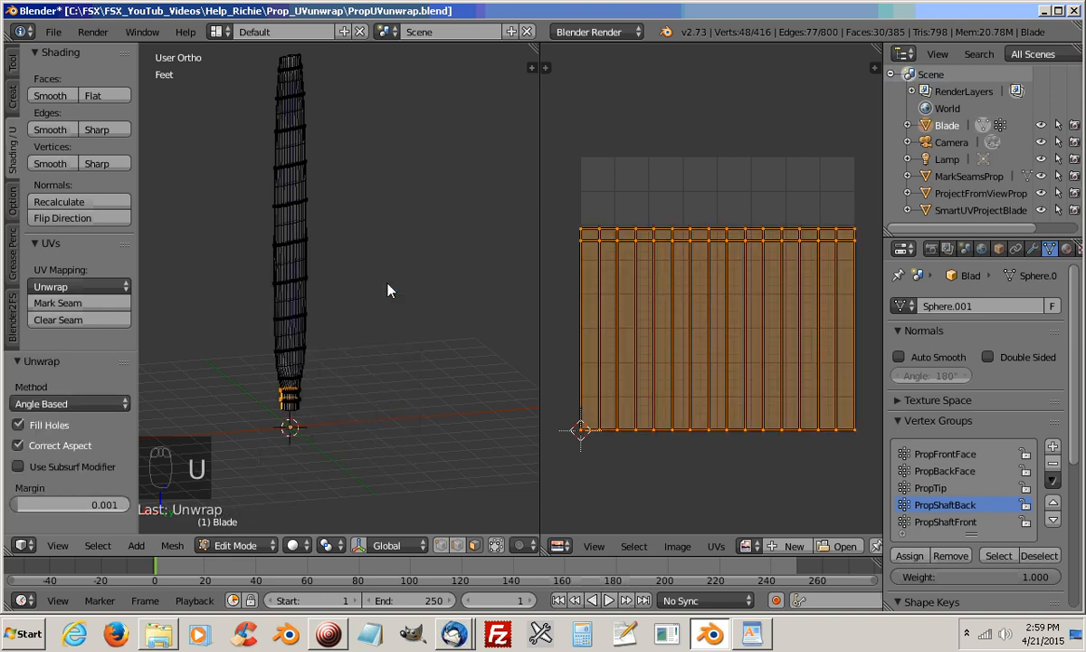
# Scale the PropShaftBack UV island to about 0.159 and move it to the UV grid's bottom edge, beside the blade face islands
pyautogui.press('s')
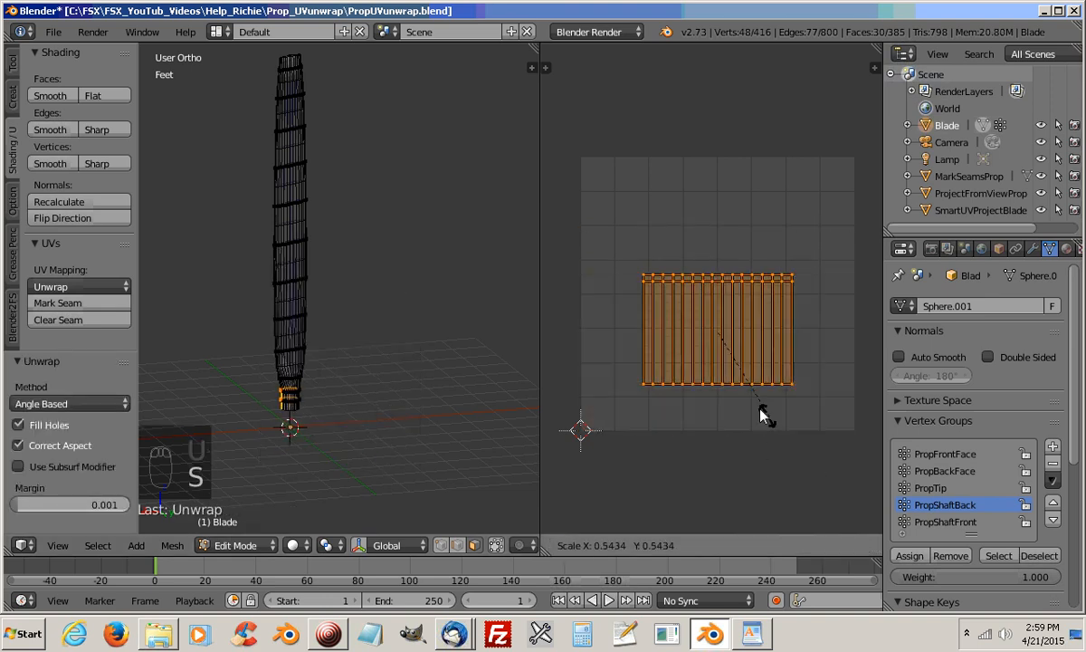
pyautogui.click(741, 355)
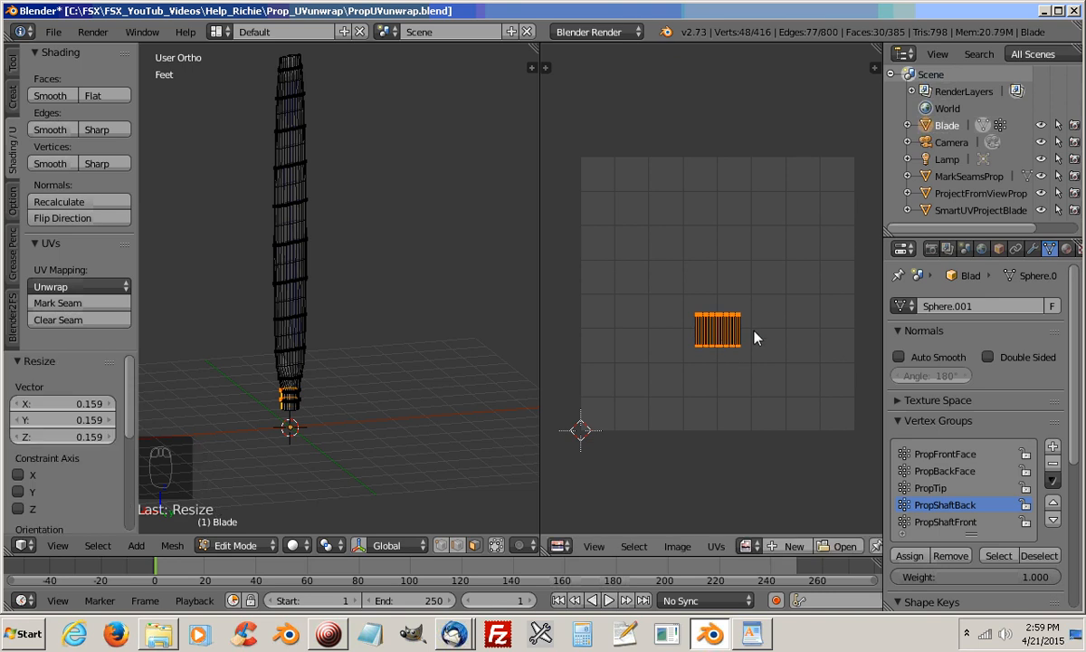
pyautogui.press('g')
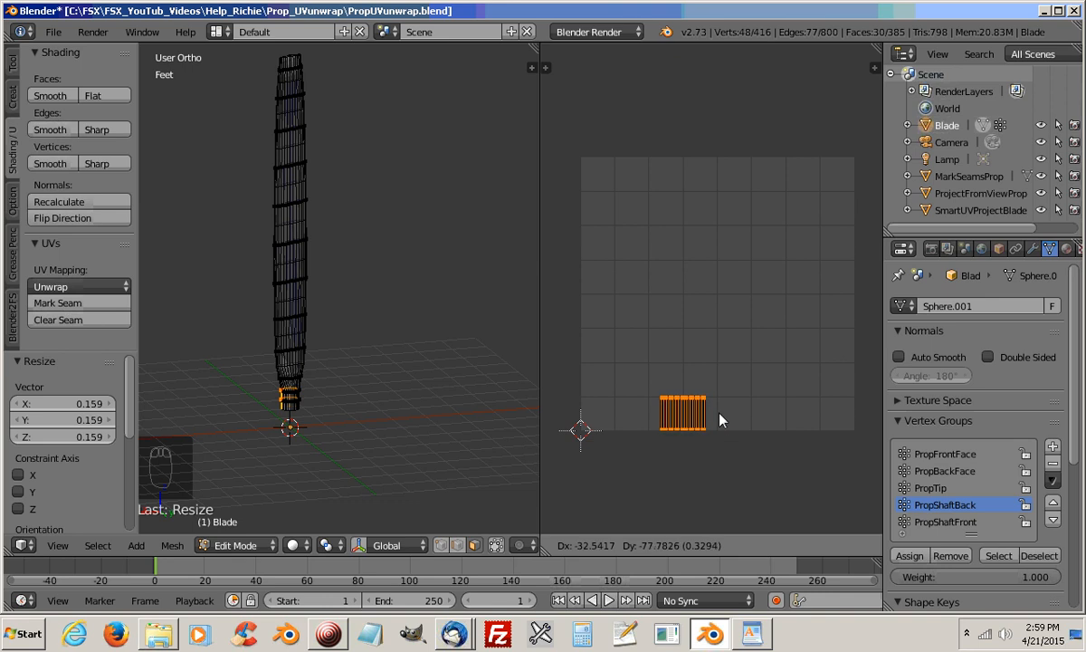
pyautogui.click(721, 417)
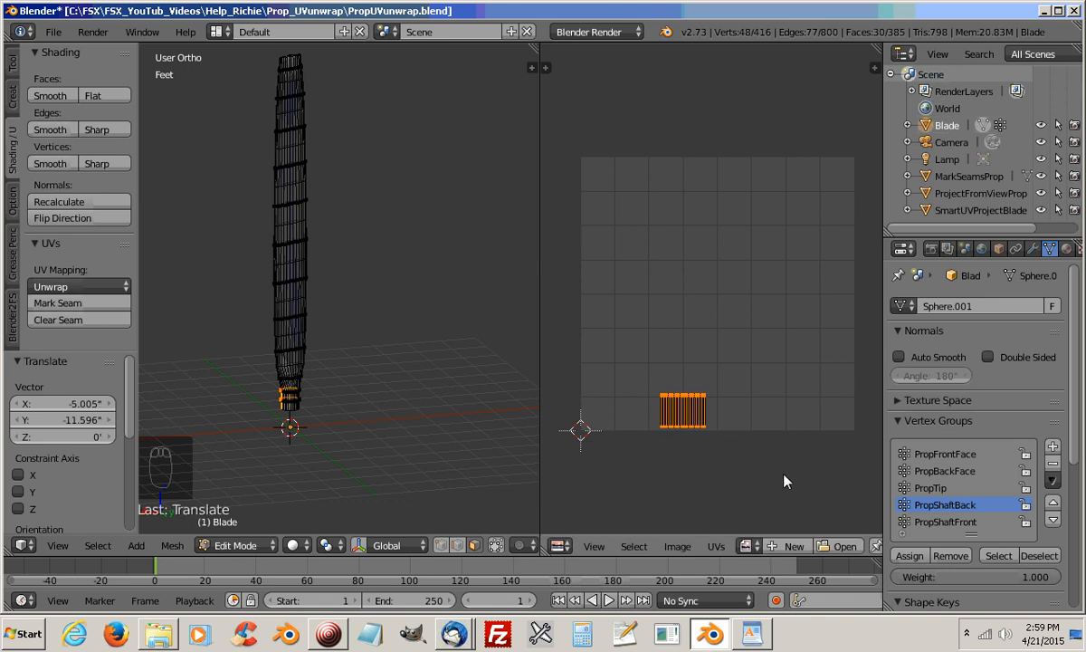
# Switch the selection from PropShaftBack to the PropShaftFront vertex group and unwrap its faces with standard Unwrap
pyautogui.click(1040, 554)
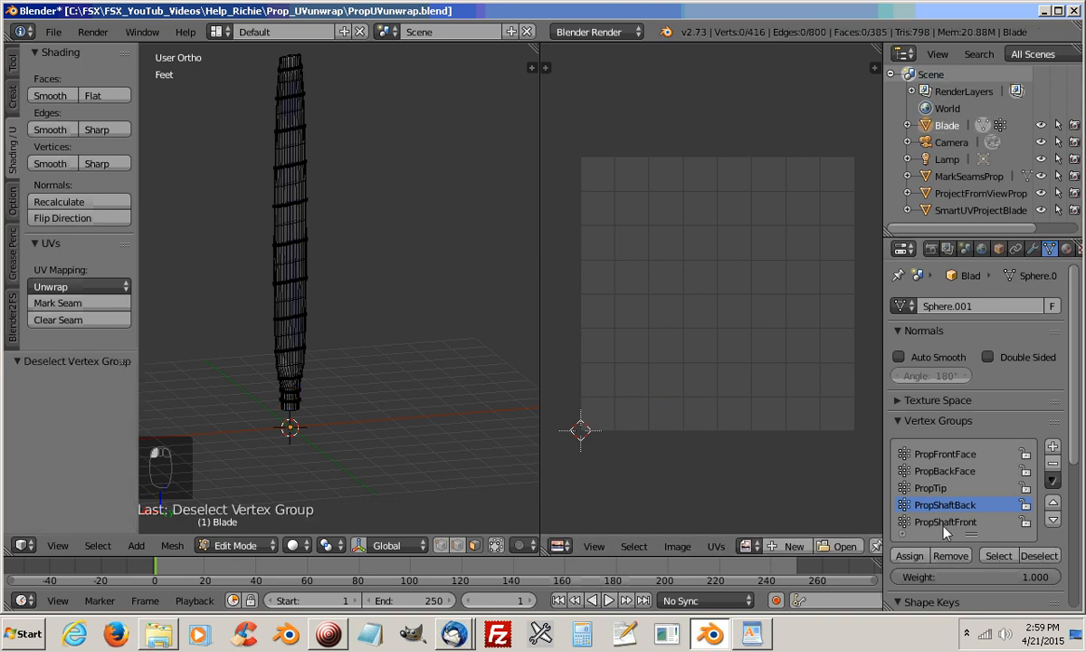
pyautogui.click(998, 555)
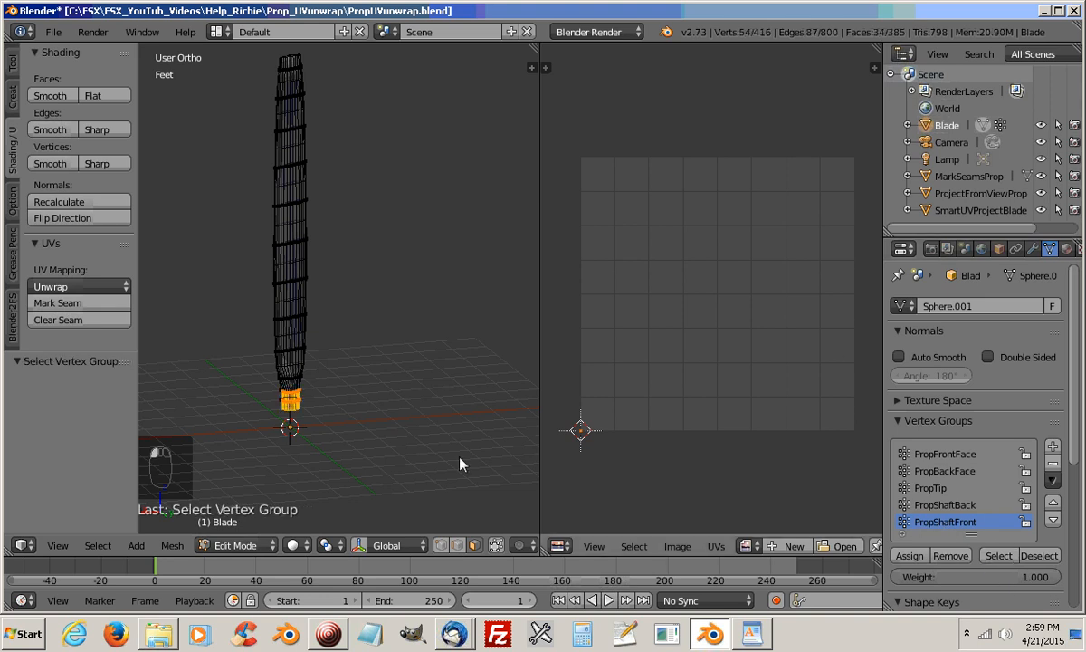
pyautogui.press('u')
pyautogui.click(381, 366)
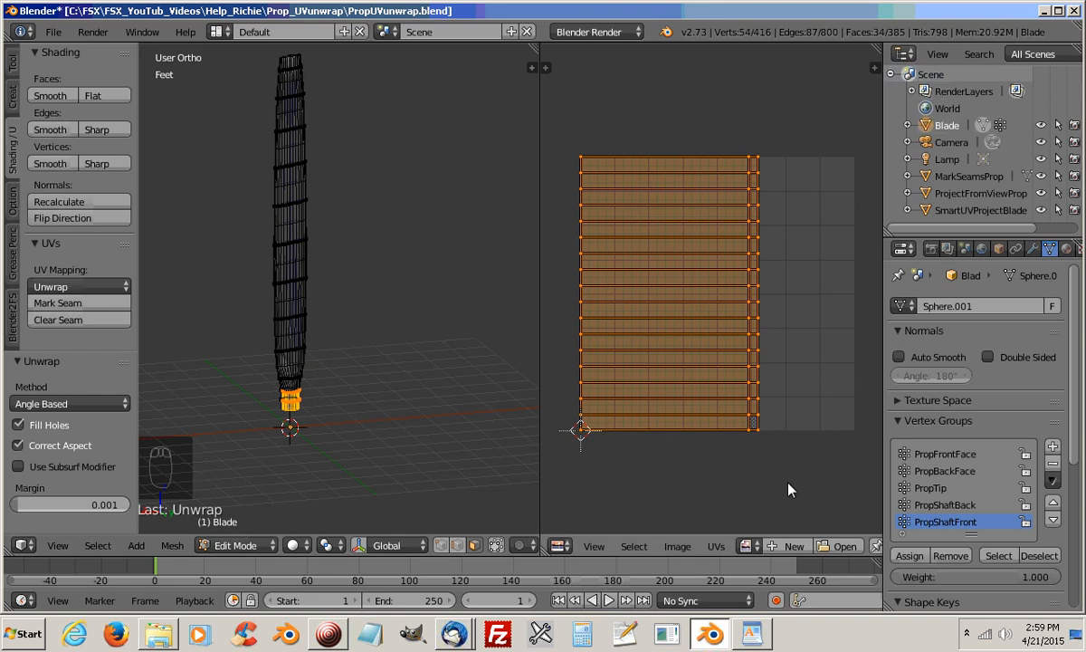
# Scale the PropShaftFront UV island to about 0.145 and rotate it 90°
pyautogui.press('s')
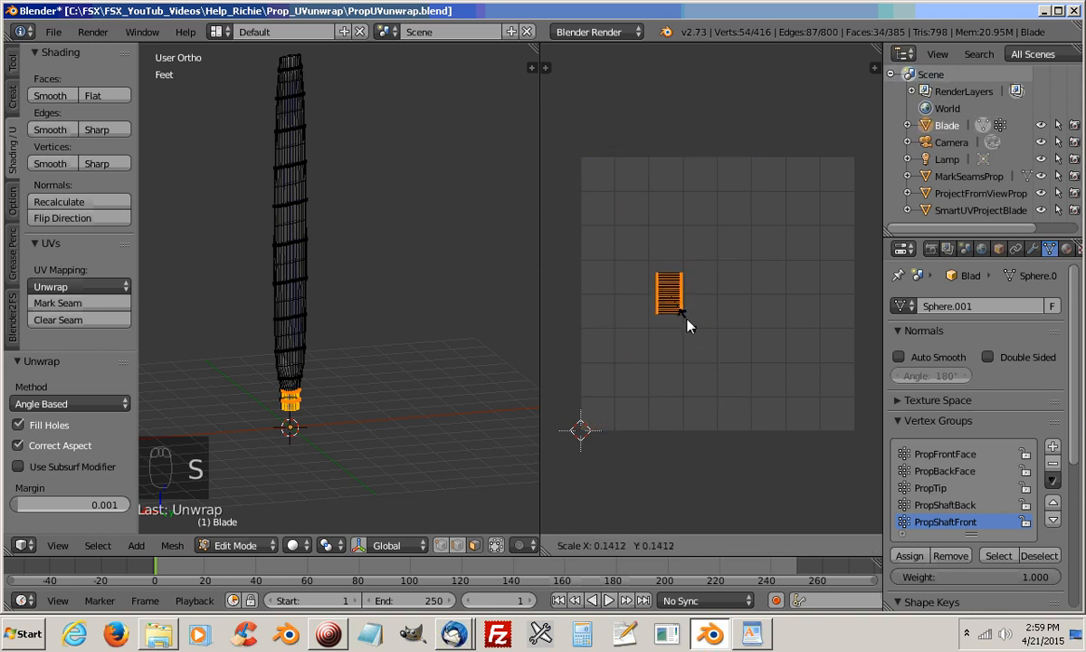
pyautogui.click(692, 326)
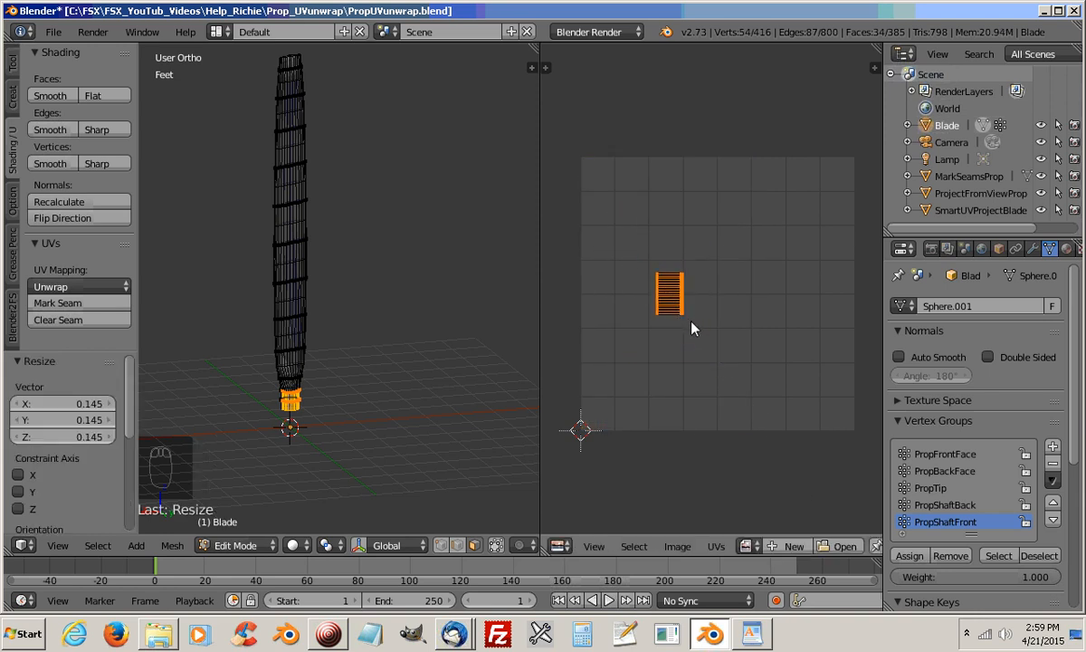
pyautogui.press('r')
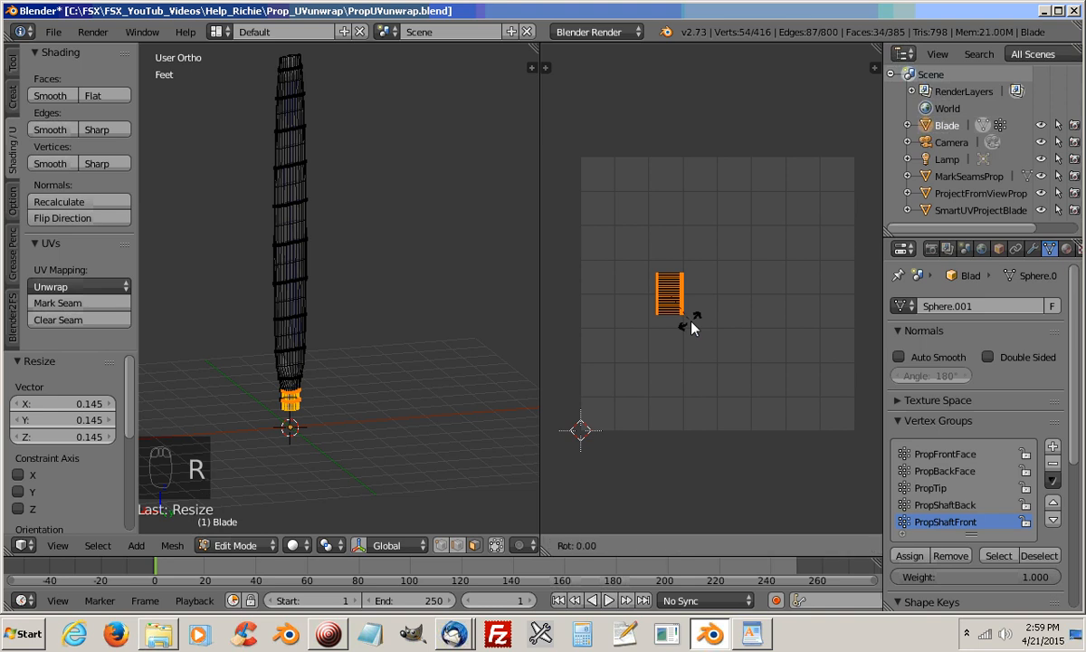
pyautogui.write('90')
pyautogui.press('Return')
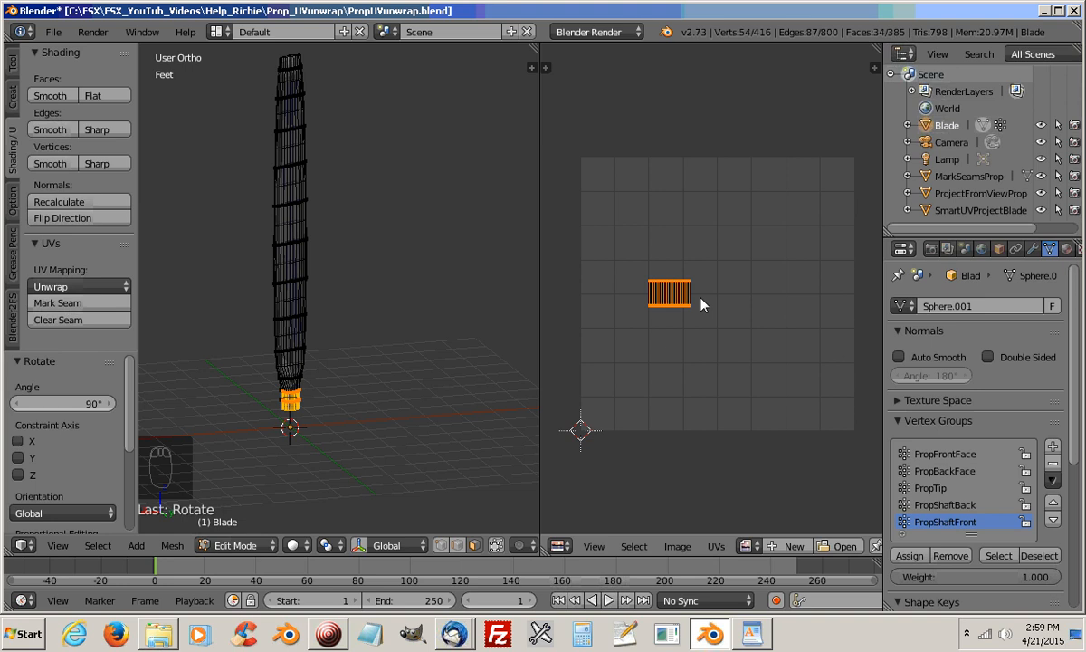
# Move the PropShaftFront island to the UV grid's bottom edge, beyond the PropShaftBack island, and select the whole blade mesh
pyautogui.press('g')
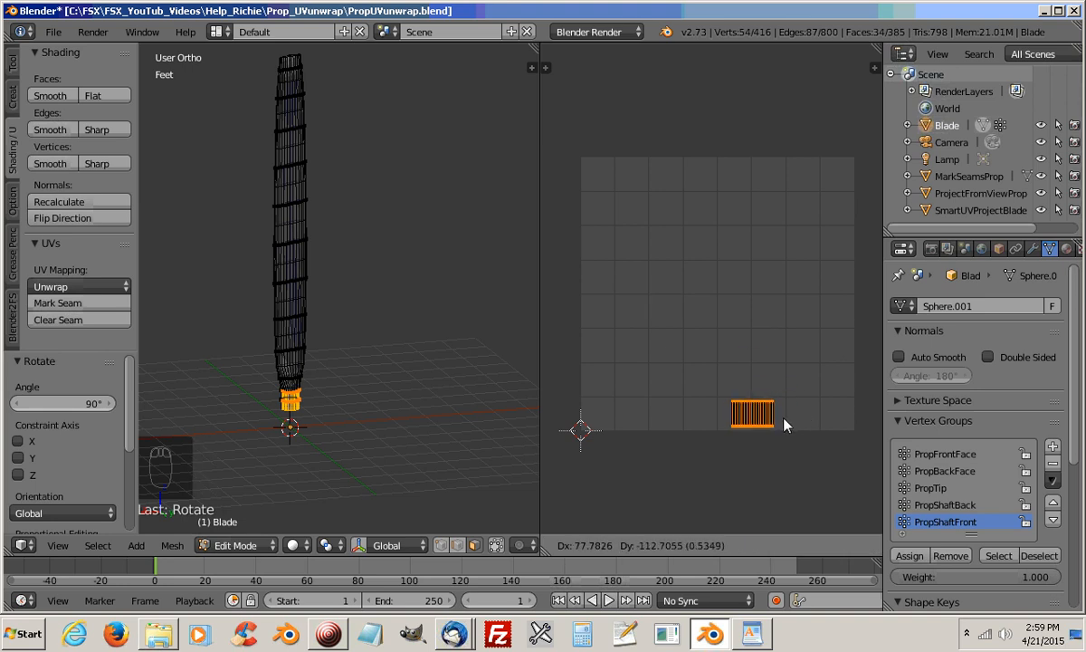
pyautogui.click(784, 425)
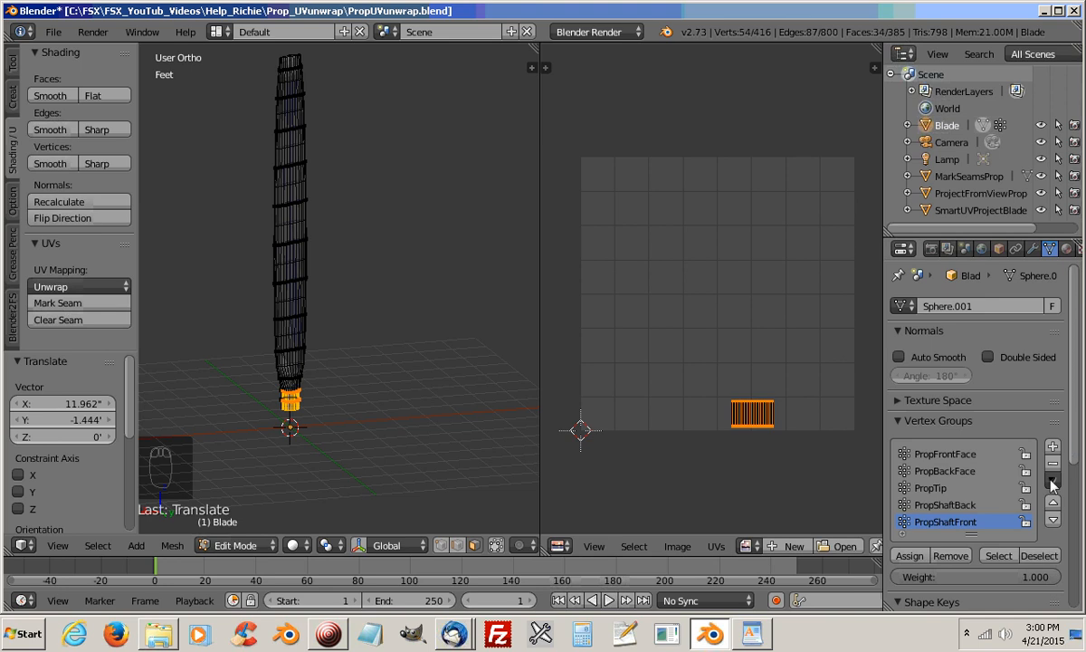
pyautogui.click(1037, 559)
pyautogui.press('a')
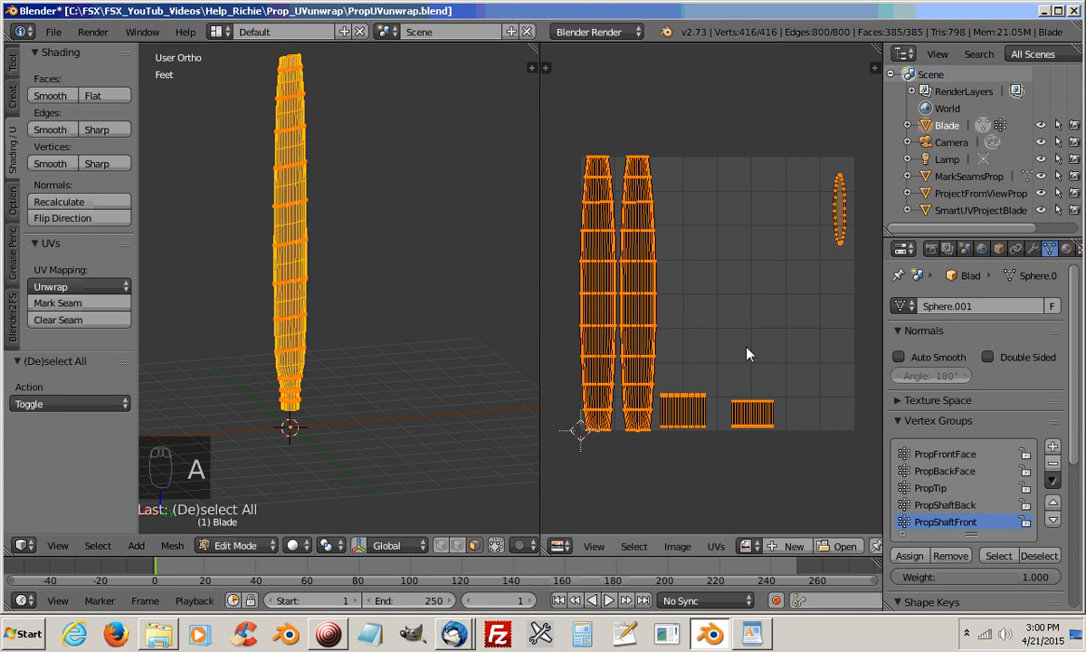
# Scale only the PropShaftFront UV island by about 1.22 and nudge it level with the PropShaftBack island, leaving all UVs deselected
pyautogui.press('a')
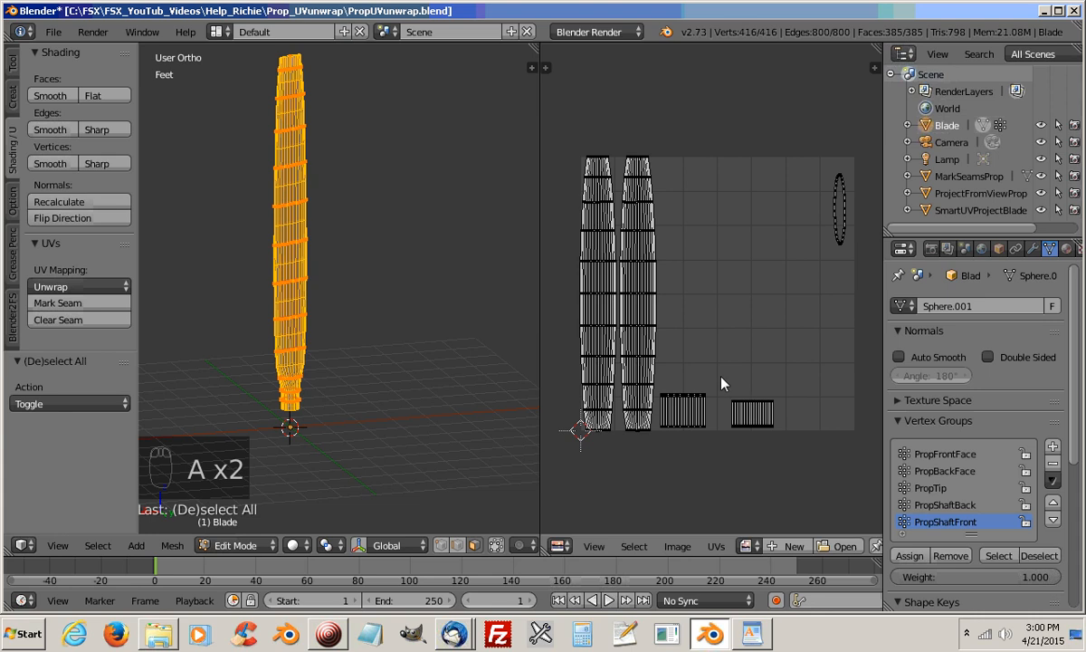
pyautogui.press('b')
pyautogui.moveTo(724, 376); pyautogui.dragTo(791, 439)
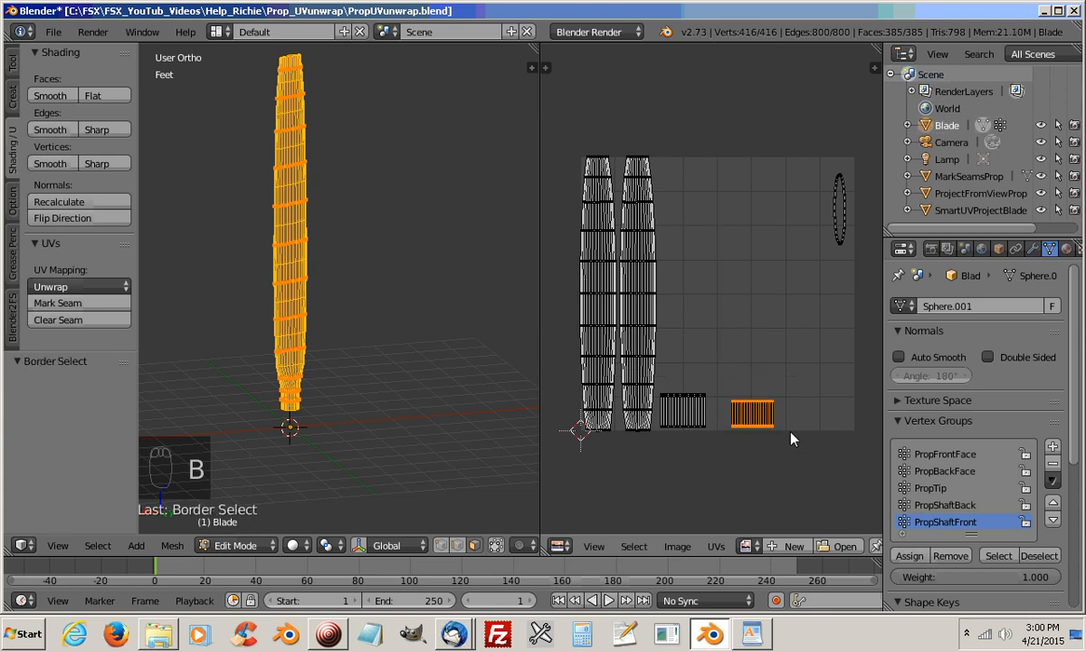
pyautogui.press('s')
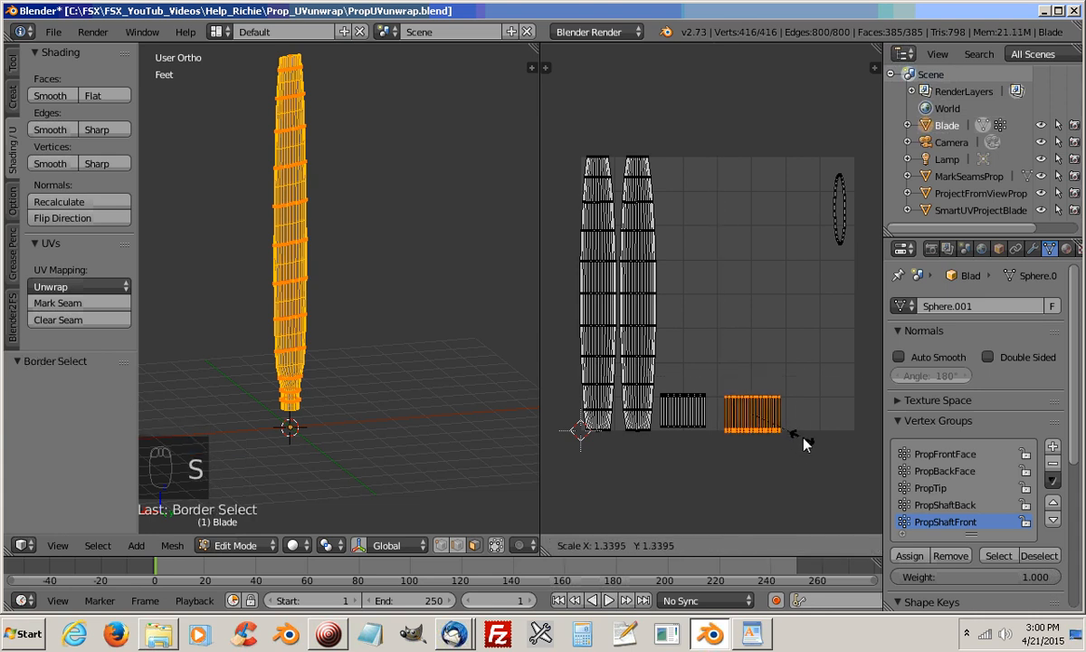
pyautogui.click(795, 440)
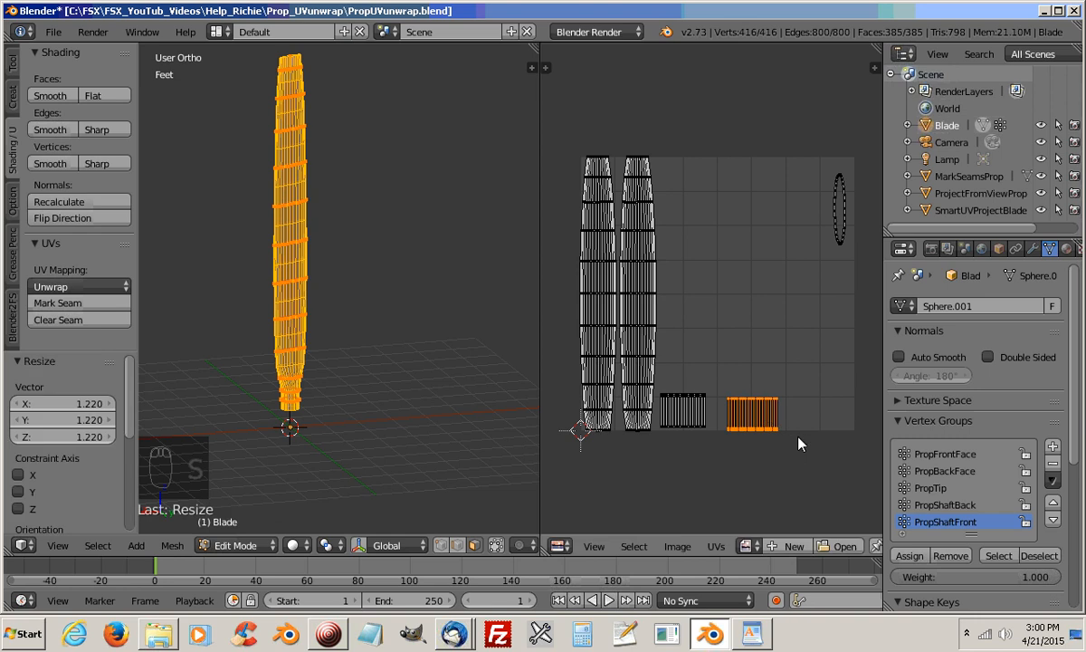
pyautogui.press('g')
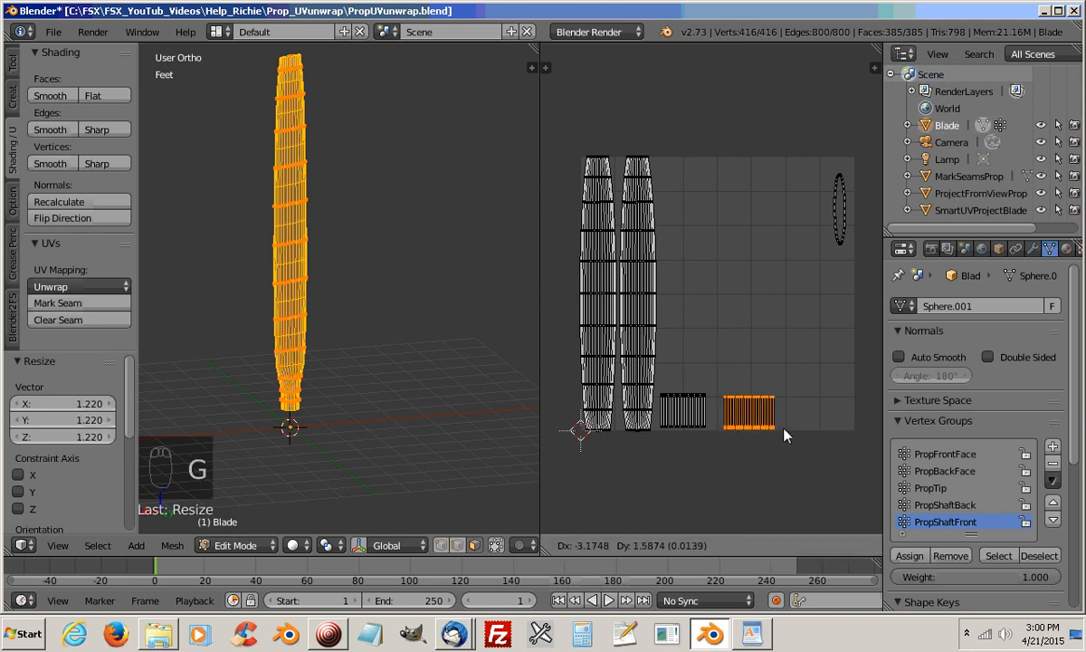
pyautogui.click(786, 425)
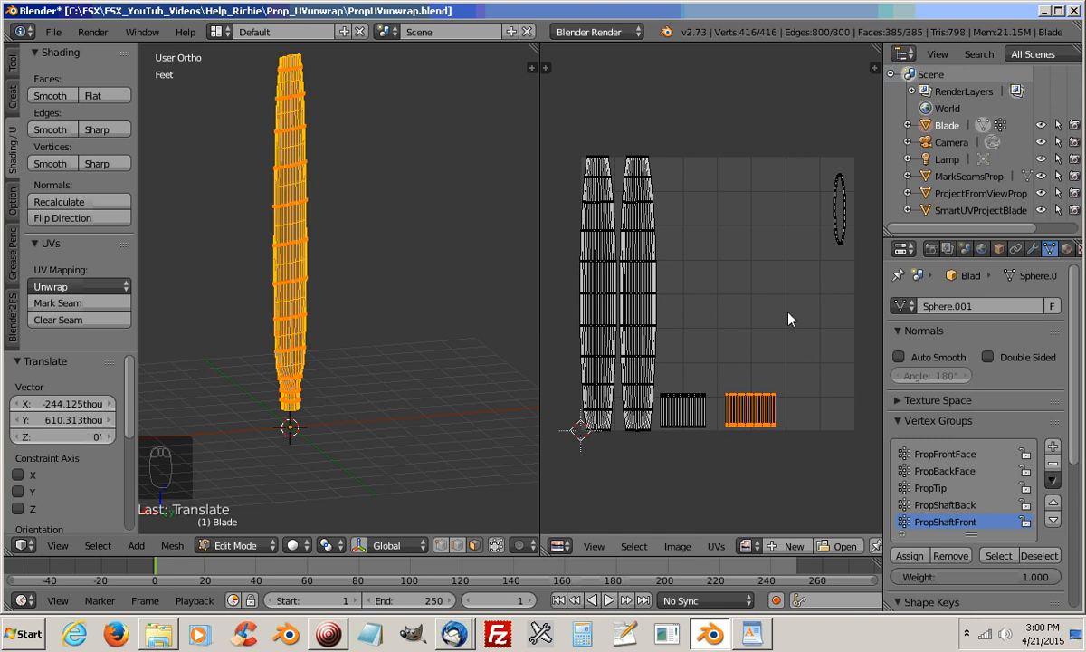
pyautogui.press('a')
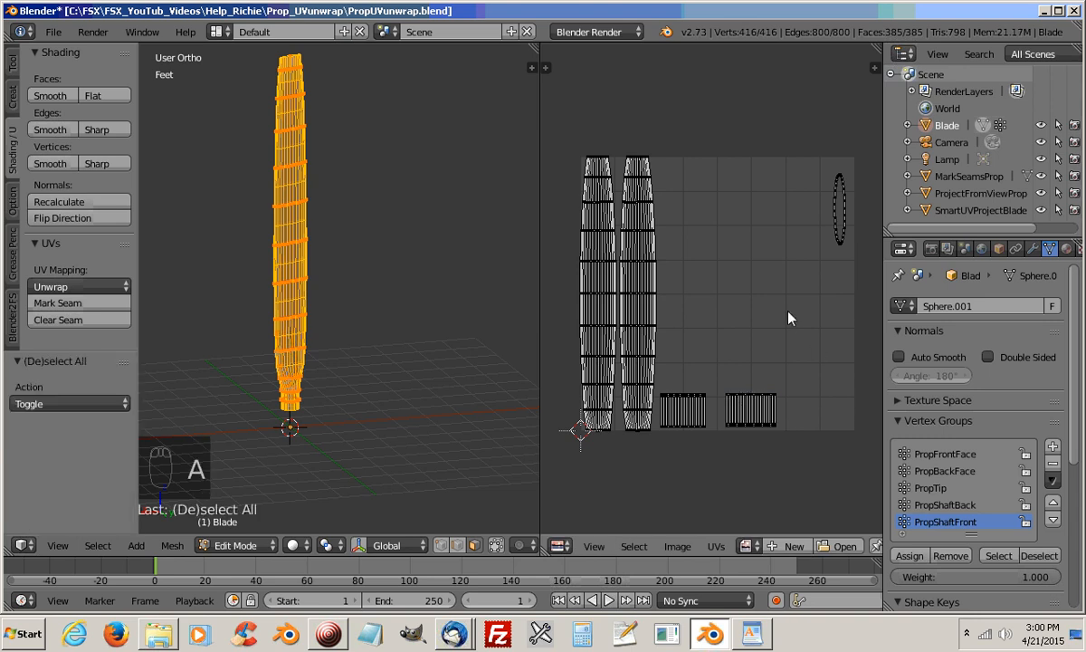